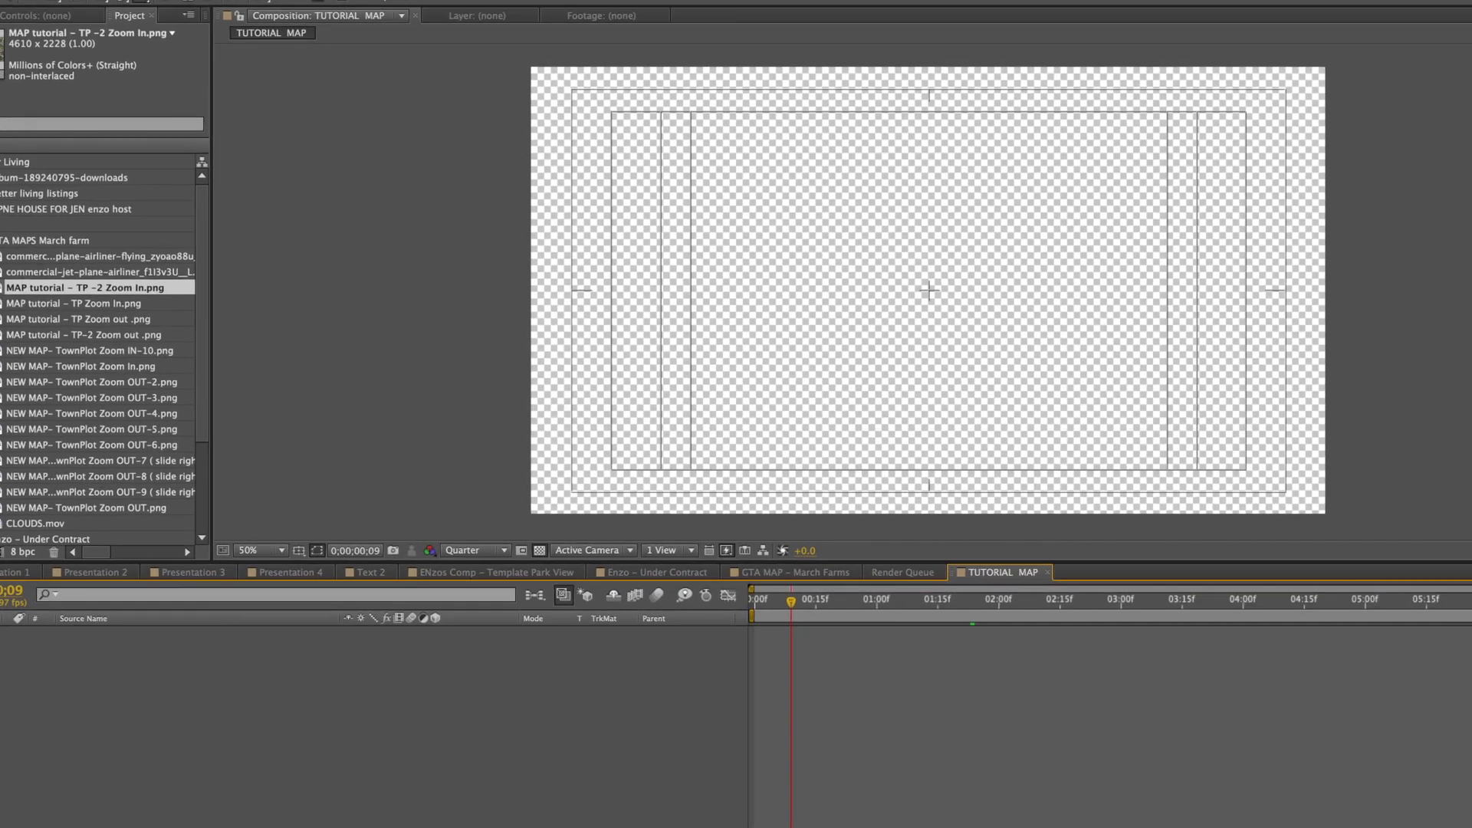
left_click(57, 2)
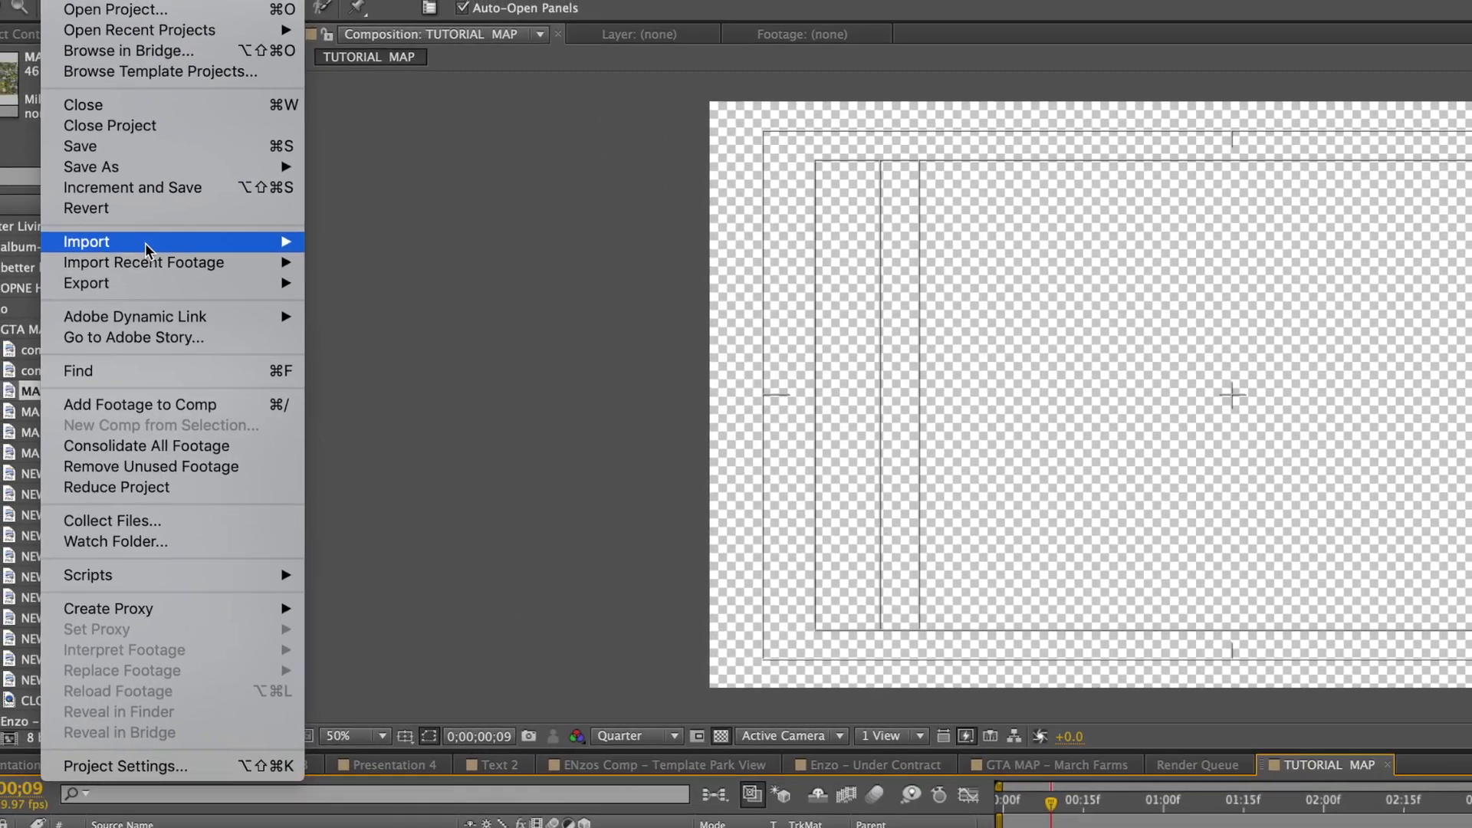
mouse_move(146, 244)
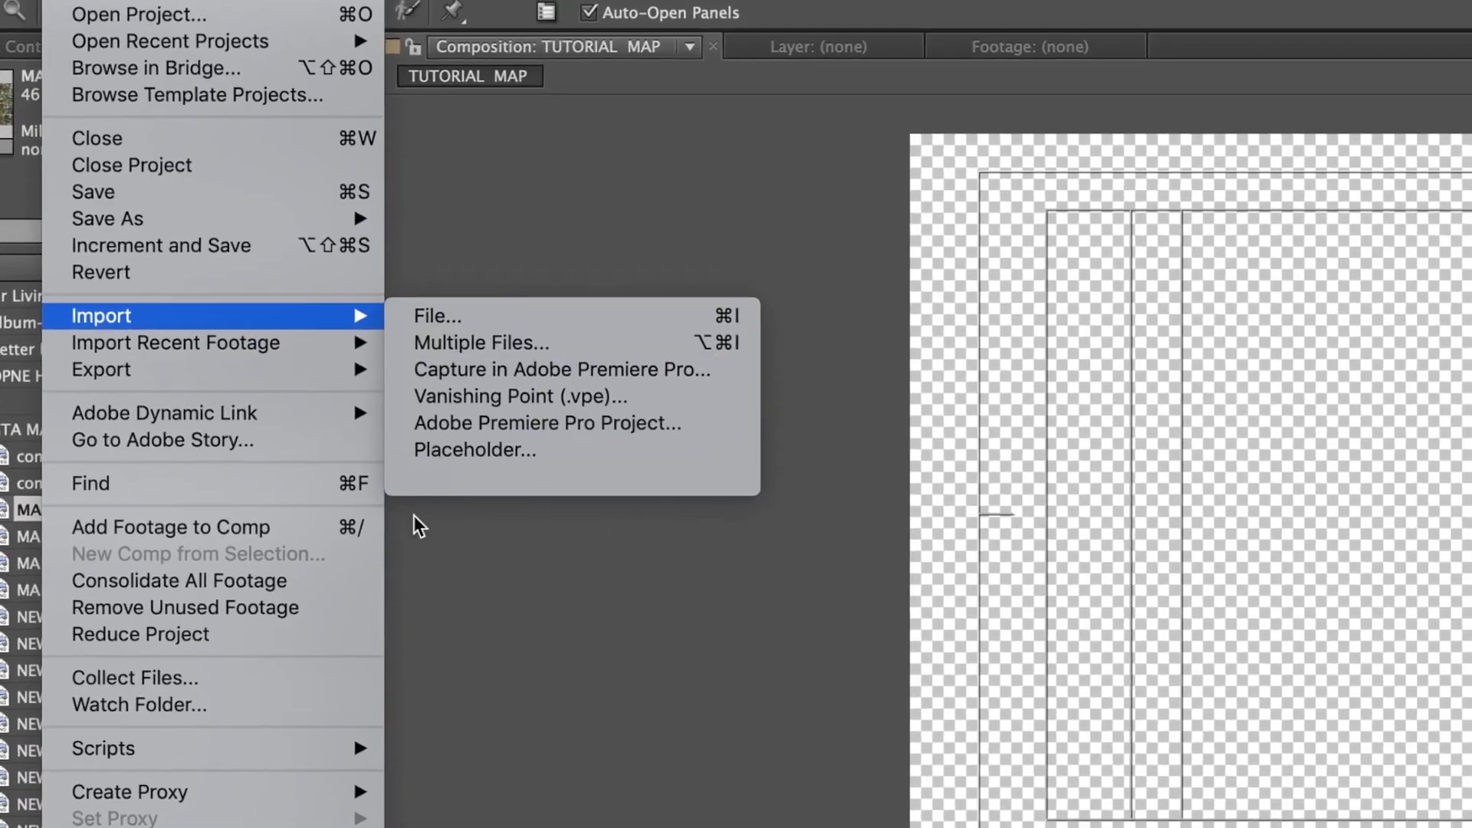
left_click(567, 734)
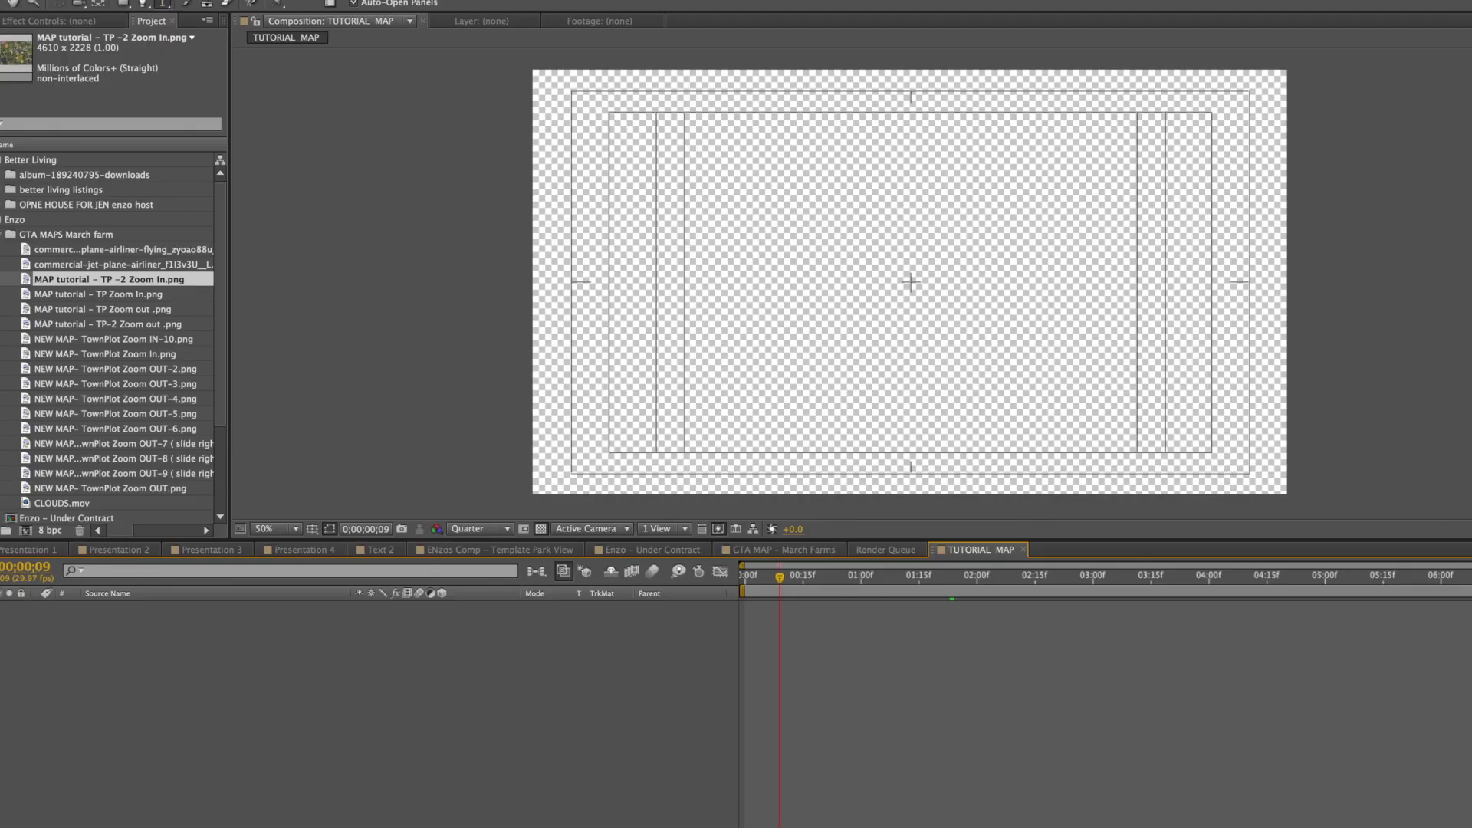
left_click(154, 0)
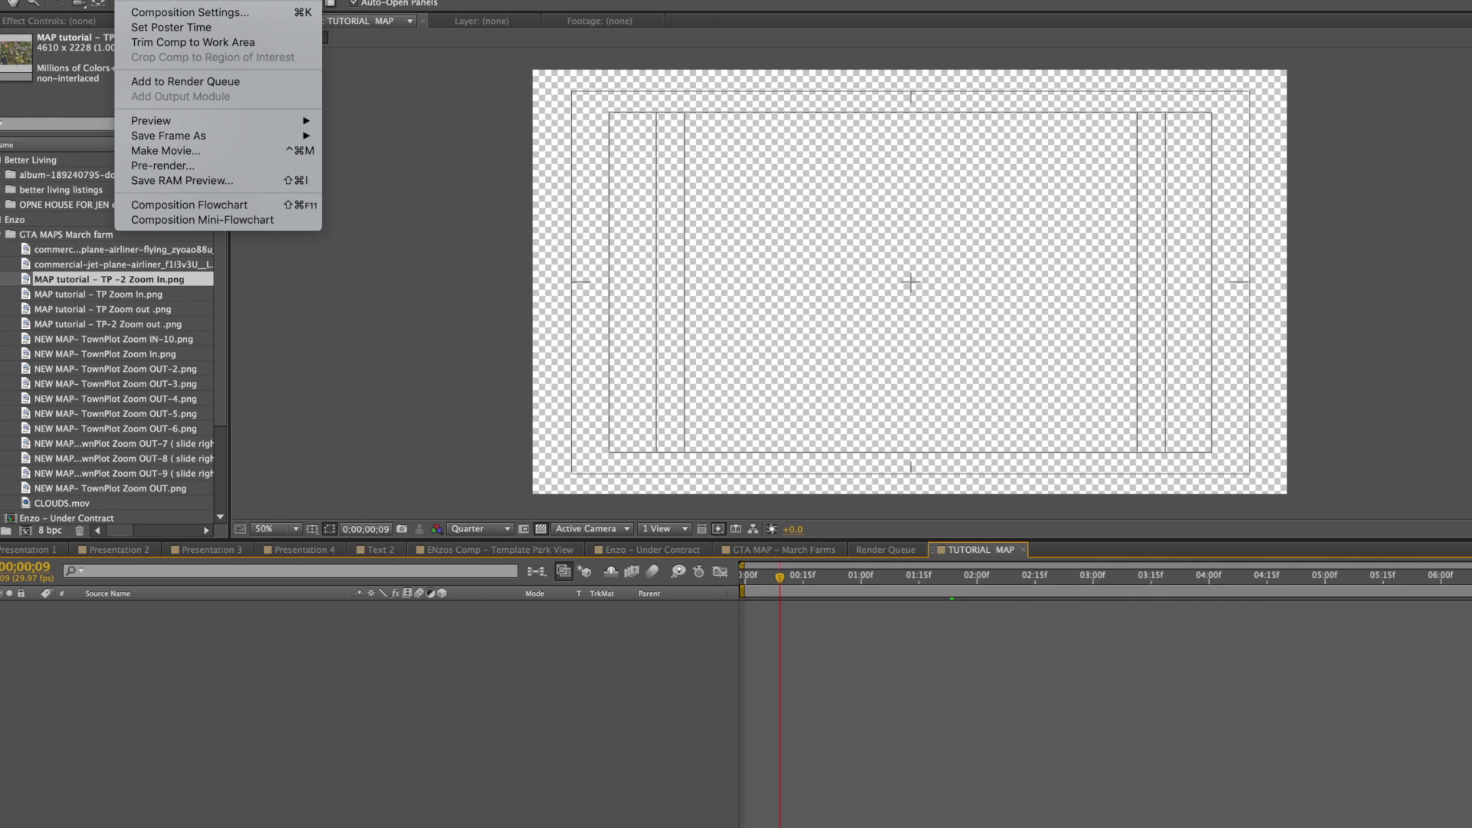
left_click(156, 0)
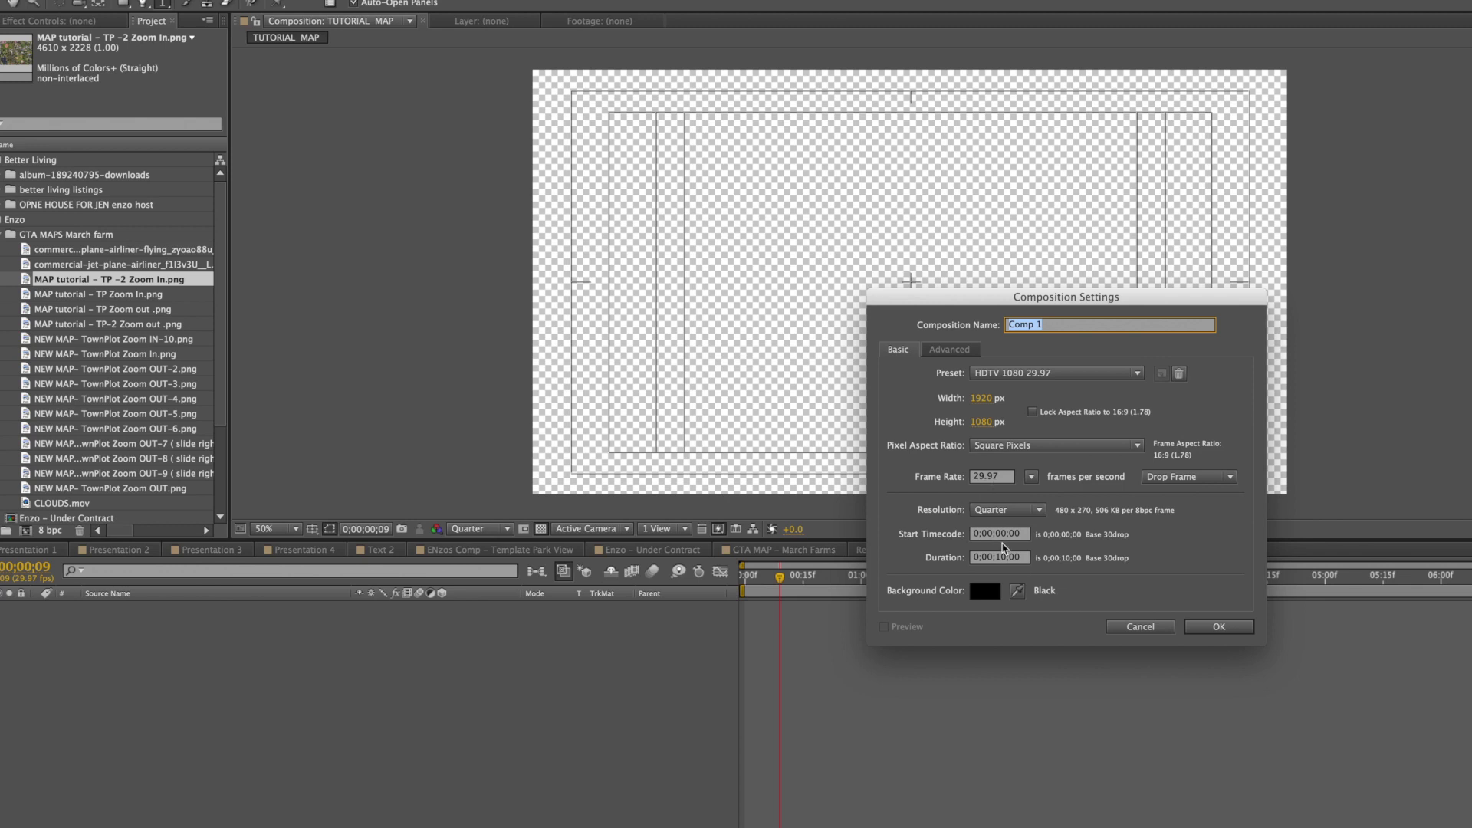
left_click(1141, 627)
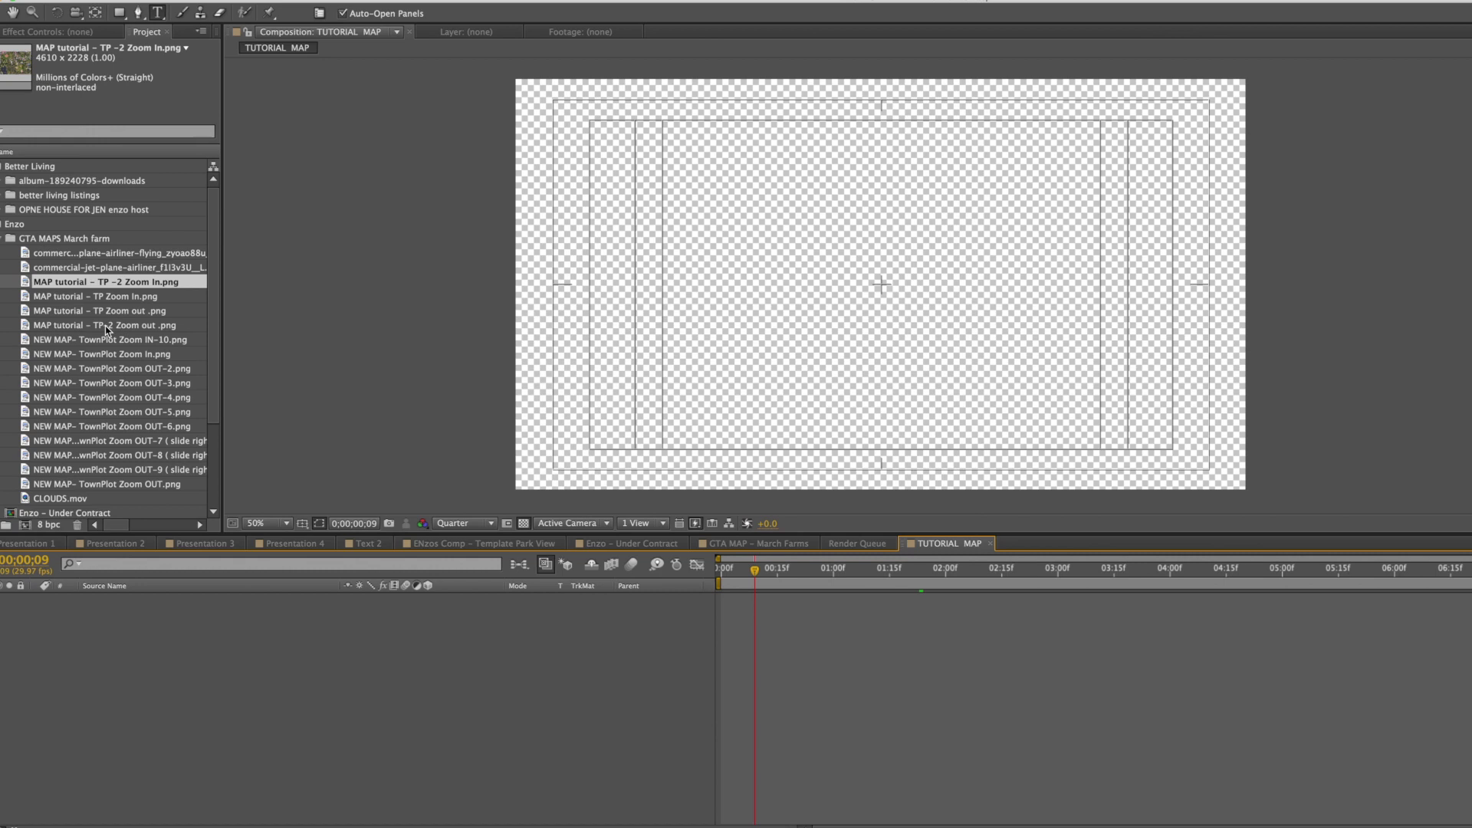
- Add the TP Zoom In and TP Zoom out map images to the timeline as two layers
left_click(106, 299)
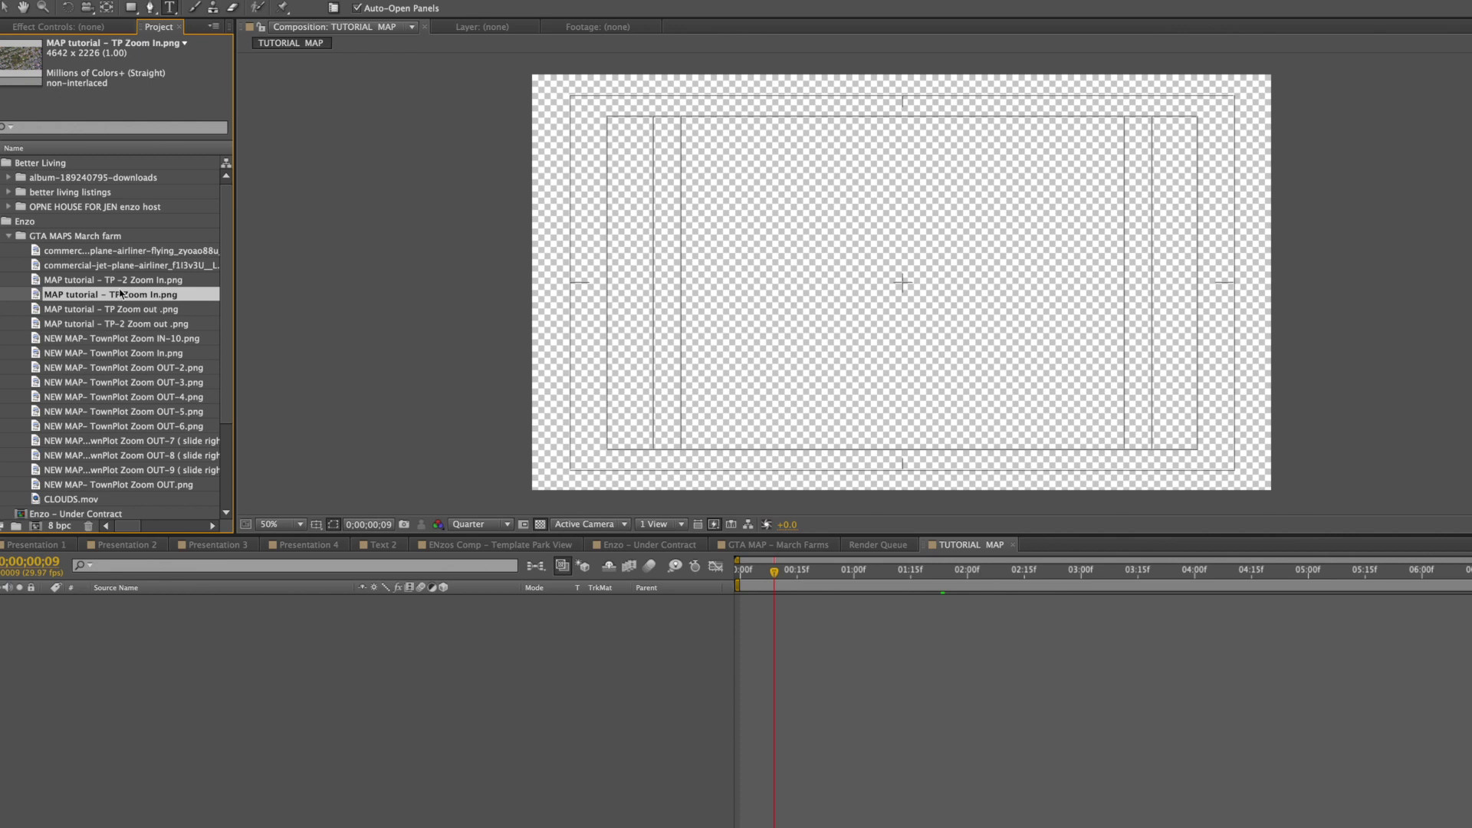
left_click_drag(120, 293, 730, 628)
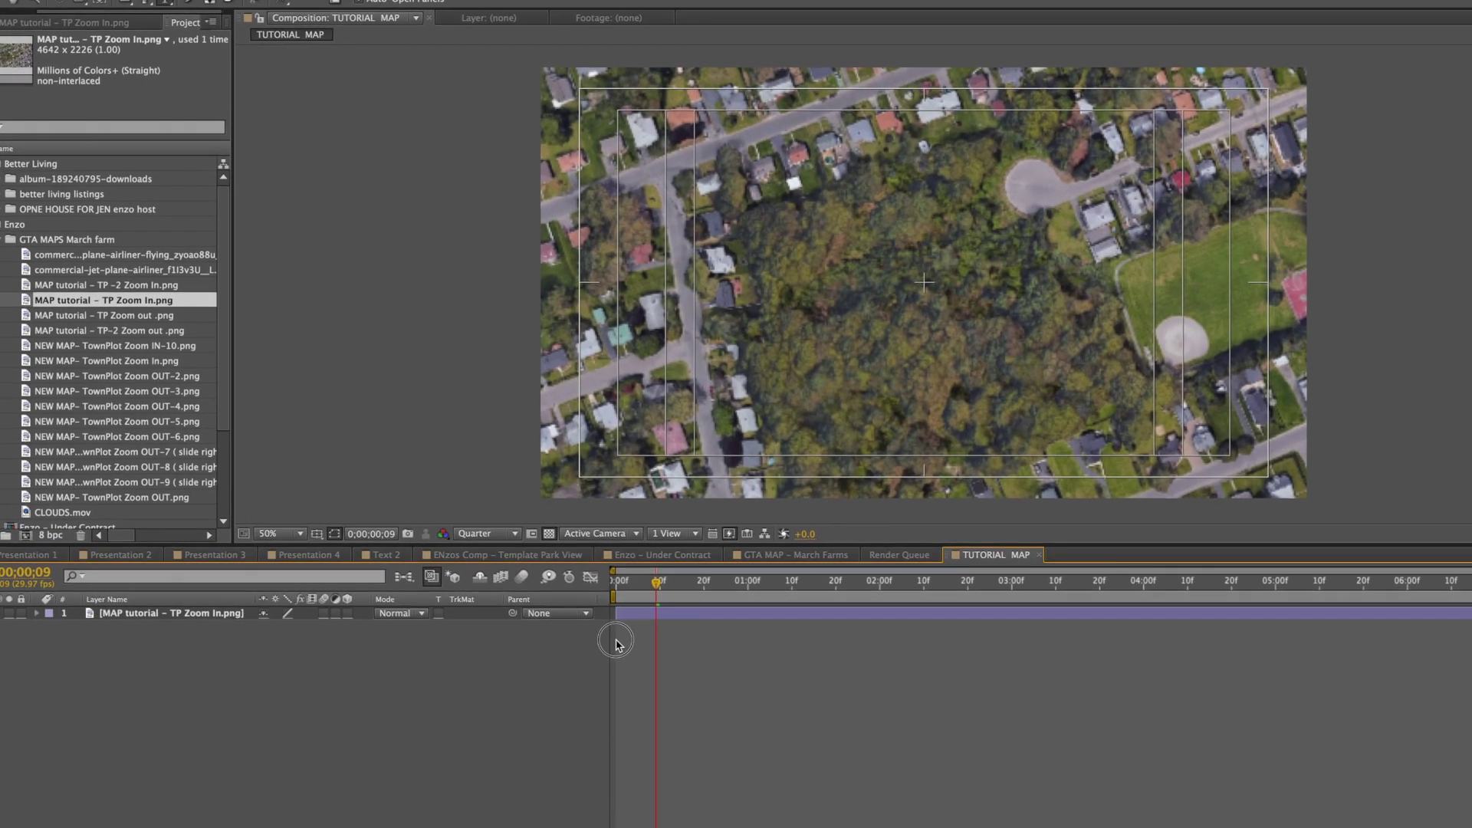
left_click_drag(104, 315, 252, 674)
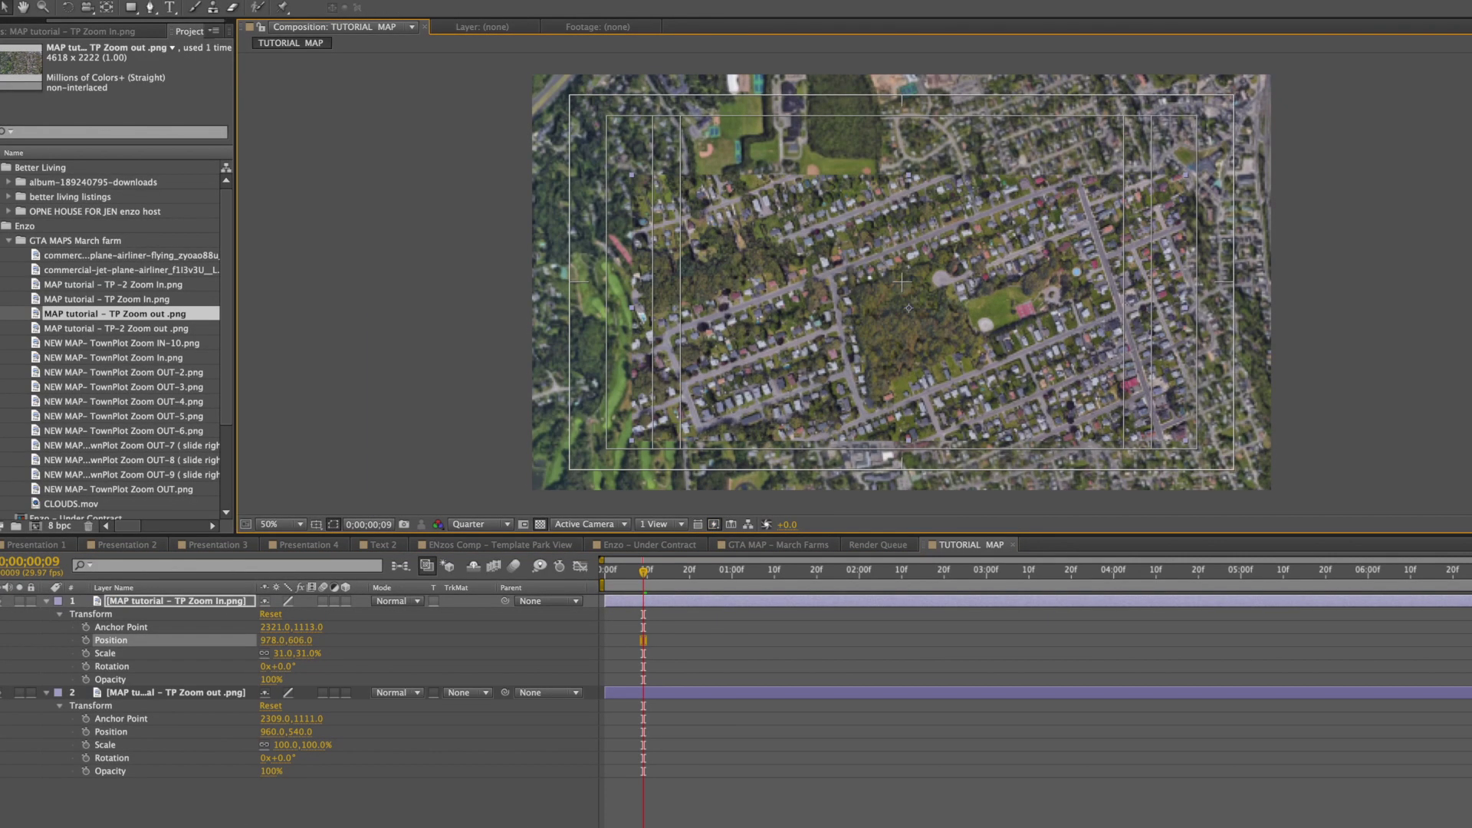
- Nudge the wide map left and up, and make the close-up map partly transparent
left_click(202, 693)
key("Left")
key("Left")
key("Left")
key("Left")
key("Up")
left_click(185, 601)
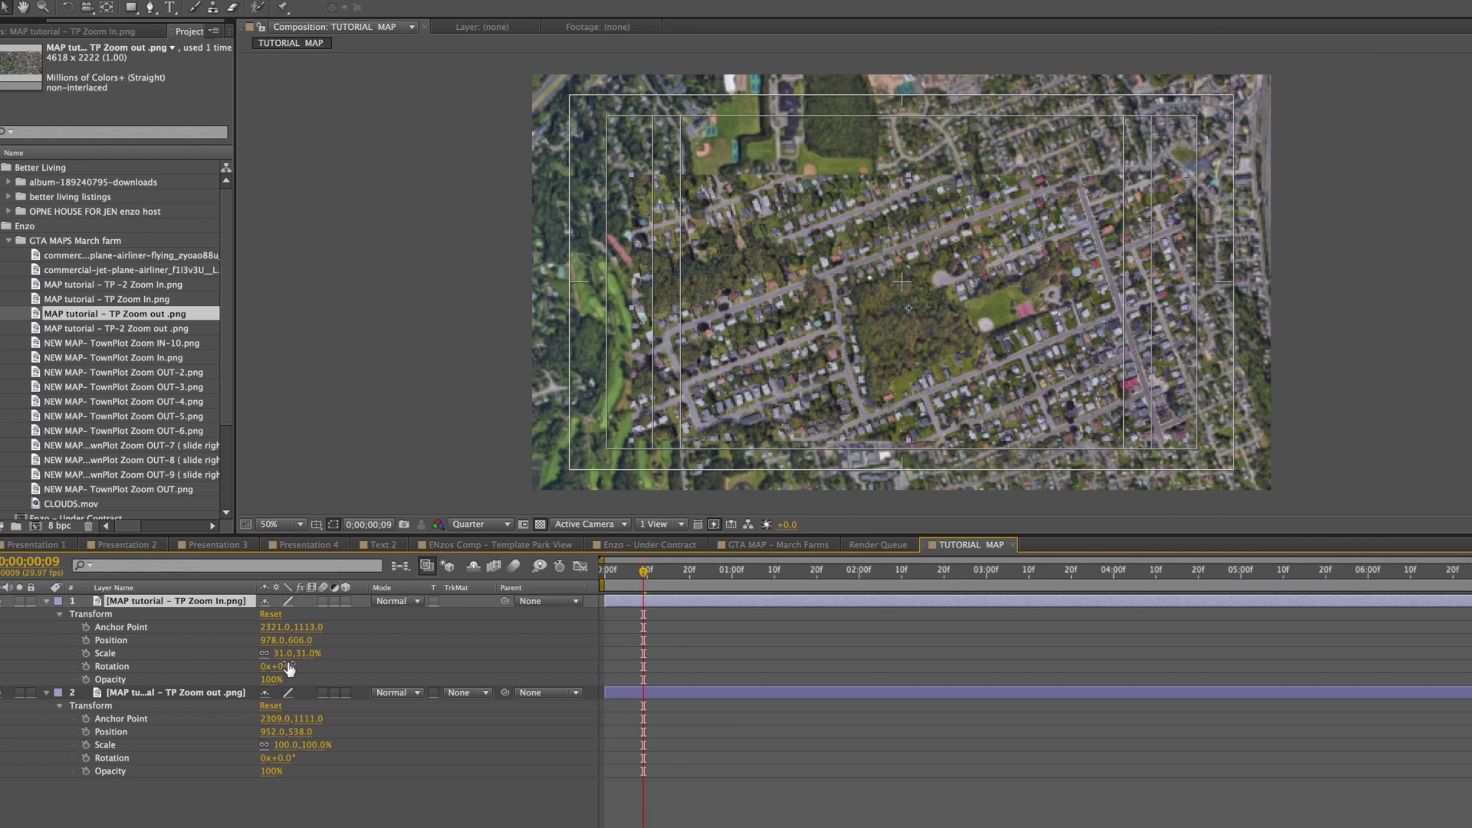
key("t")
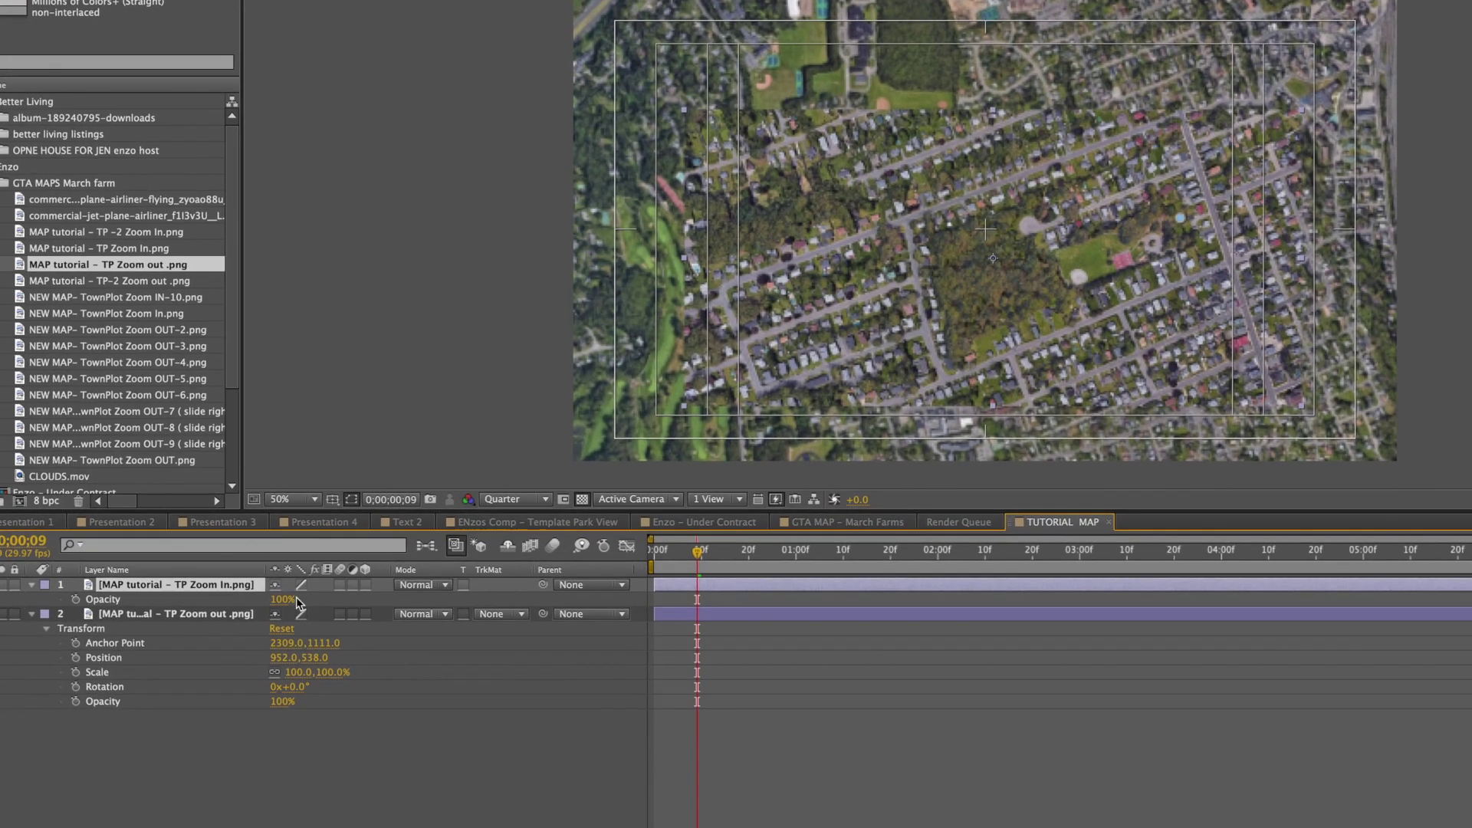
left_click_drag(296, 596, 322, 570)
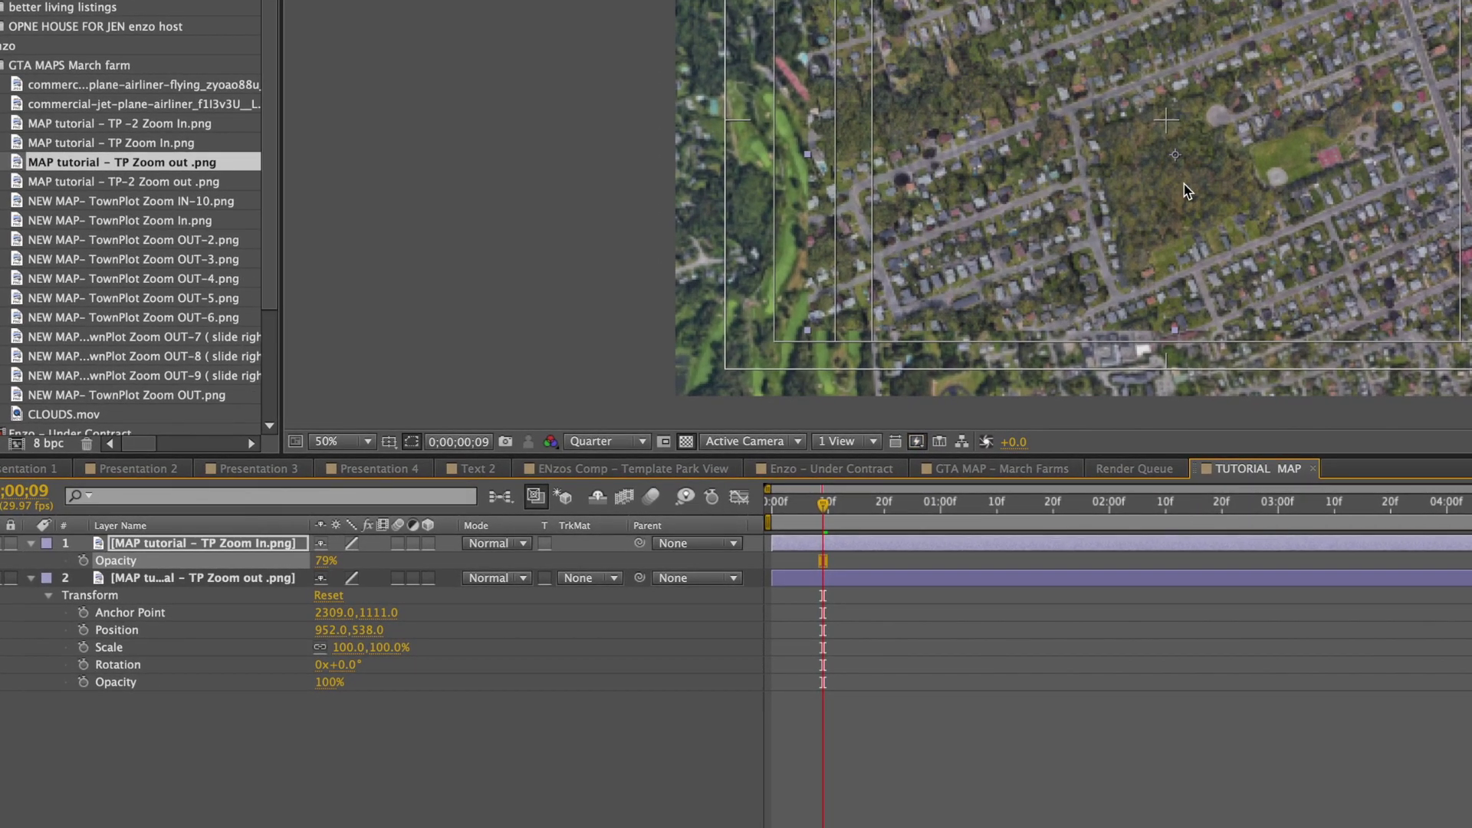
- Scale the wide map to 171% and fit the close-up over it at 31.8% and full opacity
left_click_drag(1186, 191, 1219, 187)
left_click_drag(344, 648, 357, 648)
left_click_drag(270, 614, 233, 614)
left_click_drag(288, 681, 258, 713)
left_click_drag(950, 353, 956, 385)
left_click_drag(270, 614, 355, 617)
left_click(46, 601)
mouse_move(266, 680)
left_mouse_down()
mouse_move(225, 680)
mouse_move(269, 681)
left_mouse_up()
left_click_drag(662, 469, 655, 475)
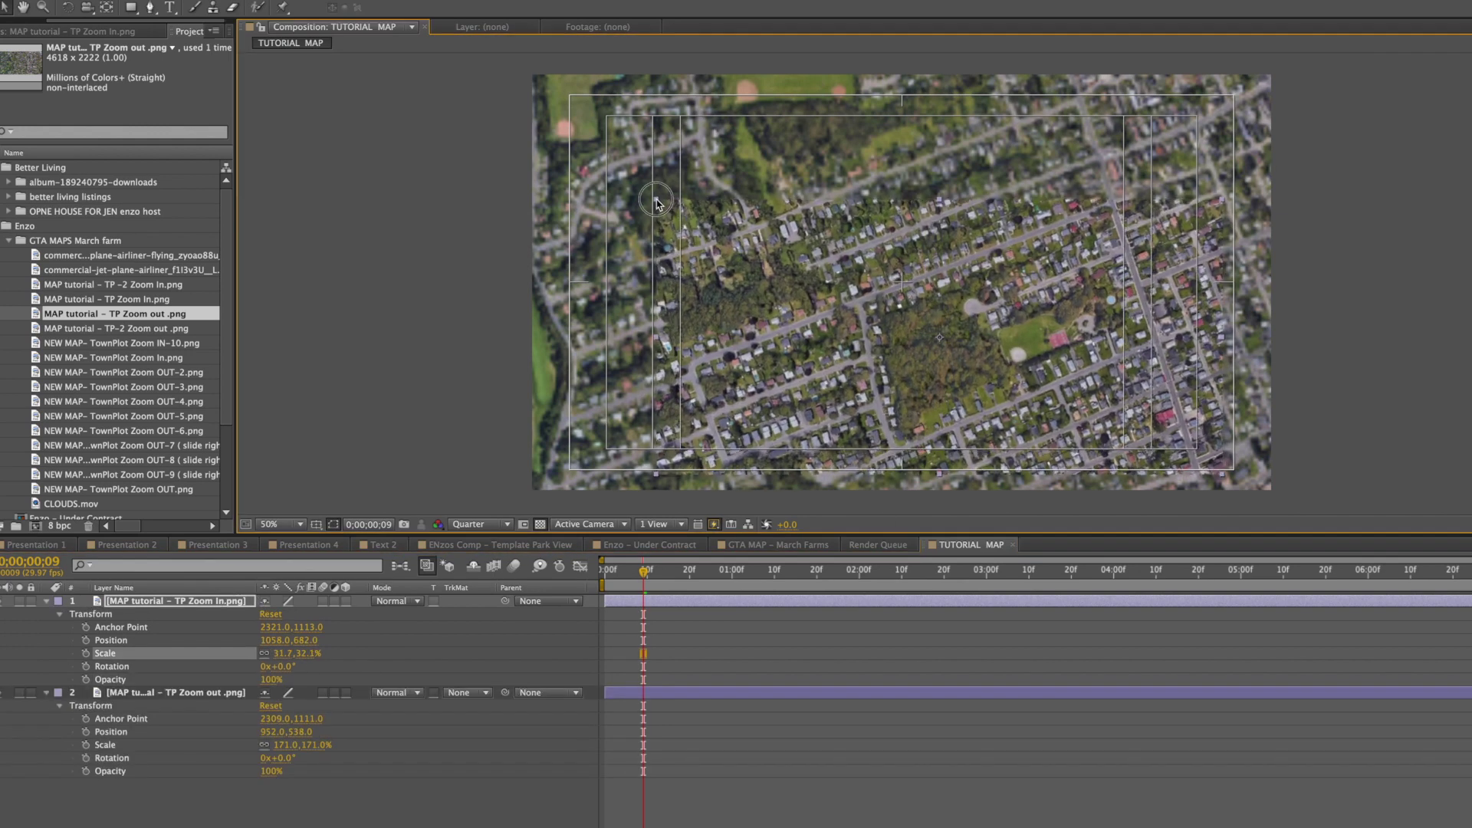
left_click_drag(266, 680, 588, 696)
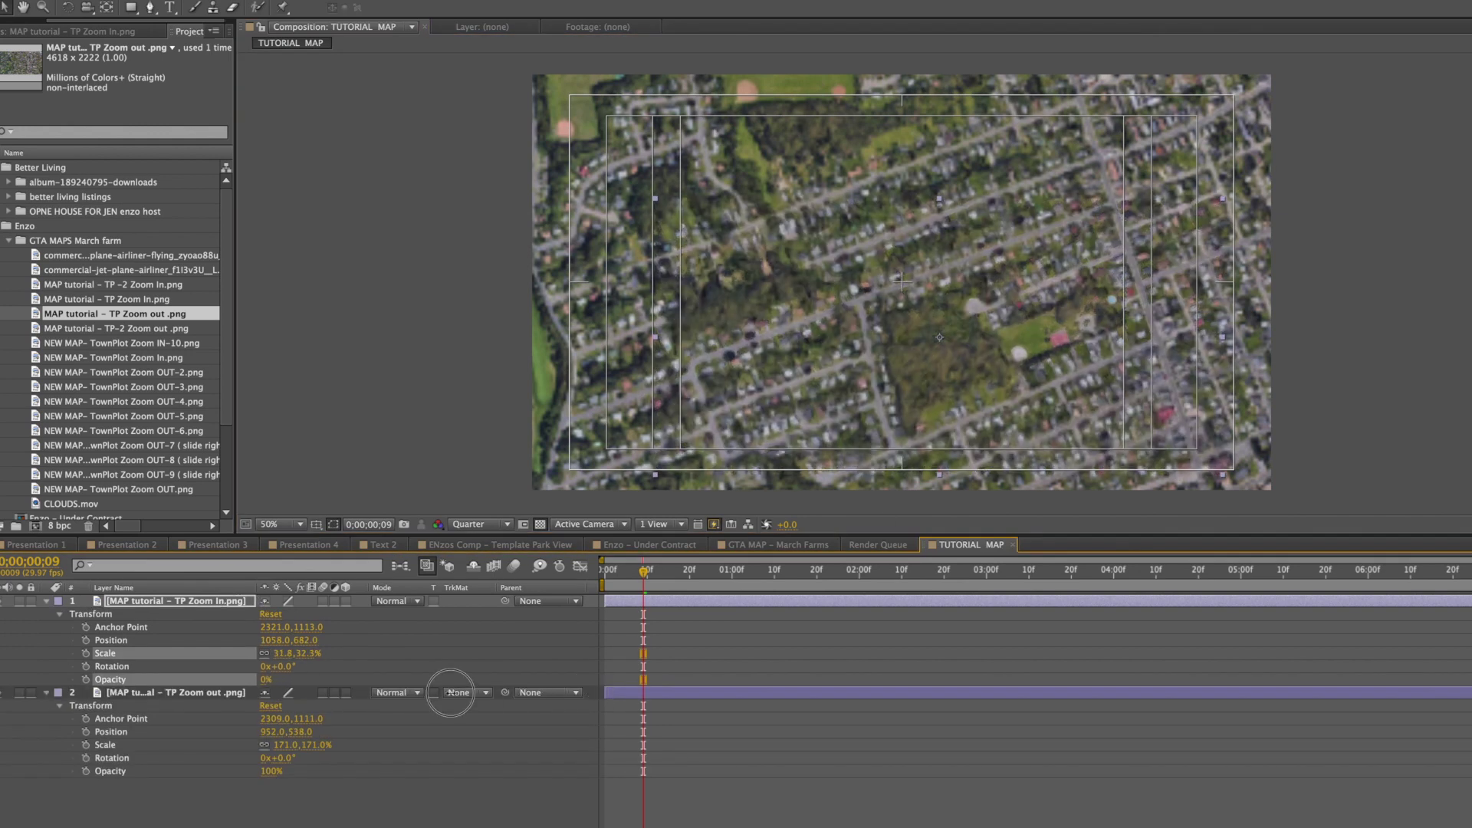
left_click_drag(636, 702, 622, 701)
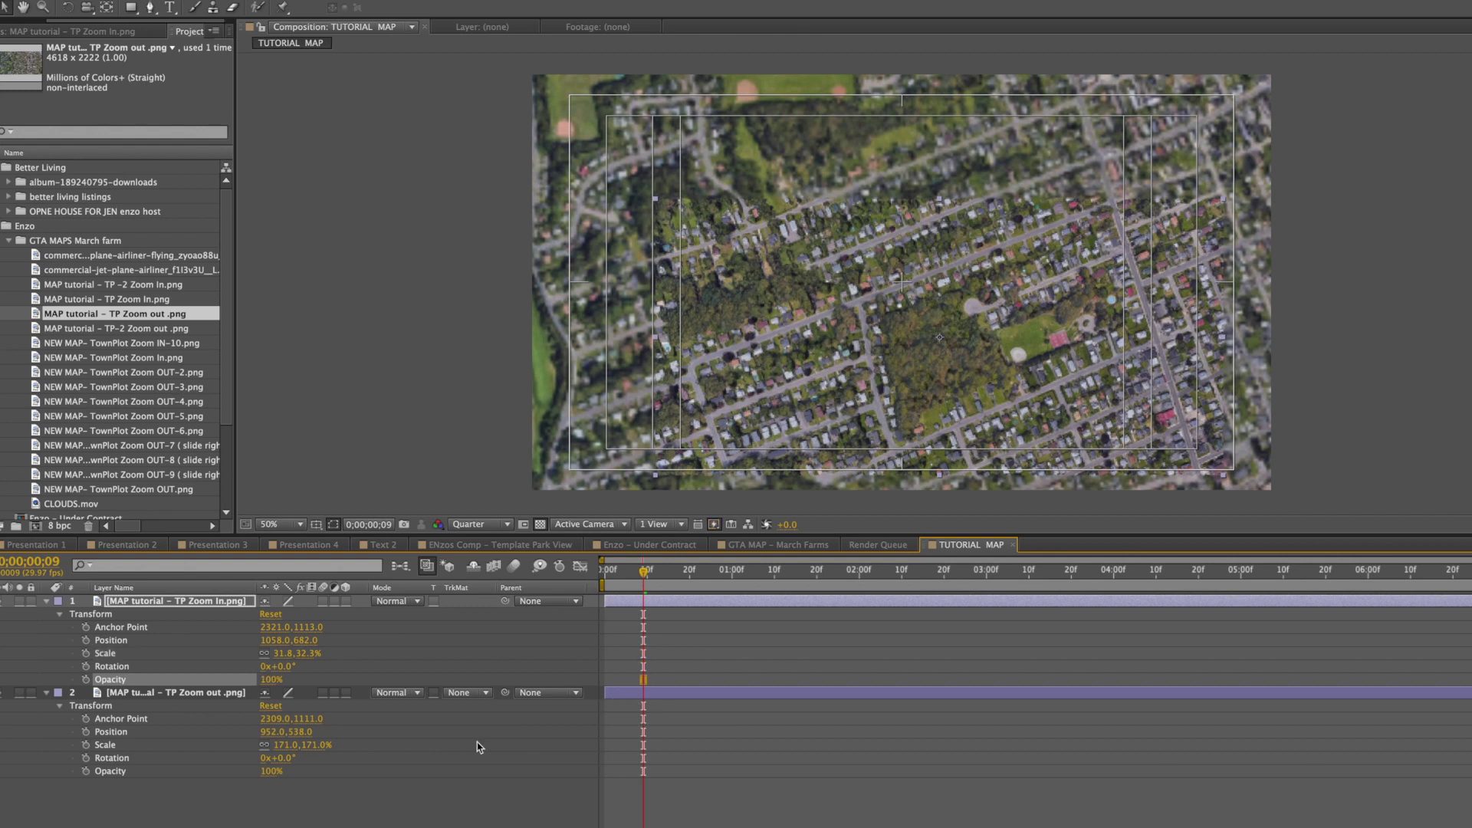
- Add a new null object layer, Null 5, via Layer > New
left_click(477, 742)
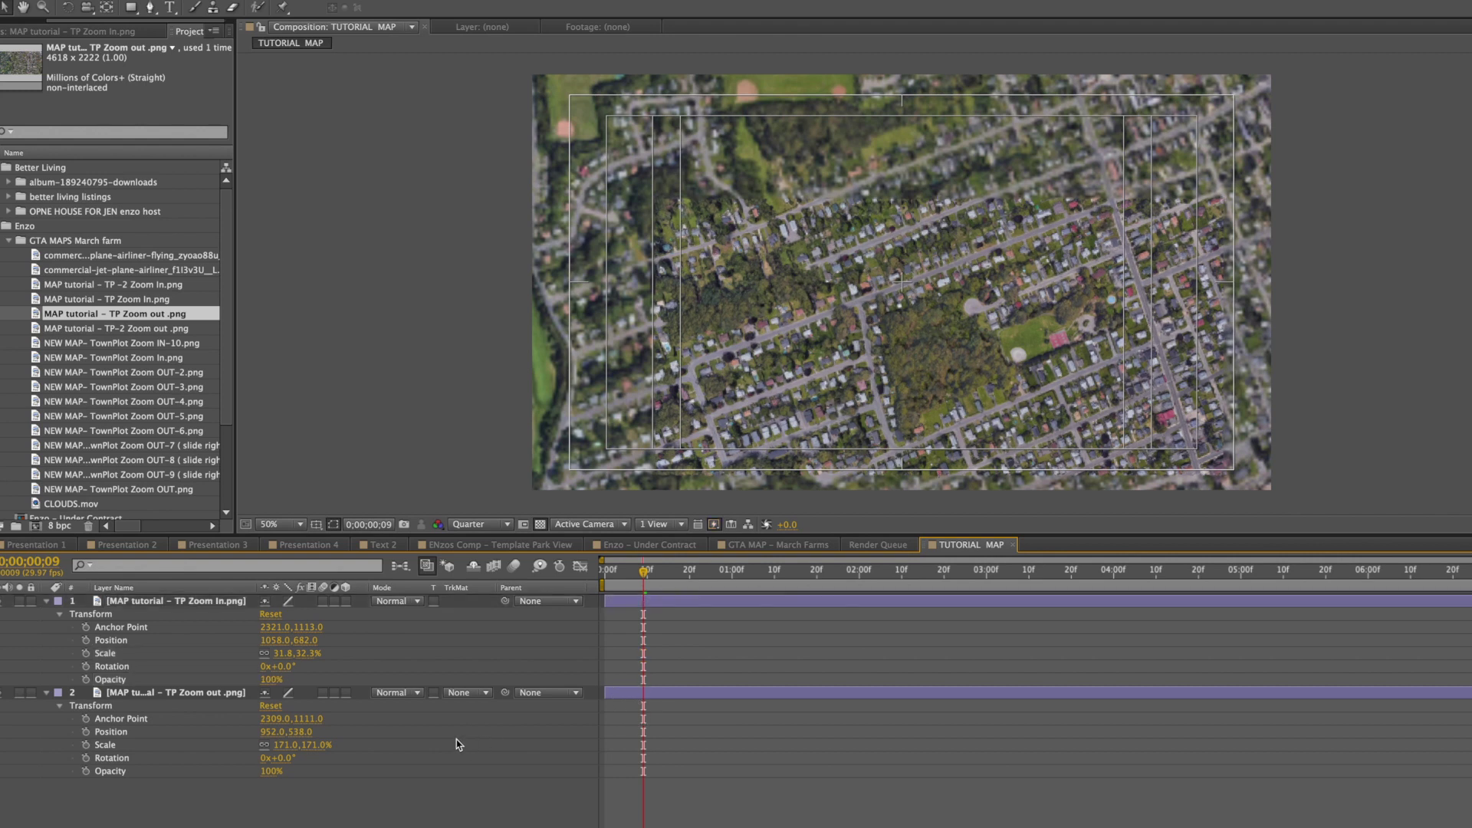
left_click(218, 1)
mouse_move(253, 2)
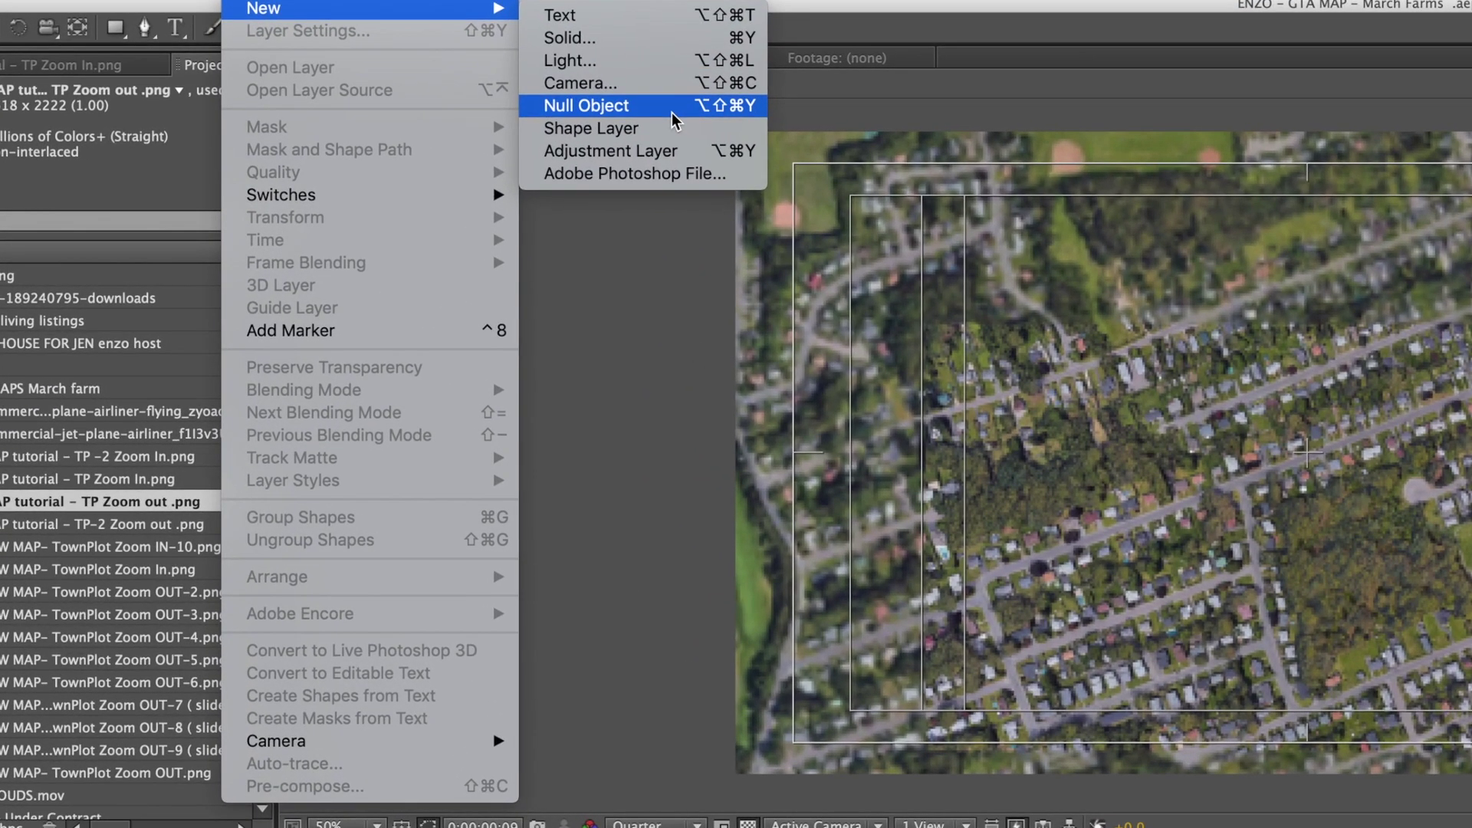
left_click(667, 115)
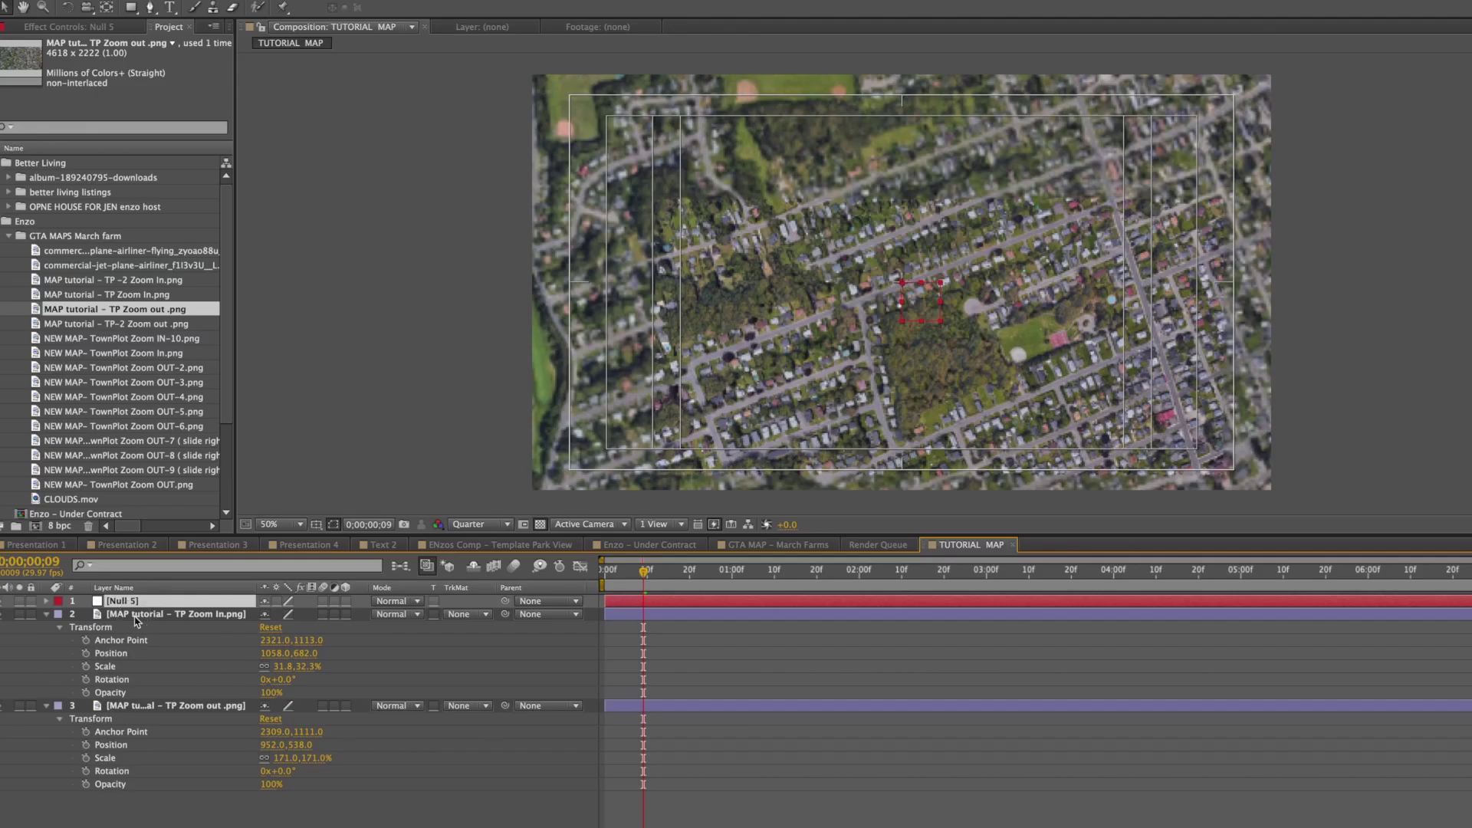
- Parent both map layers to Null 5 and add the TP-2 Zoom out image as a new layer
left_click(135, 615)
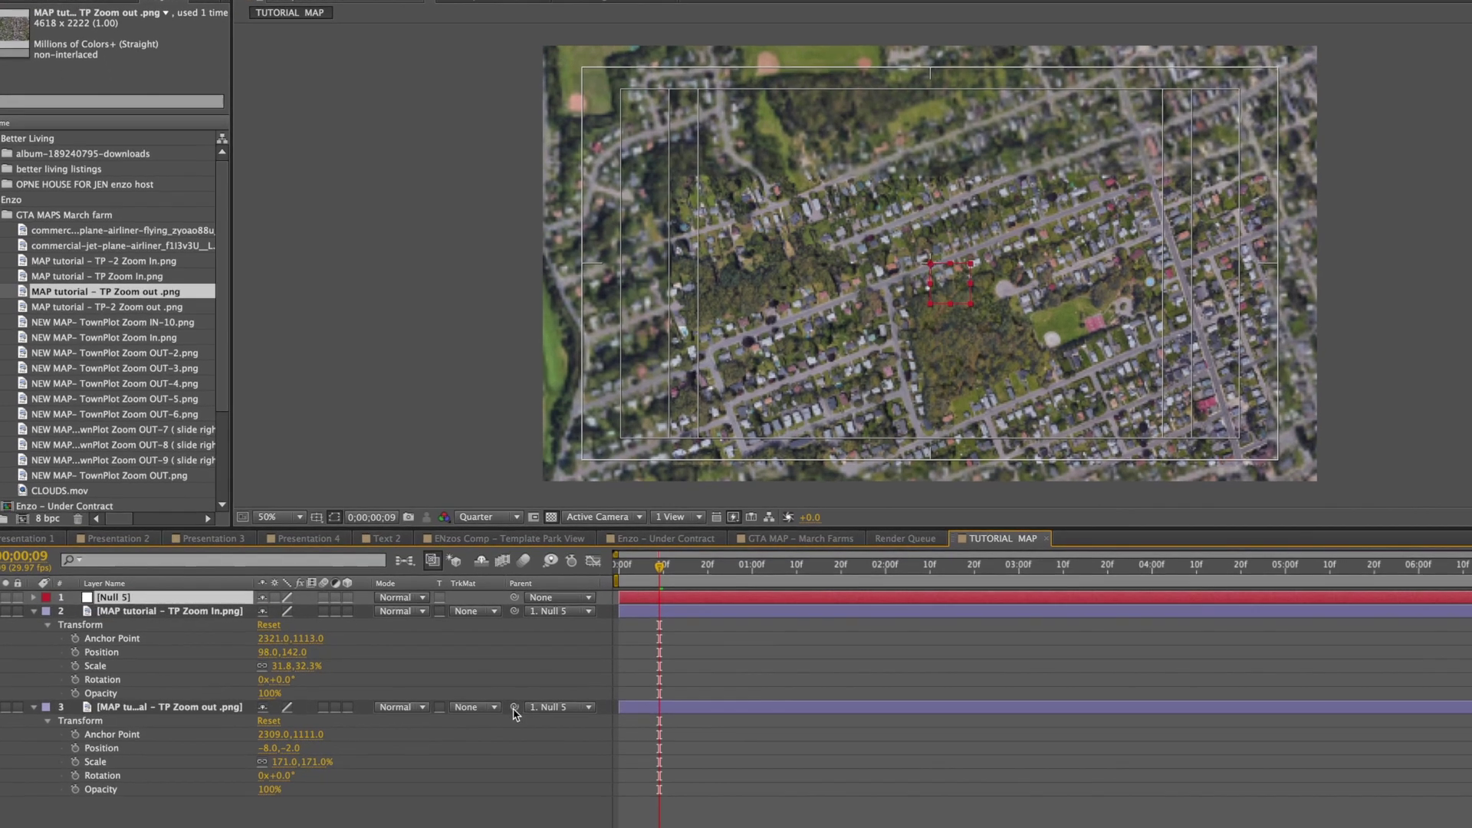
left_click_drag(505, 706, 189, 580)
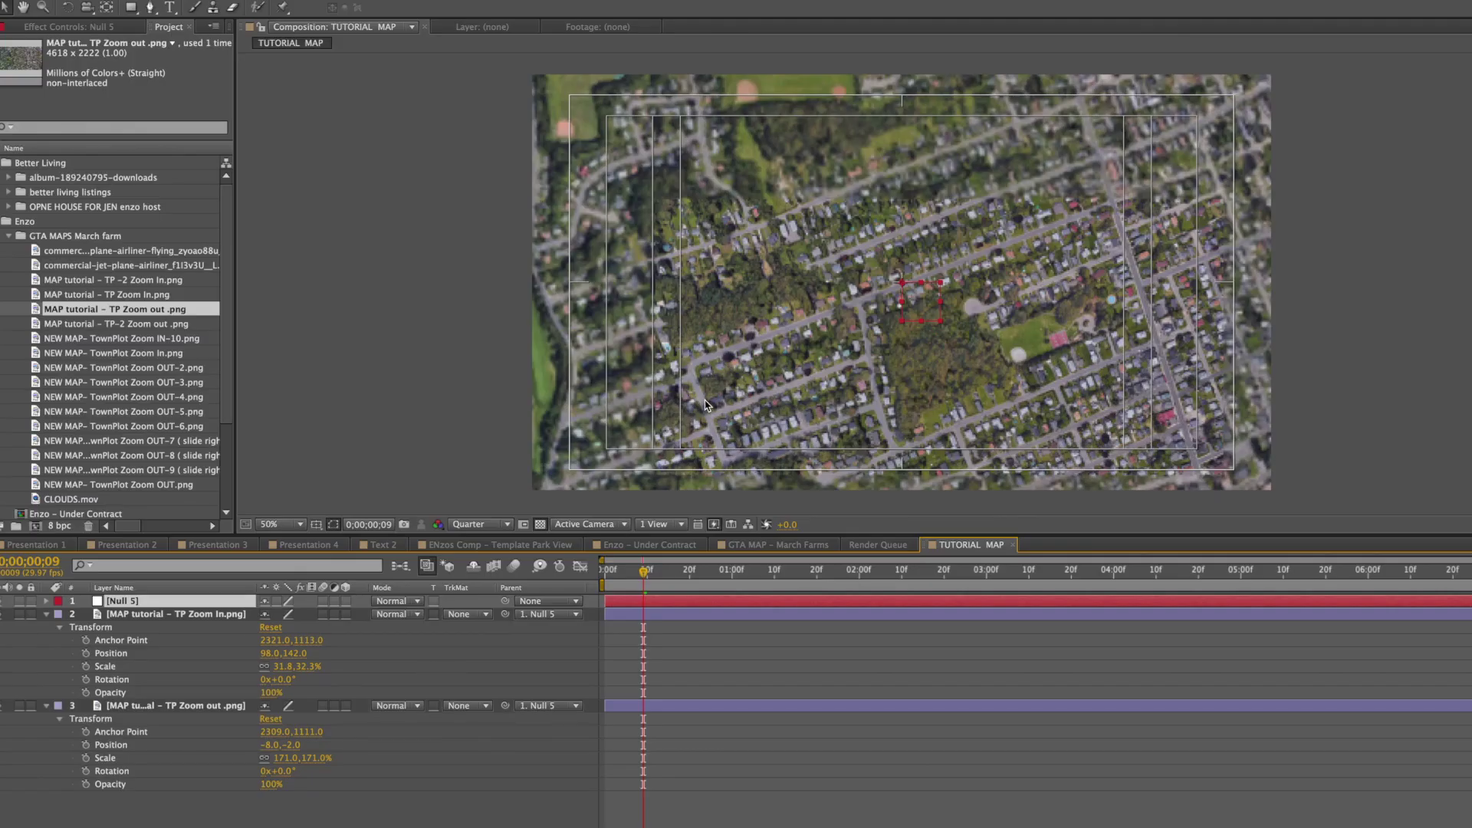
left_click(922, 335)
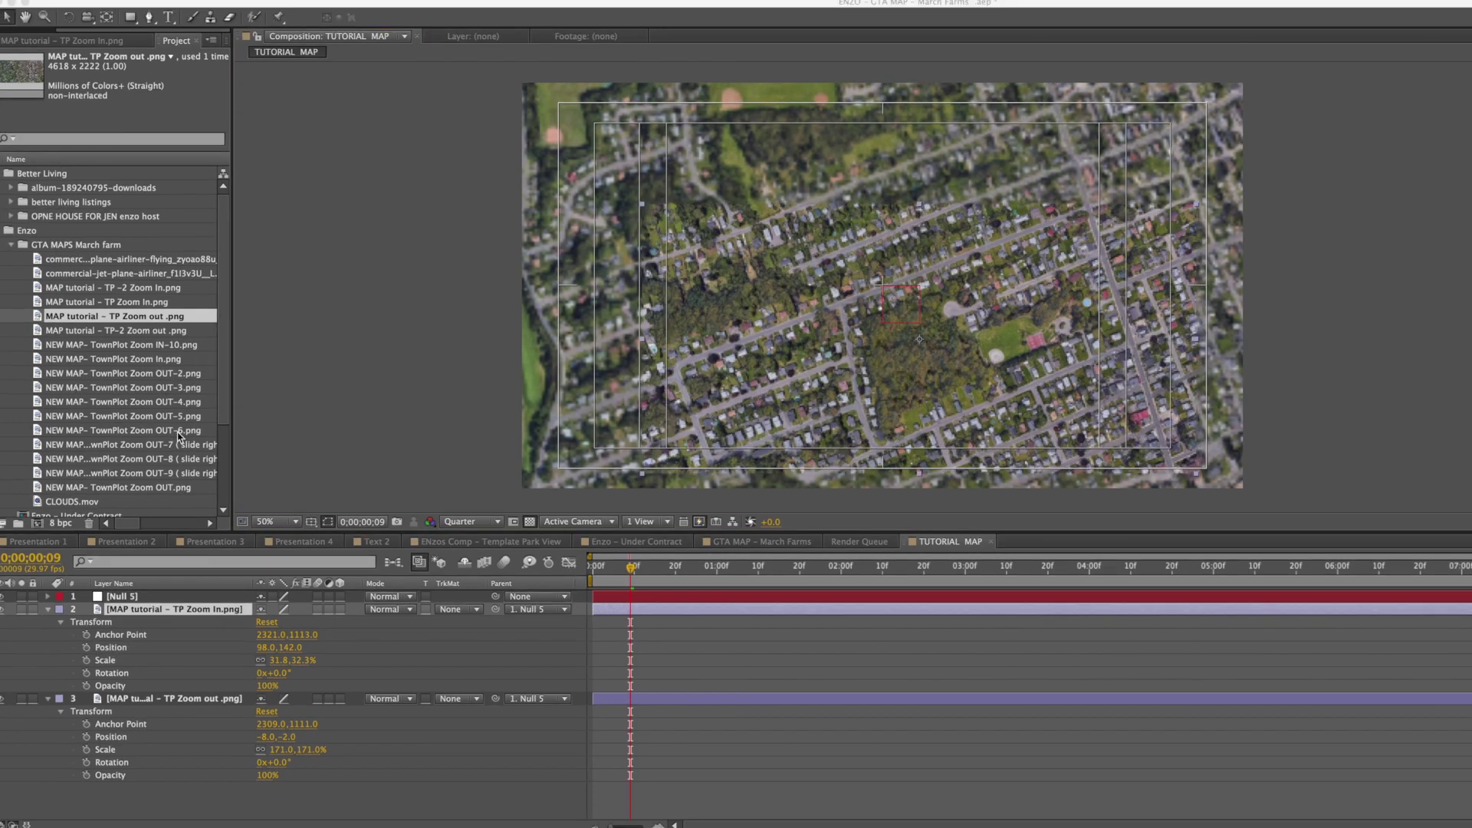
left_click_drag(115, 331, 146, 769)
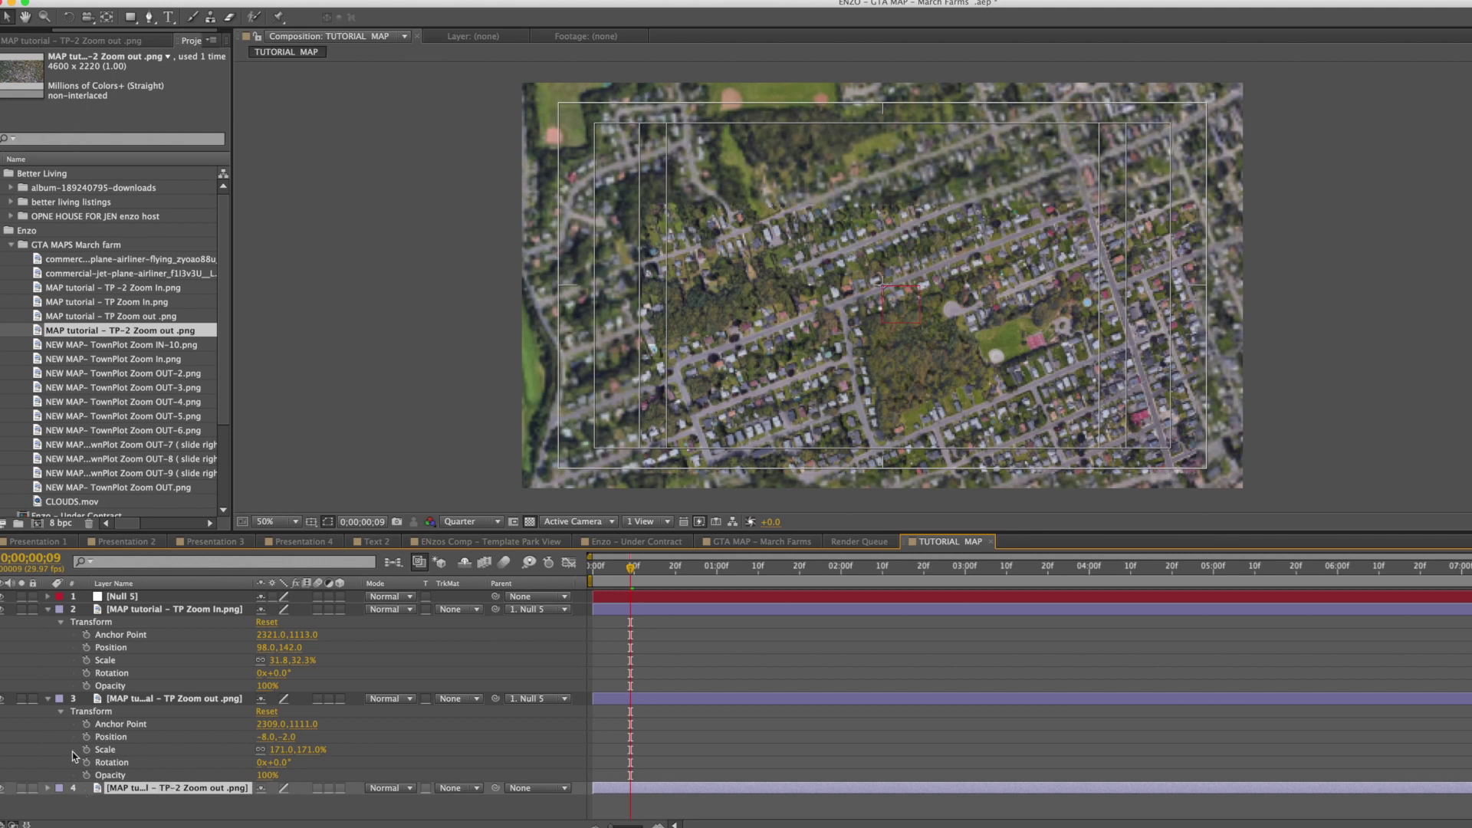
- Hide the close-up map, shrink Null 5 to 17% and the TP-2 Zoom out map to 40%
left_click(2, 609)
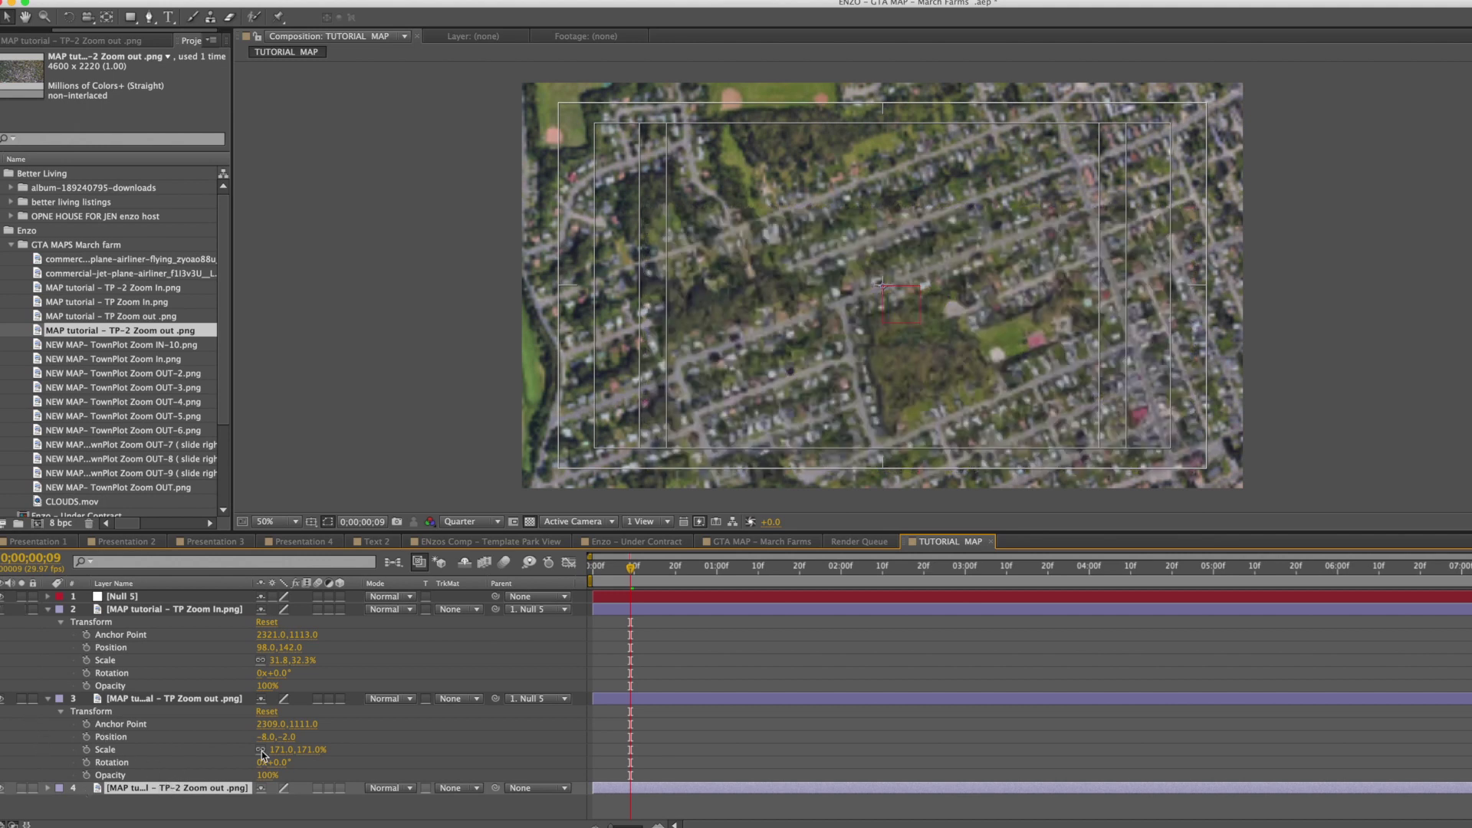
left_click(177, 700)
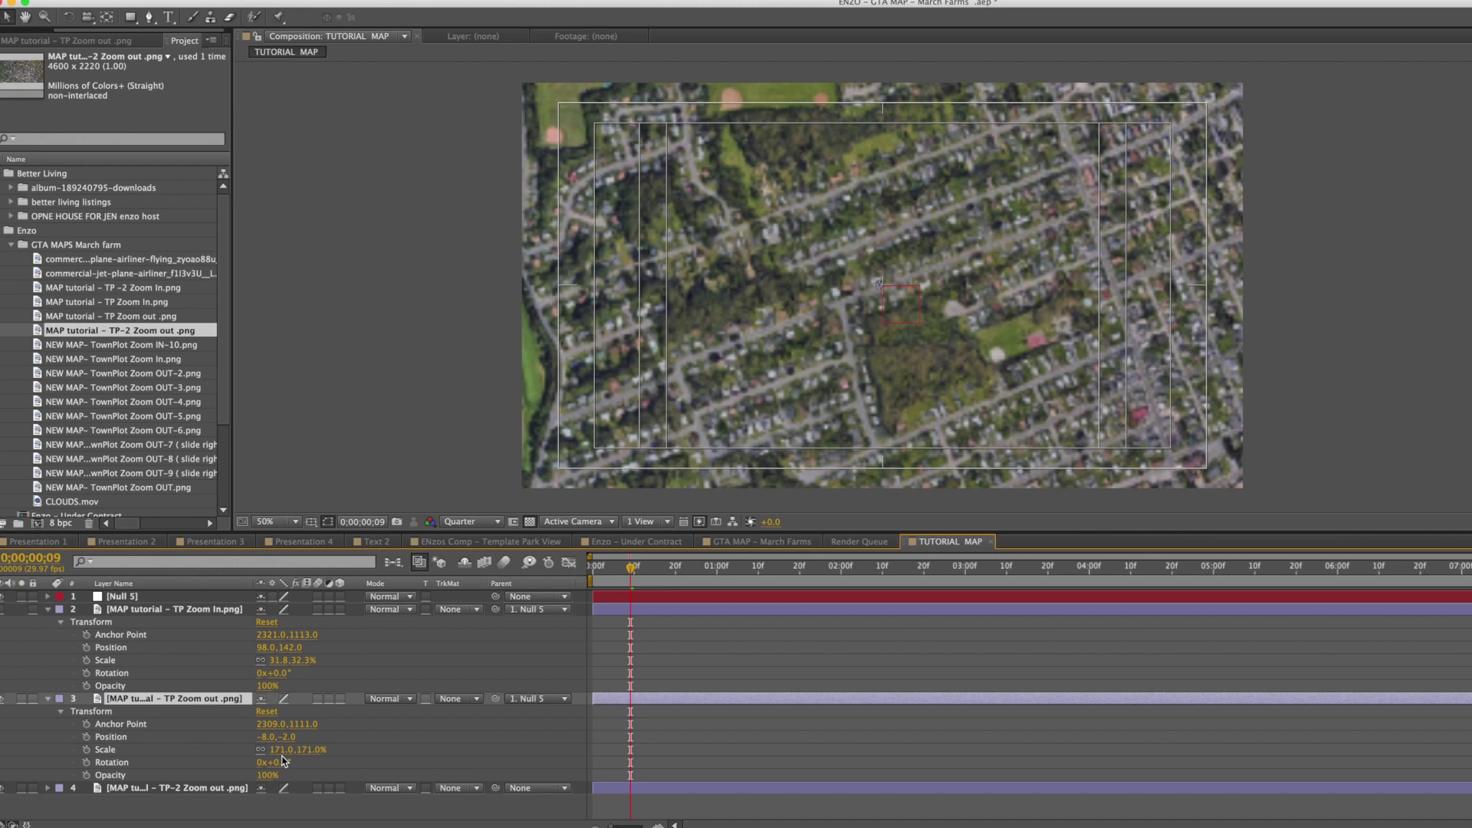
left_click(181, 598)
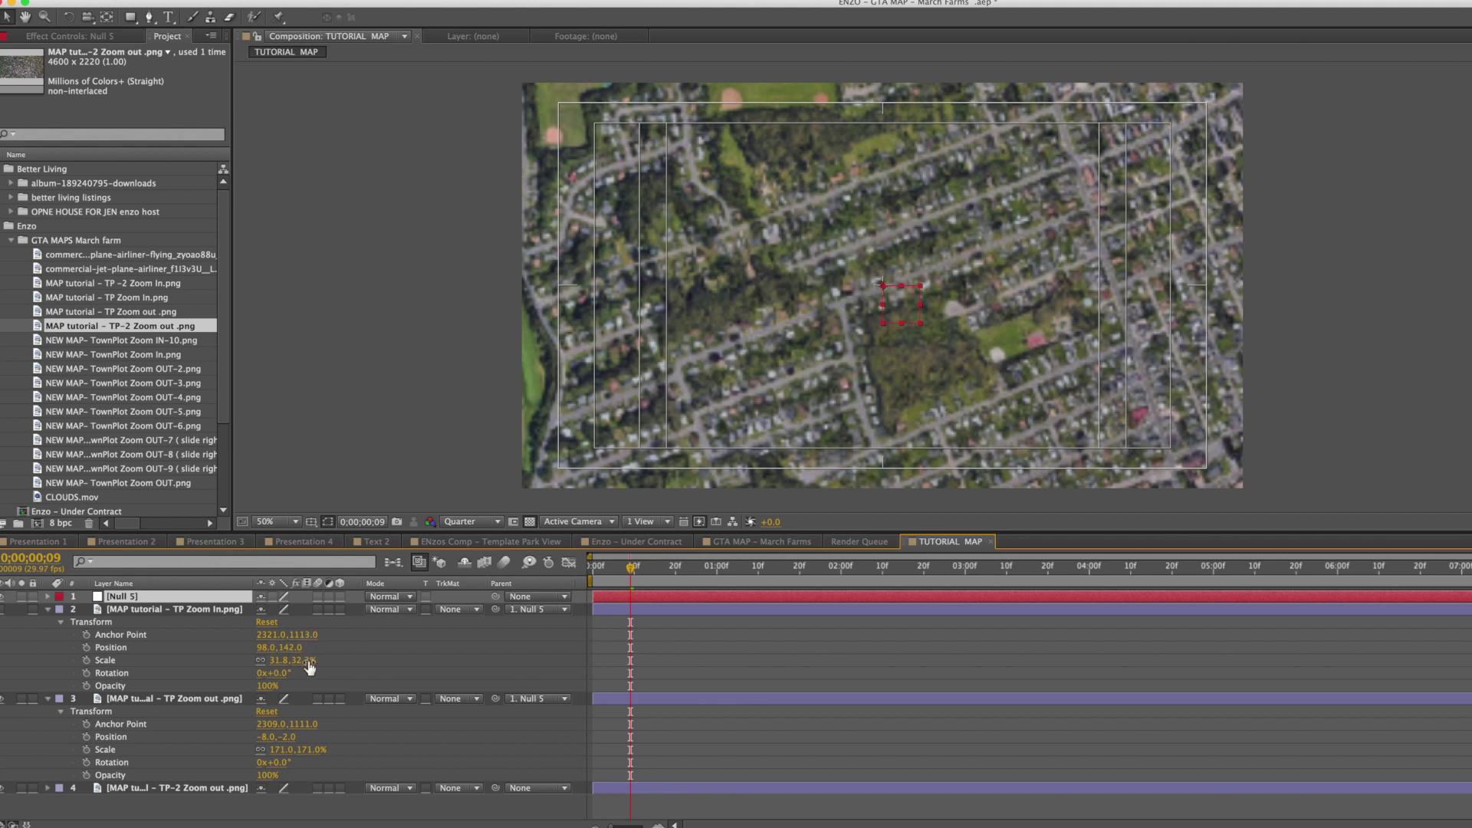
left_click_drag(309, 661, 288, 661)
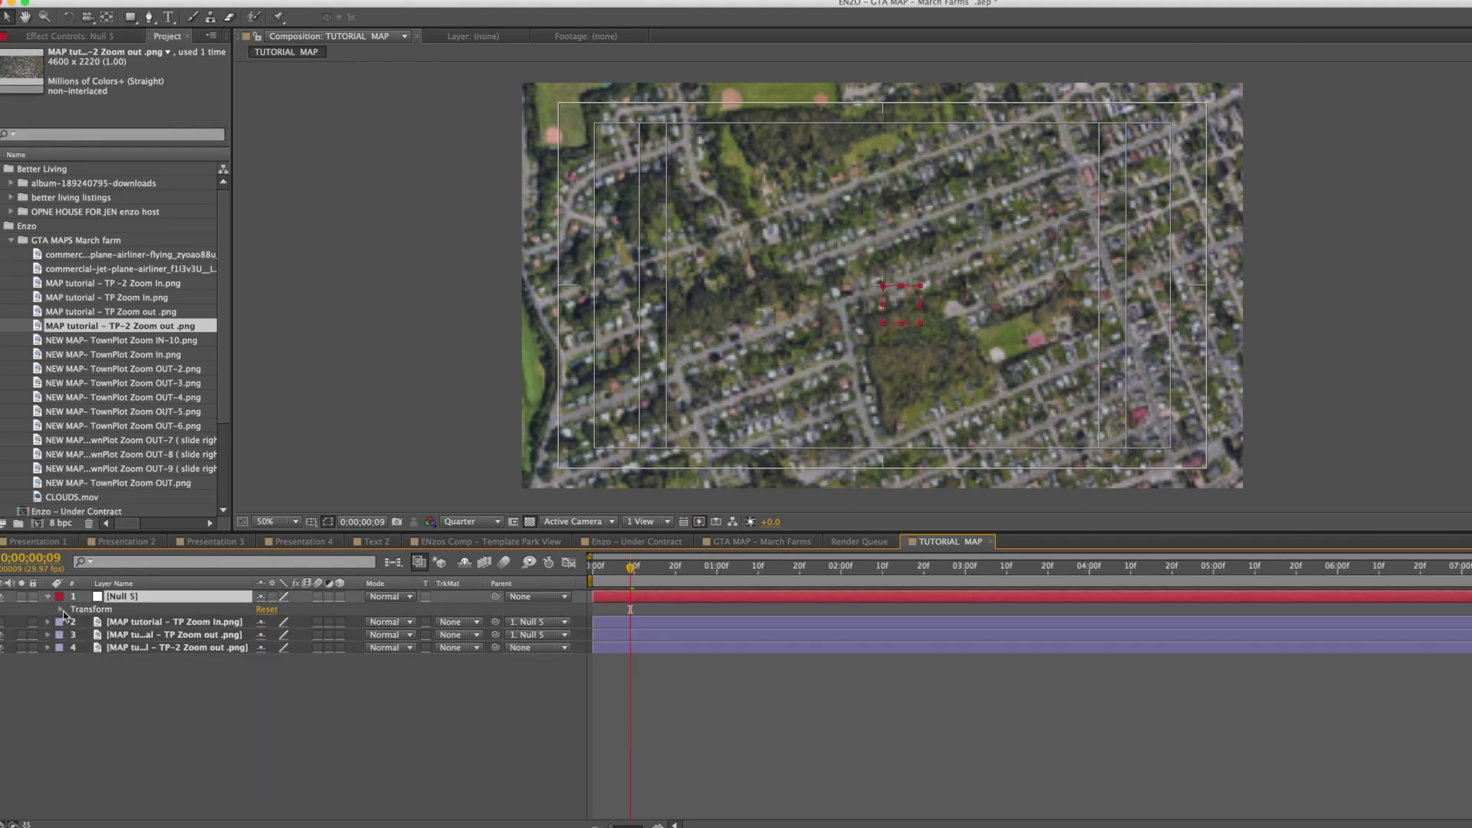
left_click(60, 609)
left_click_drag(296, 648, 253, 648)
left_click(176, 711)
left_click(47, 712)
left_click(61, 725)
left_click_drag(310, 762, 285, 763)
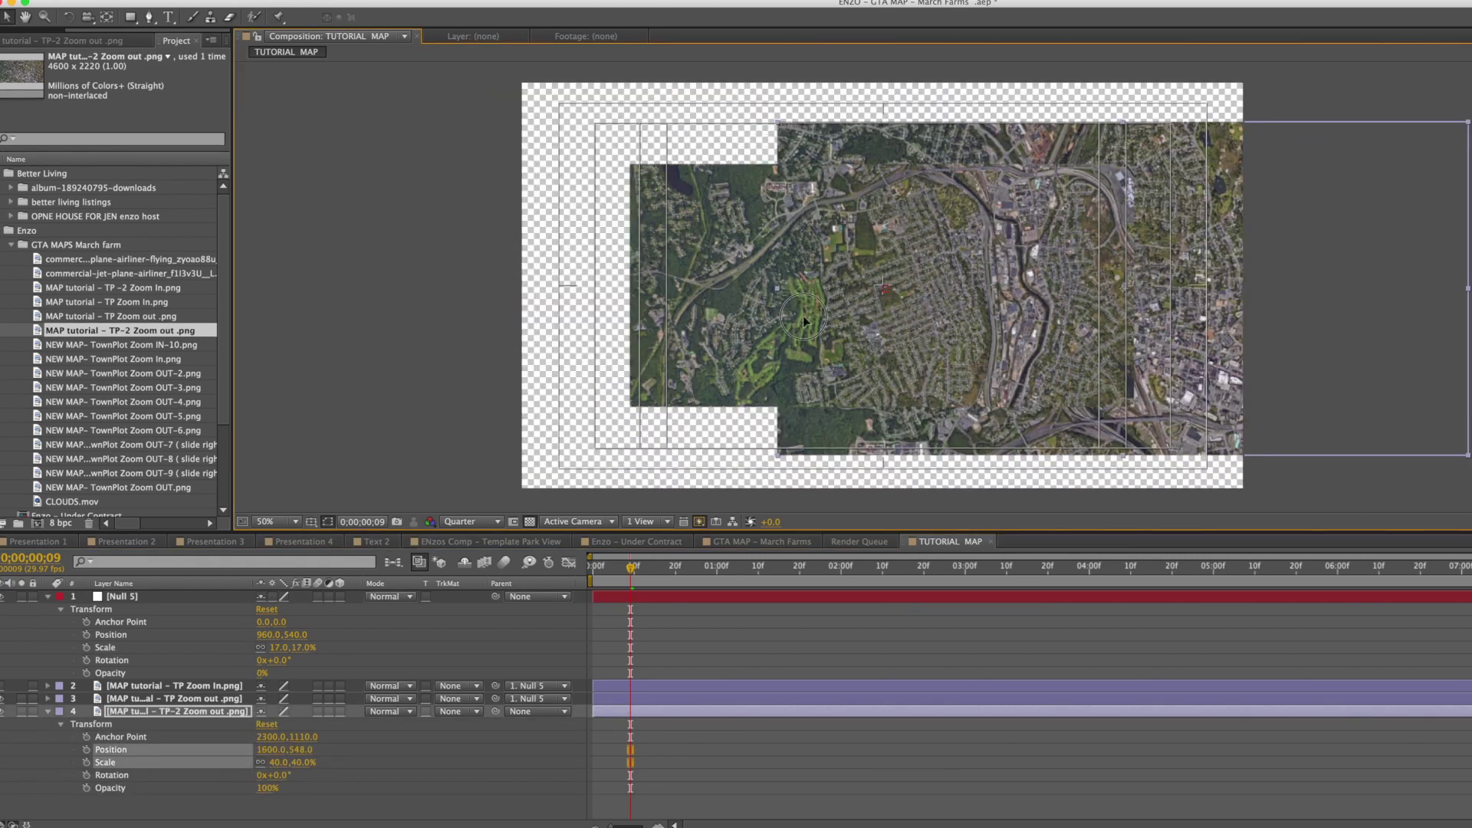
- Add a Position keyframe to Null 5 and move it and its maps down
left_click(268, 522)
left_click(295, 641)
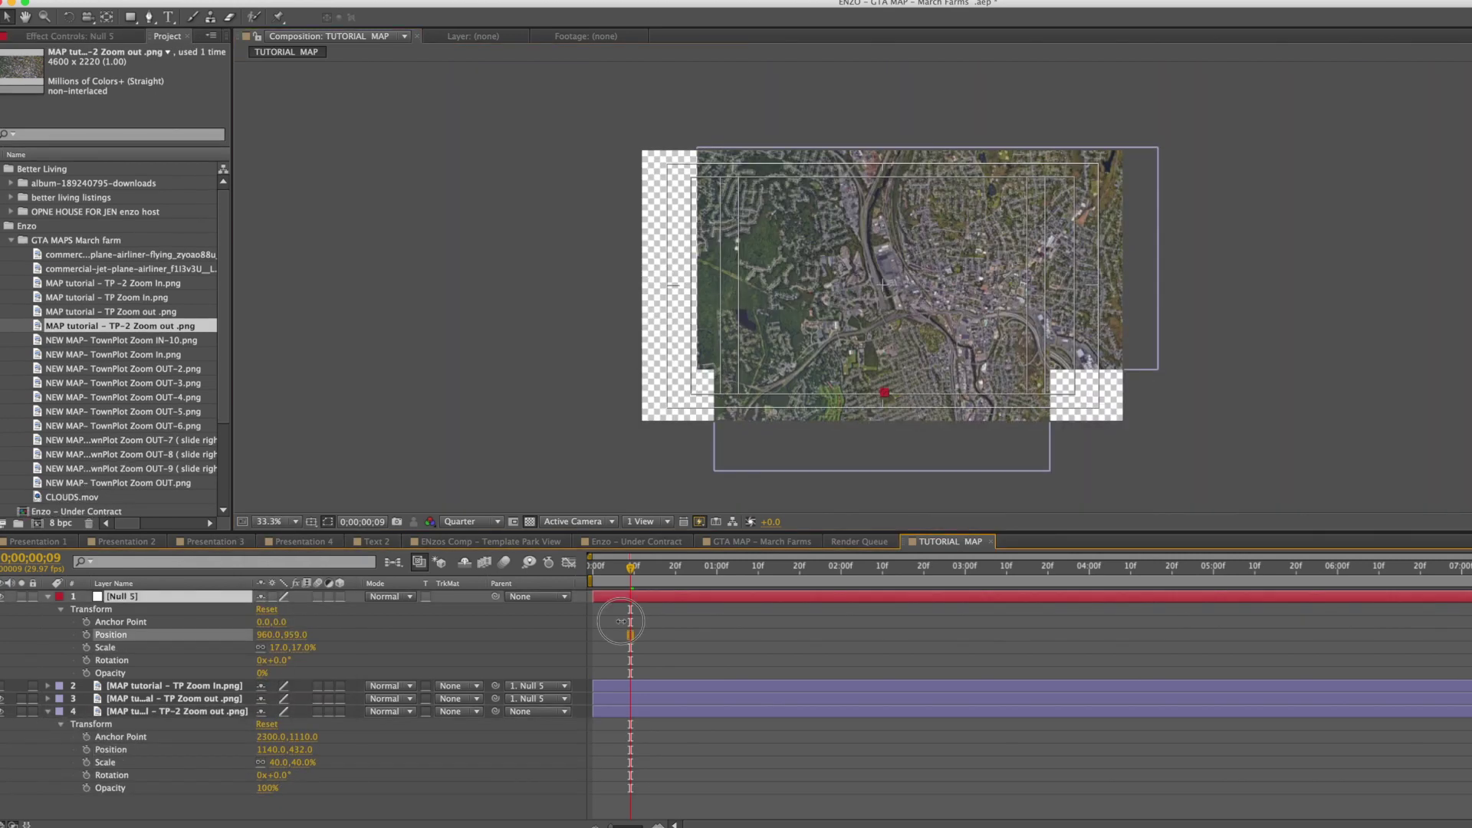
key("Up")
key("Up")
key("Up")
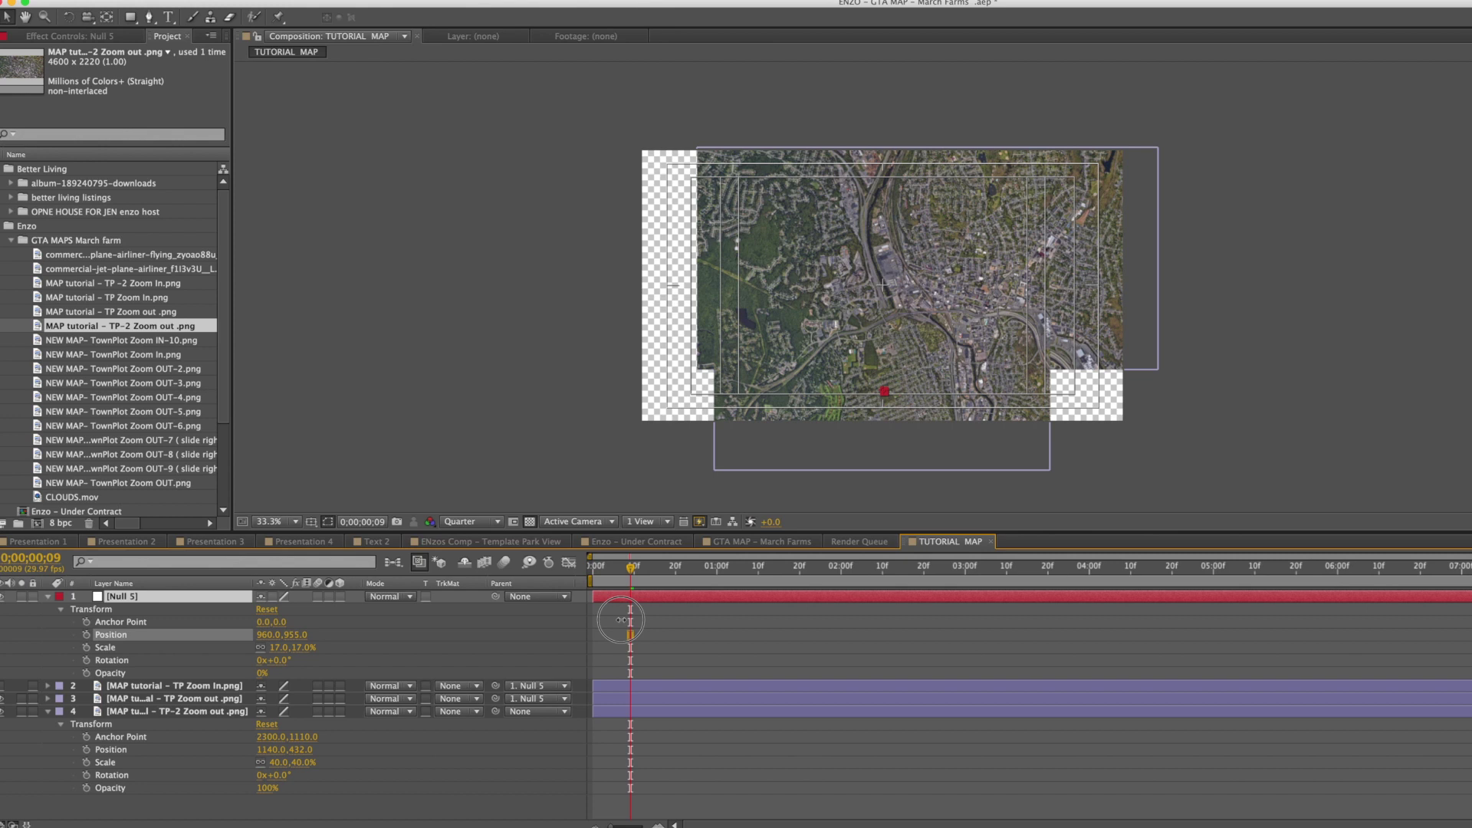
left_click_drag(621, 619, 804, 603)
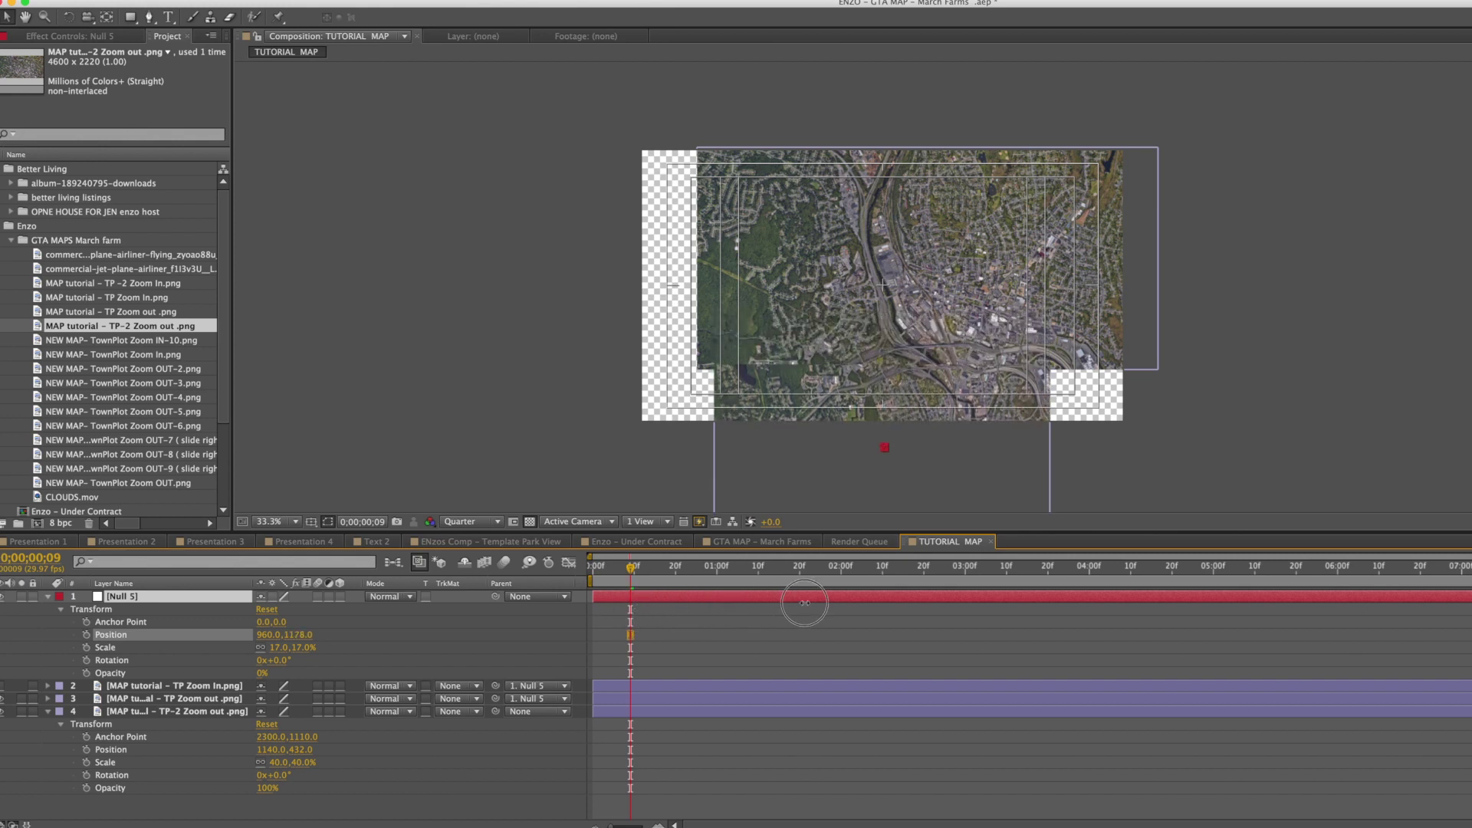
key("Up")
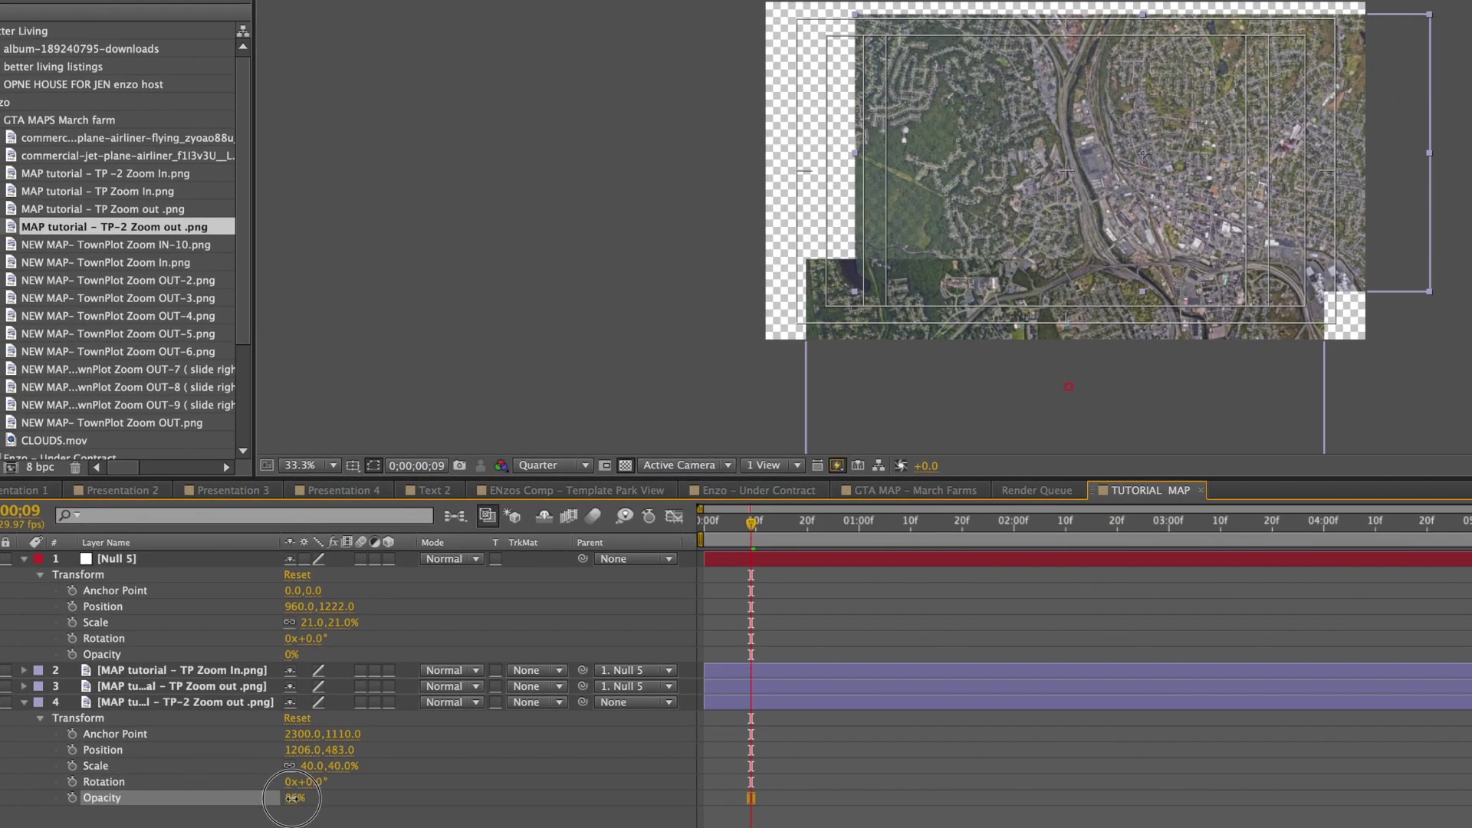
- Make the TP-2 Zoom out map semi-transparent, scale it to 36%, and position it over the wide map
left_click_drag(283, 798, 265, 799)
left_click_drag(333, 766, 327, 766)
left_click_drag(1020, 195, 923, 193)
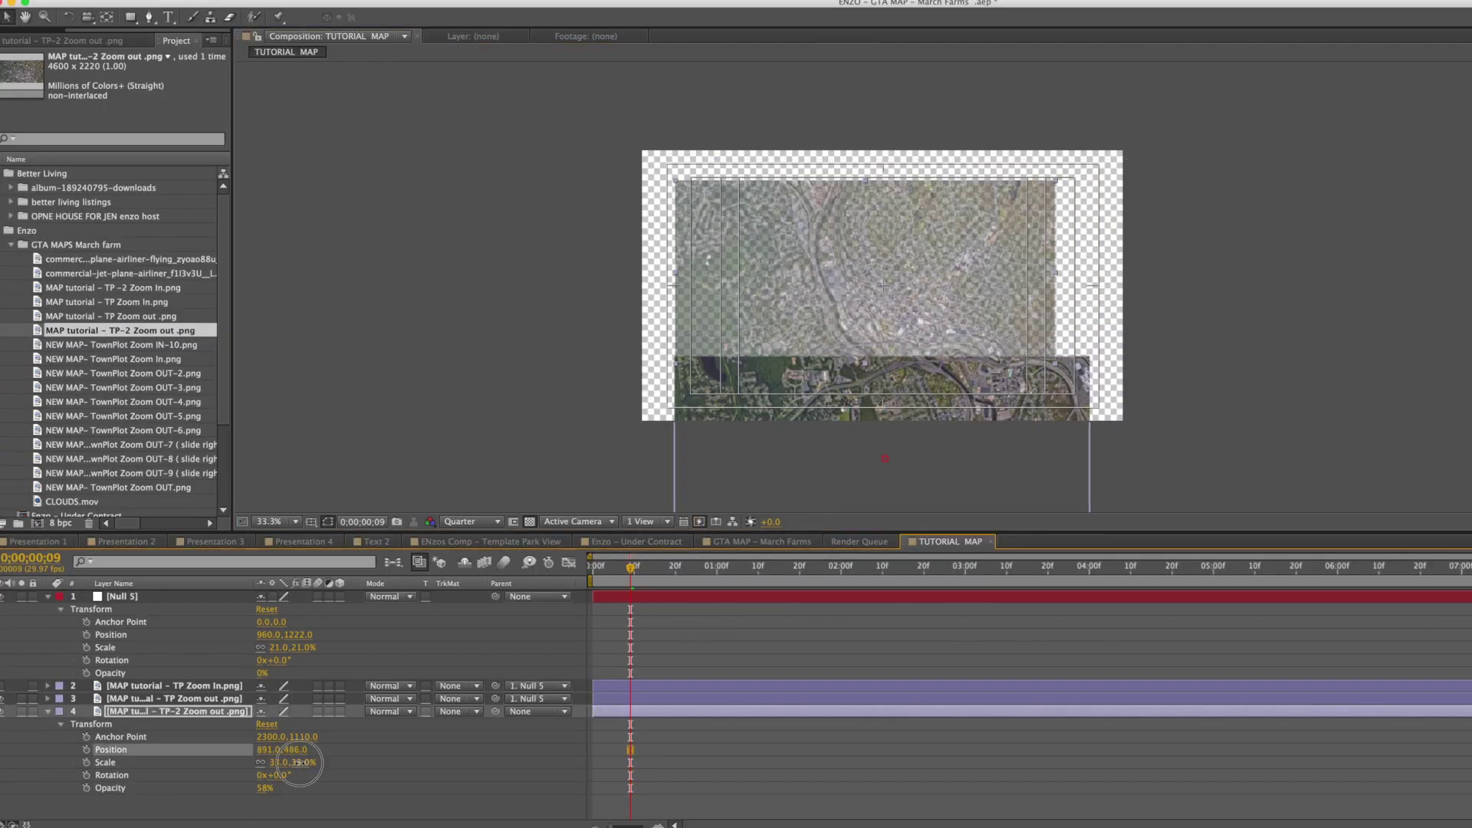
left_click_drag(333, 766, 335, 766)
left_click_drag(912, 194, 993, 197)
left_click_drag(823, 301, 775, 291)
left_click(134, 597)
left_click_drag(173, 711, 153, 591)
left_click_drag(1003, 276, 1016, 289)
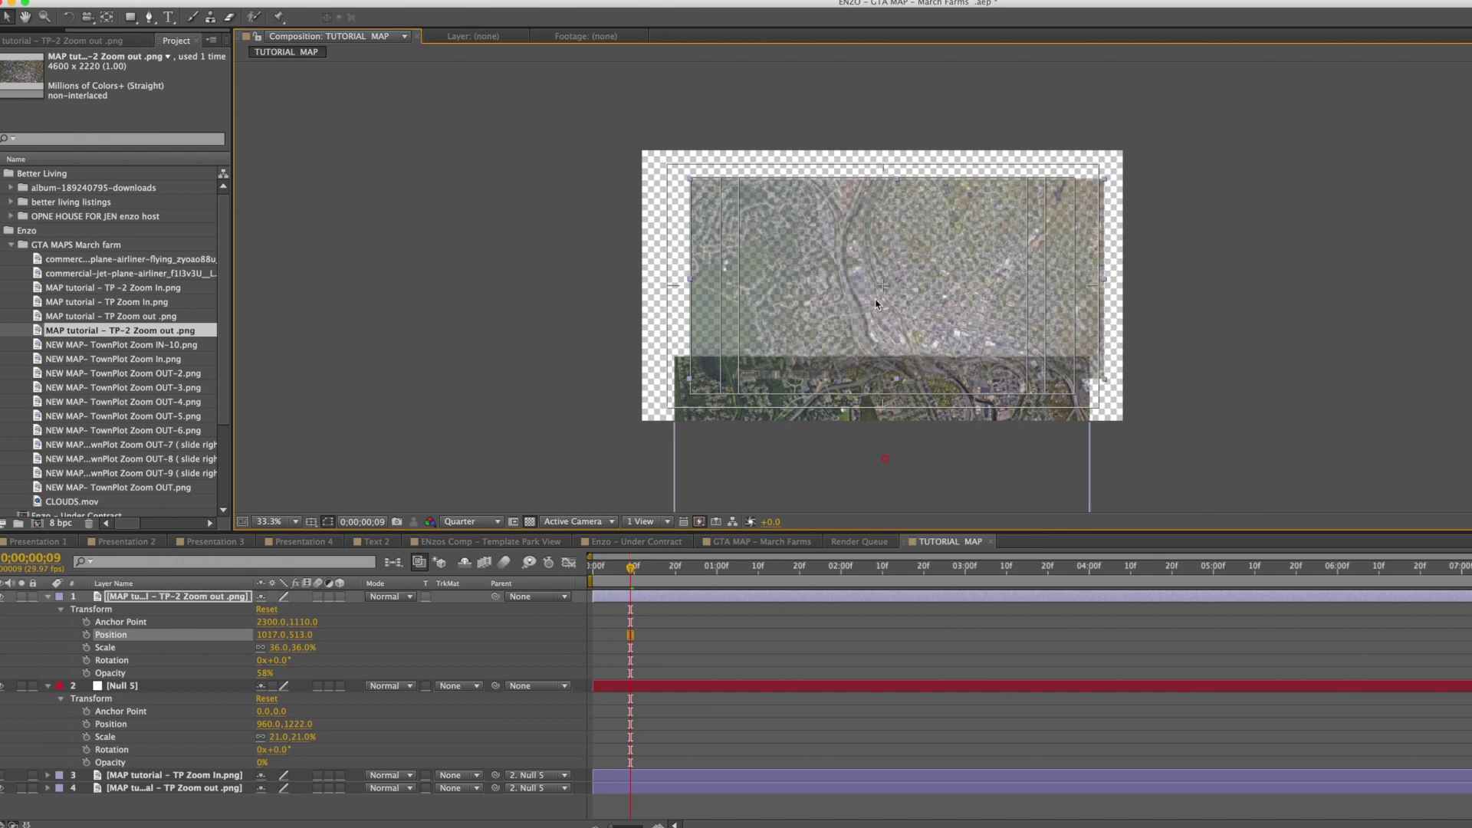
left_click_drag(979, 294, 976, 288)
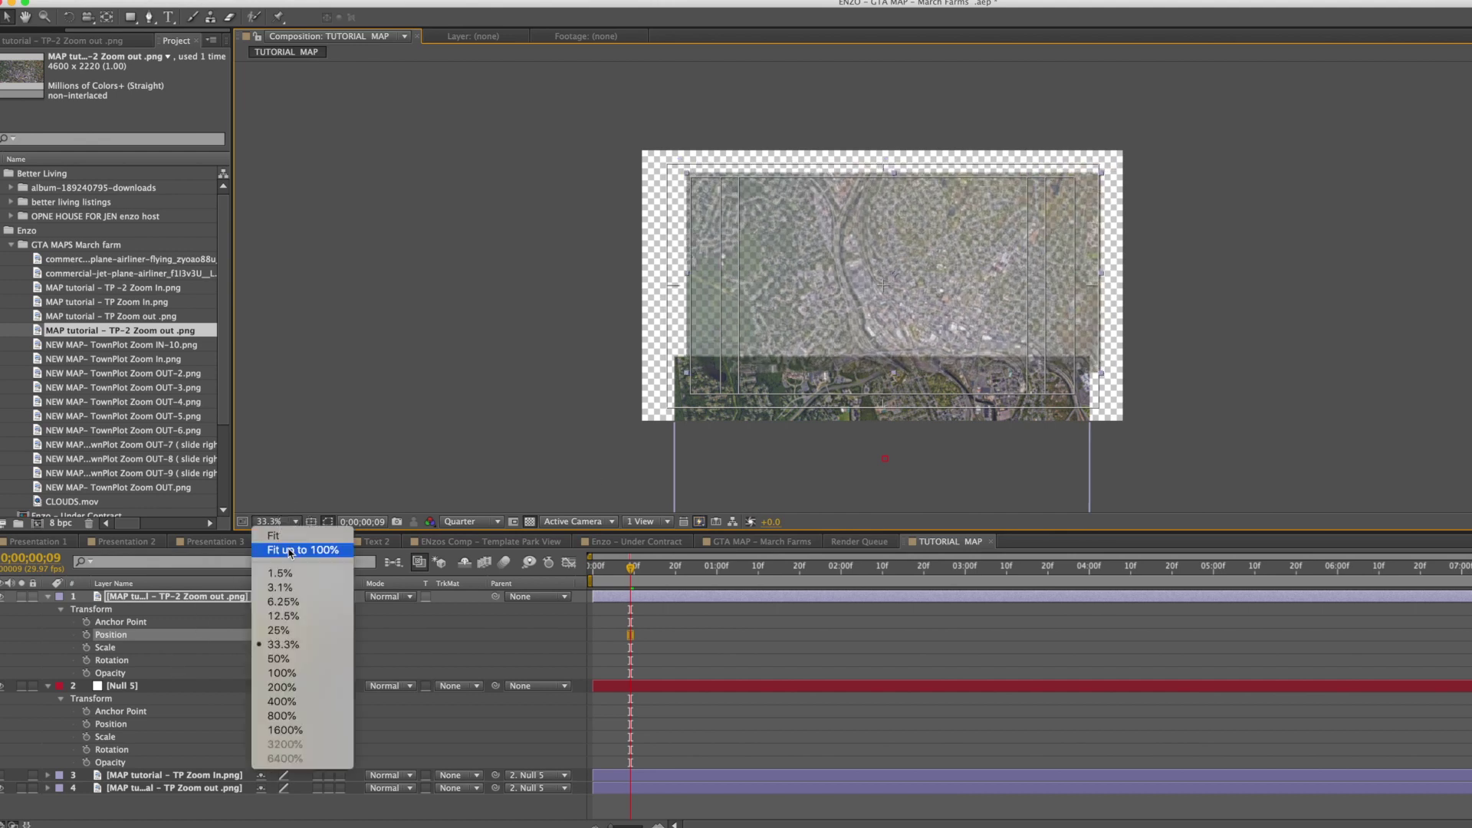
- At 50% view, shift the TP-2 map up-left to match roads and restore 100% opacity
left_click(287, 660)
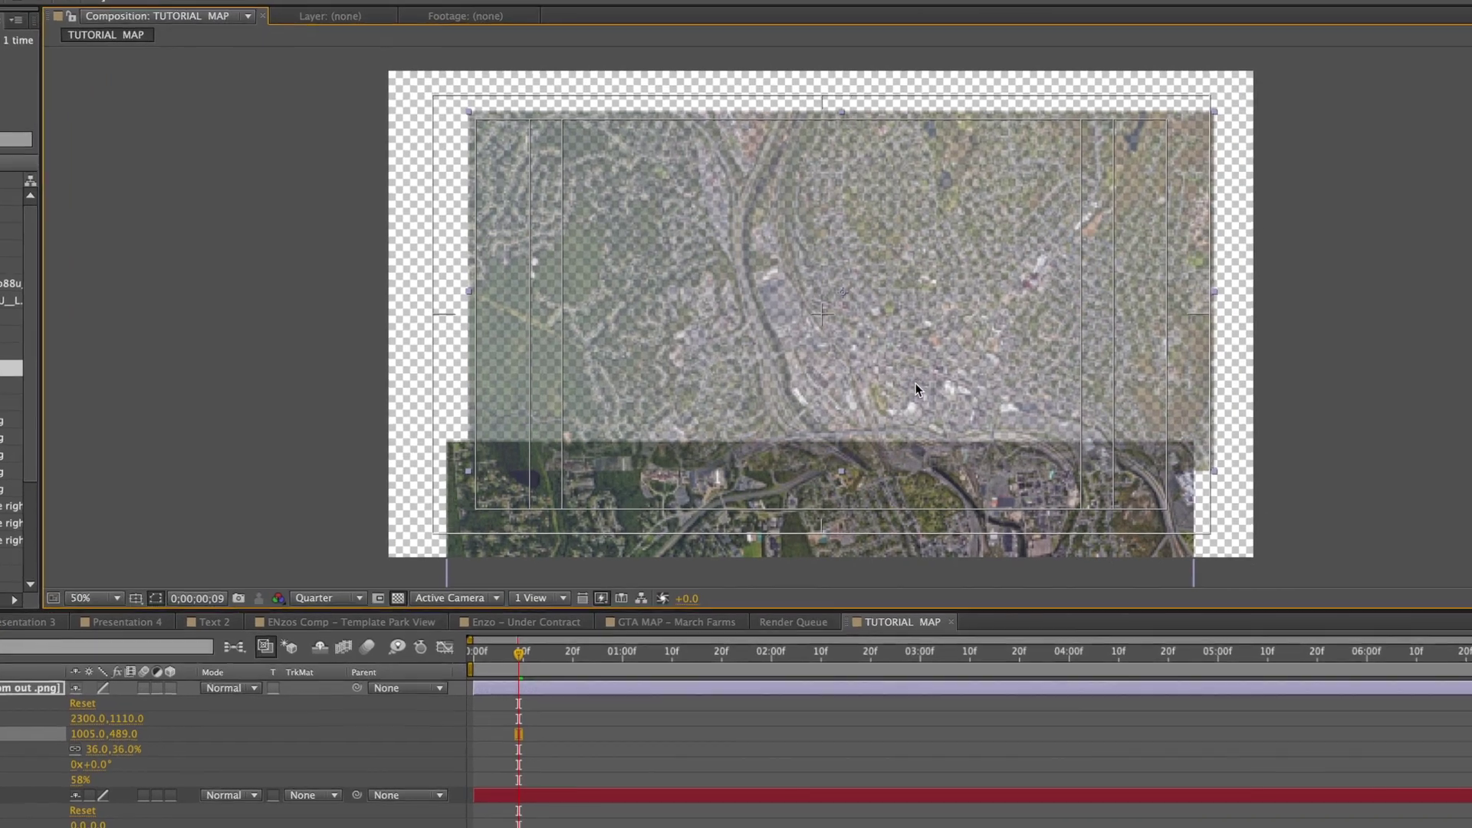
left_click_drag(916, 385, 1000, 404)
left_click_drag(44, 798, 112, 798)
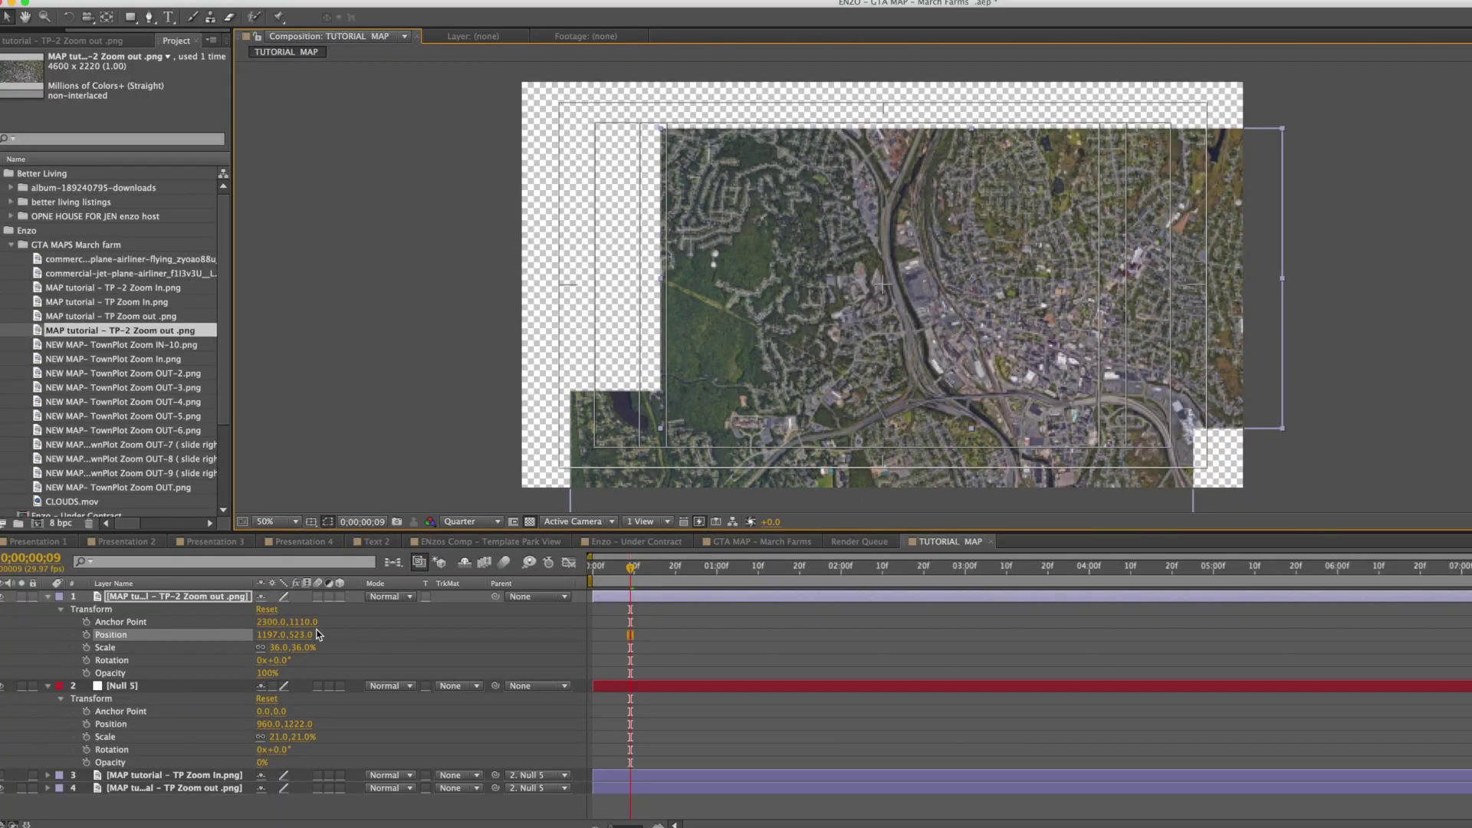
- Parent the TP-2 Zoom out map to Null 5 and move it to the bottom of the stack
left_click(497, 598)
left_click_drag(497, 599, 212, 690)
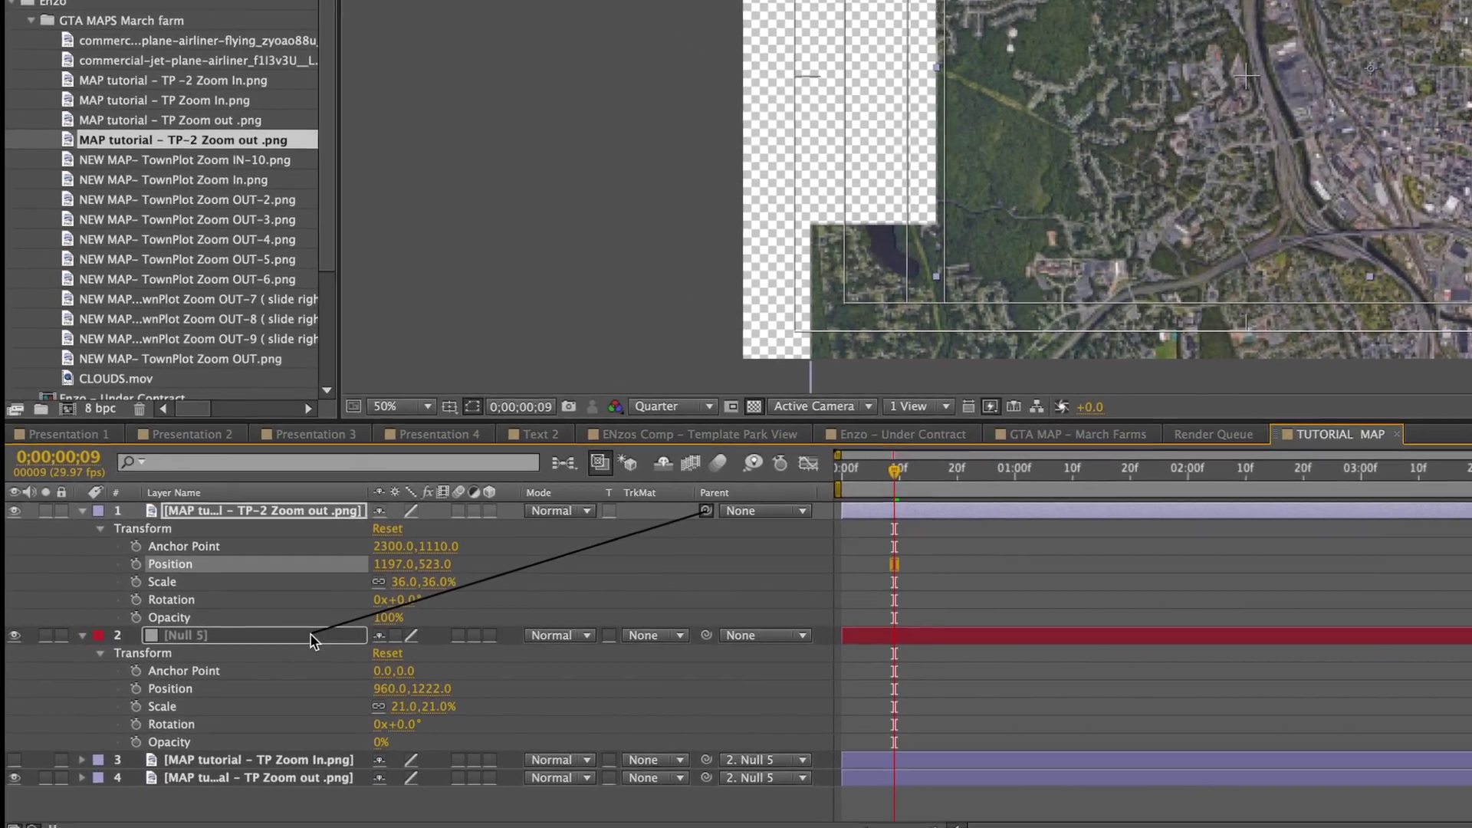
left_click_drag(311, 634, 310, 633)
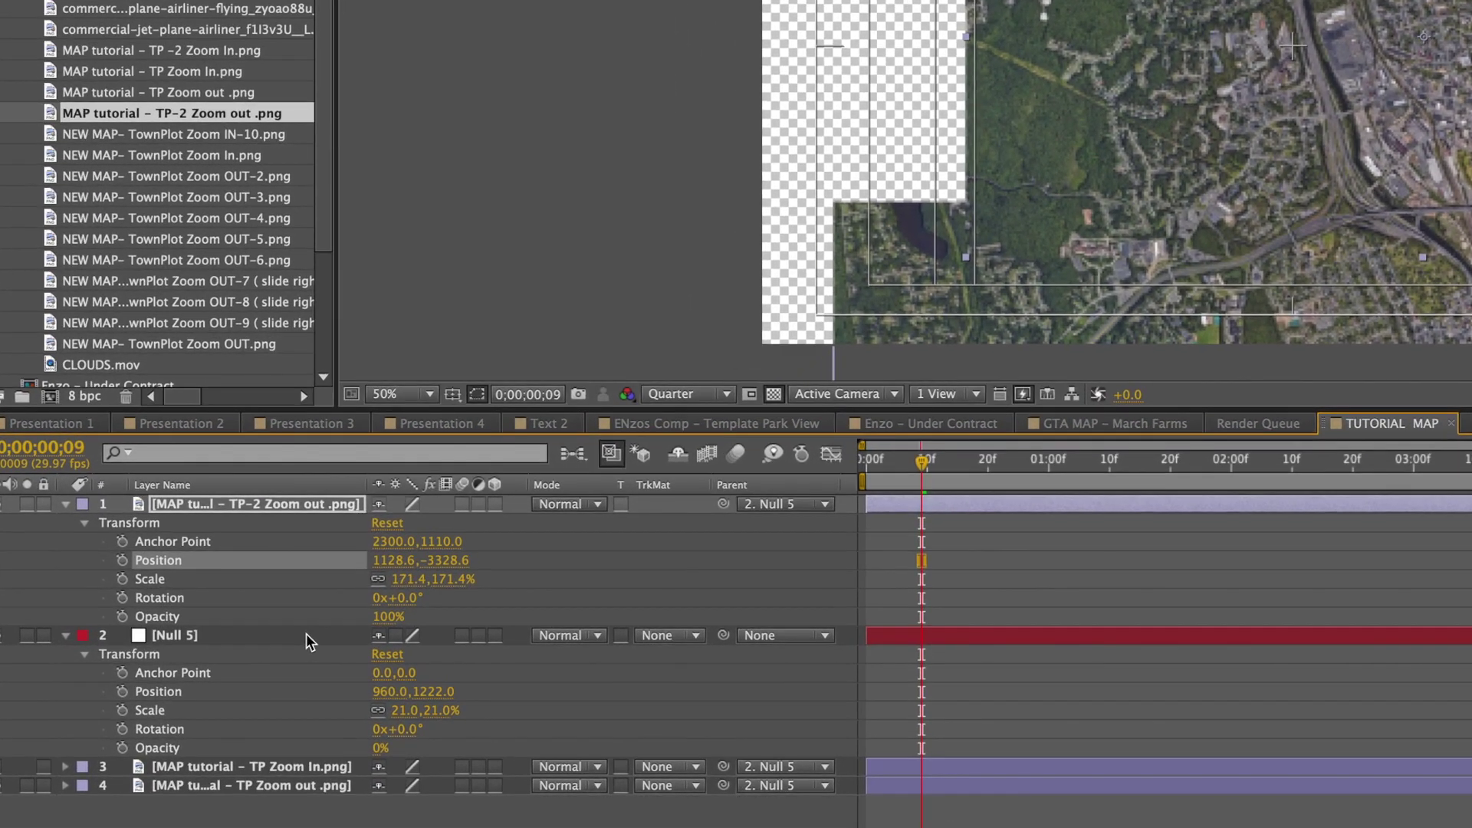
left_click_drag(272, 502, 240, 816)
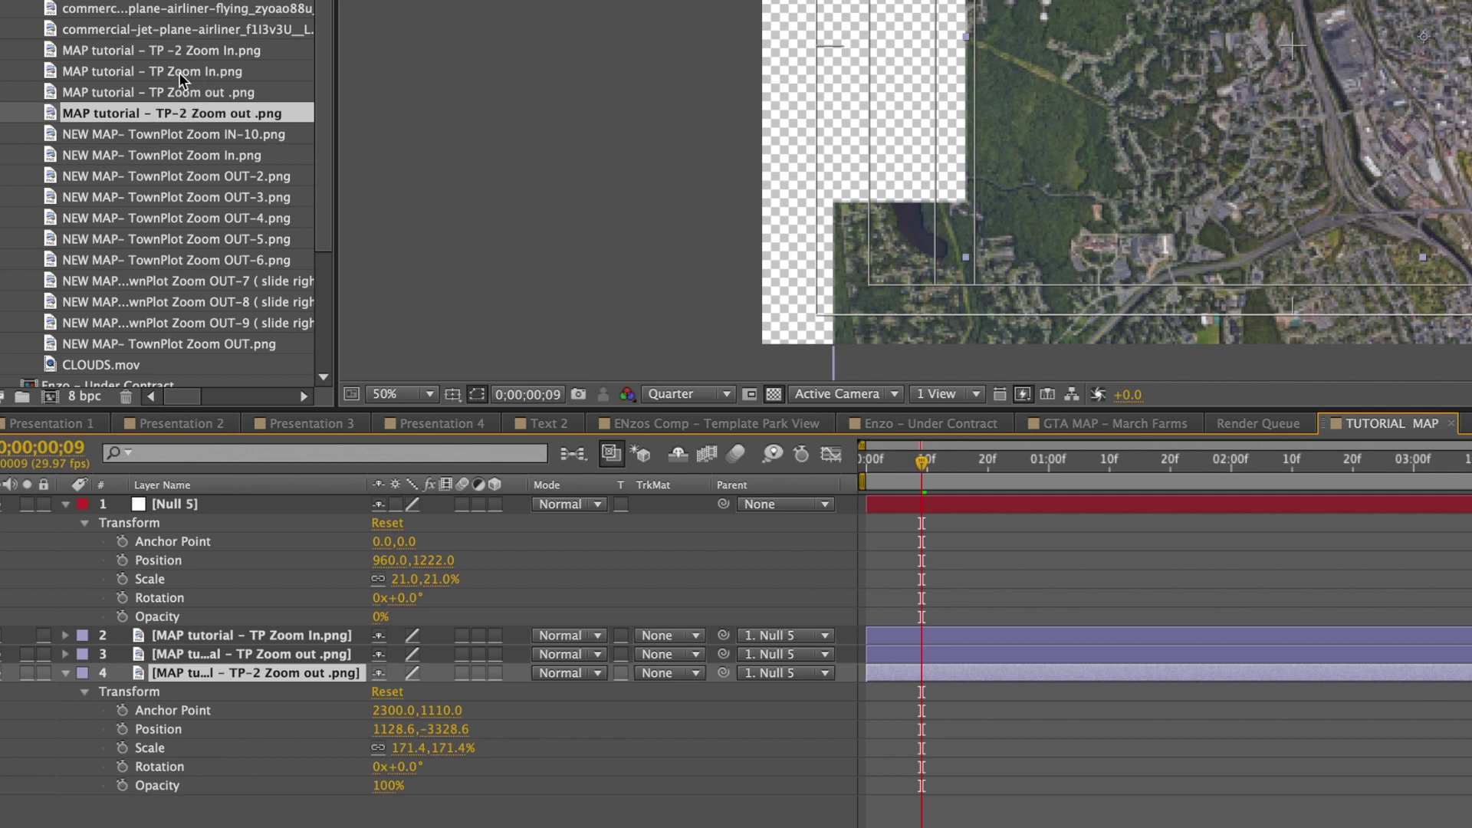
- Add the TP -2 Zoom In image to the composition, lower its opacity to 53%, and hide it
left_click(184, 50)
left_click_drag(184, 51, 199, 495)
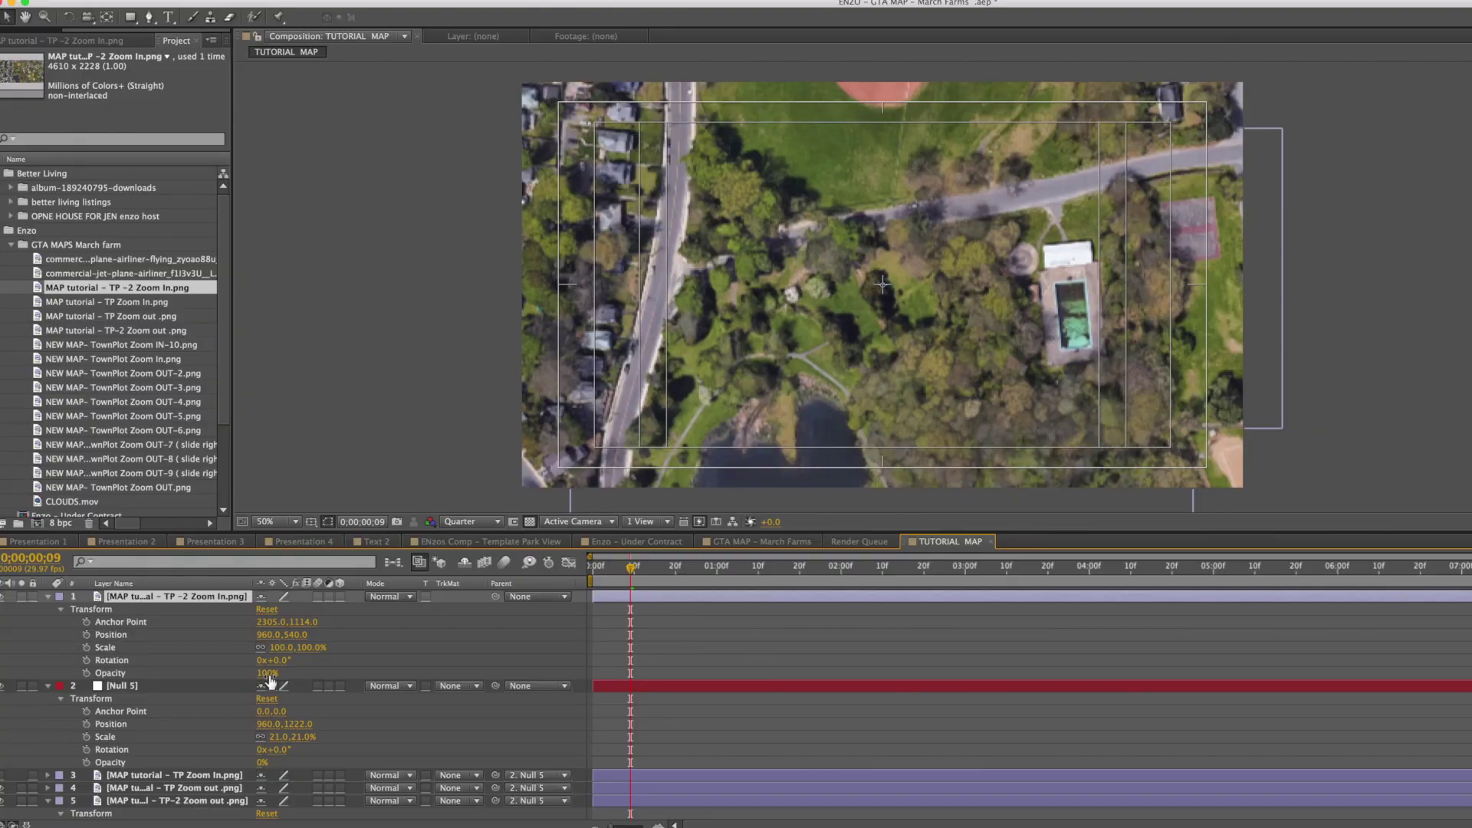
left_click_drag(269, 675, 236, 676)
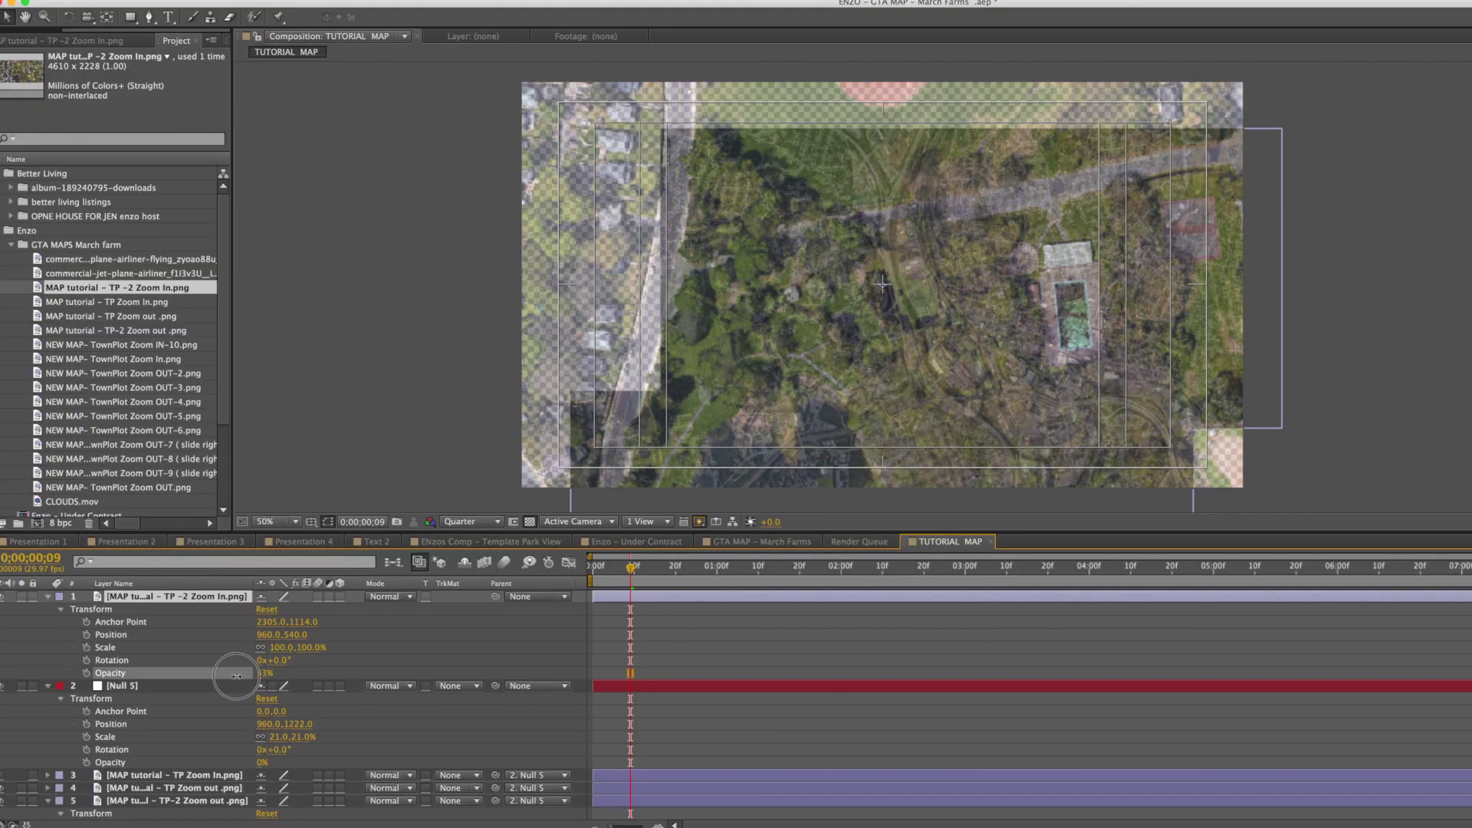
left_click(4, 596)
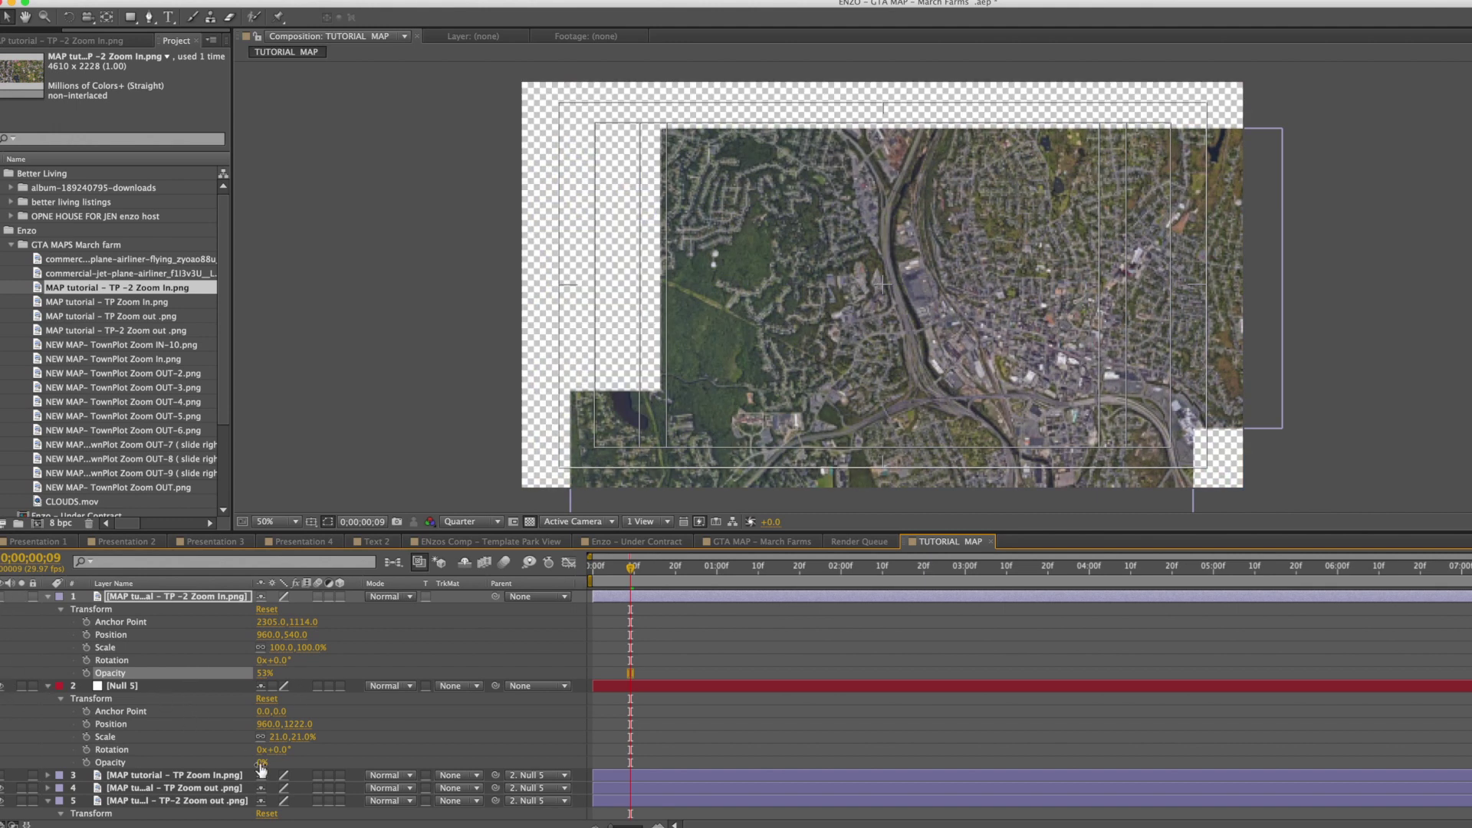
- Enlarge Null 5 to zoom the wide map and place the close-up over its matching area
left_click(141, 688)
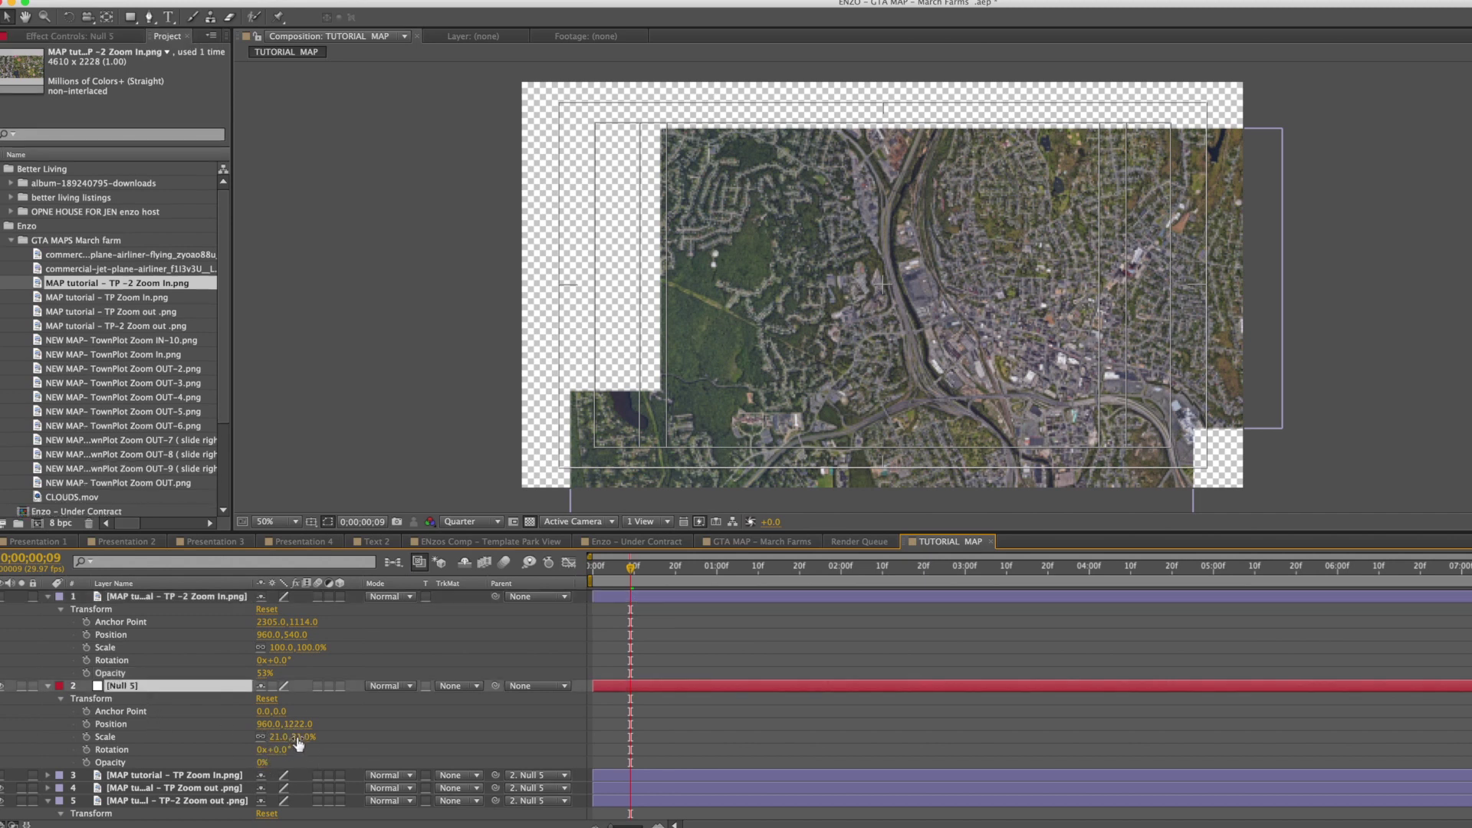
left_click_drag(298, 738, 718, 723)
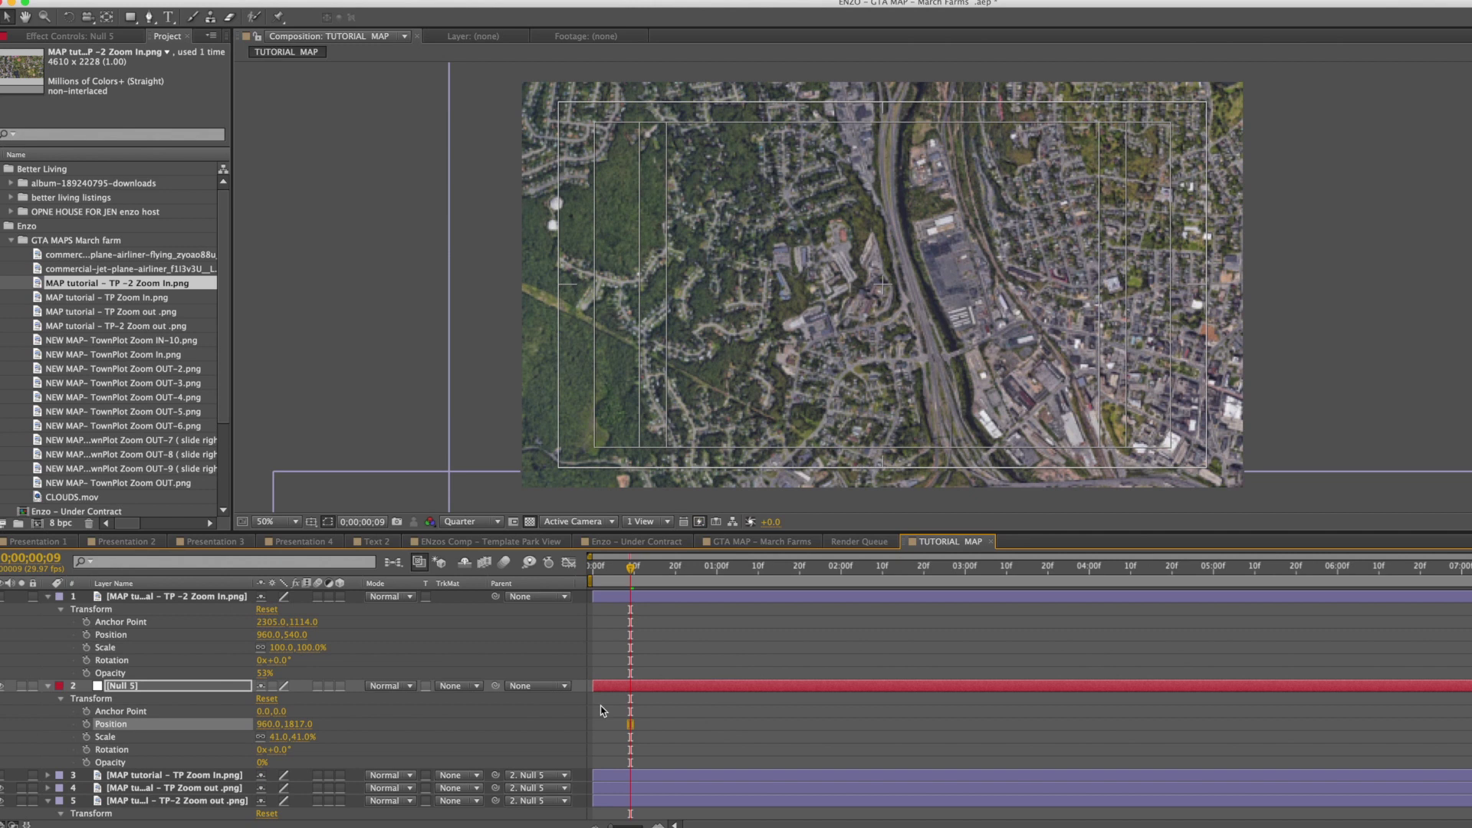
left_click_drag(299, 732, 736, 714)
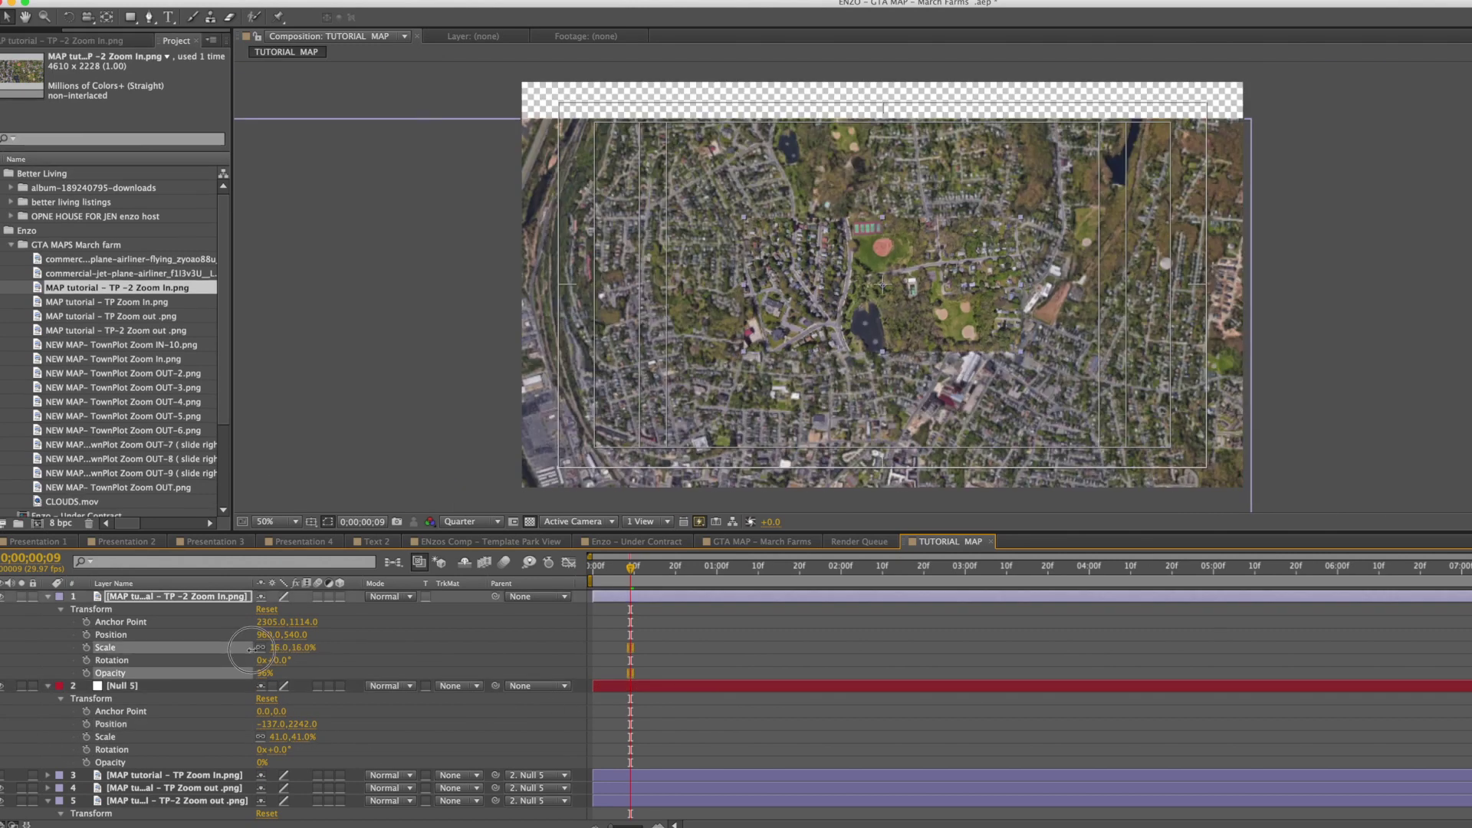
left_click_drag(914, 309, 841, 394)
- Shrink the close-up to about 16% and align it precisely, checking by varying its opacity
scroll(840, 394, "up", 1)
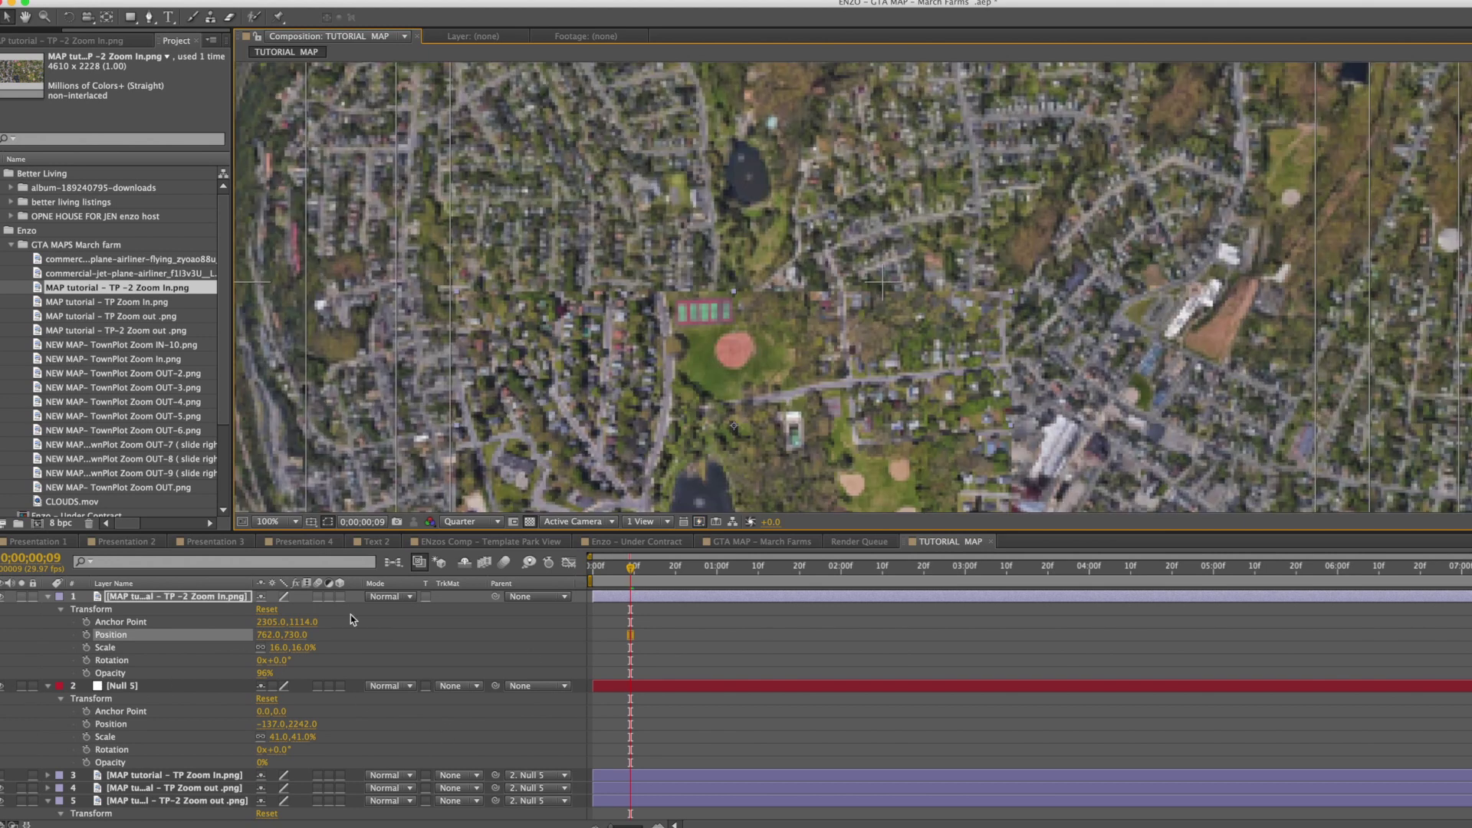
left_click(275, 522)
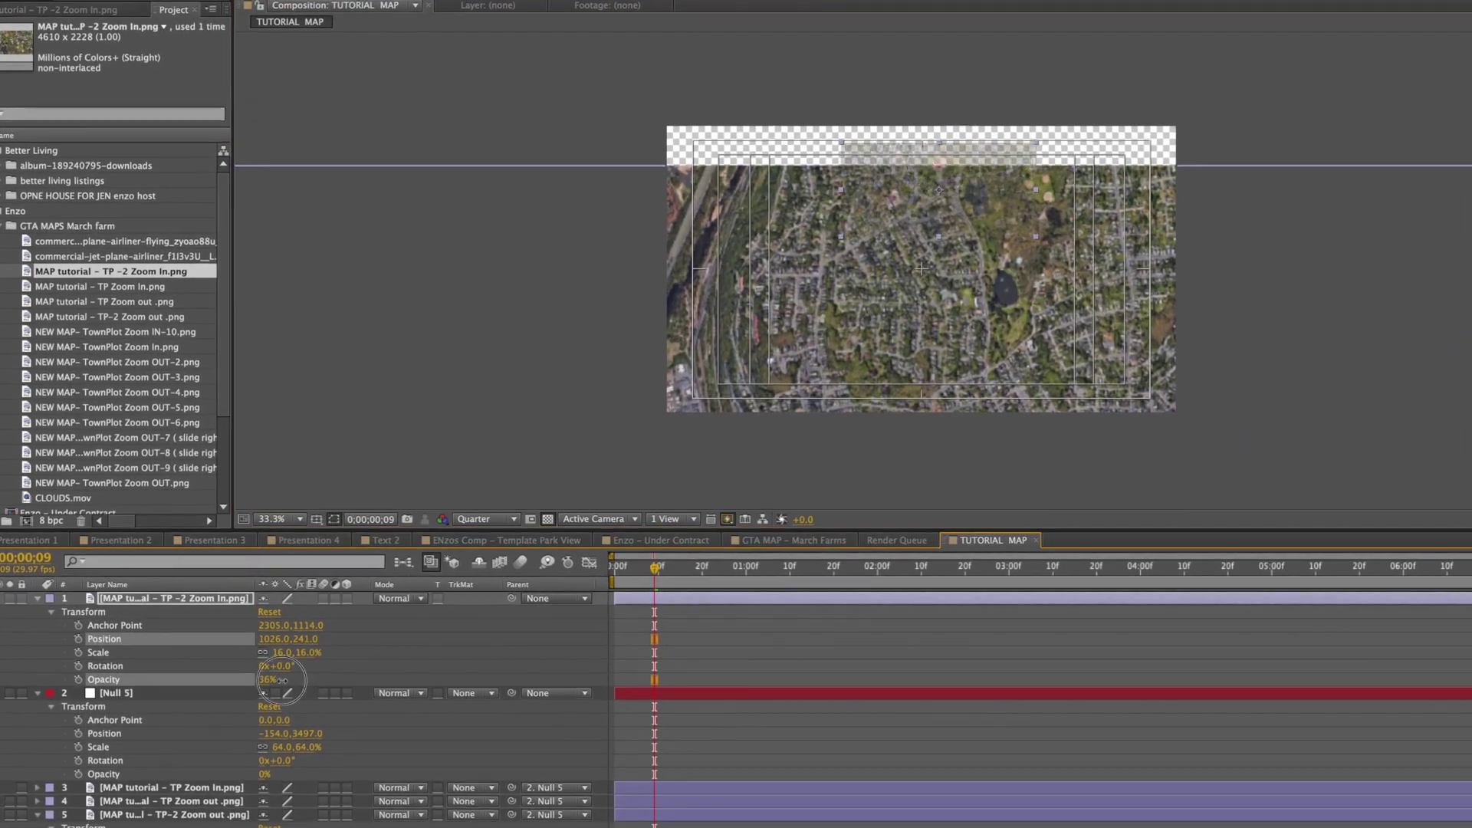
scroll(943, 178, "up", 1)
left_click_drag(944, 176, 944, 167)
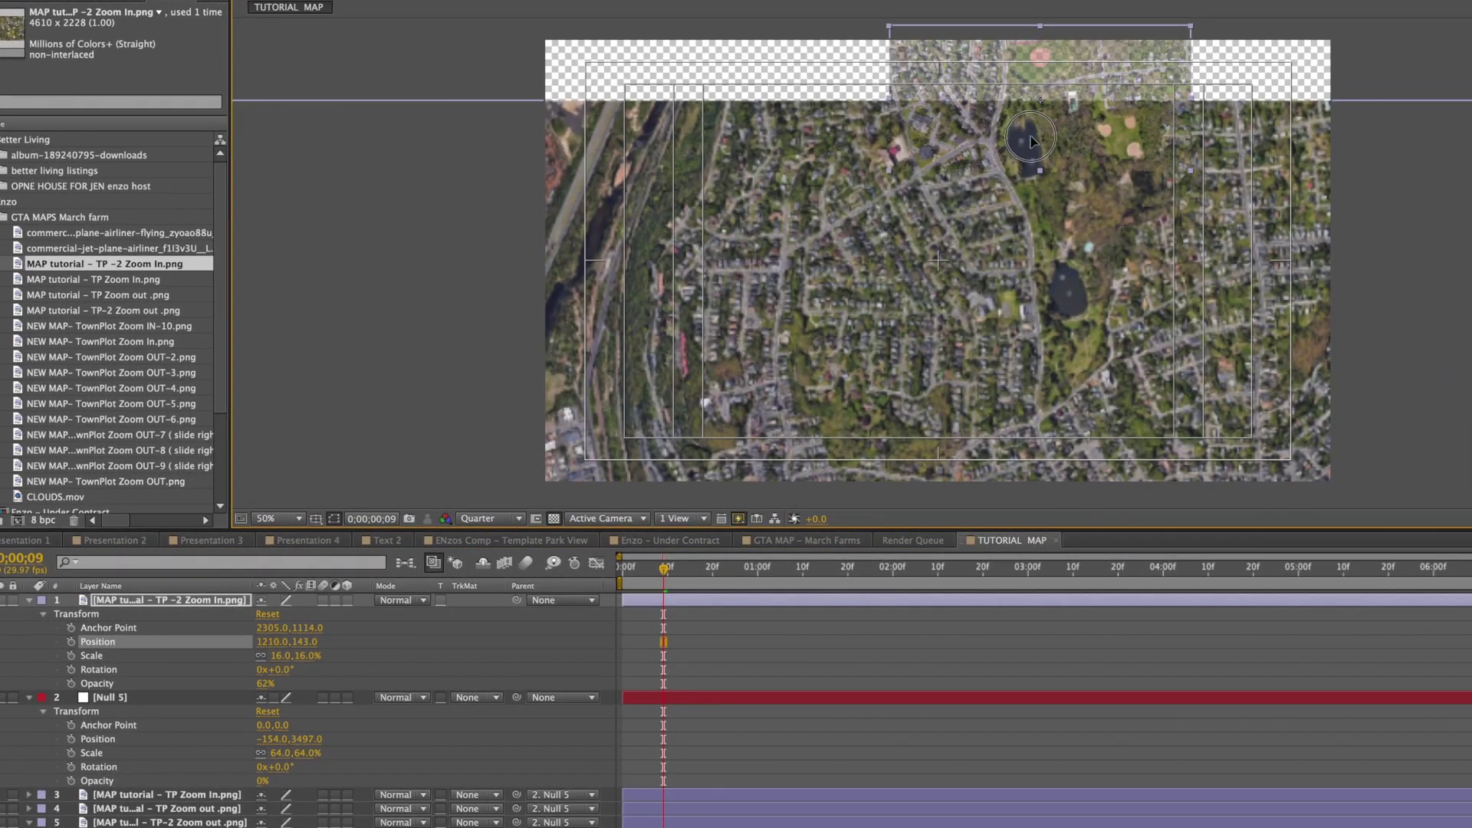
left_click_drag(268, 681, 342, 683)
left_click_drag(1191, 169, 1184, 165)
left_click_drag(1089, 142, 1095, 140)
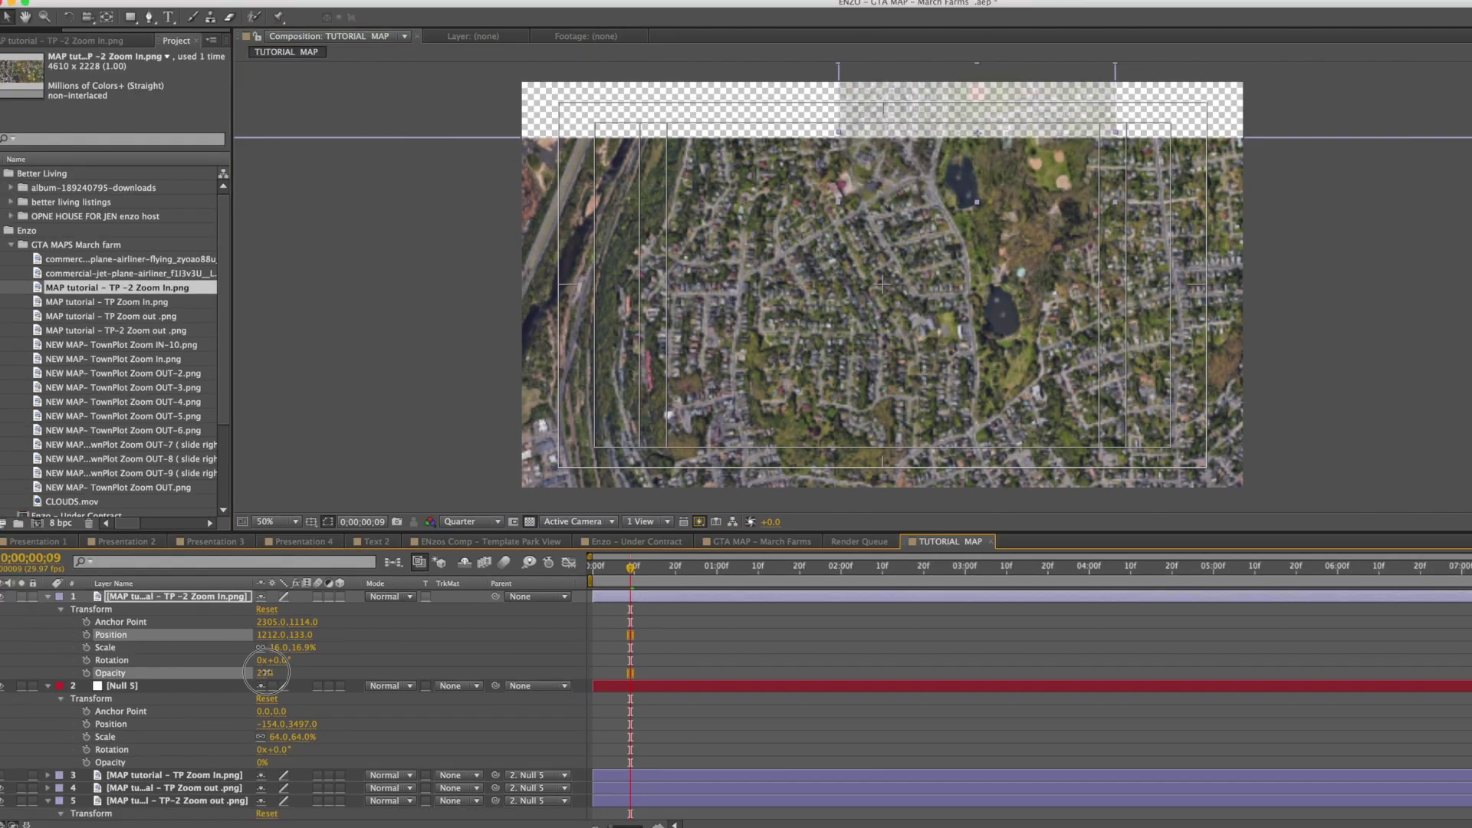
left_click_drag(271, 683, 446, 673)
- Parent the Zoom In map to Null 5 and scale Null 5 through 203% and 227% to 241%
left_click_drag(496, 598, 157, 690)
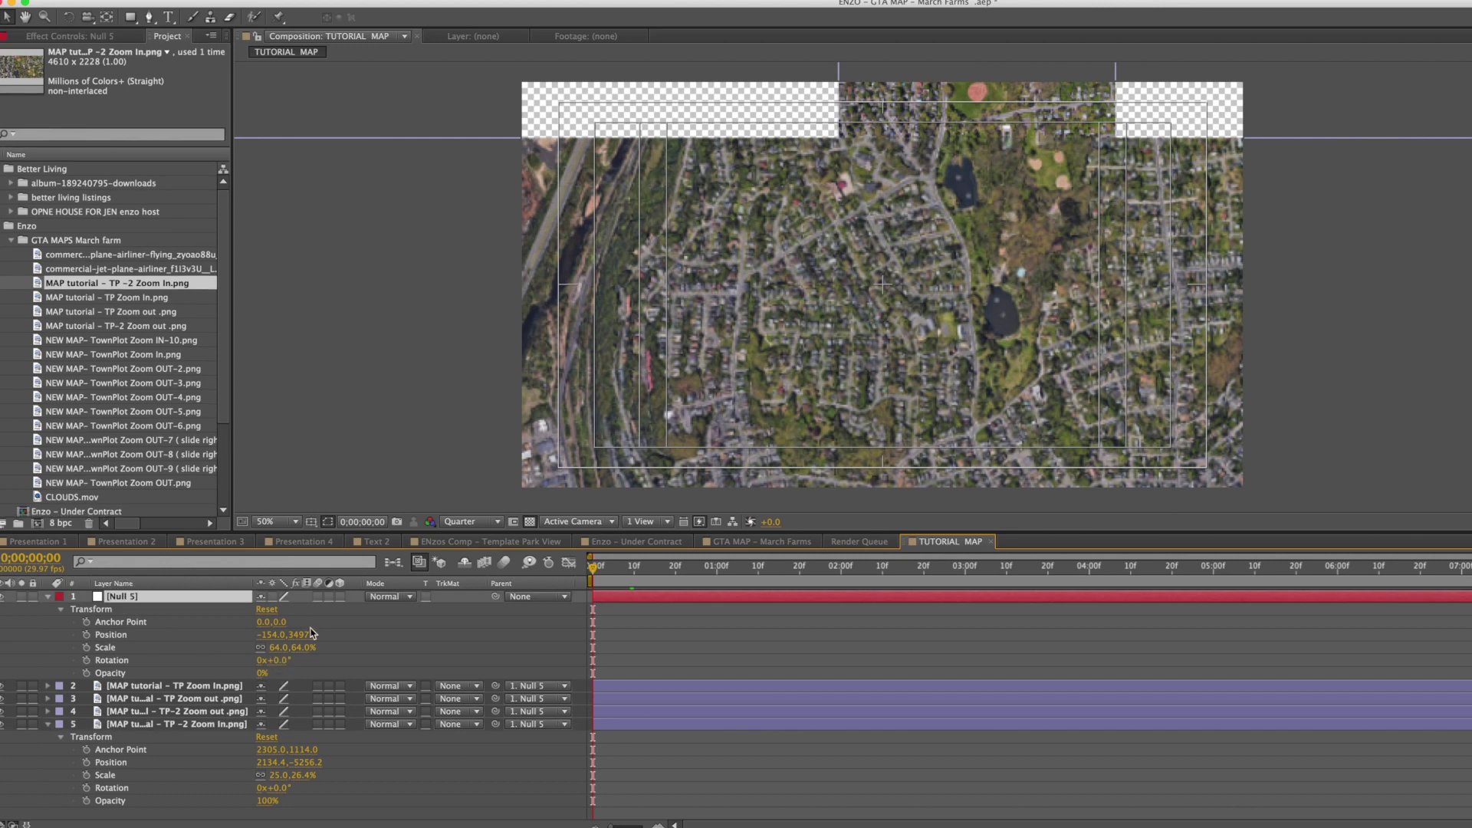
mouse_move(300, 650)
left_mouse_down()
mouse_move(337, 648)
mouse_move(280, 648)
mouse_move(337, 648)
mouse_move(301, 648)
left_mouse_up()
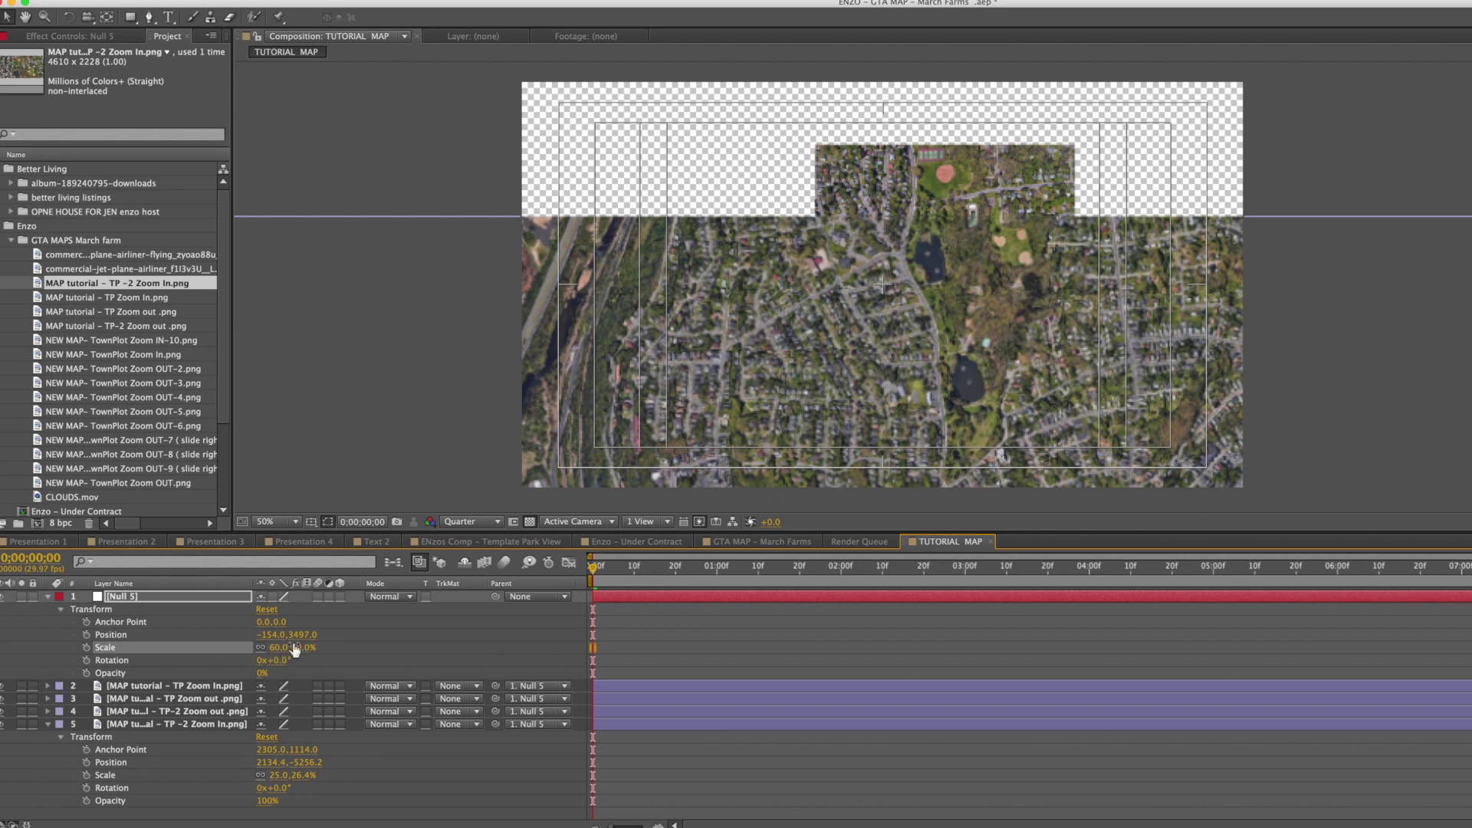
left_click_drag(289, 648, 399, 649)
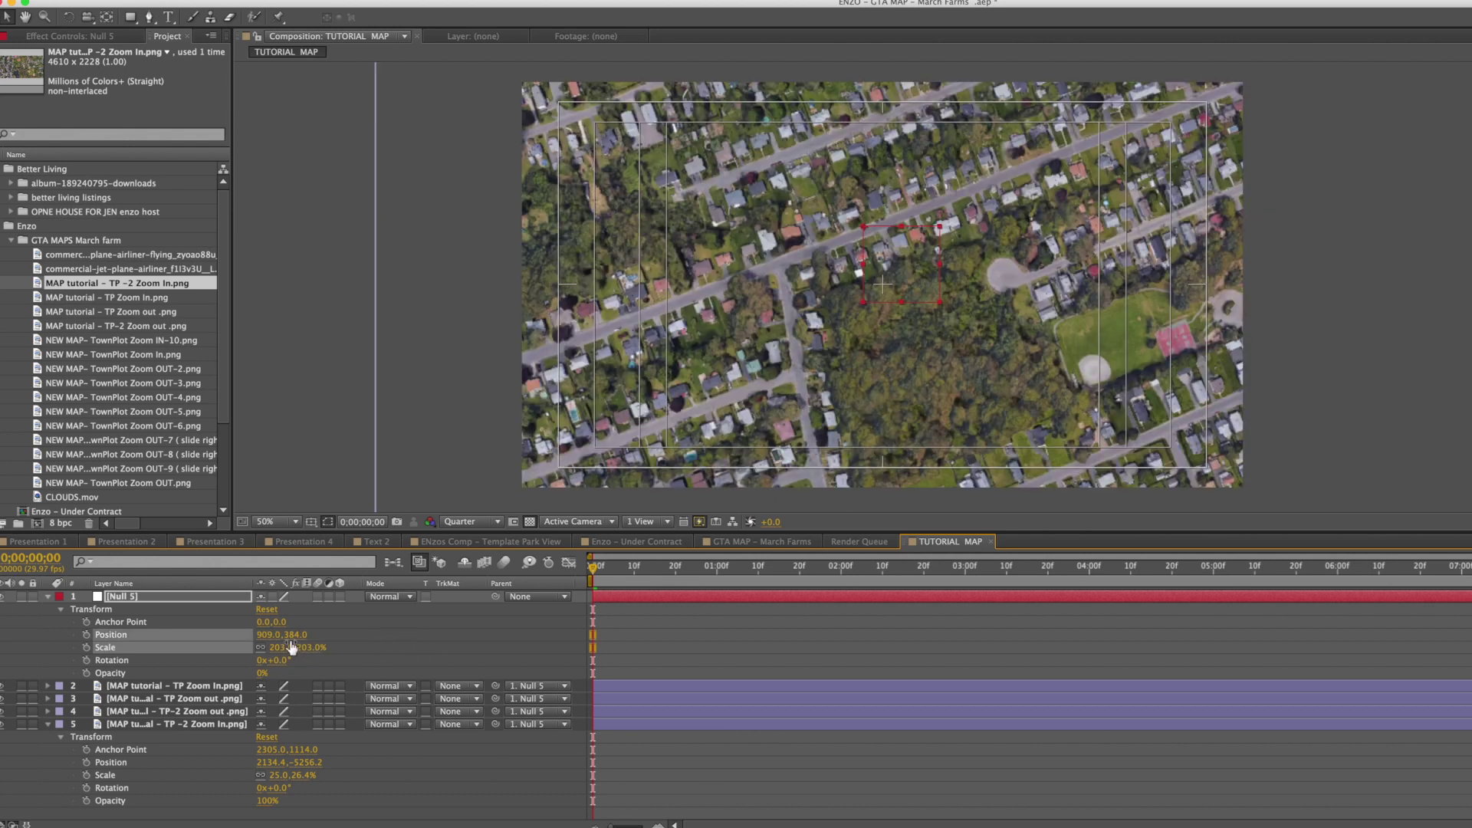
left_click_drag(307, 648, 212, 670)
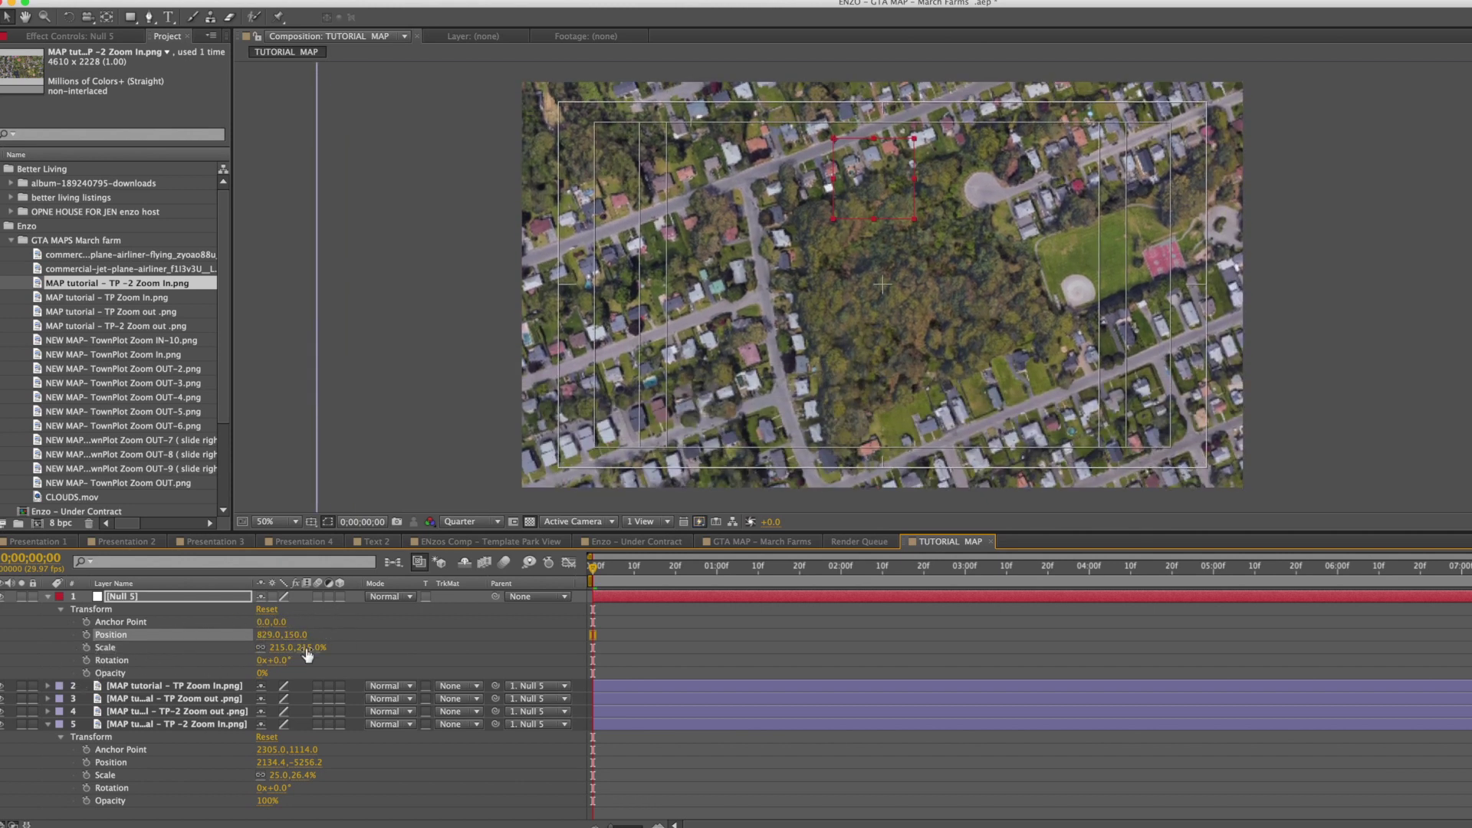
left_click_drag(307, 653, 326, 653)
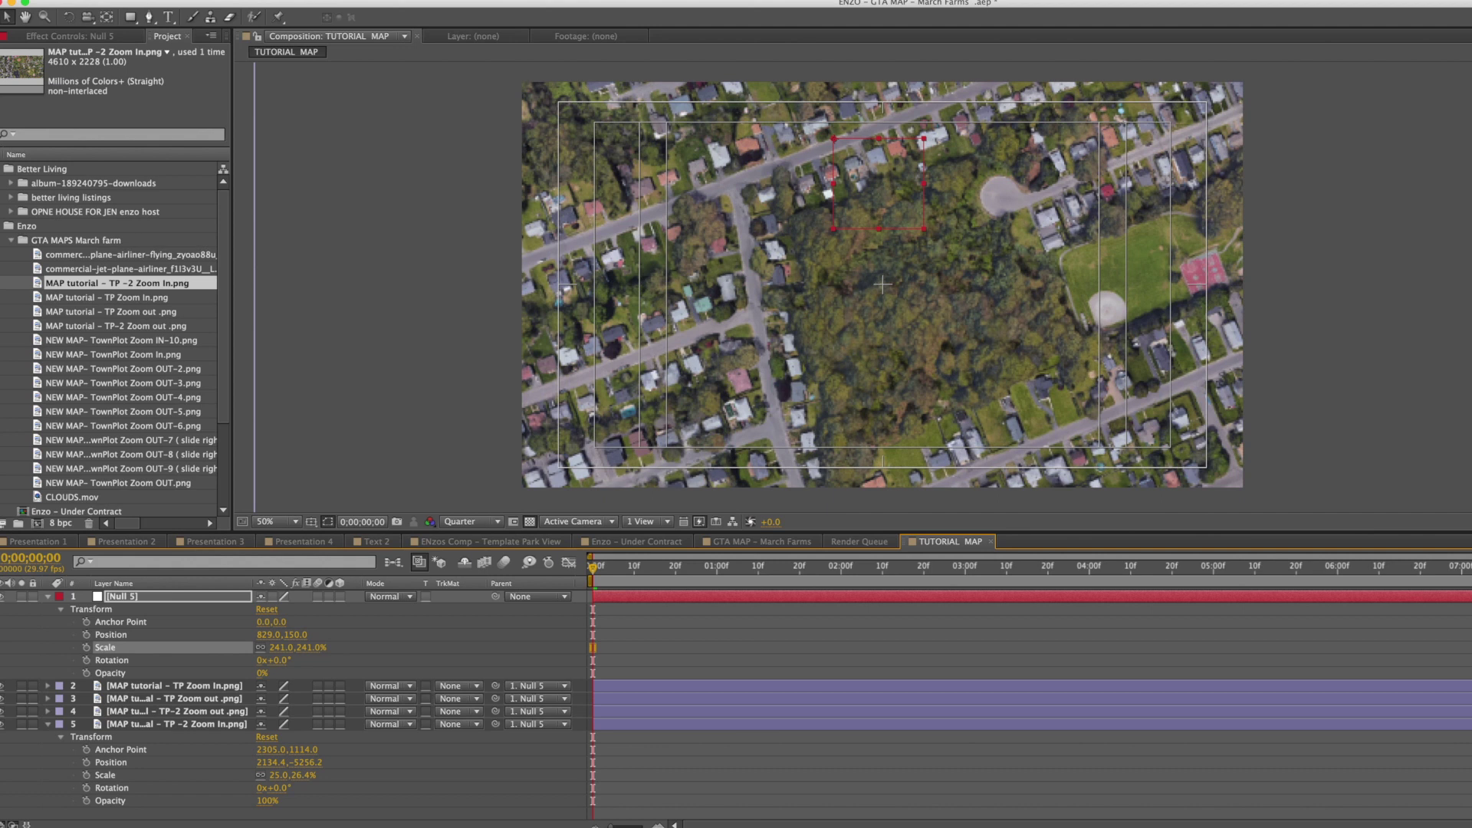
- Type TOWN PLOT on the map, set its layer mode to Overlay, and shrink it
left_click(171, 21)
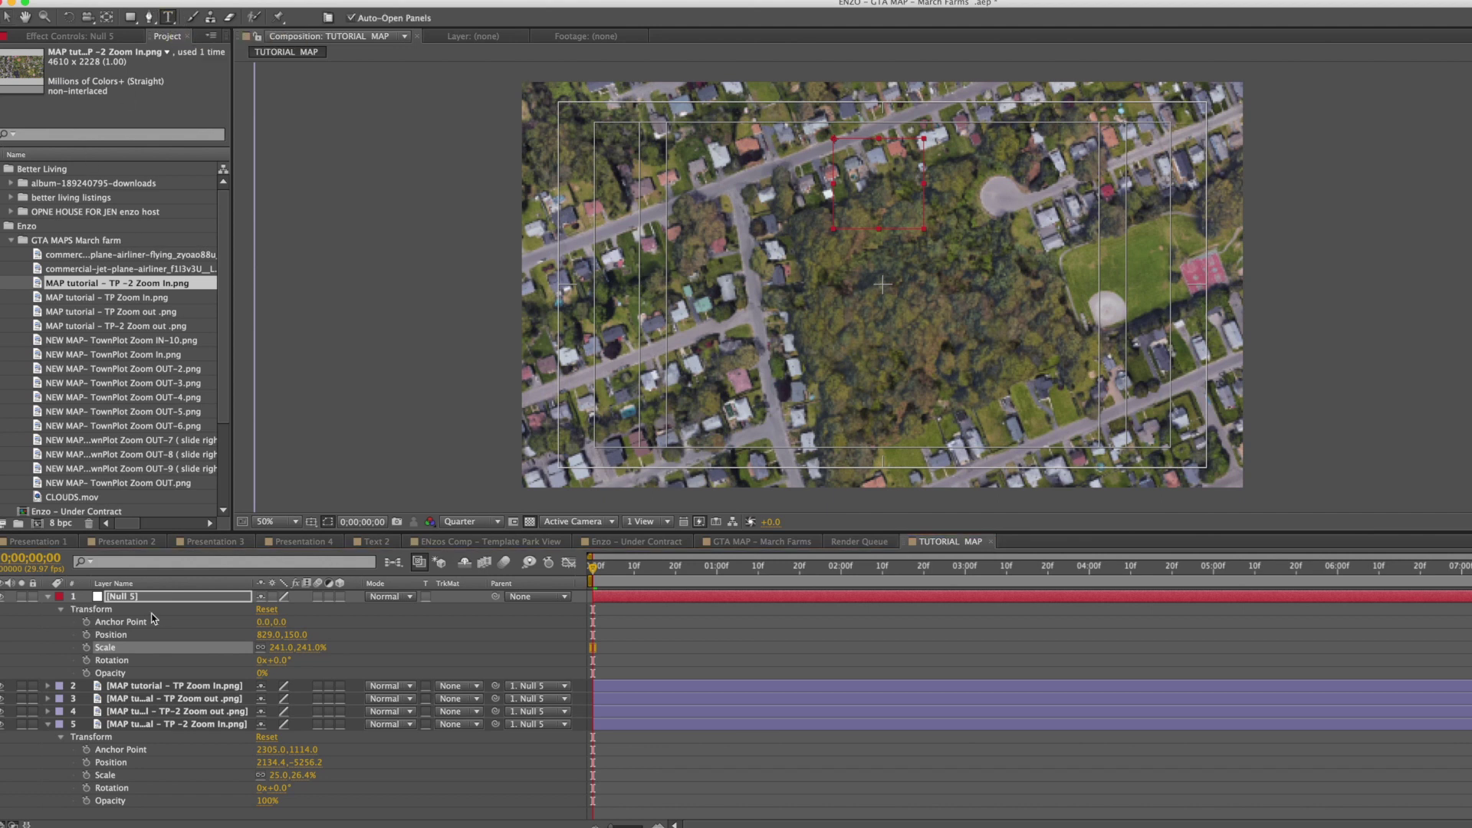
left_click(847, 329)
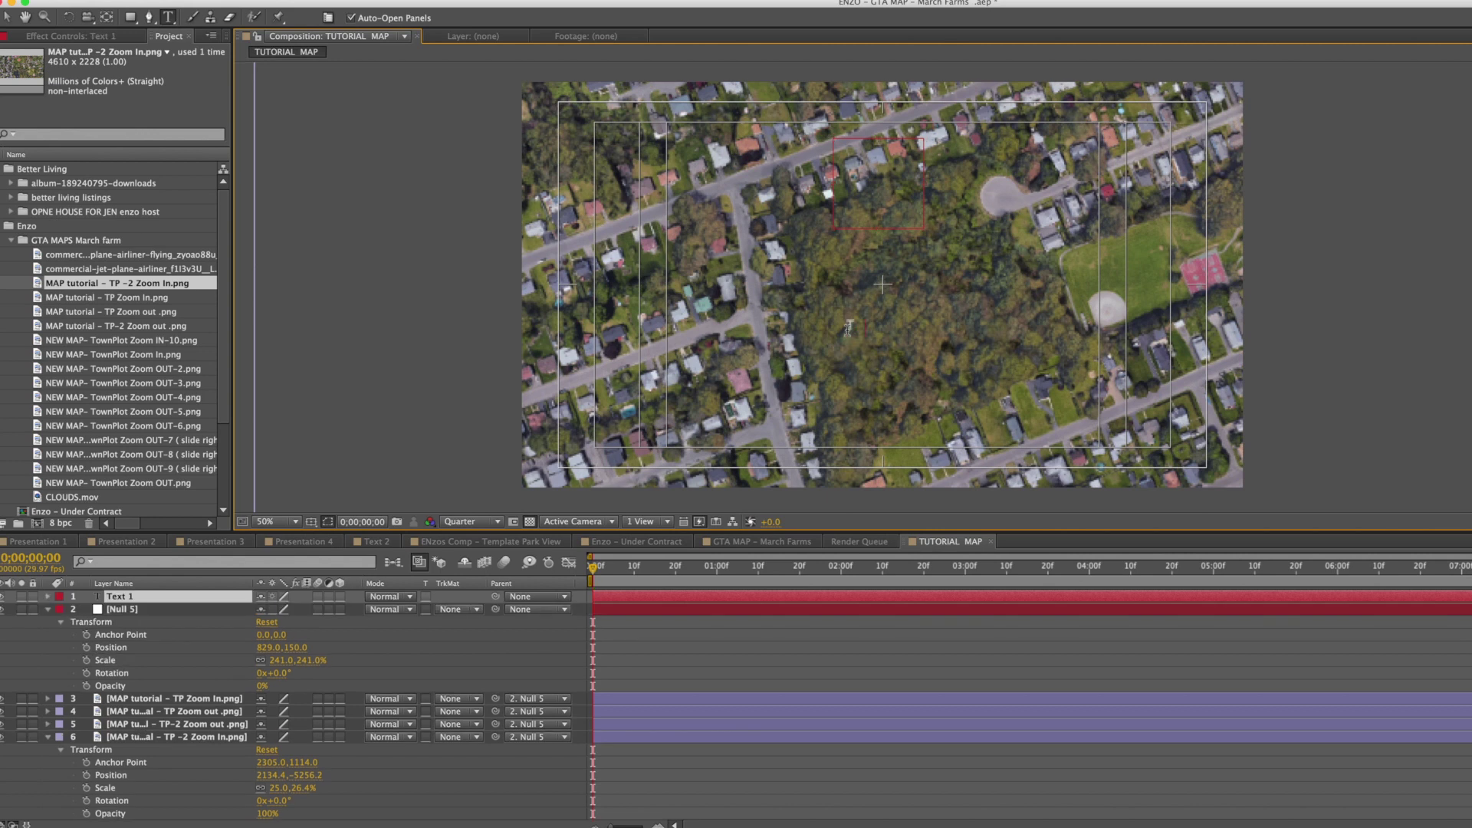
type("TOWN PLOT")
left_click_drag(849, 323, 927, 325)
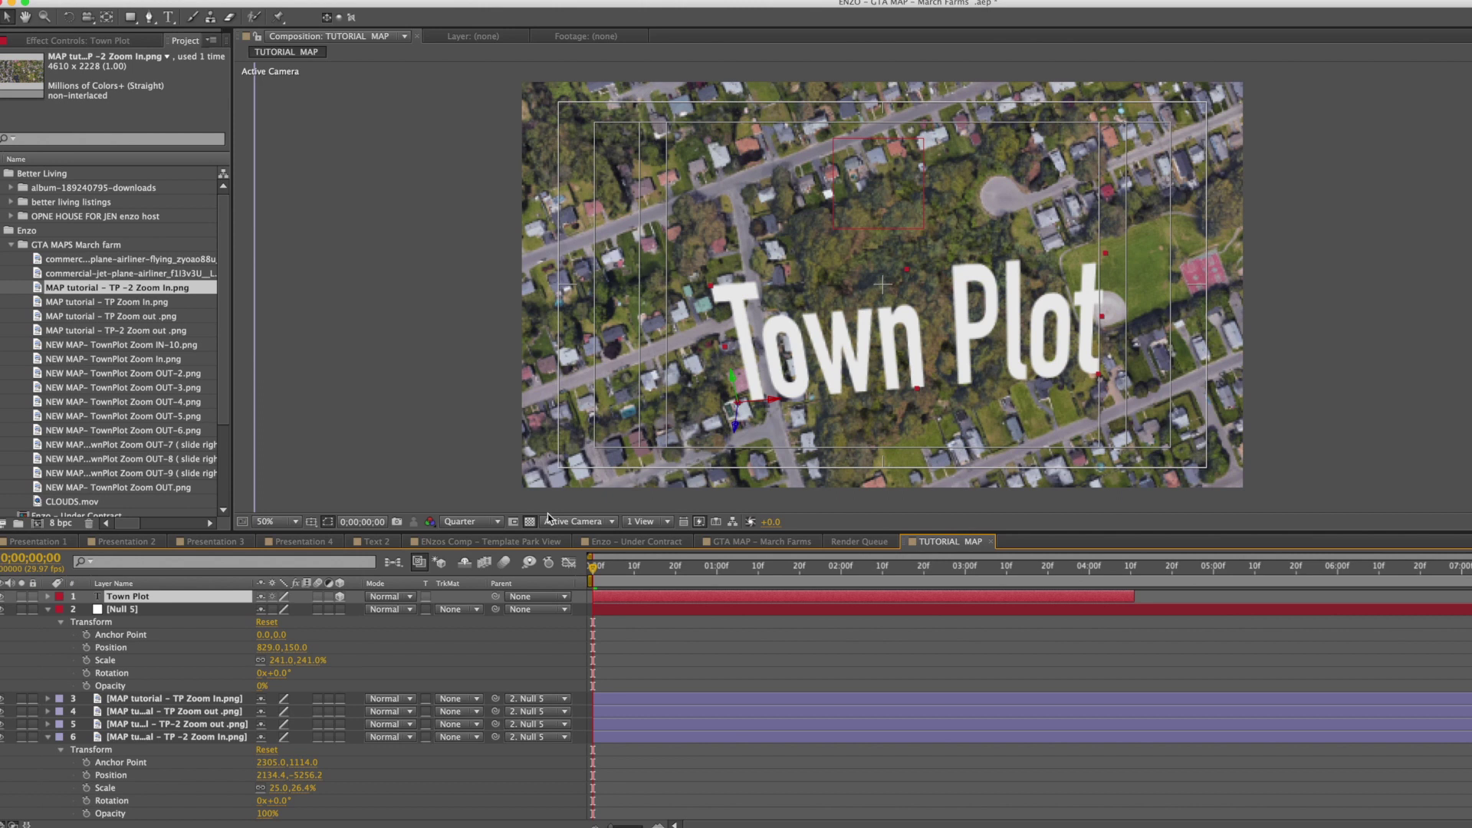
left_click(411, 599)
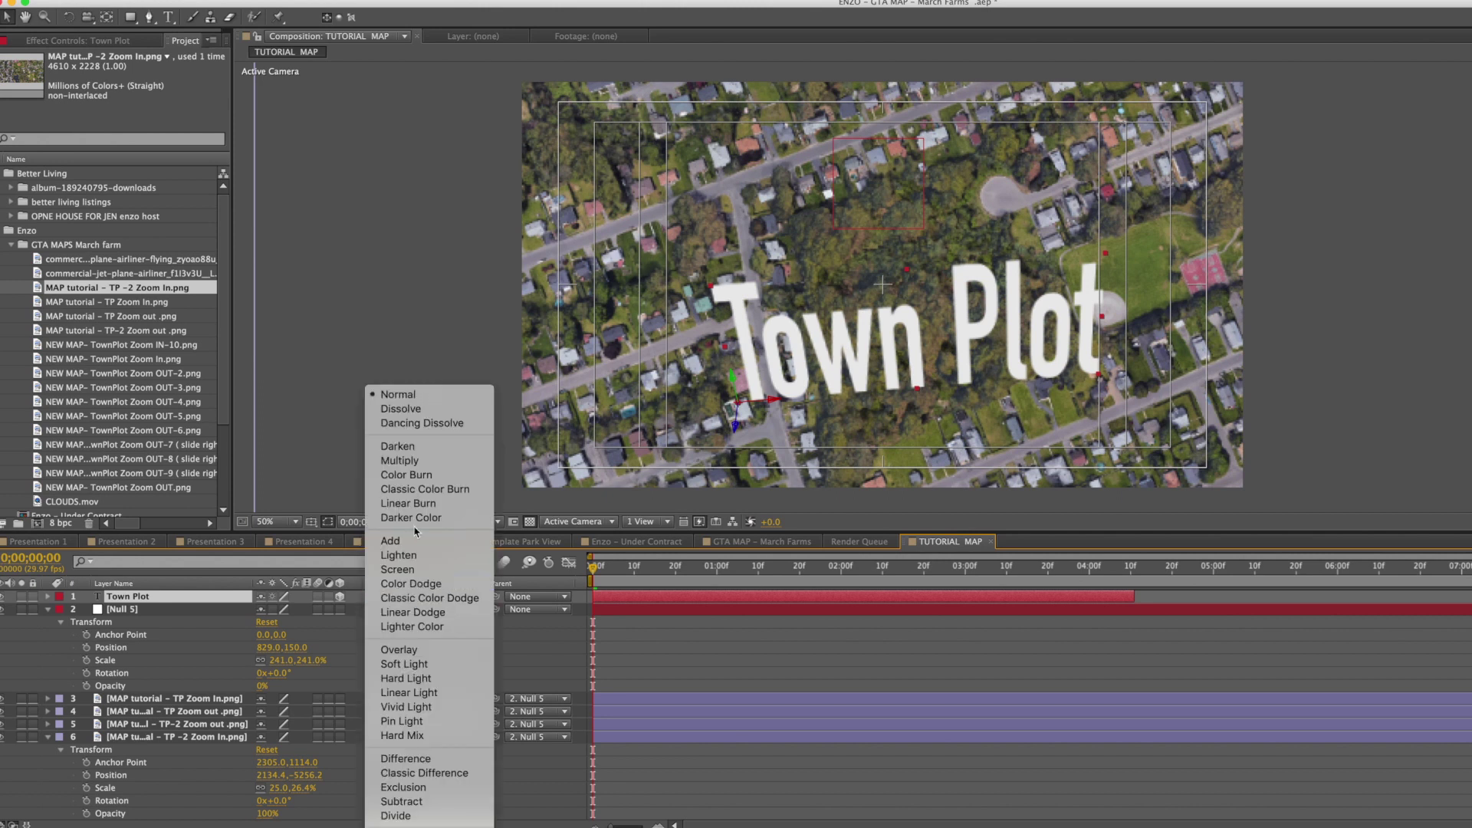
left_click(409, 652)
left_click_drag(1100, 375, 1085, 375)
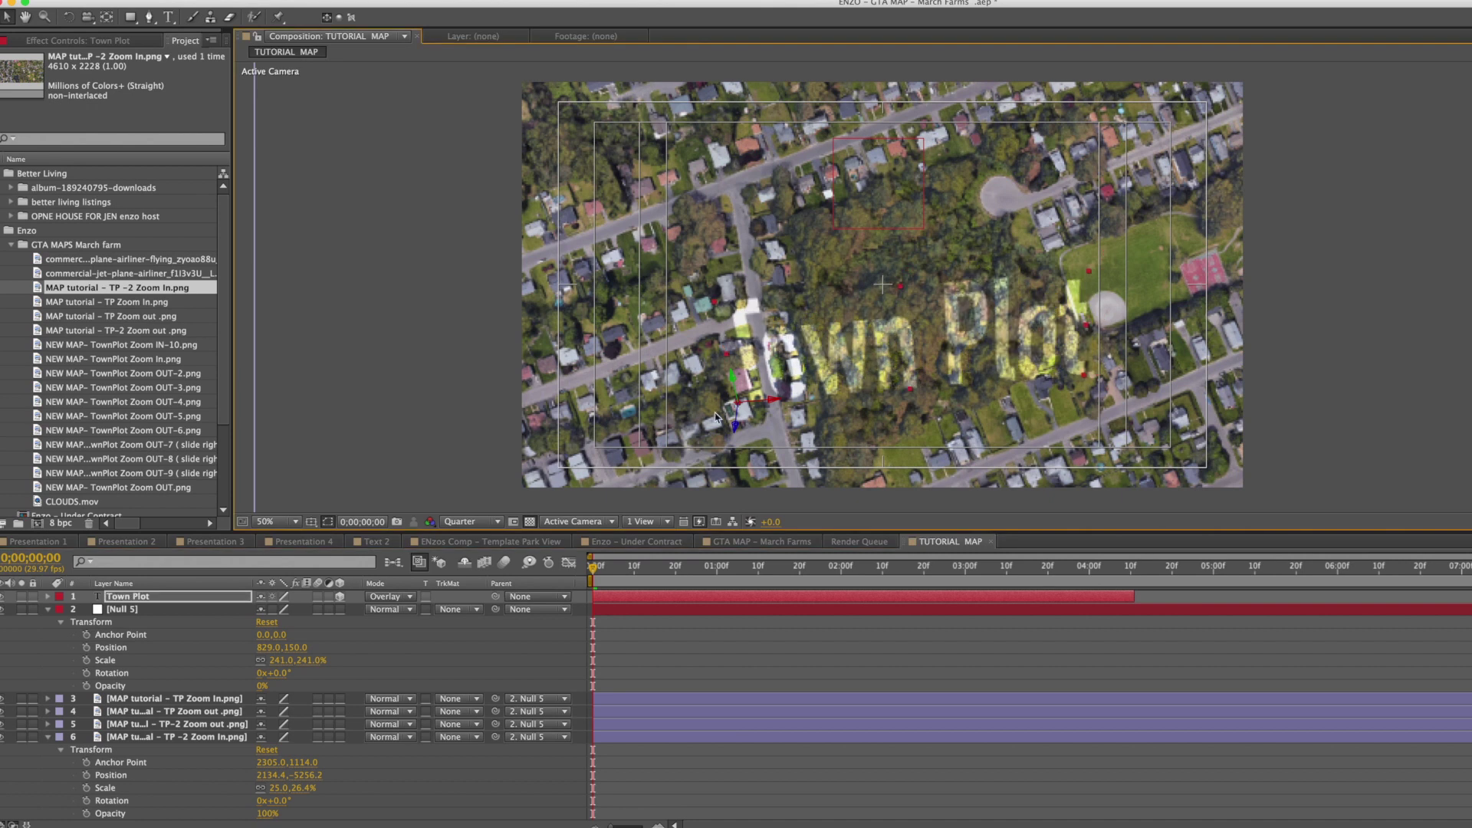
- Scale down the Town Plot text and move it onto the trees
left_click(49, 598)
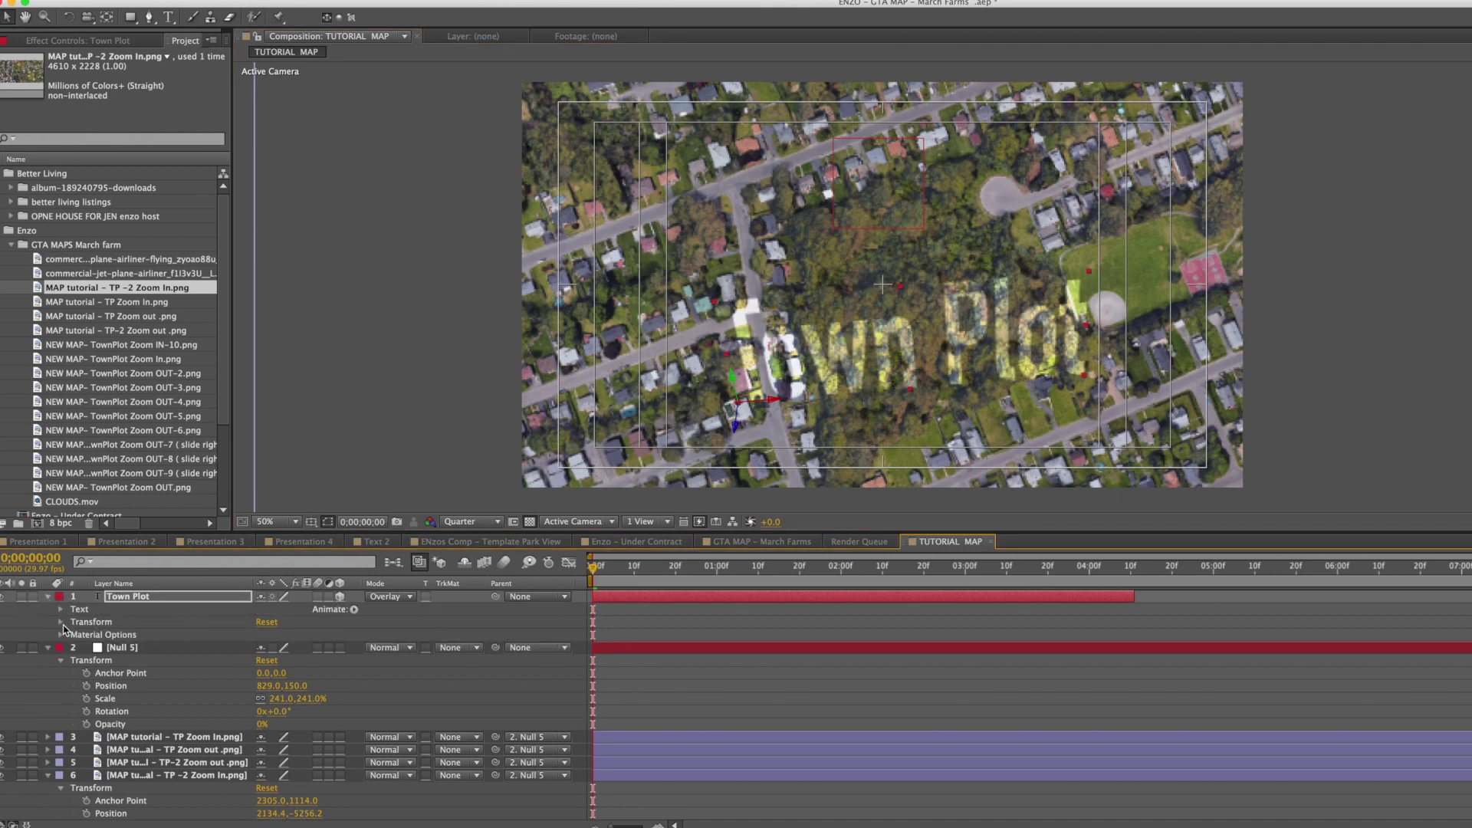
left_click(61, 623)
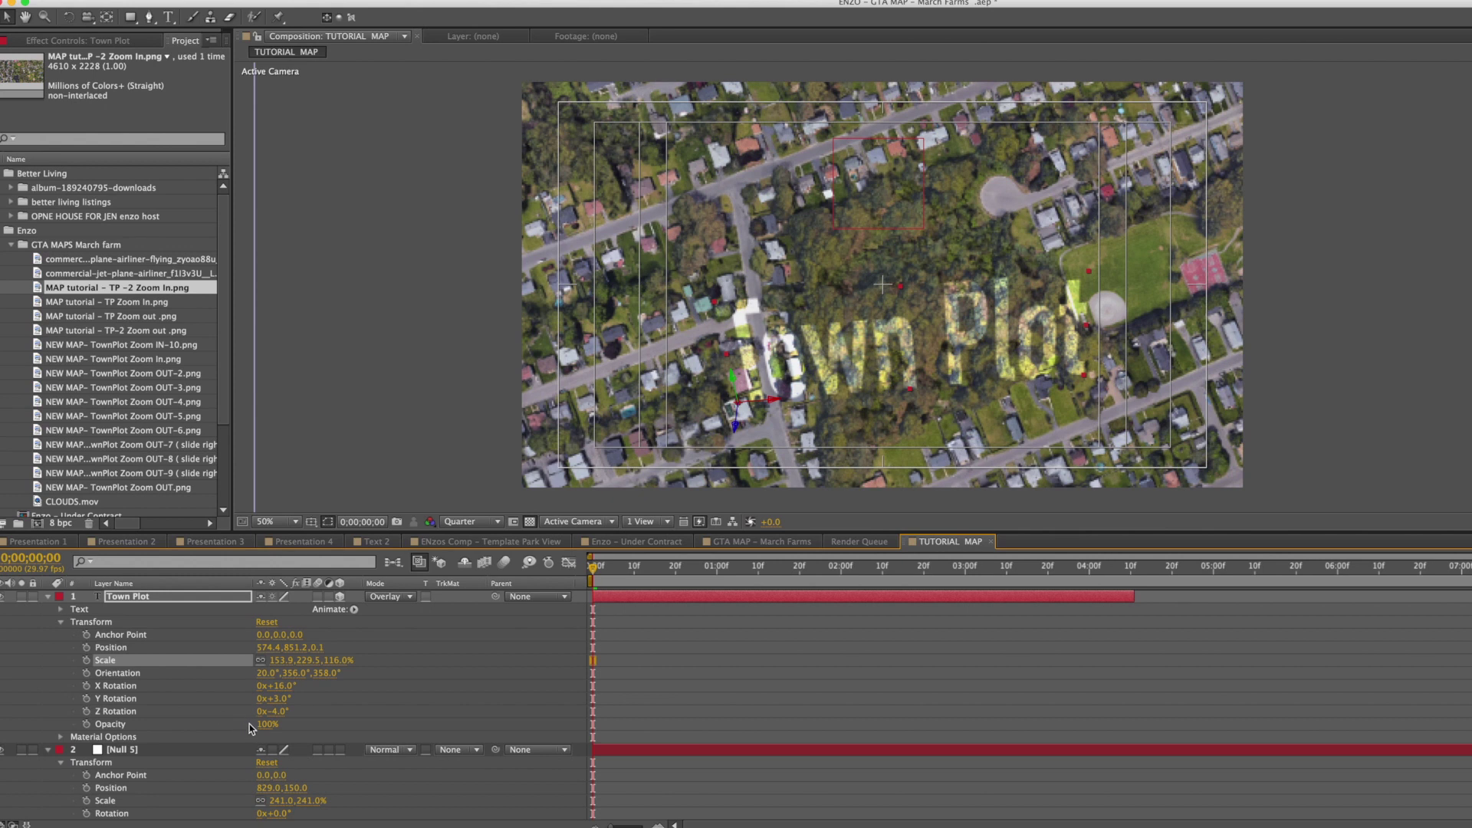
left_click_drag(292, 661, 257, 661)
left_click_drag(851, 361, 925, 318)
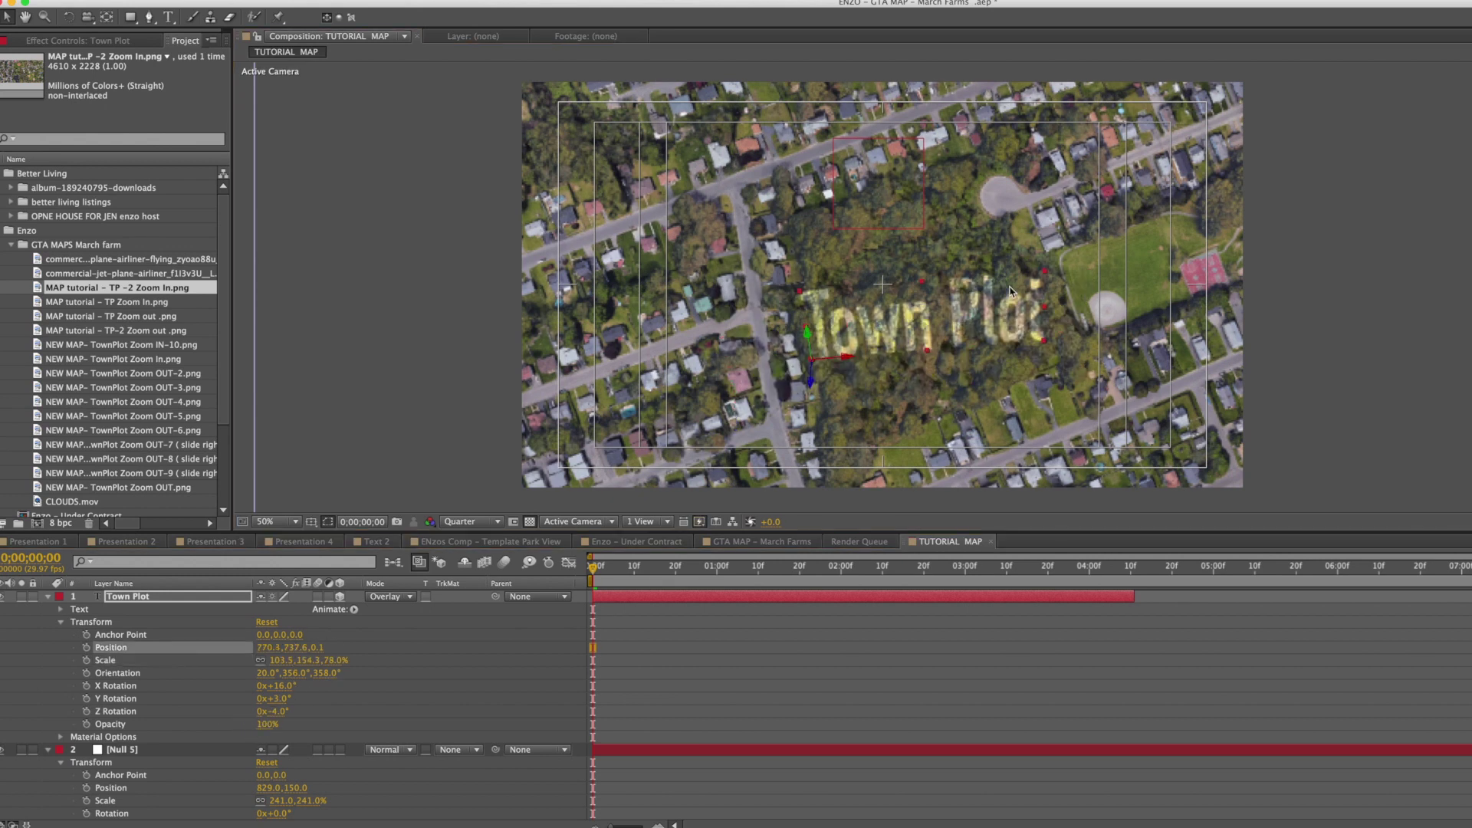
left_click_drag(299, 660, 287, 660)
left_click_drag(913, 326, 914, 322)
- Parent Town Plot to Null 5 and adjust Null 5's Position Y
left_click_drag(494, 597, 196, 754)
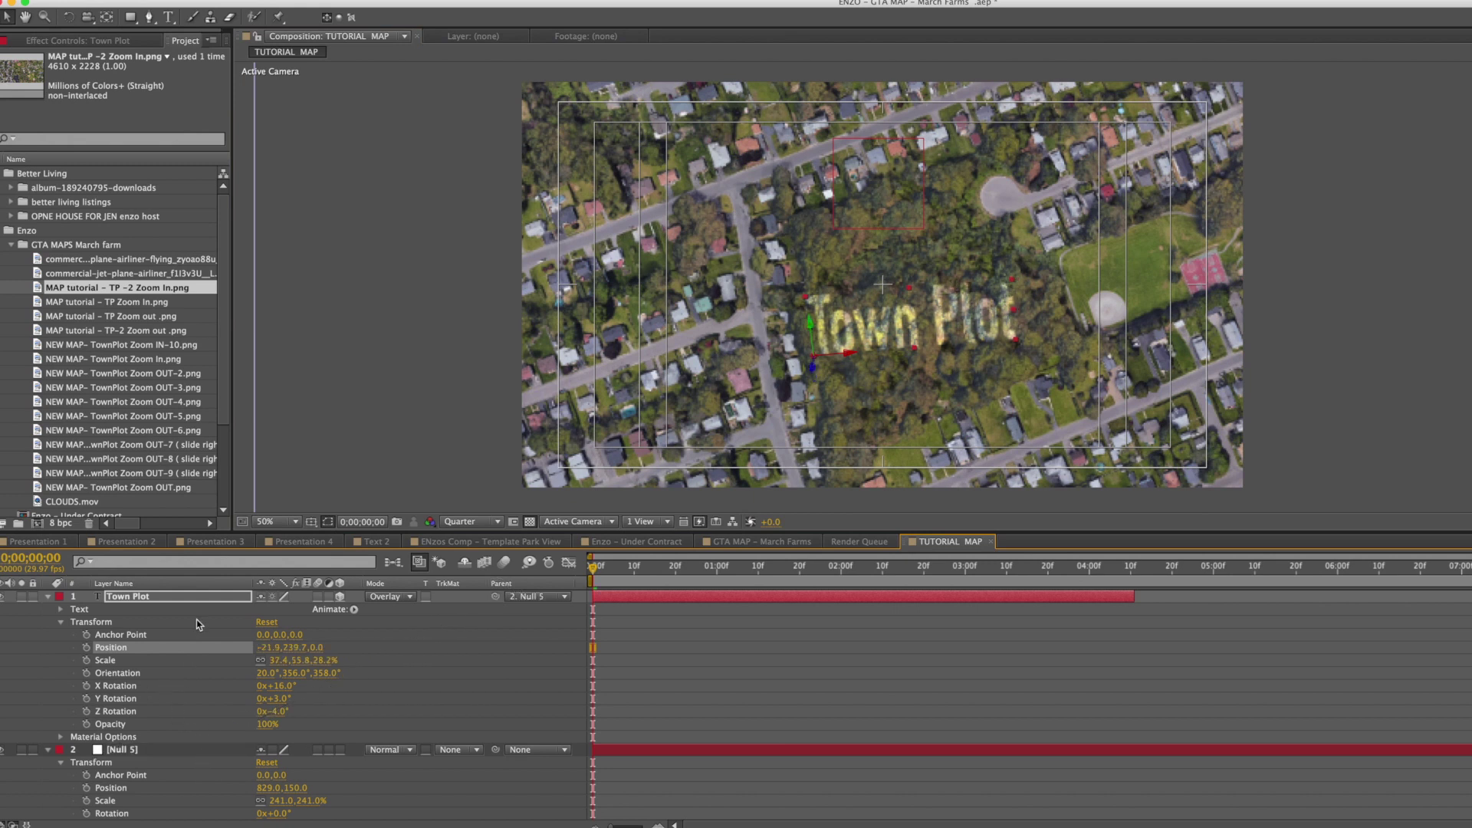
scroll(193, 602, "down", 5)
left_click_drag(293, 646, 381, 646)
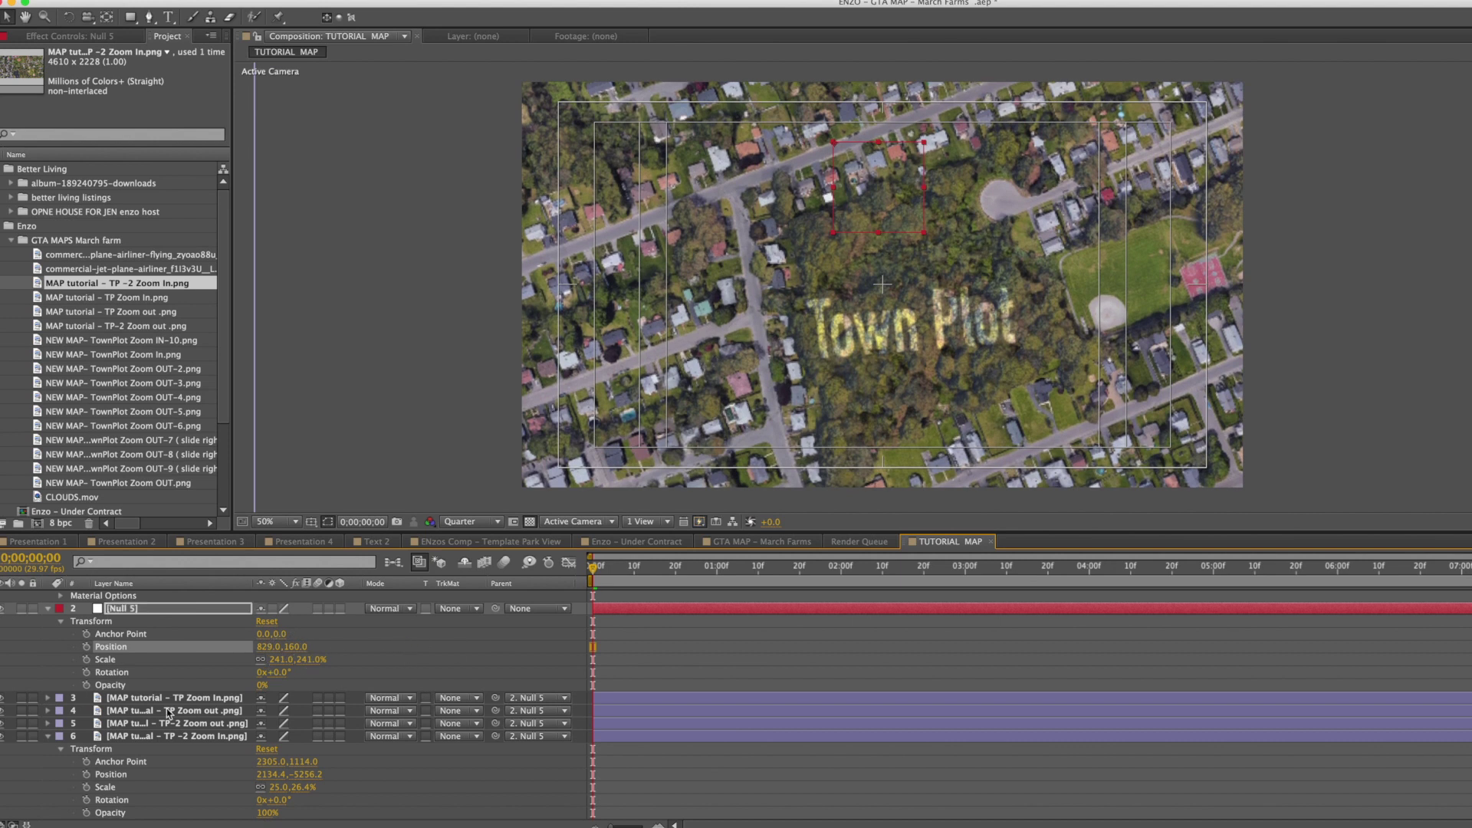
scroll(137, 605, "up", 5)
left_click(135, 598)
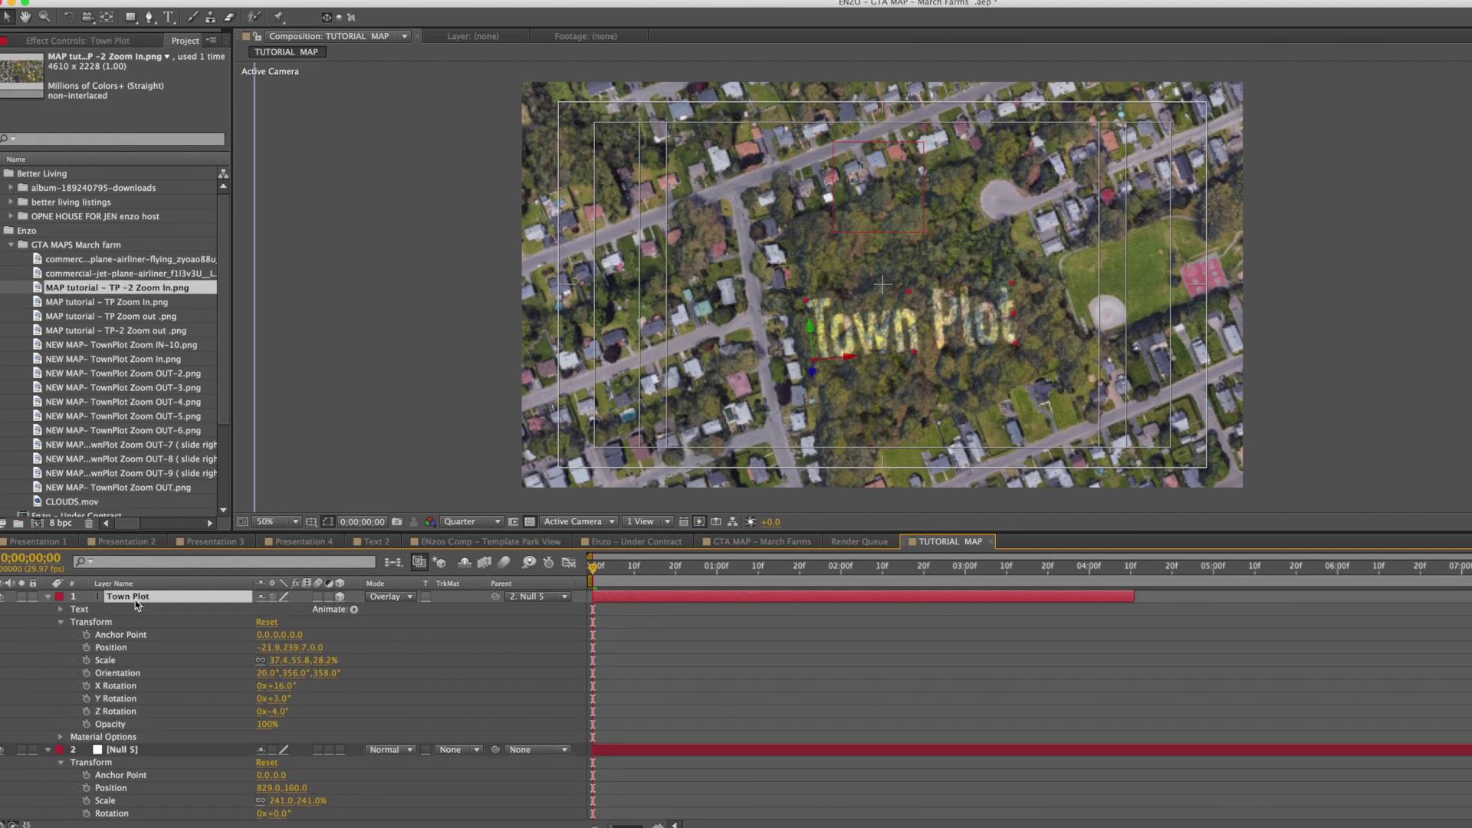
- Duplicate Town Plot as Town Plot 2 and set its Parent to None
key("super+d")
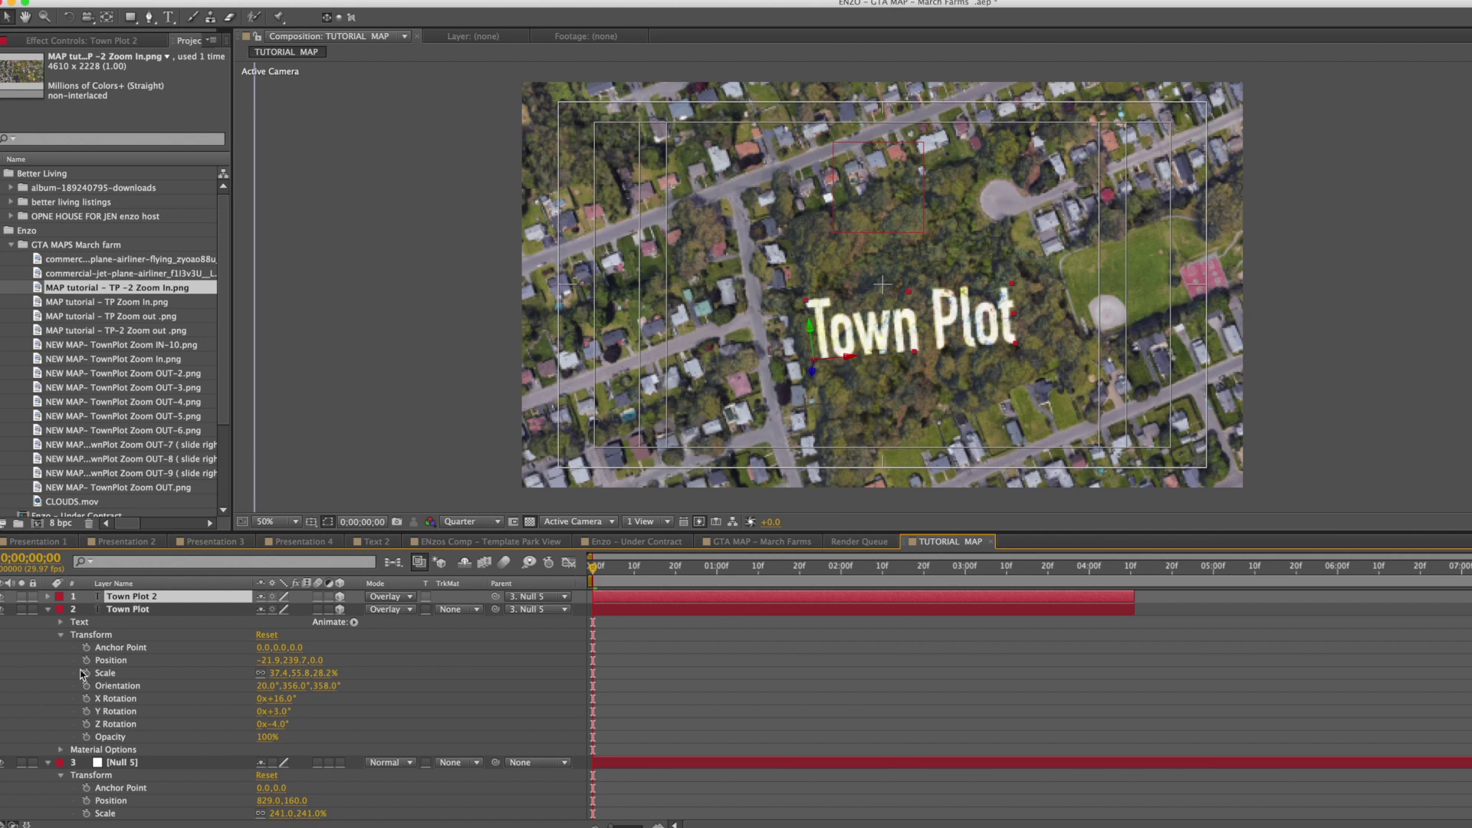
left_click(565, 597)
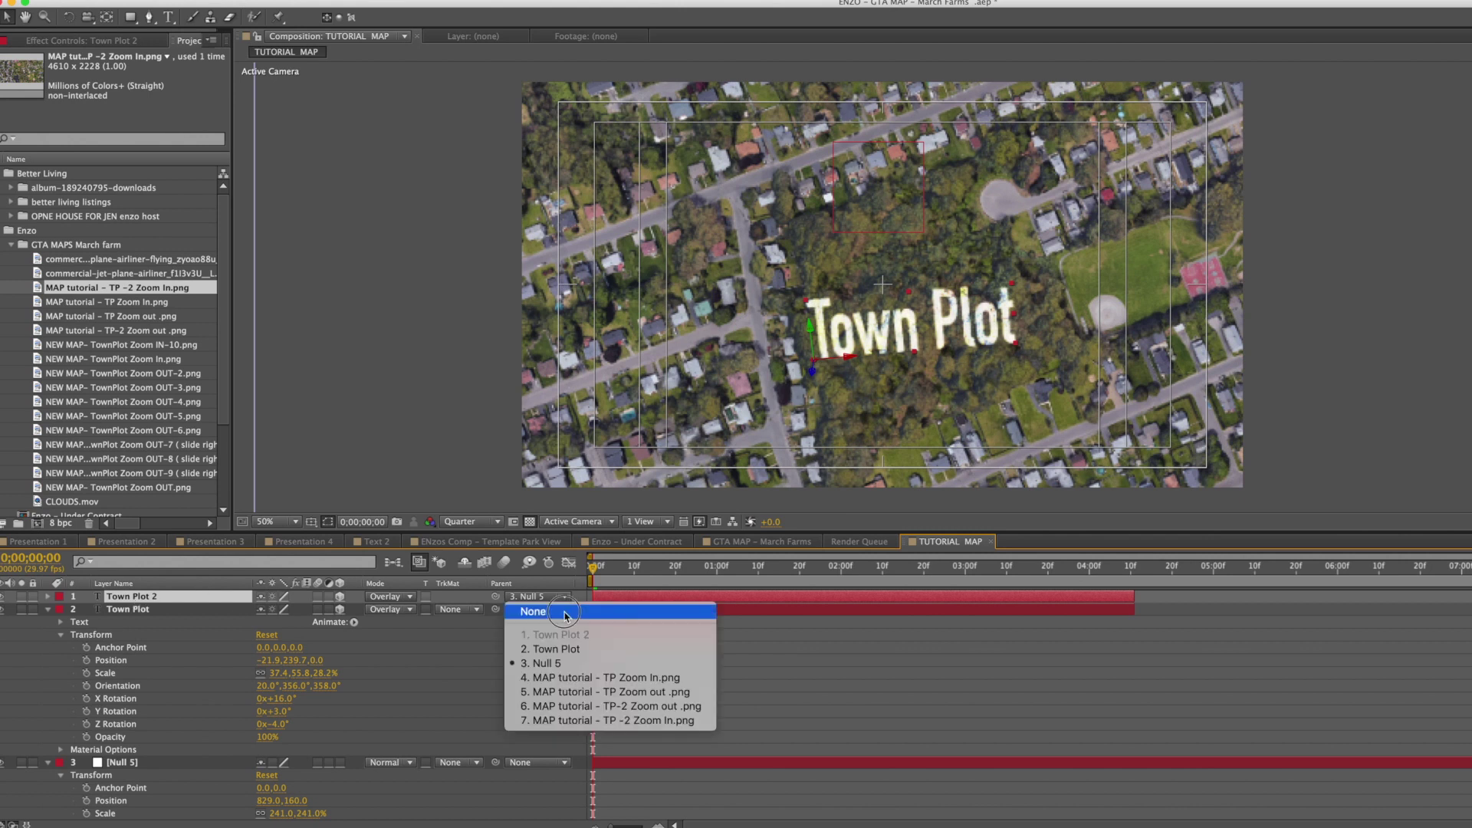
left_click(548, 612)
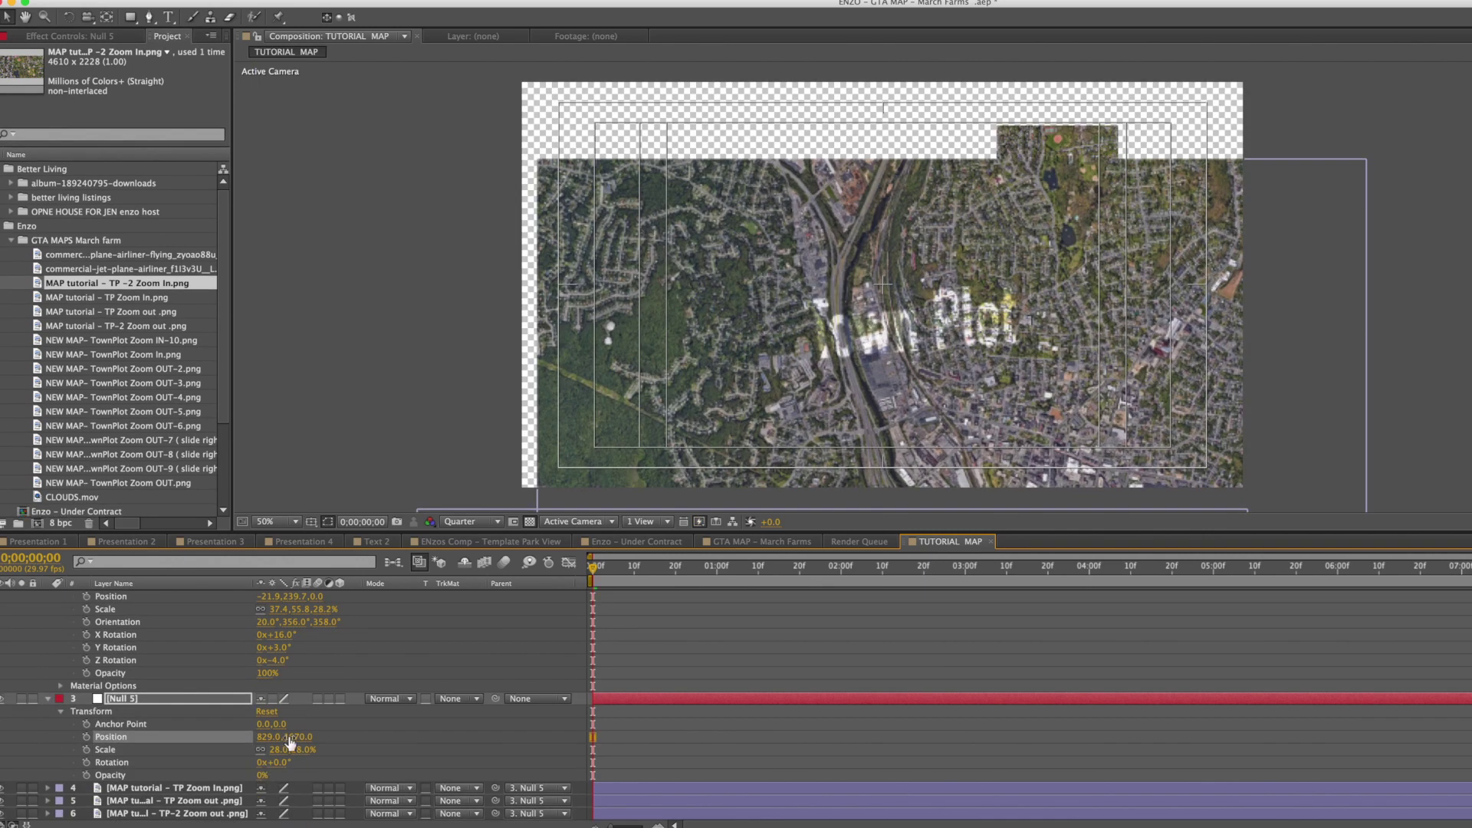
- Lower the map via Null 5 Position Y 2055 and retype the duplicate label as PARK
left_click_drag(290, 742, 83, 751)
left_click_drag(292, 737, 375, 736)
scroll(199, 647, "up", 3)
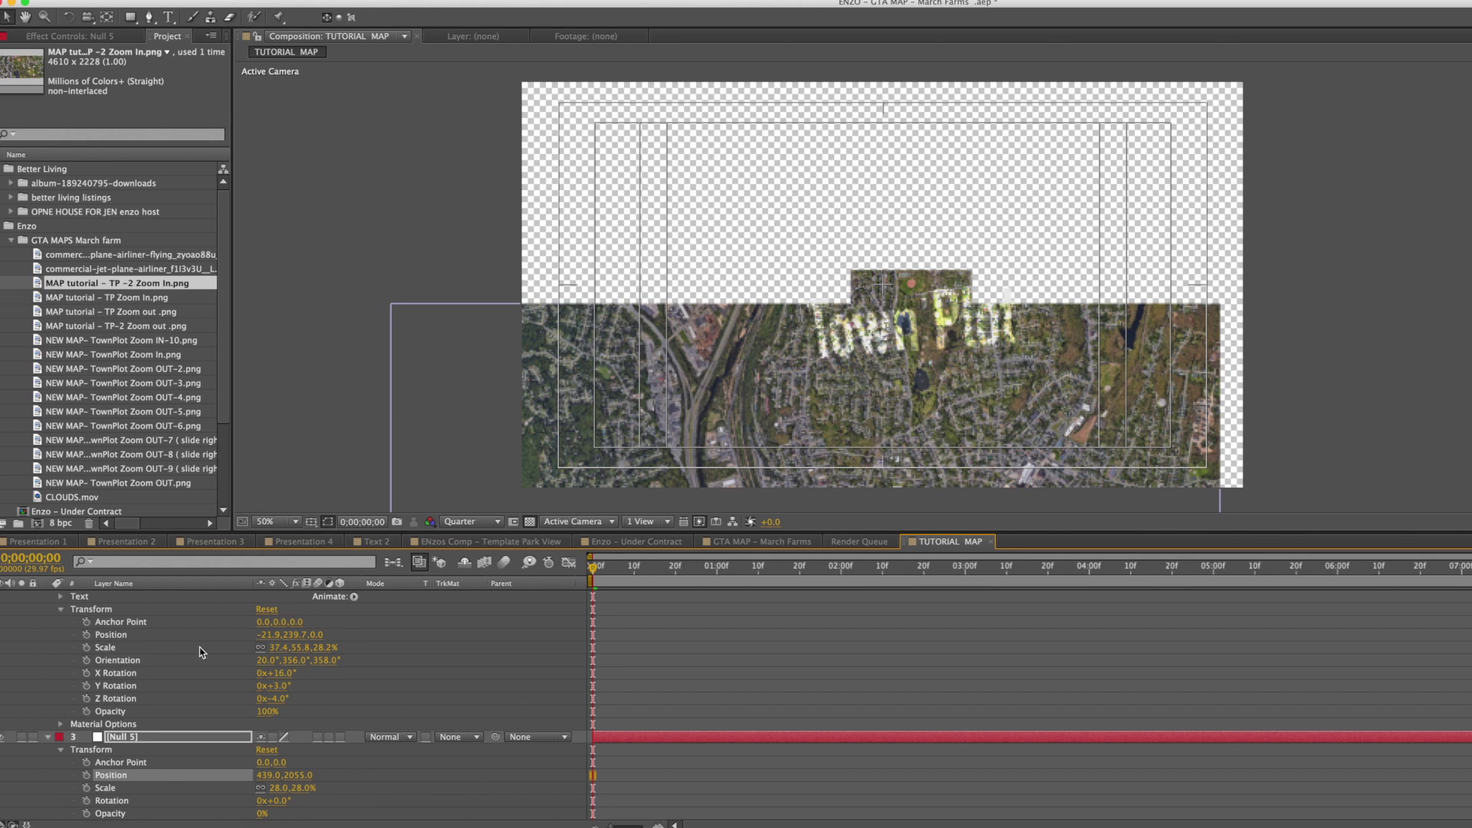
left_click(213, 598)
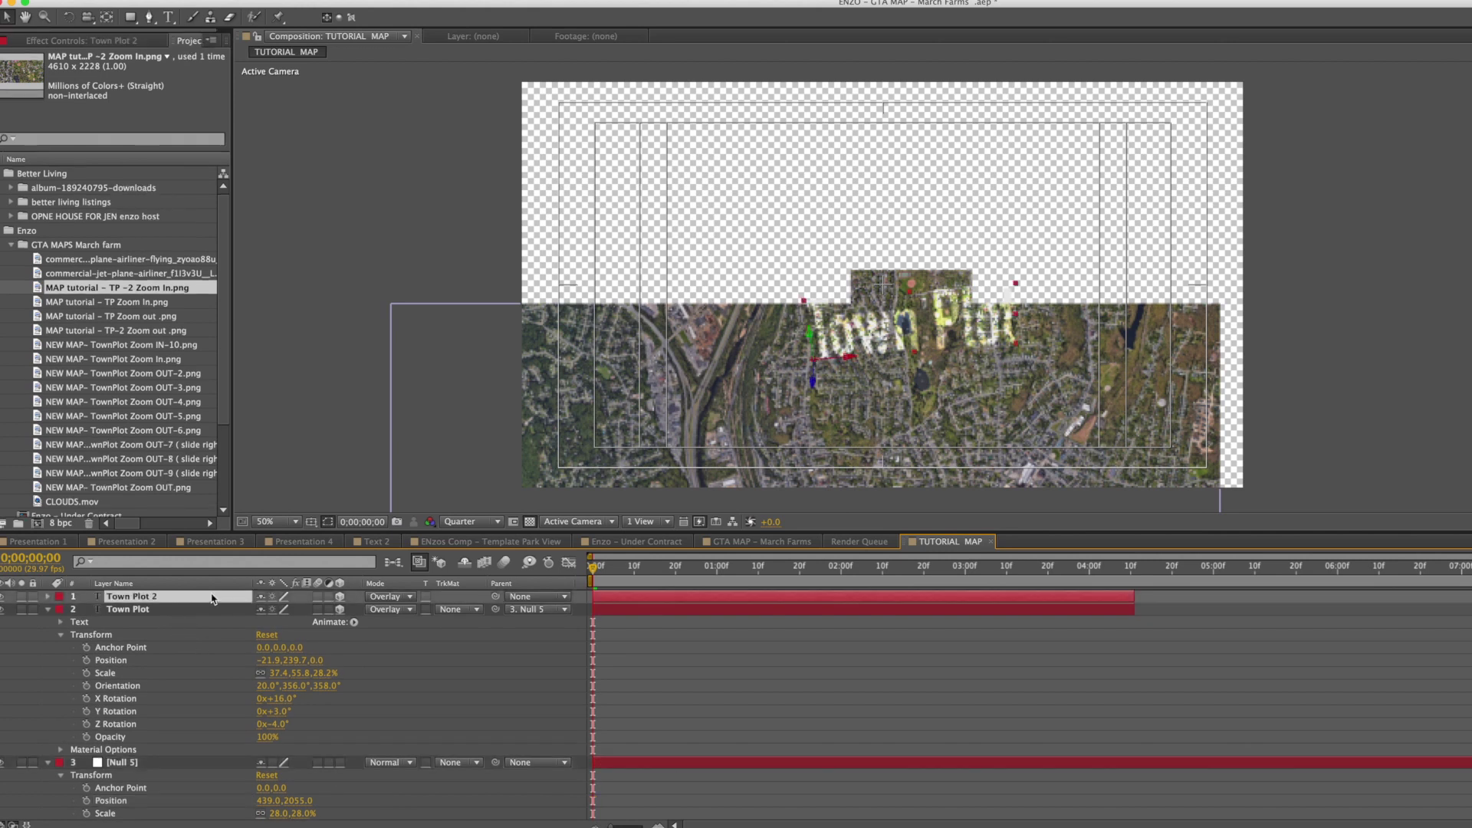
double_click(169, 598)
type("PARK")
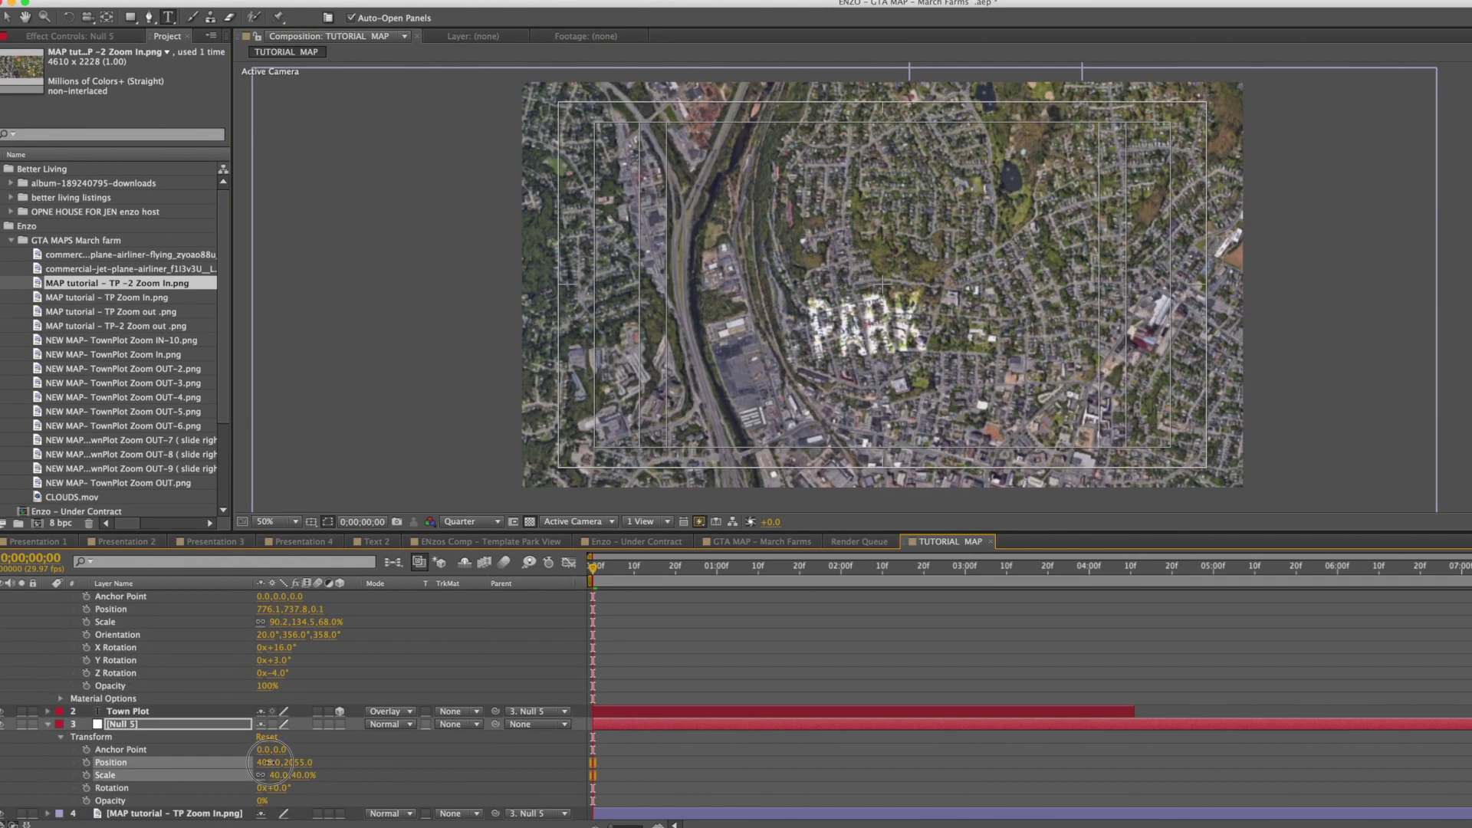
- Scale Null 5 to zoom the map out, then shrink the PARK text
left_click_drag(290, 774, 495, 759)
scroll(153, 621, "up", 3)
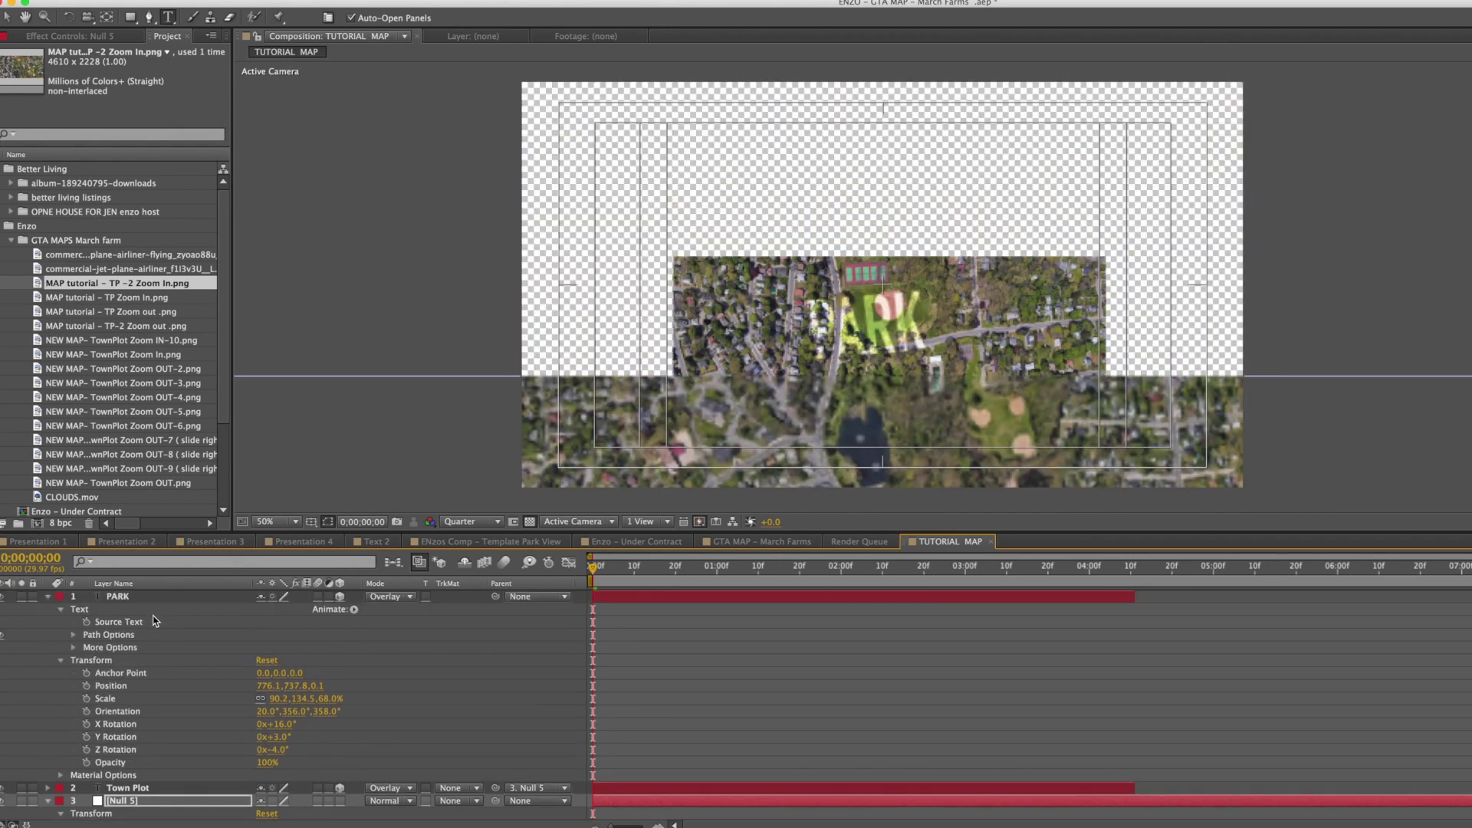
left_click(151, 596)
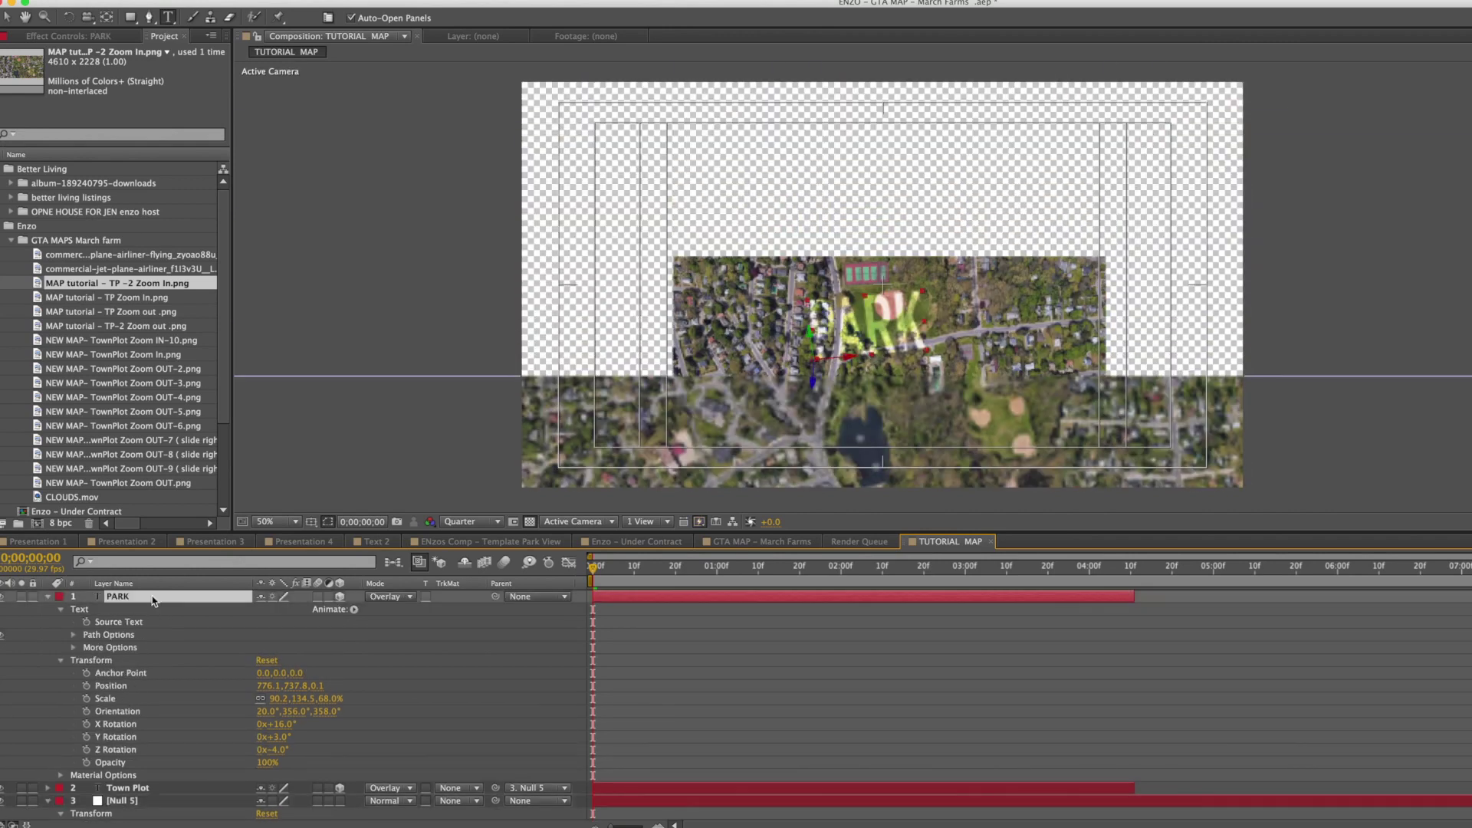
left_click(74, 648)
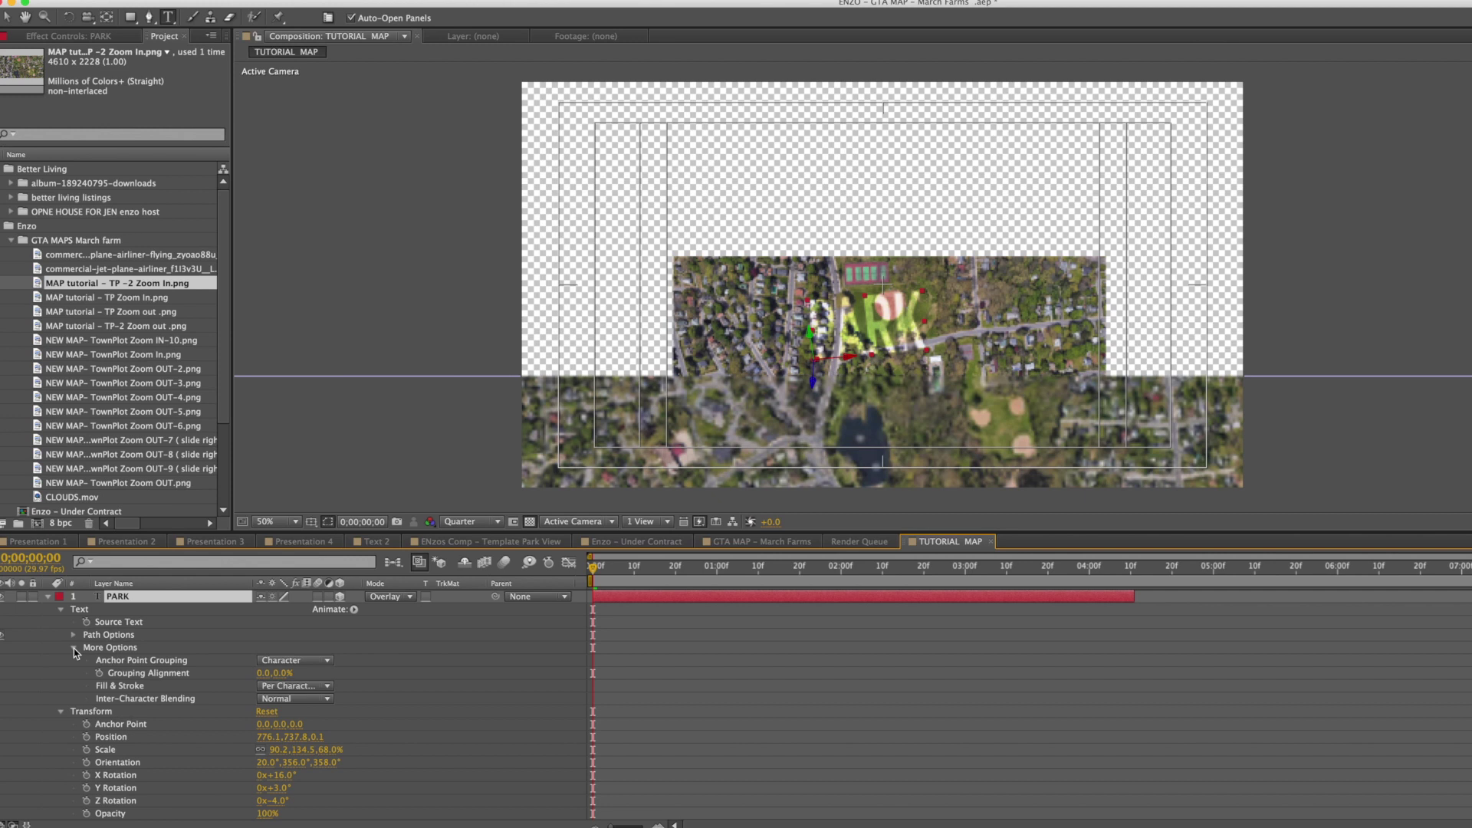
left_click(73, 638)
left_click(73, 660)
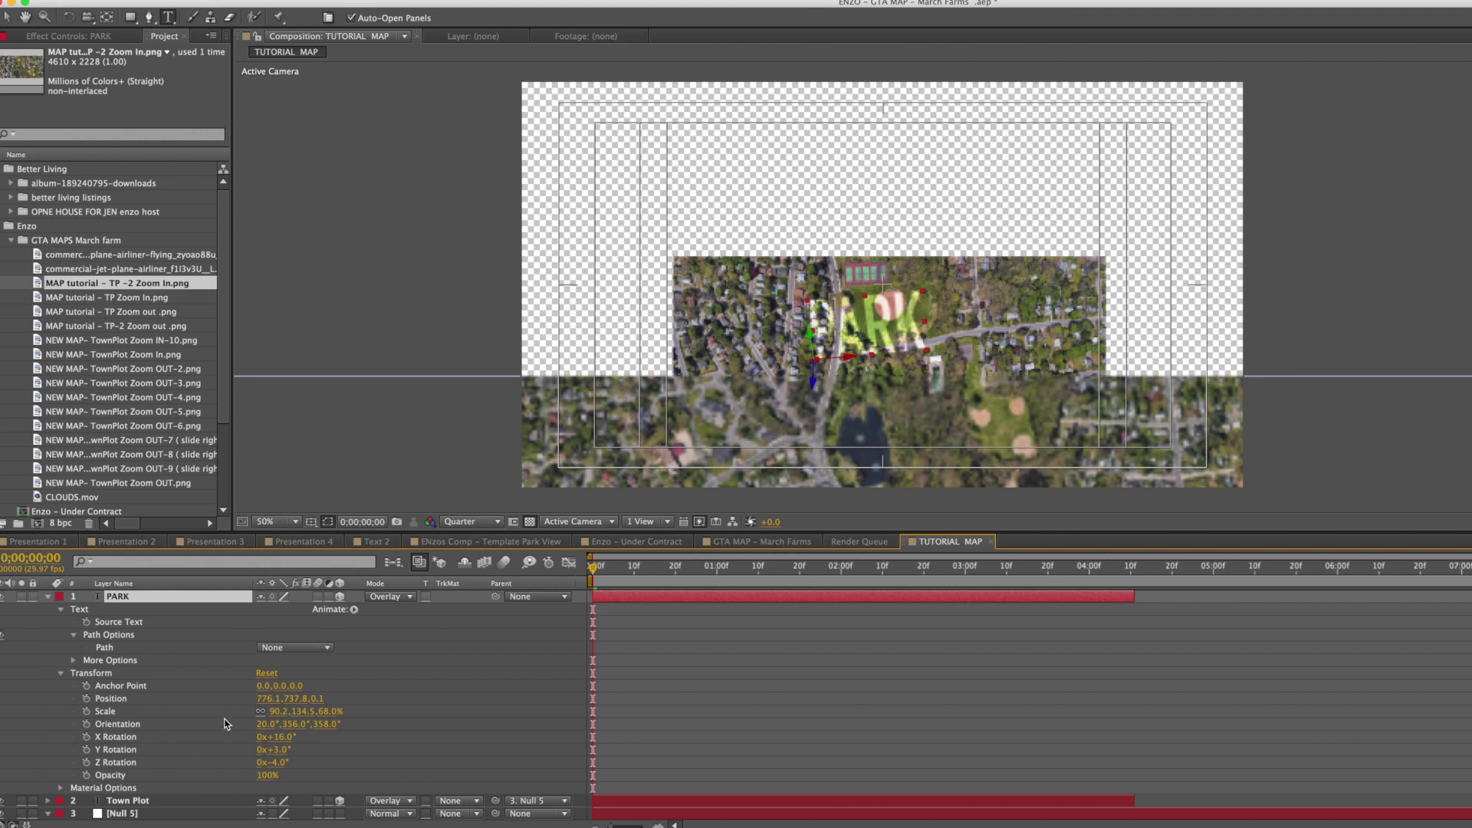
left_click_drag(327, 712, 308, 711)
- Move PARK onto the baseball field, shrink it slightly more, and parent it to Null 5
left_click(153, 598)
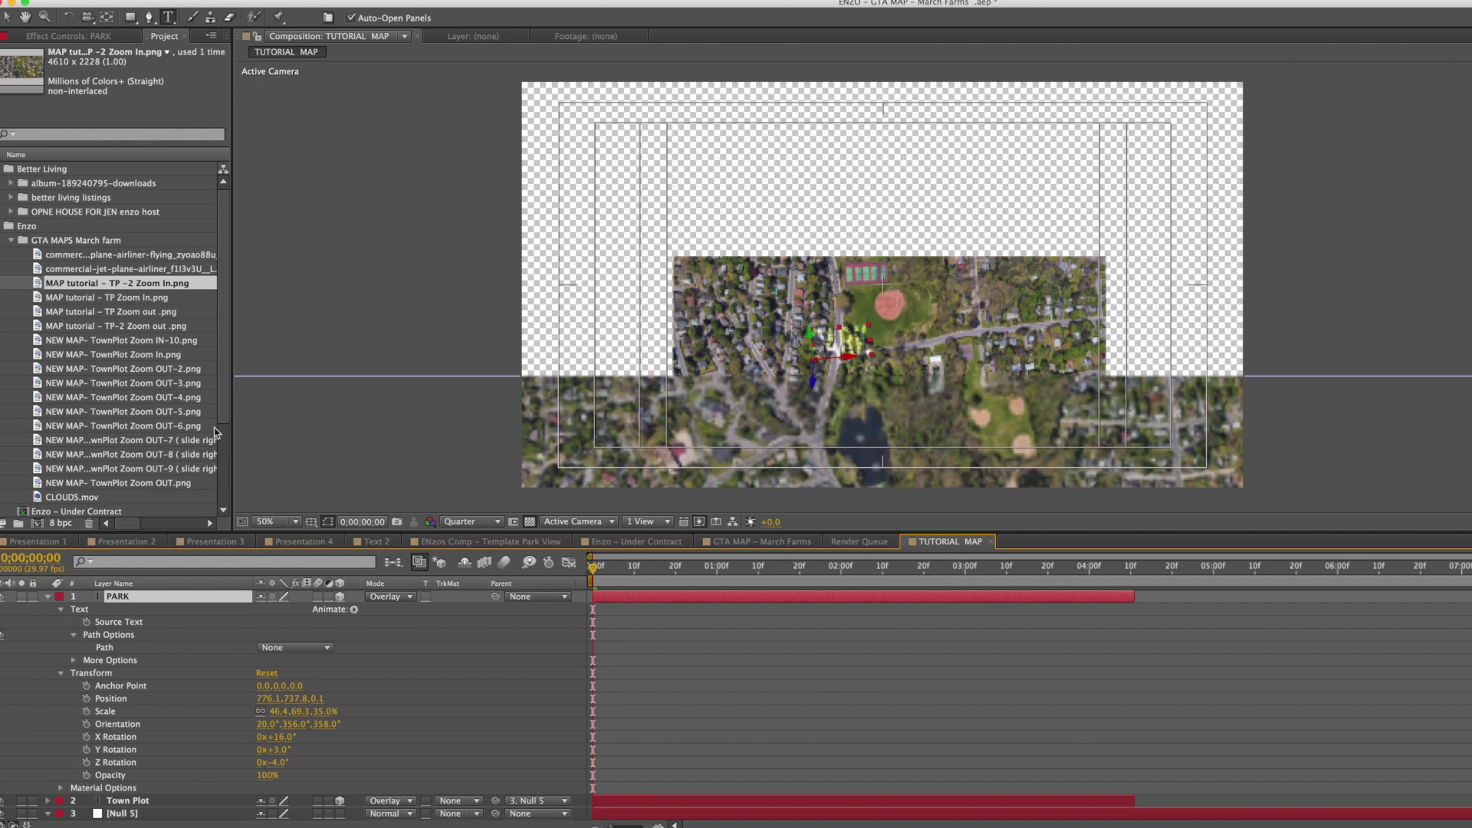
left_click(8, 14)
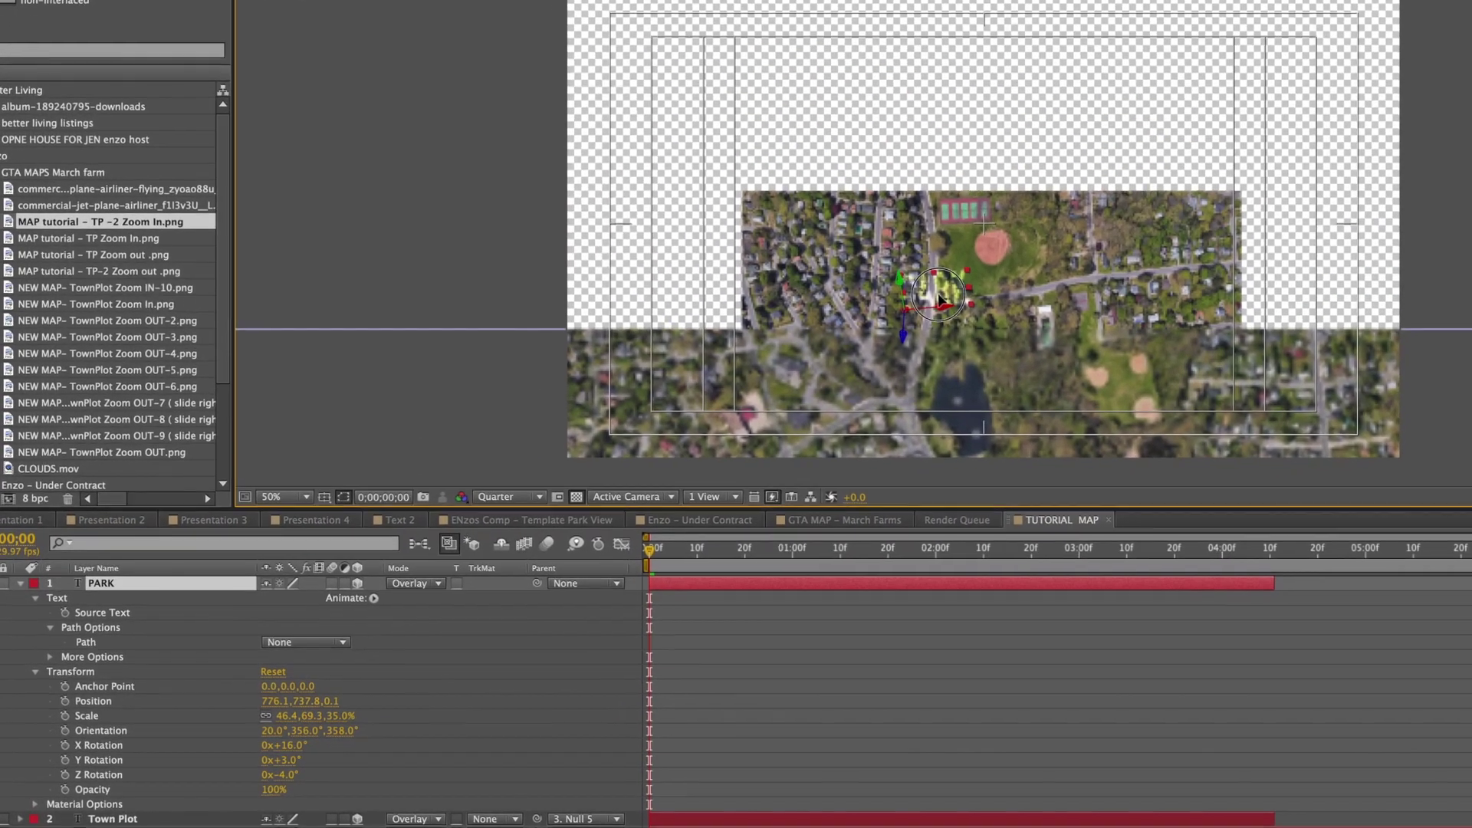
left_click_drag(850, 346, 866, 344)
left_click_drag(1007, 268, 1041, 247)
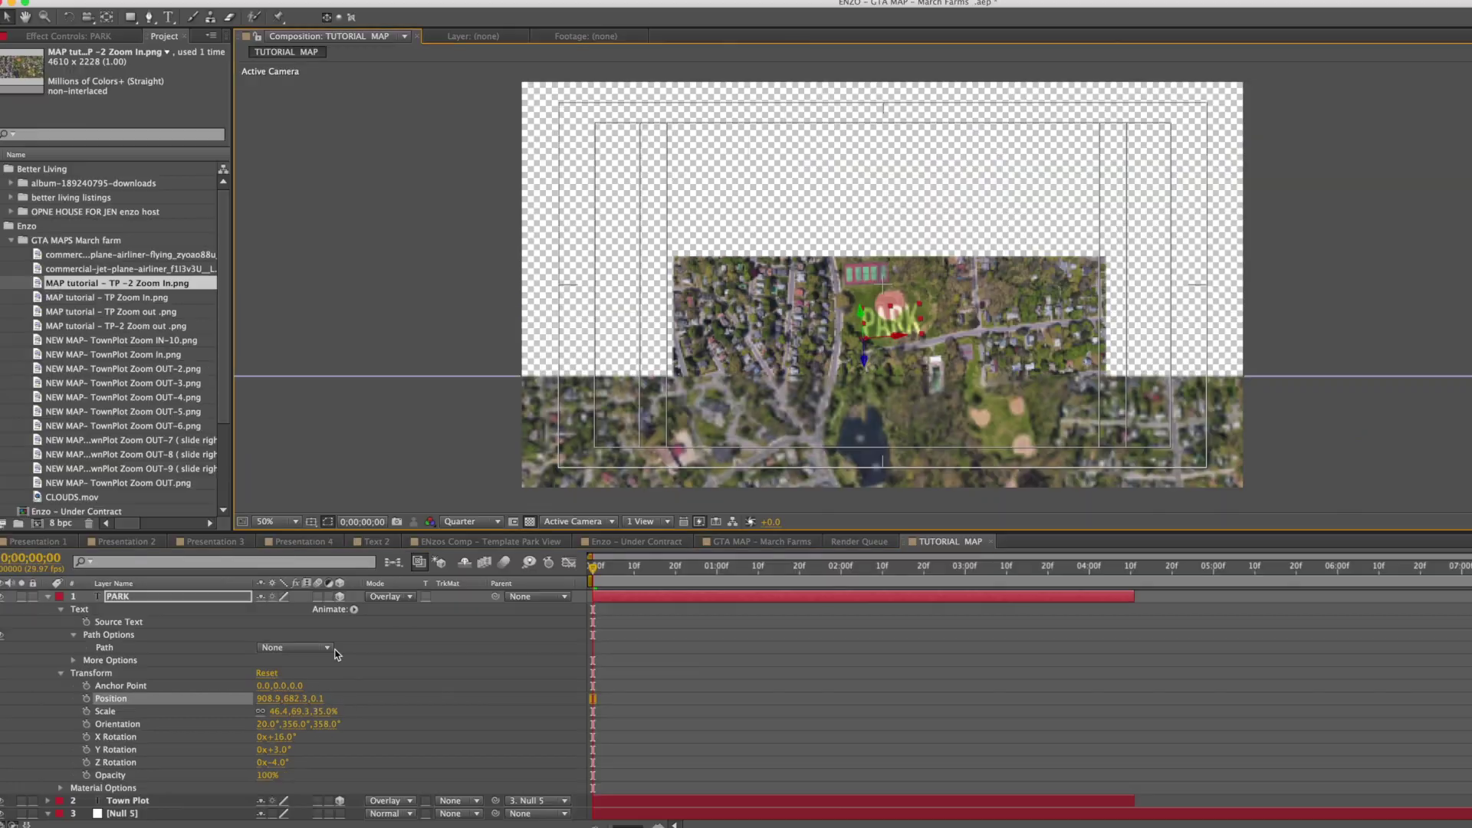
left_click_drag(324, 712, 321, 711)
left_click_drag(881, 334, 884, 333)
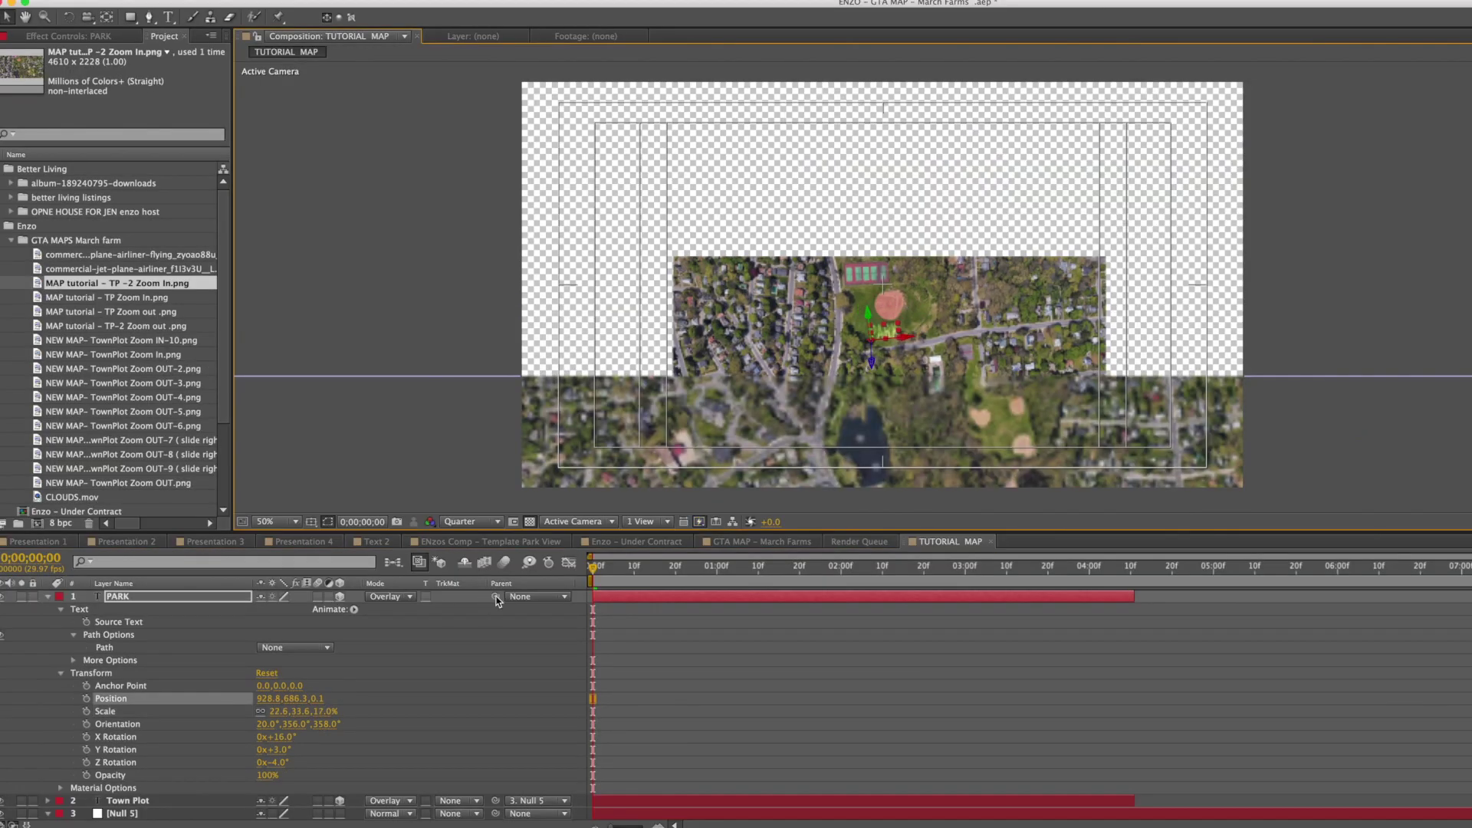
left_click_drag(495, 598, 207, 575)
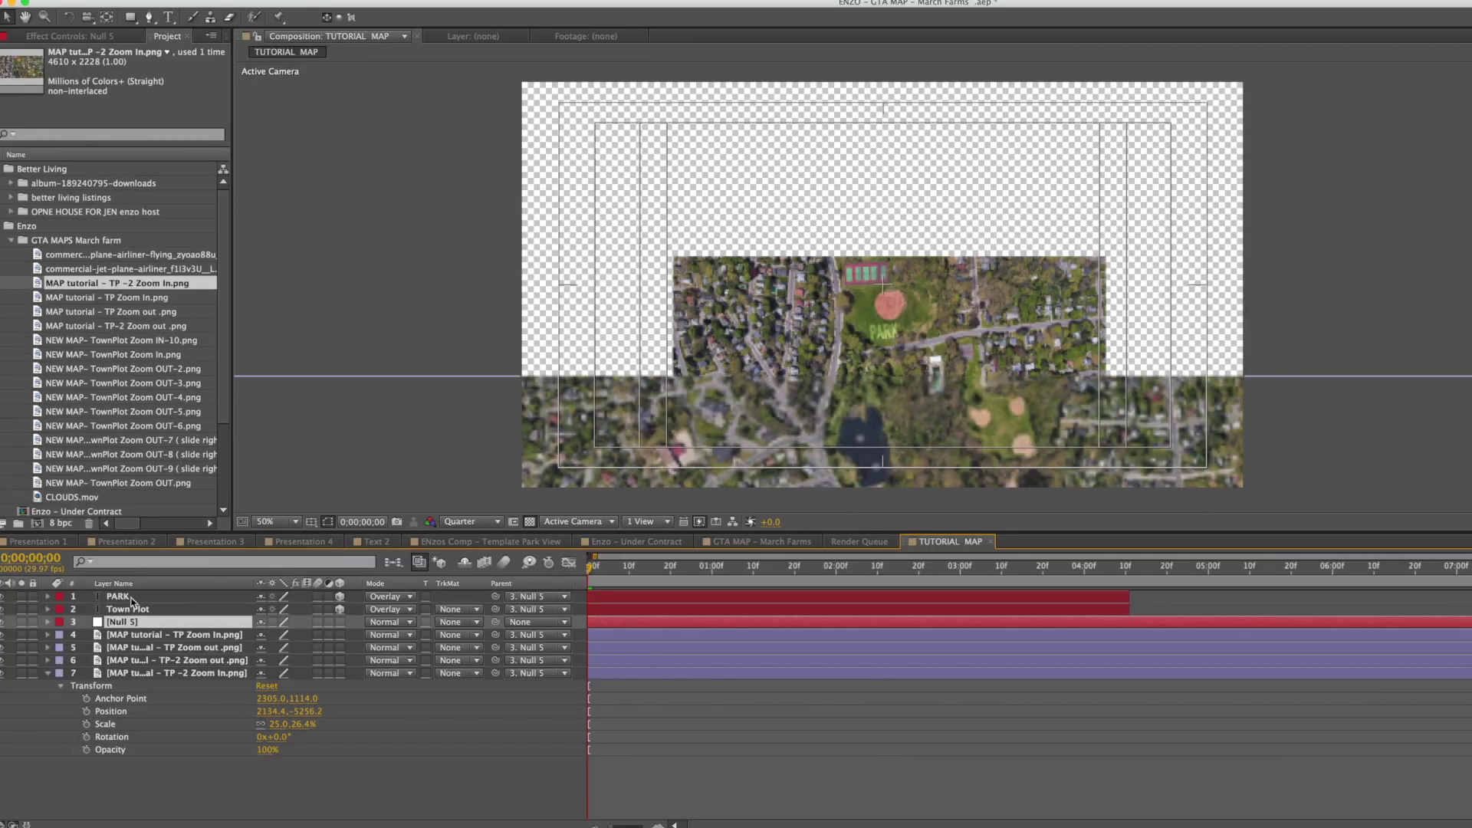
- Select all seven layers and enable their 3D switch
left_click(133, 599)
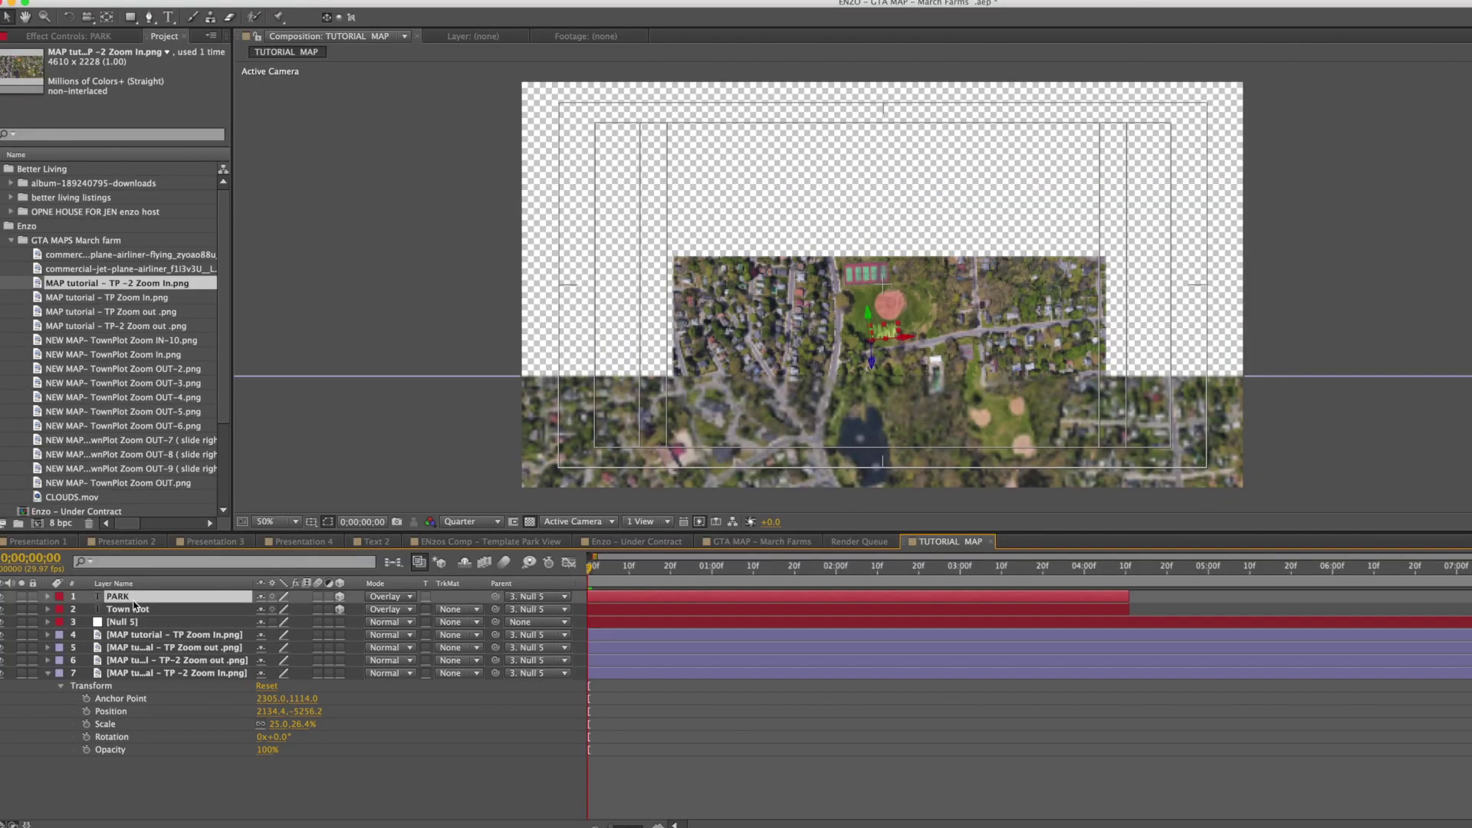
left_click(154, 674, "shift")
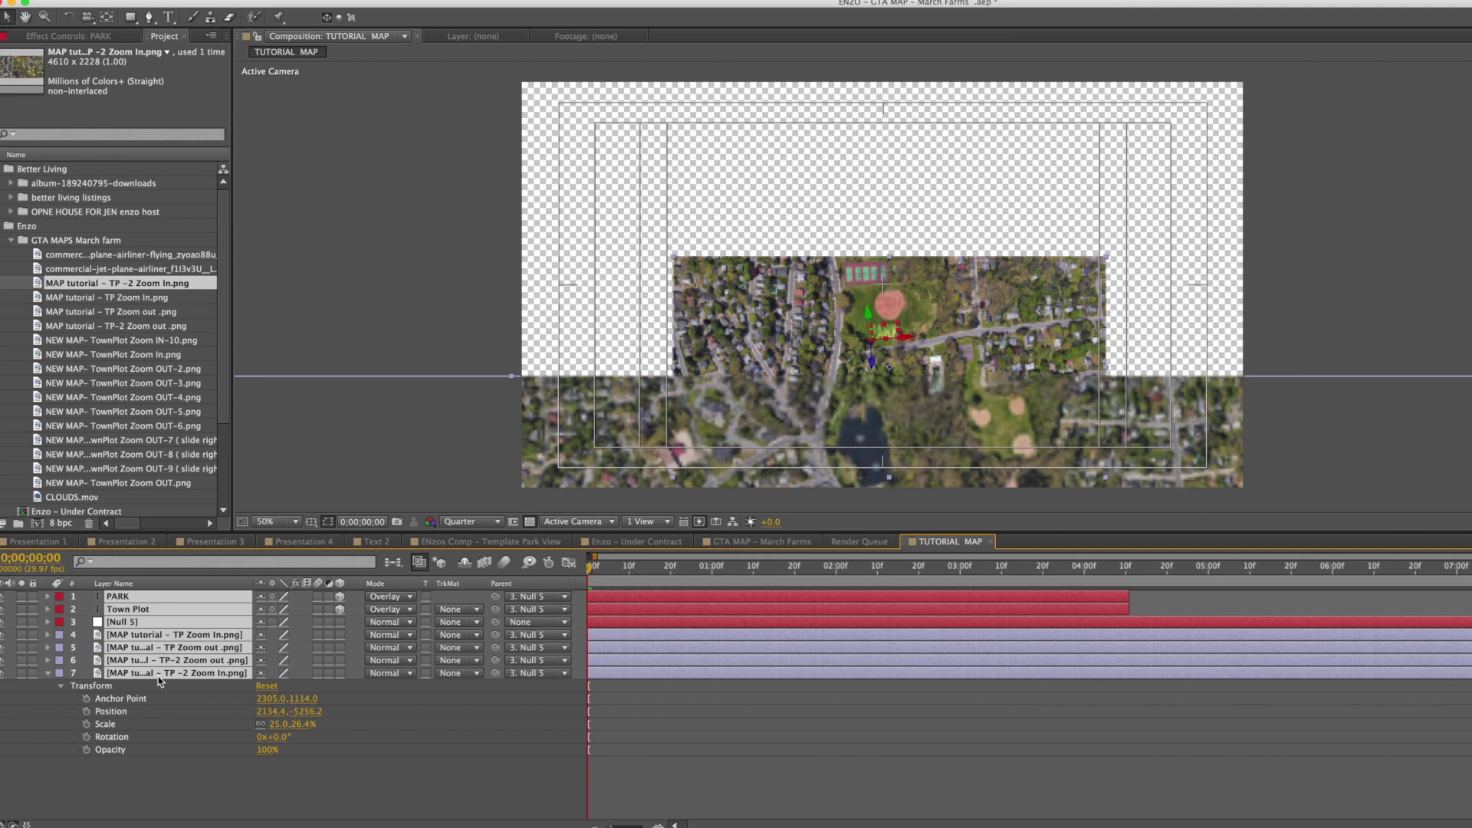
left_click(340, 673)
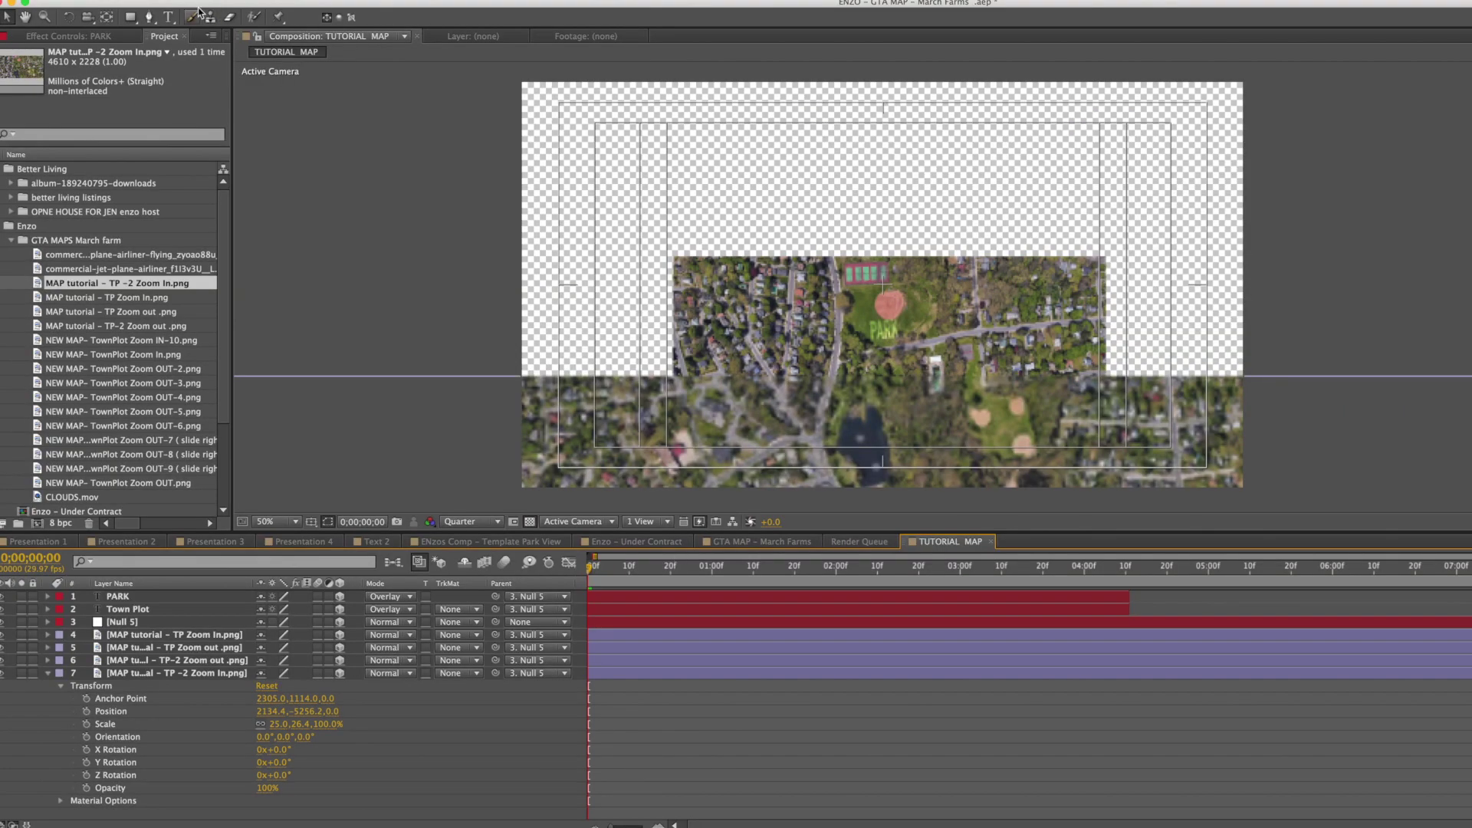
- Add a 35mm two-node Camera 1 and show its Position property
left_click(224, 2)
mouse_move(227, 8)
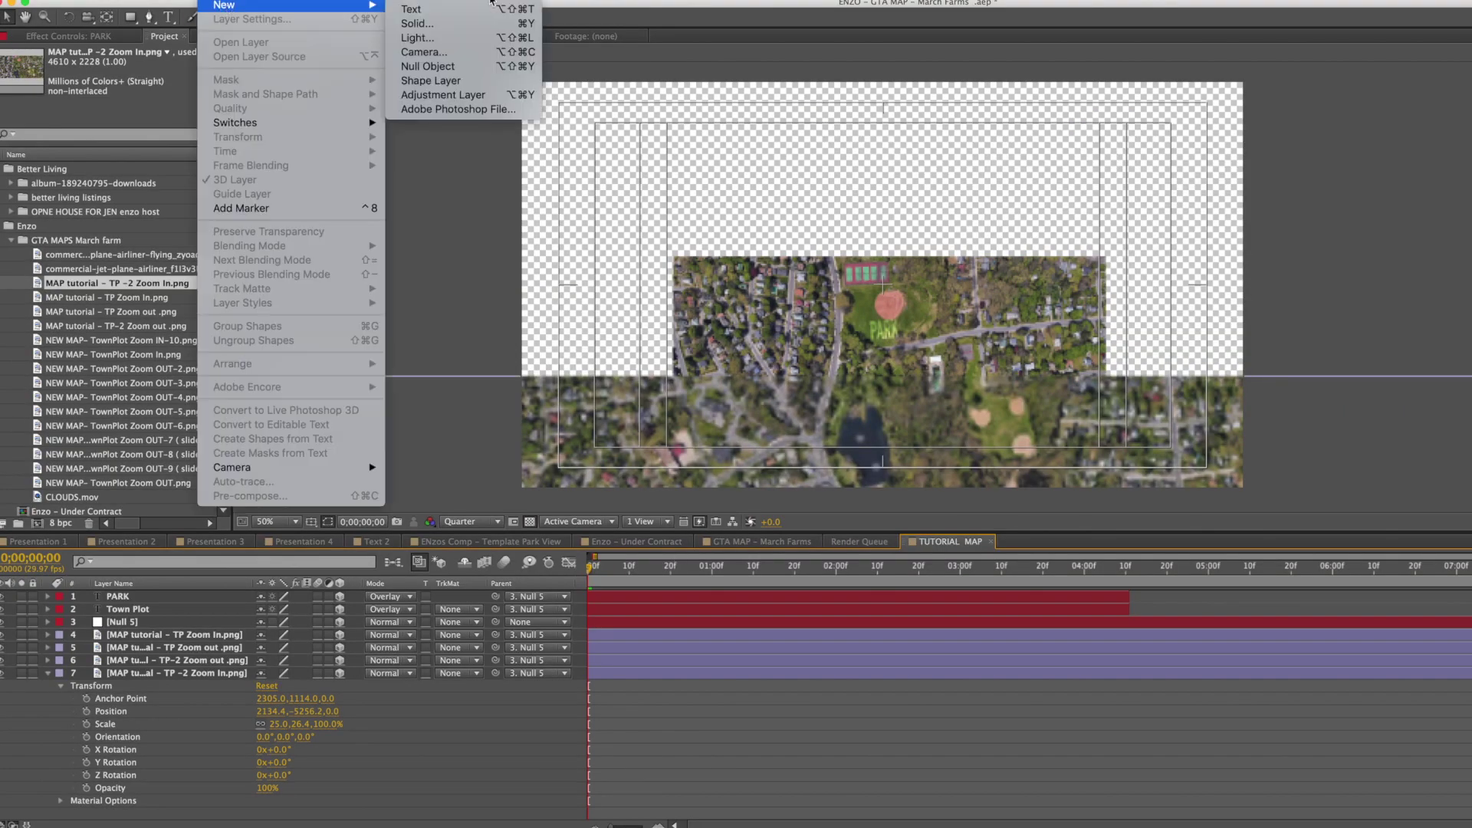
left_click(454, 54)
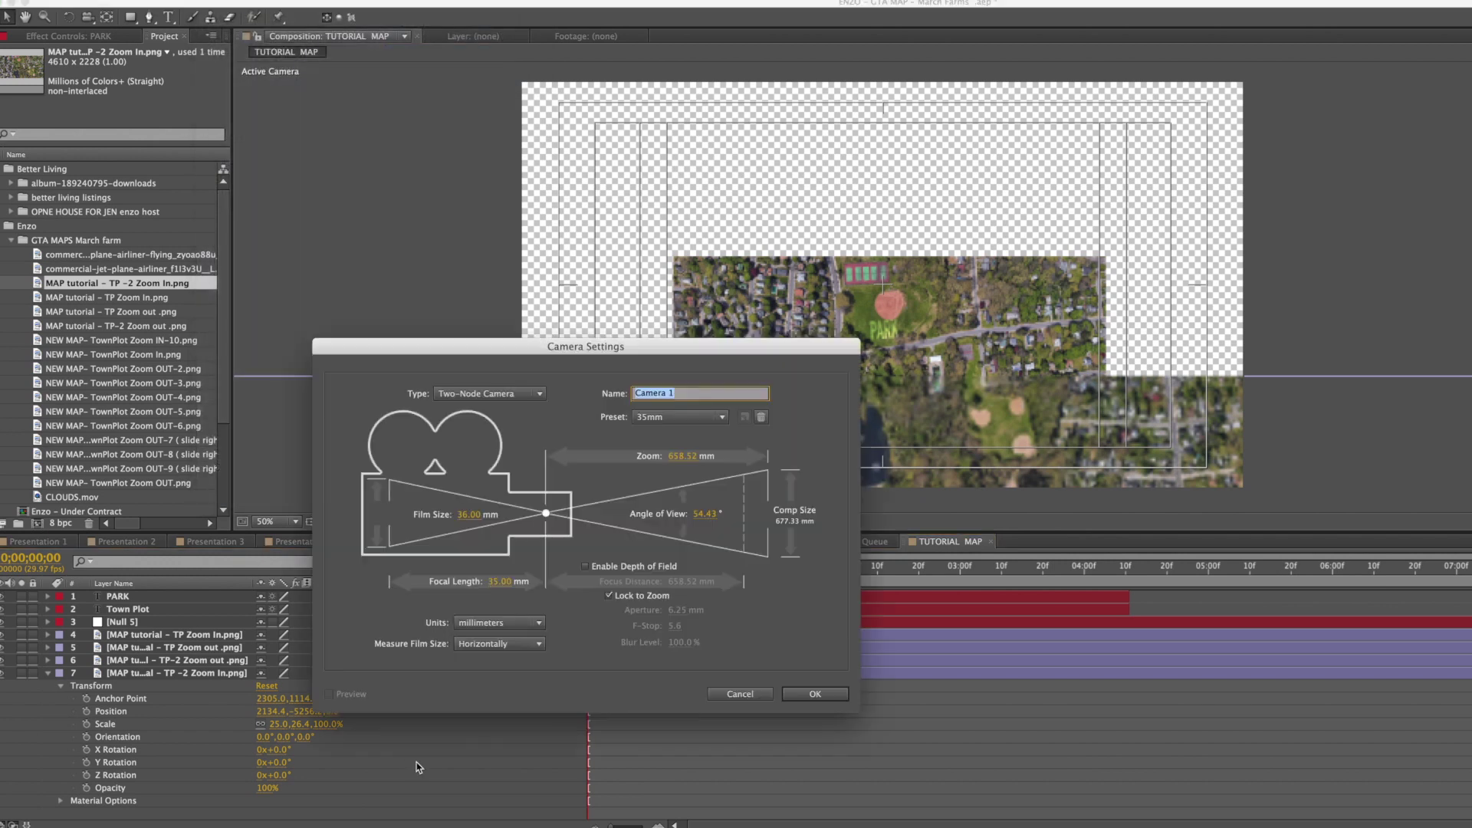
left_click(814, 694)
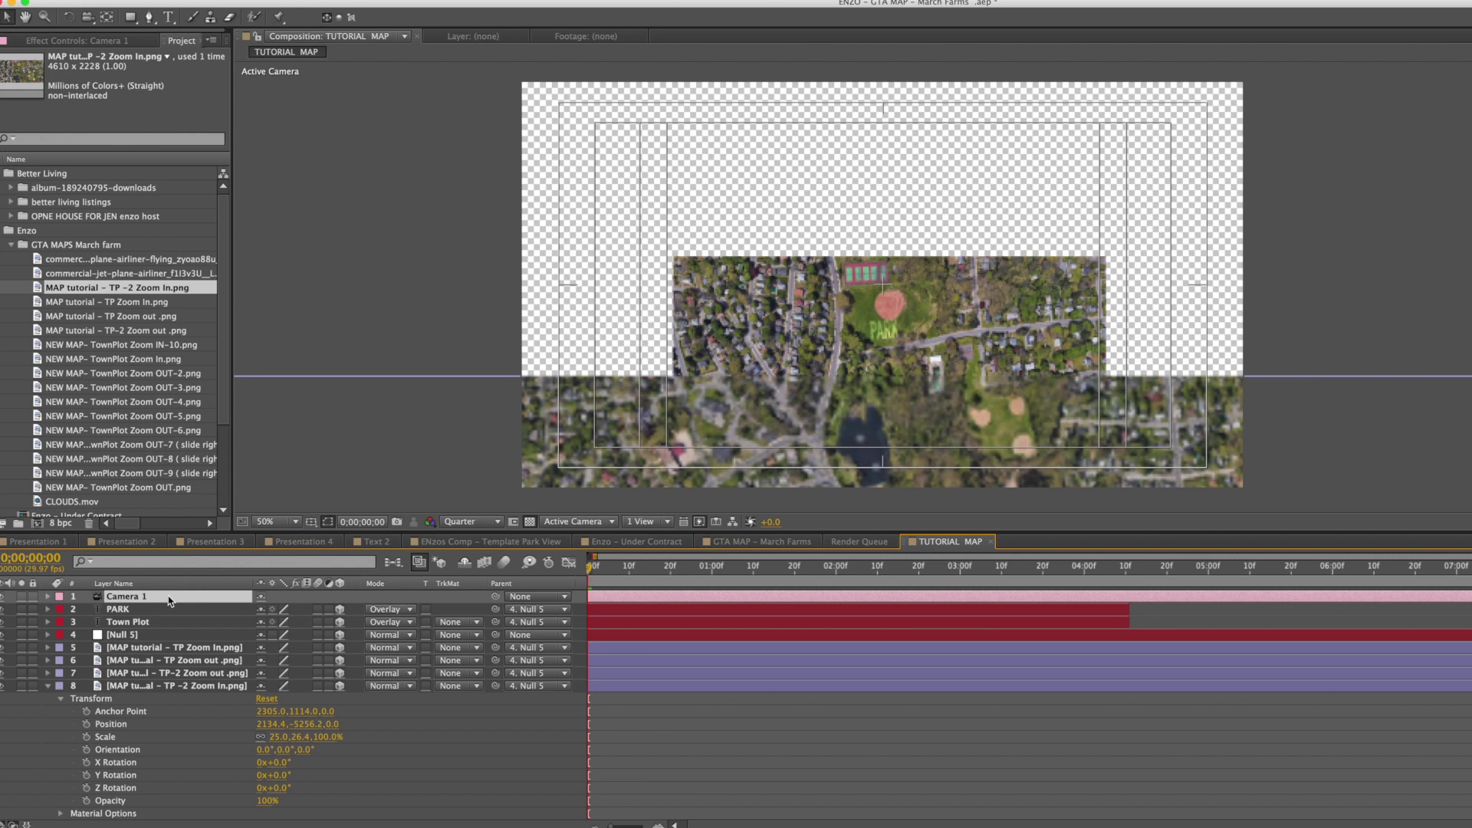
key("p")
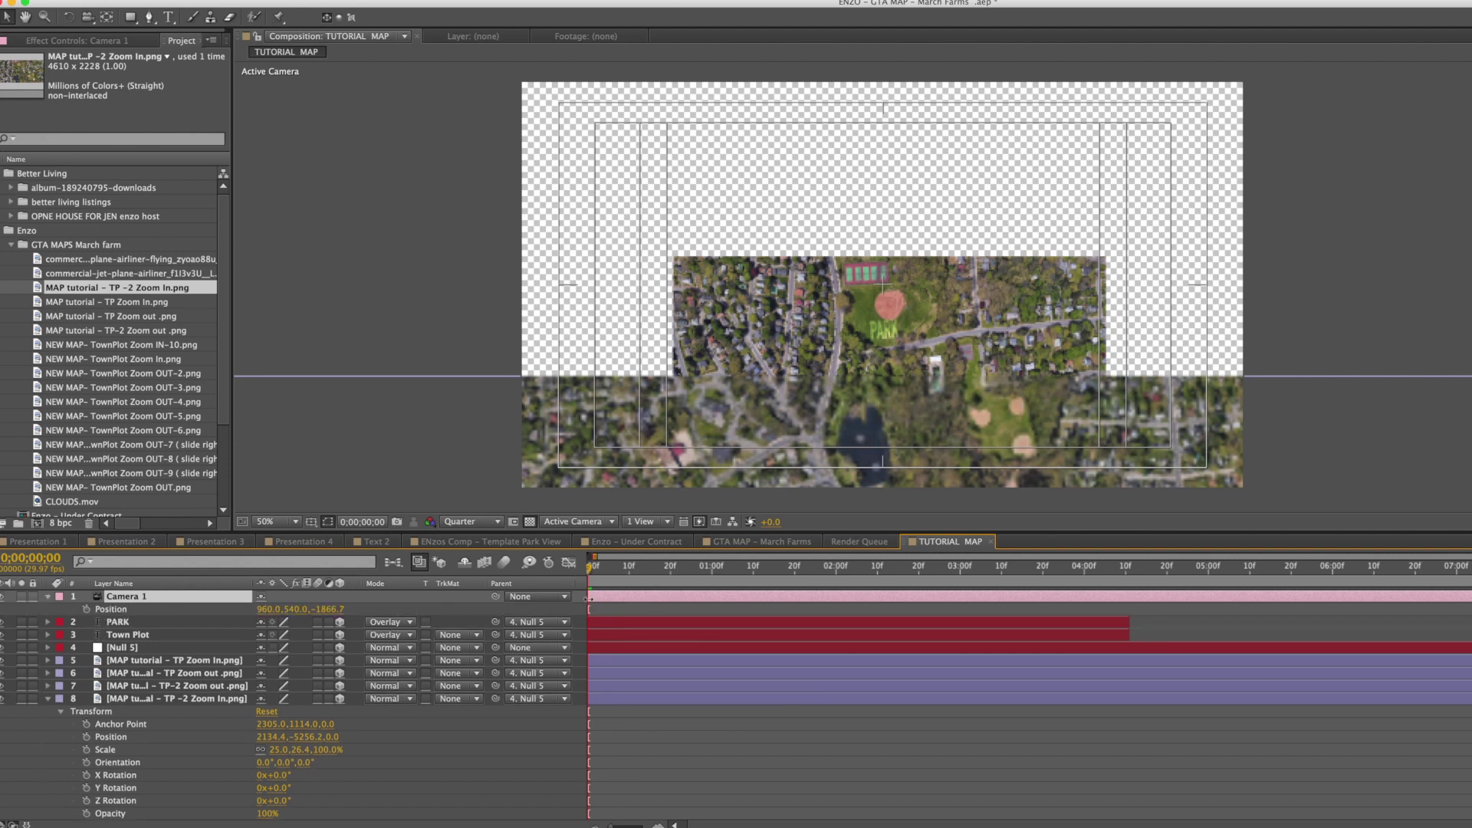
- Zoom the timeline to single frames and start keyframing Null 5's Position
left_click_drag(590, 570, 575, 573)
left_click(120, 648)
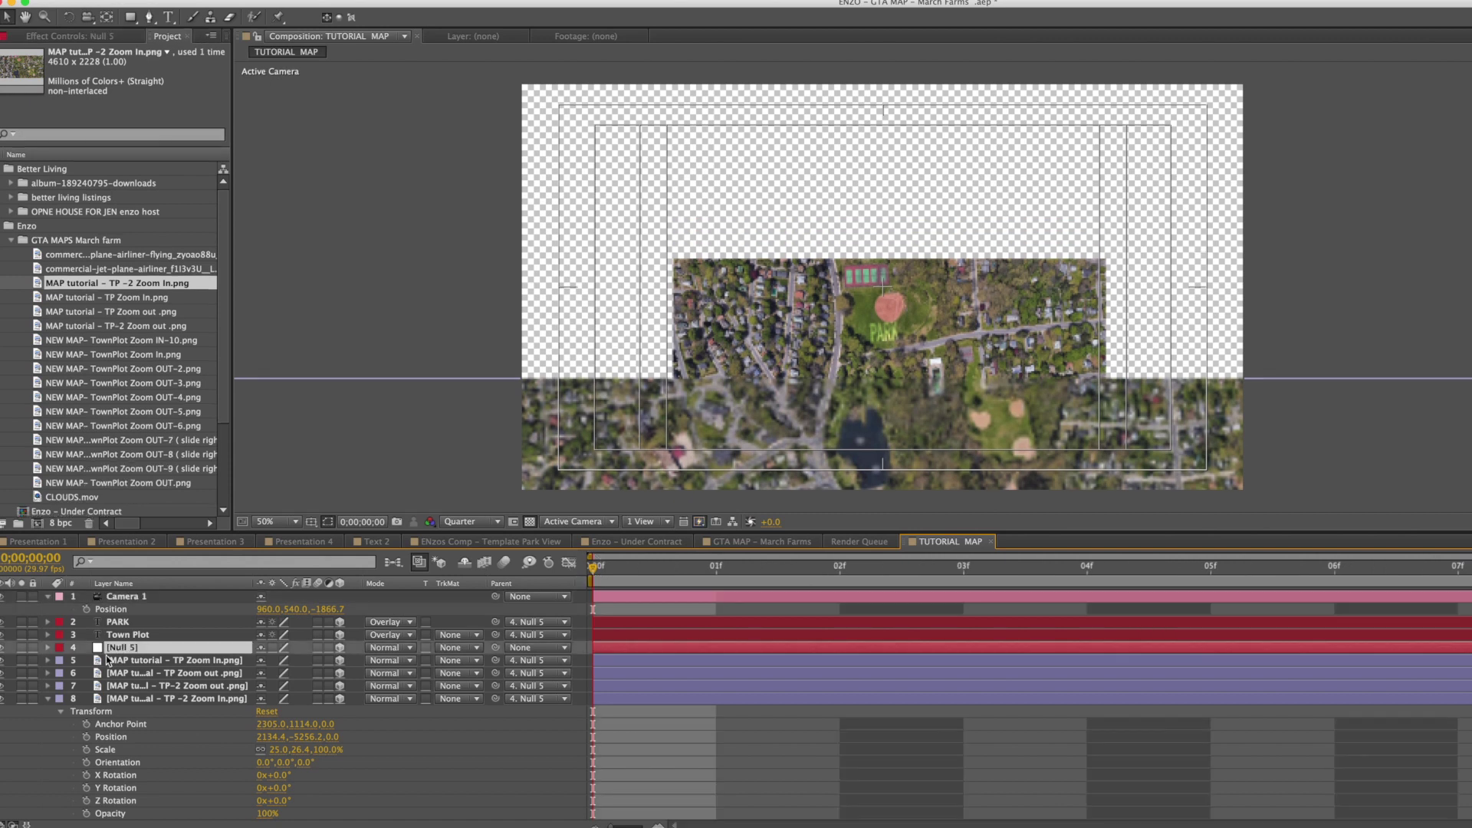
left_click(48, 648)
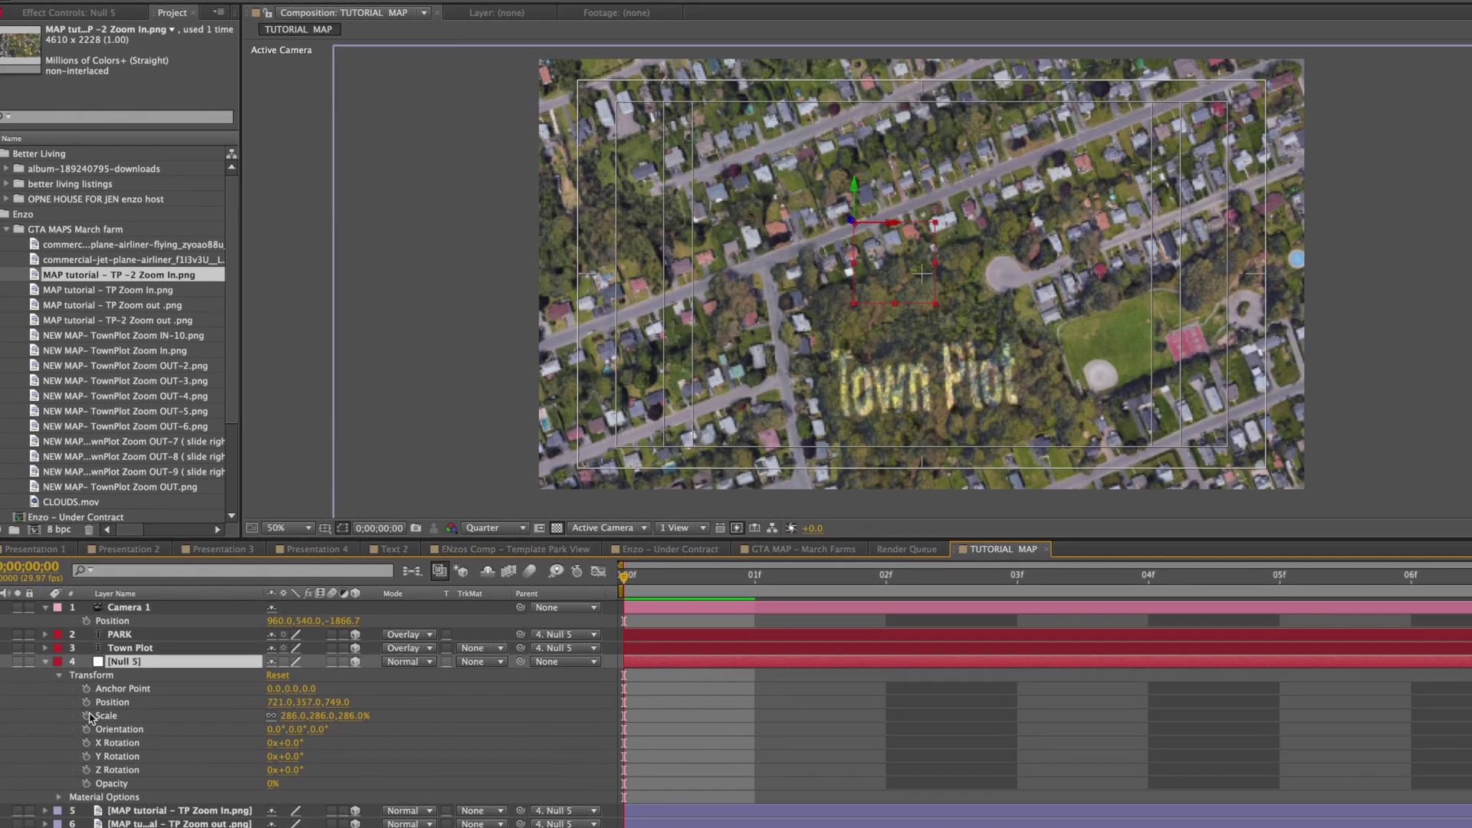
left_click(87, 686)
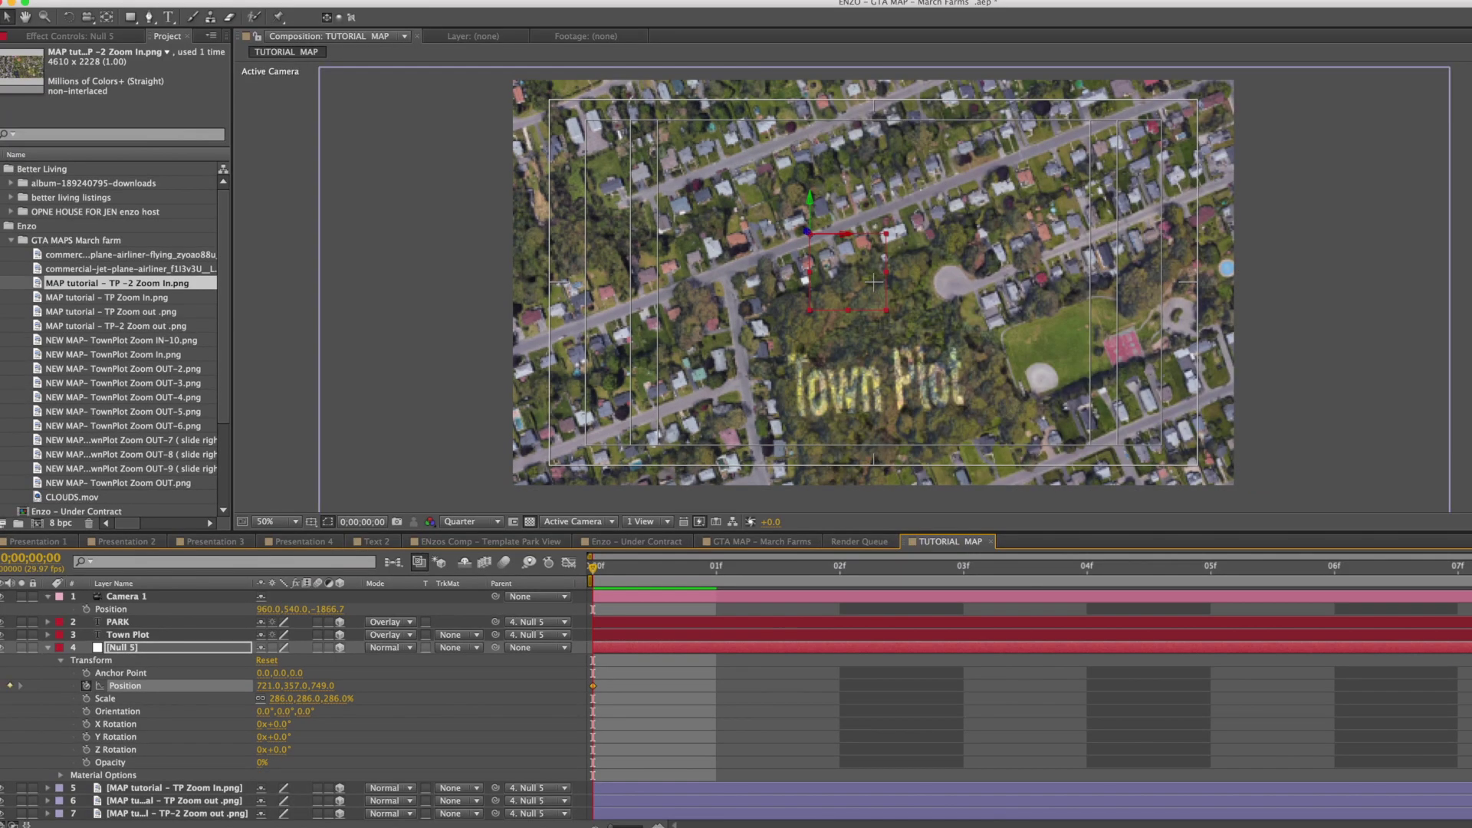
- Remove a stray Camera 1 keyframe at frame 1 and re-add Null 5's Position keyframe
left_click(141, 620)
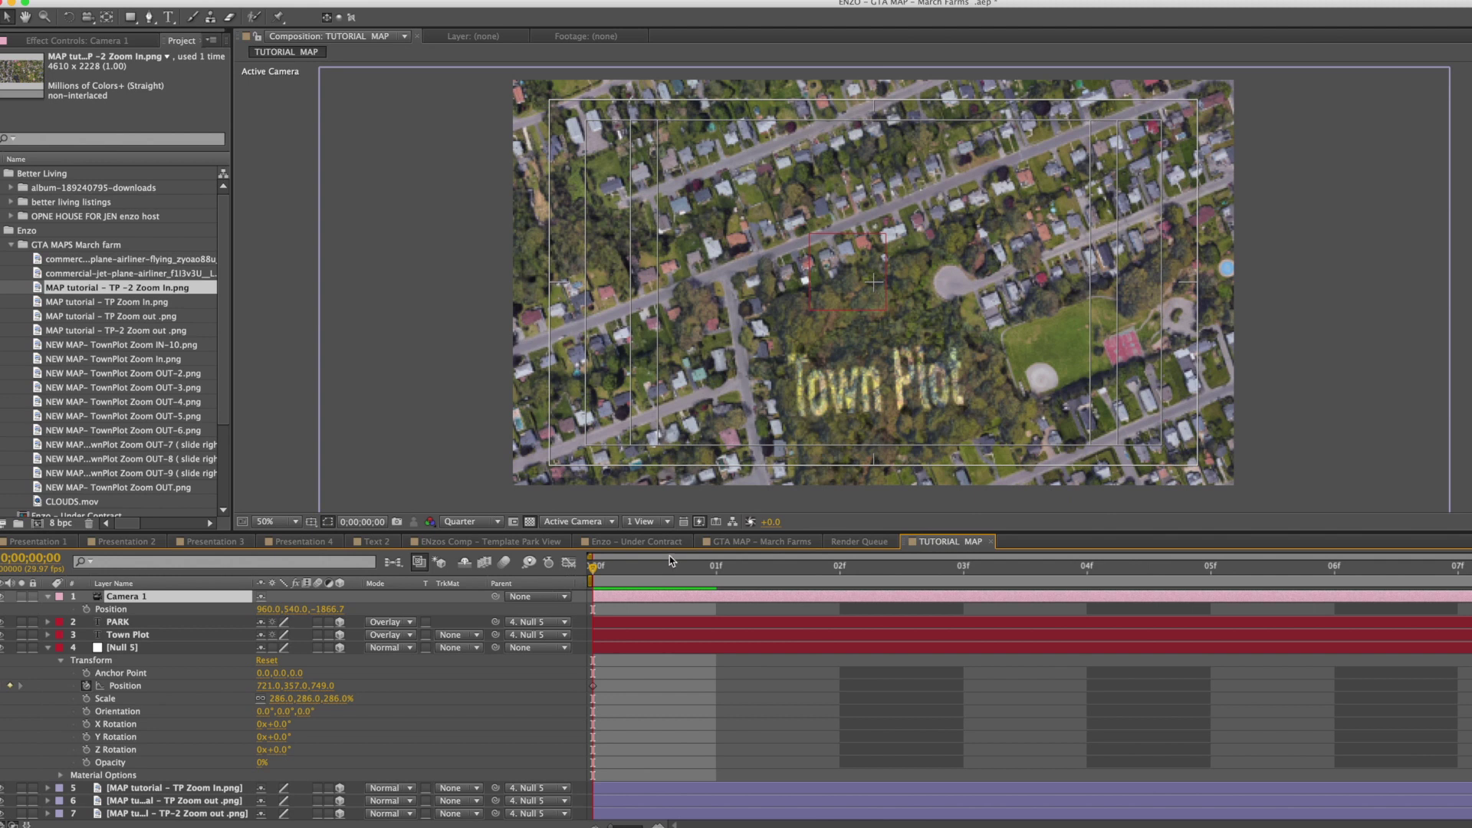
left_click_drag(663, 572, 704, 567)
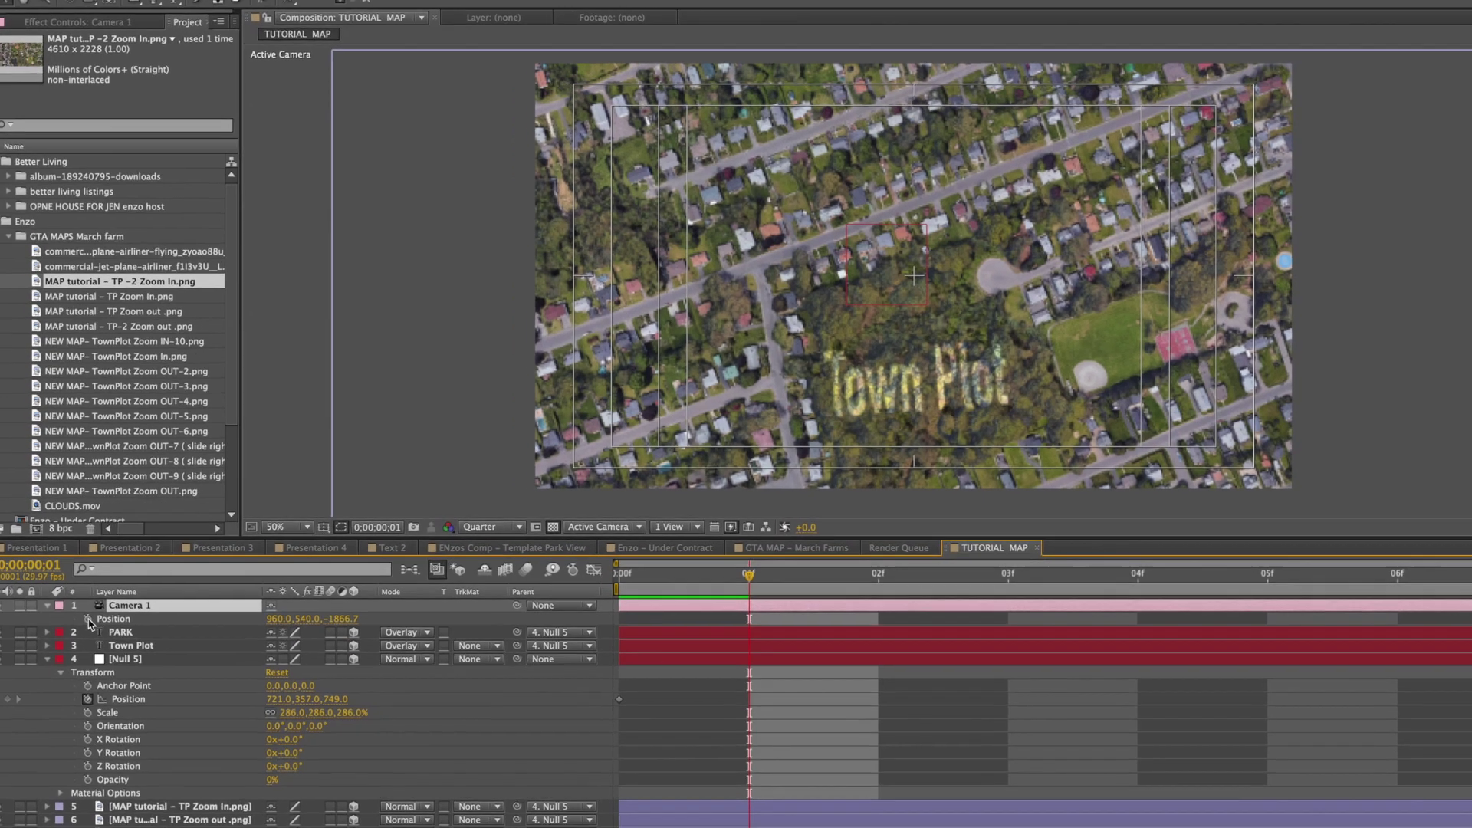
left_click(86, 610)
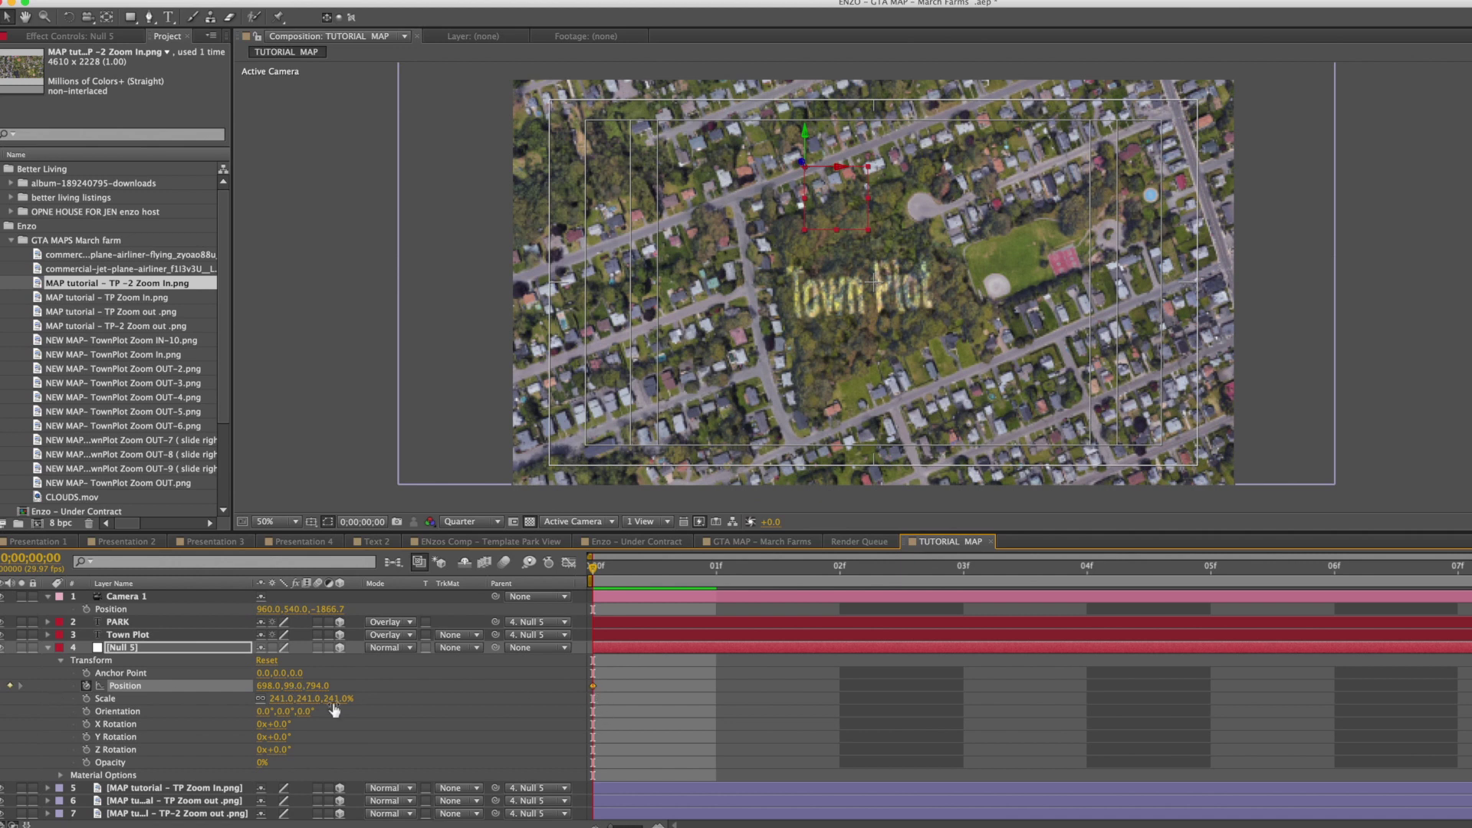
left_click(9, 685)
left_click(11, 693)
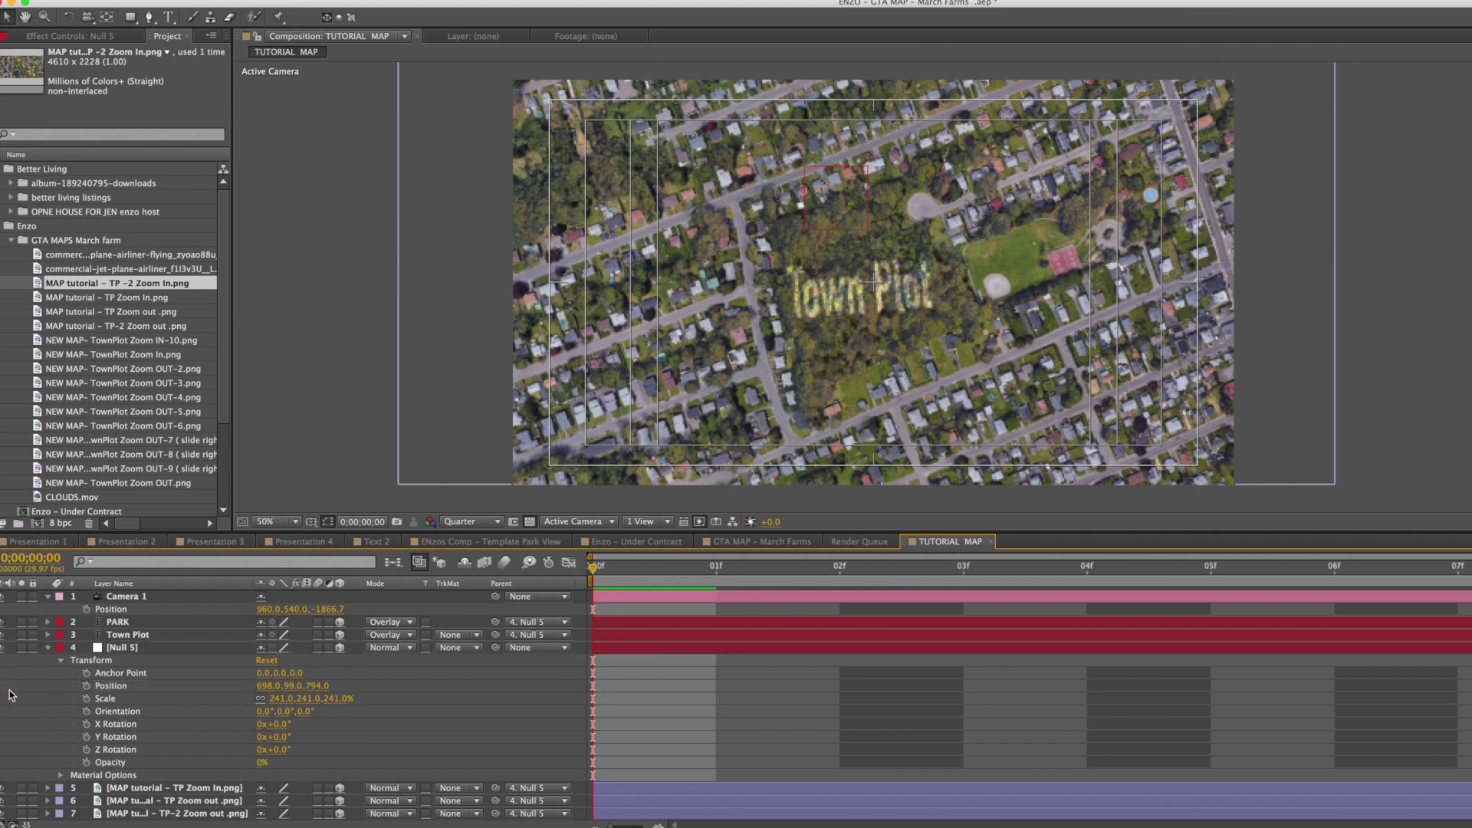
left_click(99, 686)
left_click(86, 686)
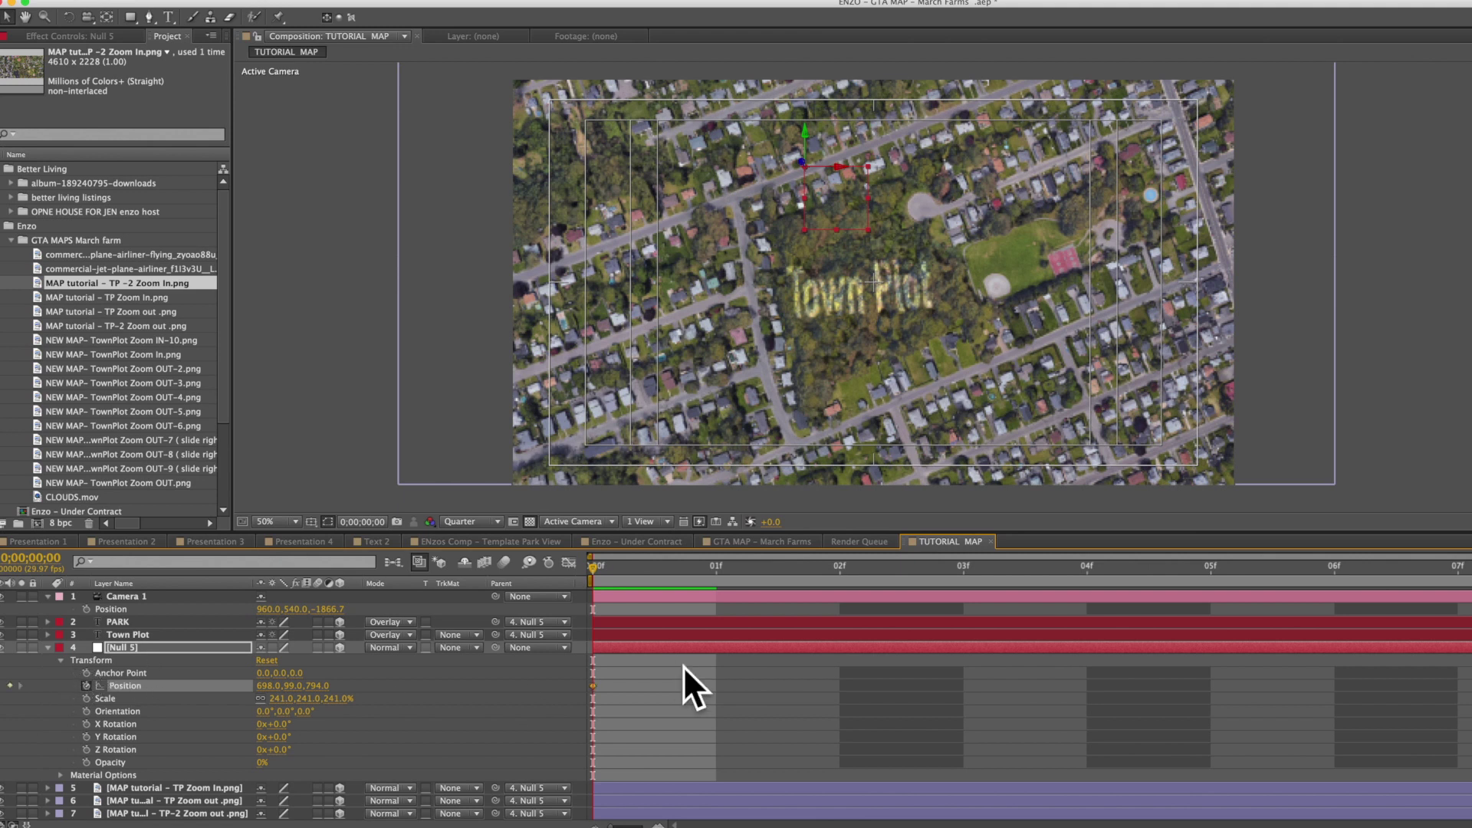
- Keyframe Camera 1's Position at frame 1 so it frames the Town Plot label
left_click(127, 599)
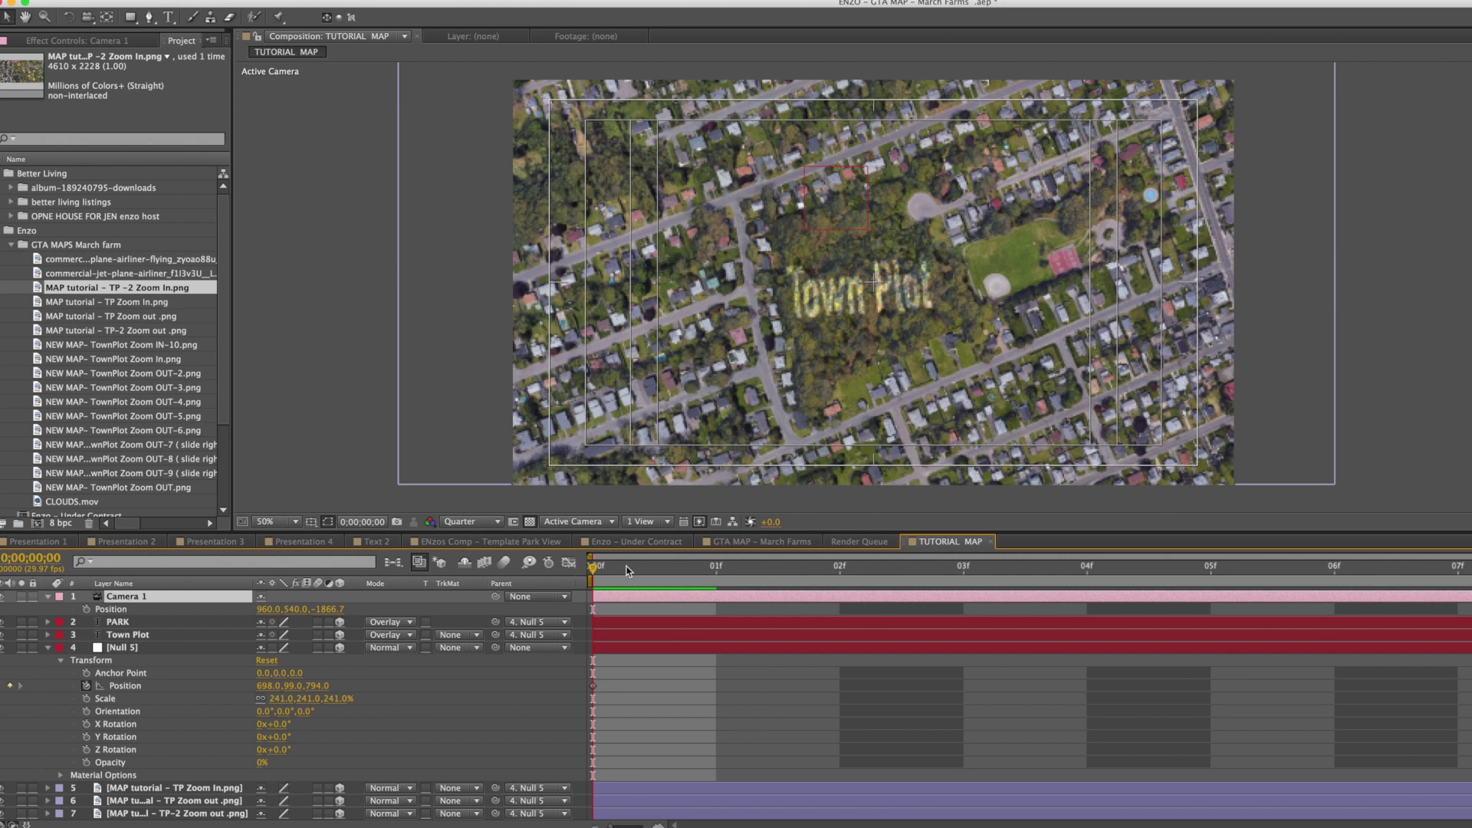
left_click_drag(595, 574, 713, 573)
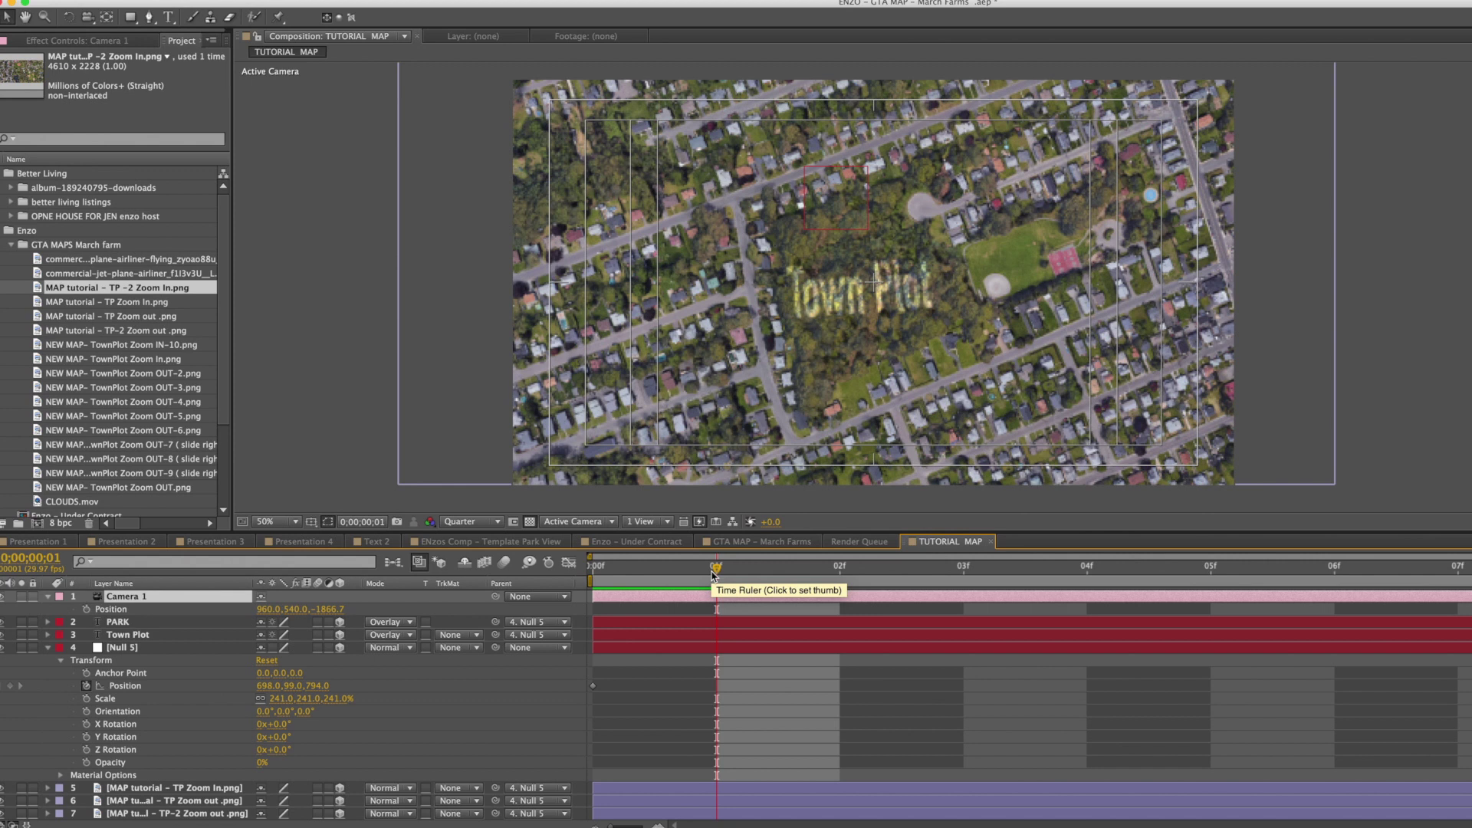
left_click(86, 609)
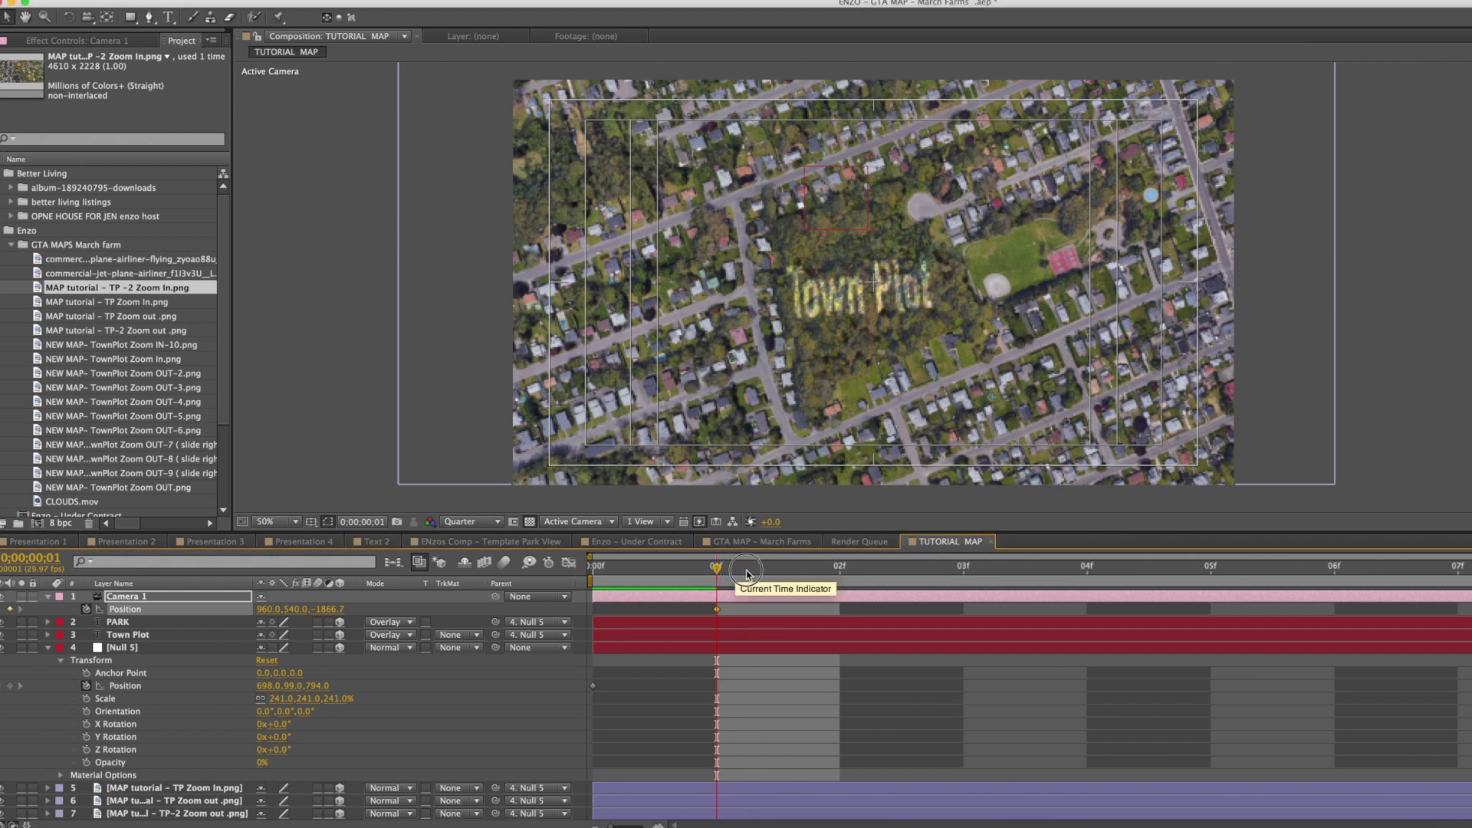
left_click(842, 571)
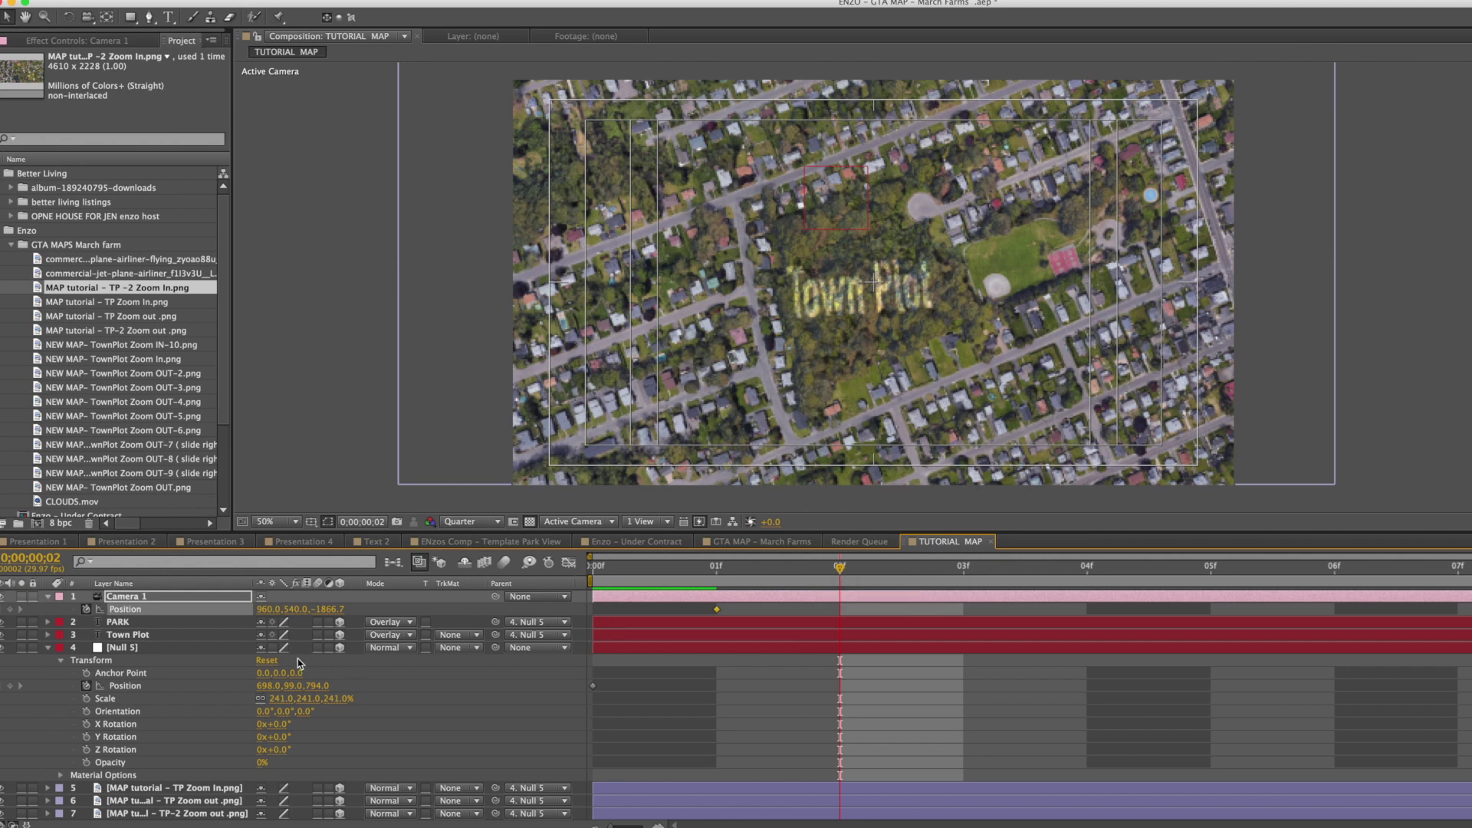
left_click(335, 610)
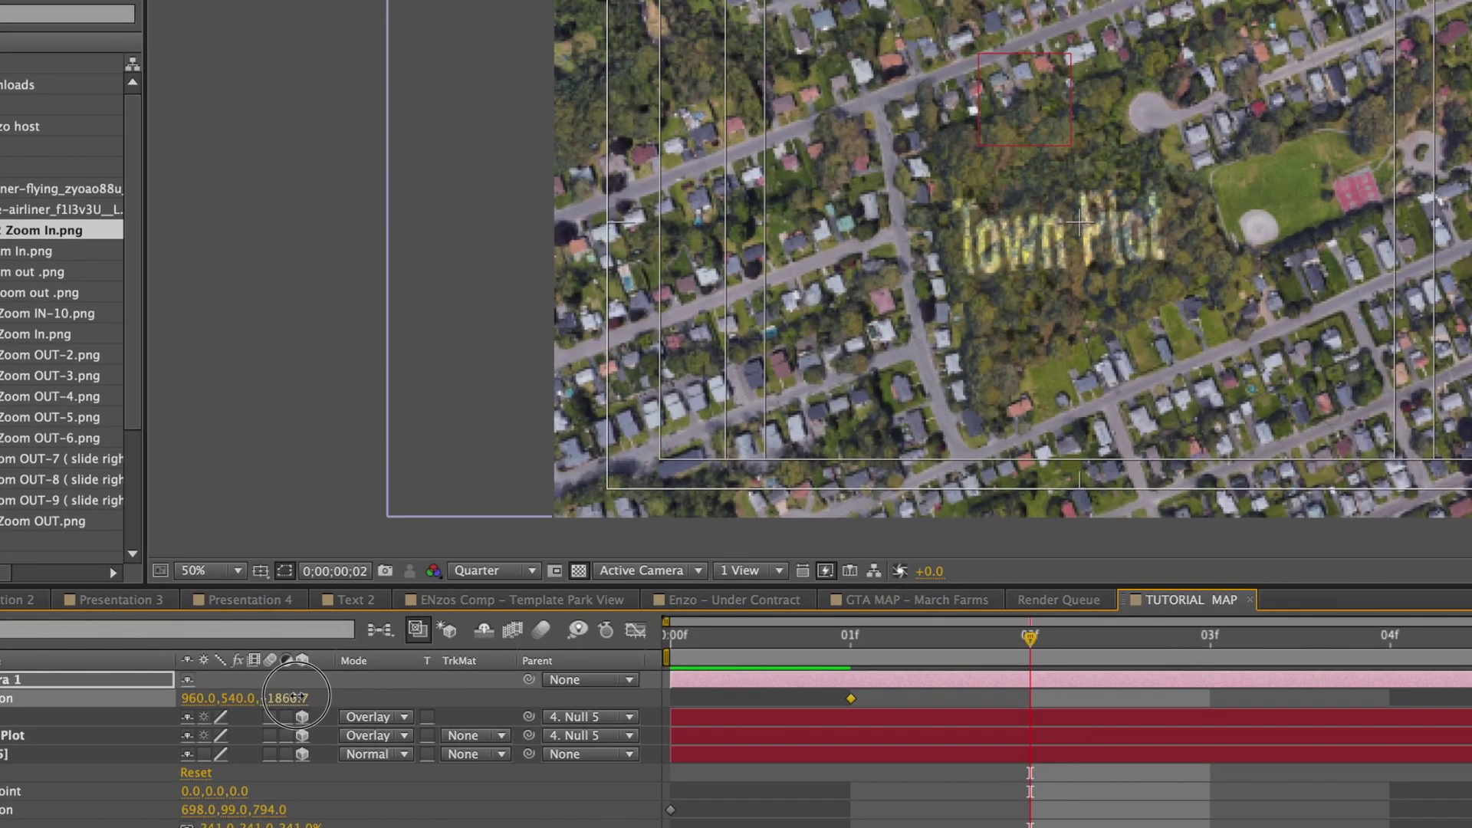
- At 02f pull Camera 1 back to Z about -4951.7 and set viewer magnification to 33.3%
left_click_drag(296, 698, 14, 634)
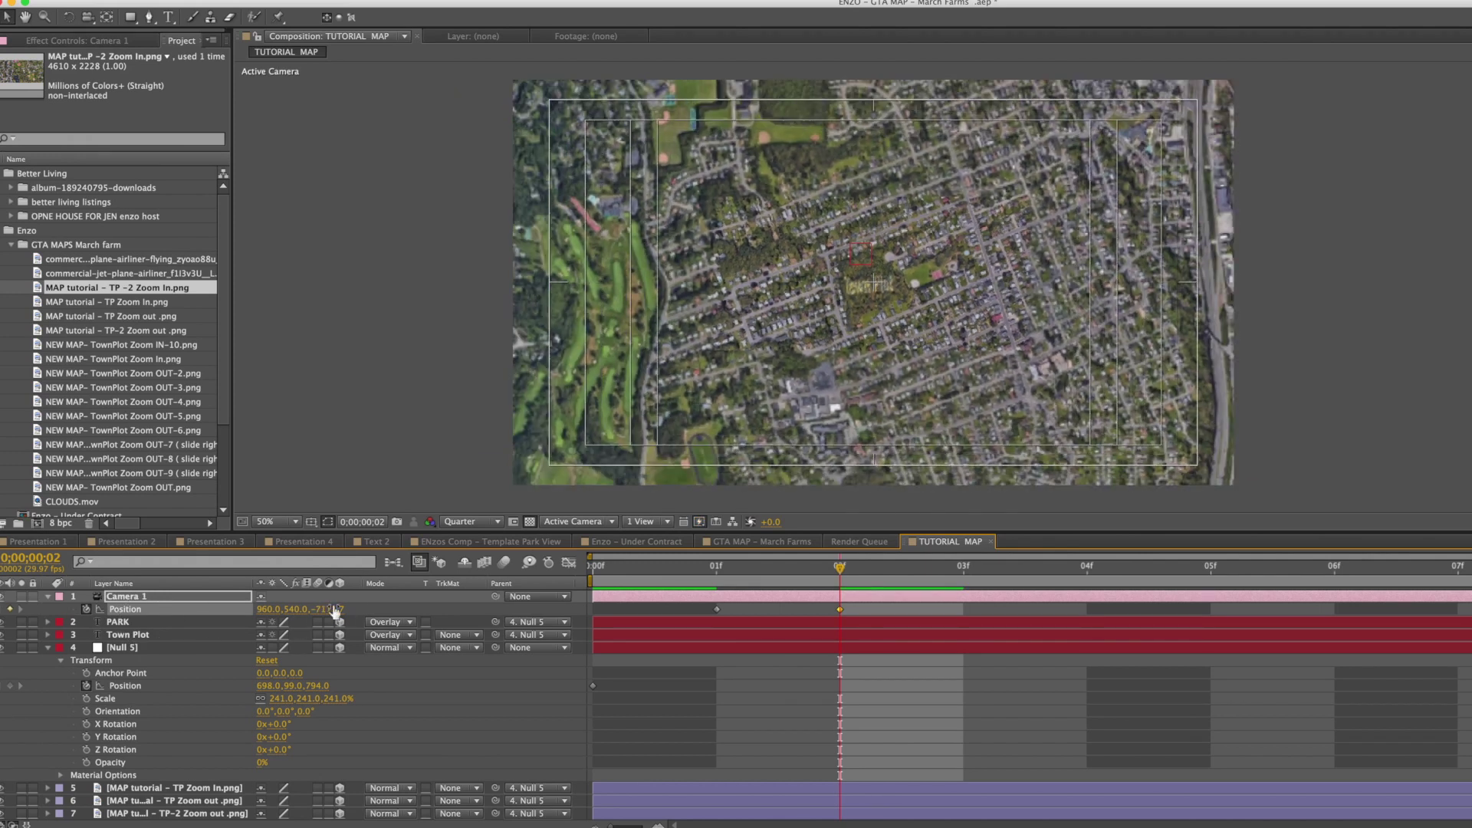
scroll(874, 282, "down", 1)
scroll(873, 282, "down", 2)
scroll(874, 283, "up", 2)
left_click_drag(335, 611, 383, 616)
scroll(874, 282, "down", 4)
left_click(276, 522)
left_click(281, 617)
scroll(874, 282, "up", 2)
left_click_drag(839, 568, 853, 572)
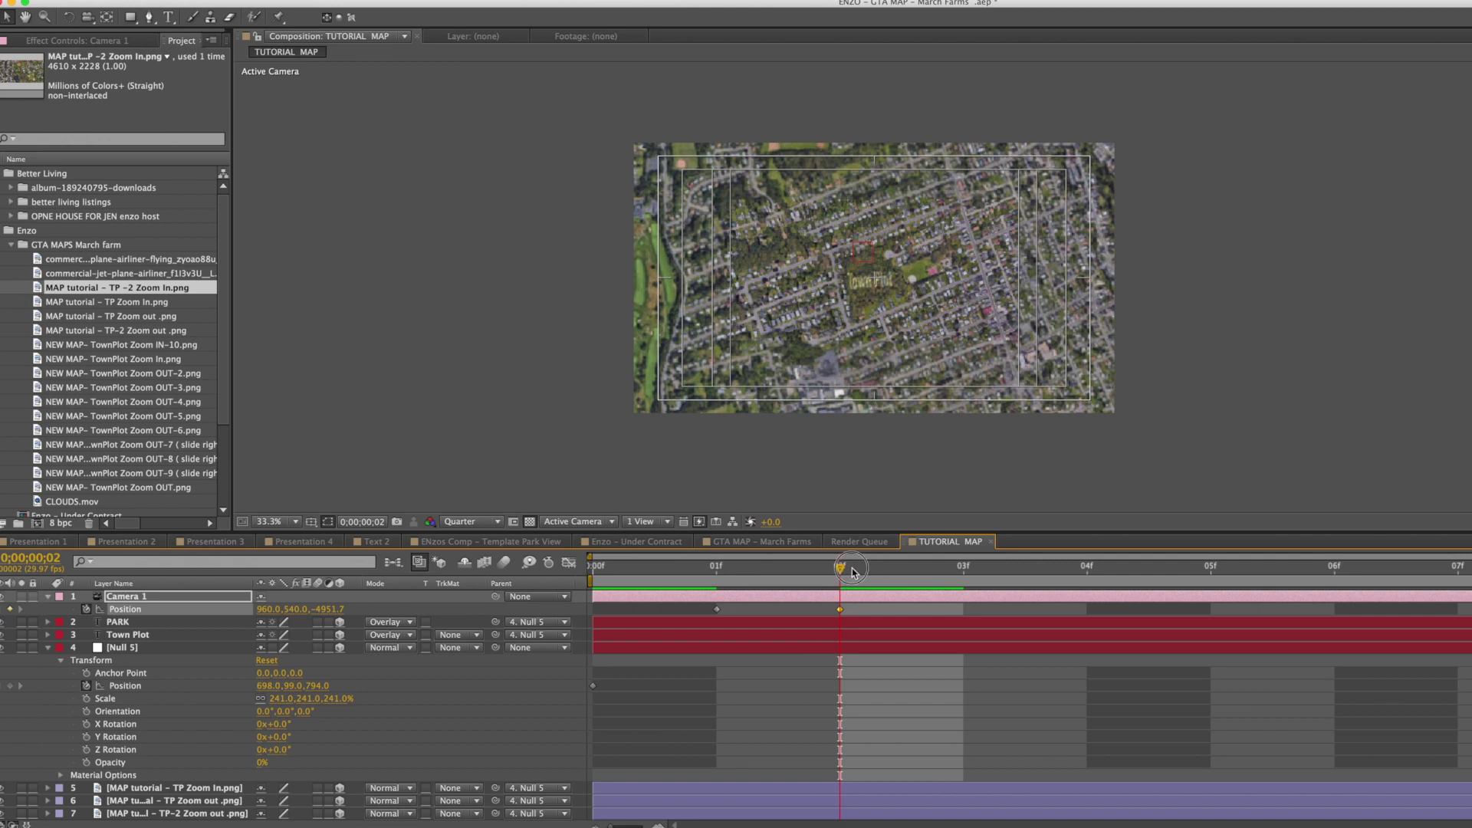
left_click(859, 570)
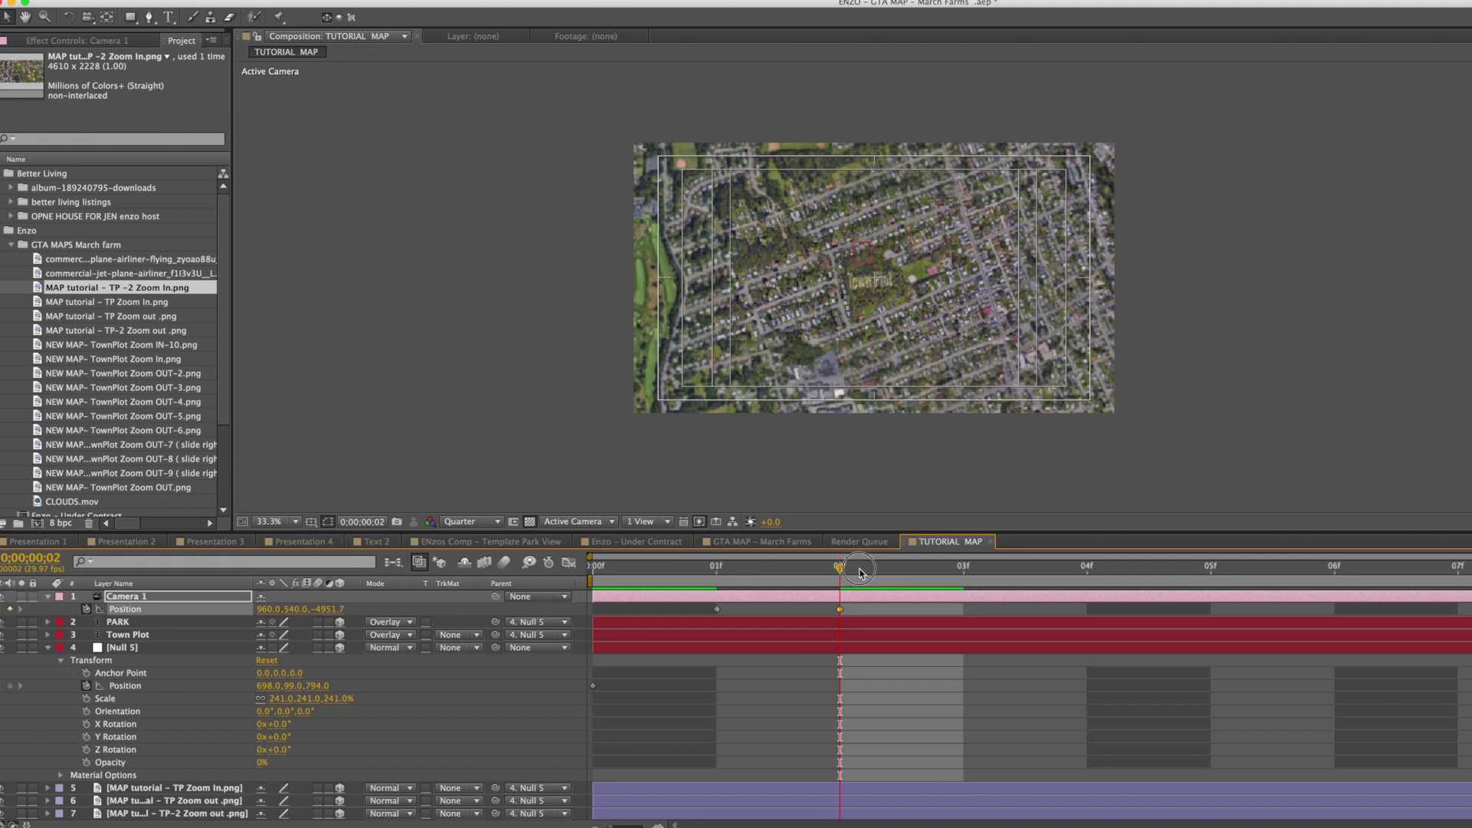
- Move on to 04f and pull Camera 1 further back to Z -5744.7
left_click(182, 601)
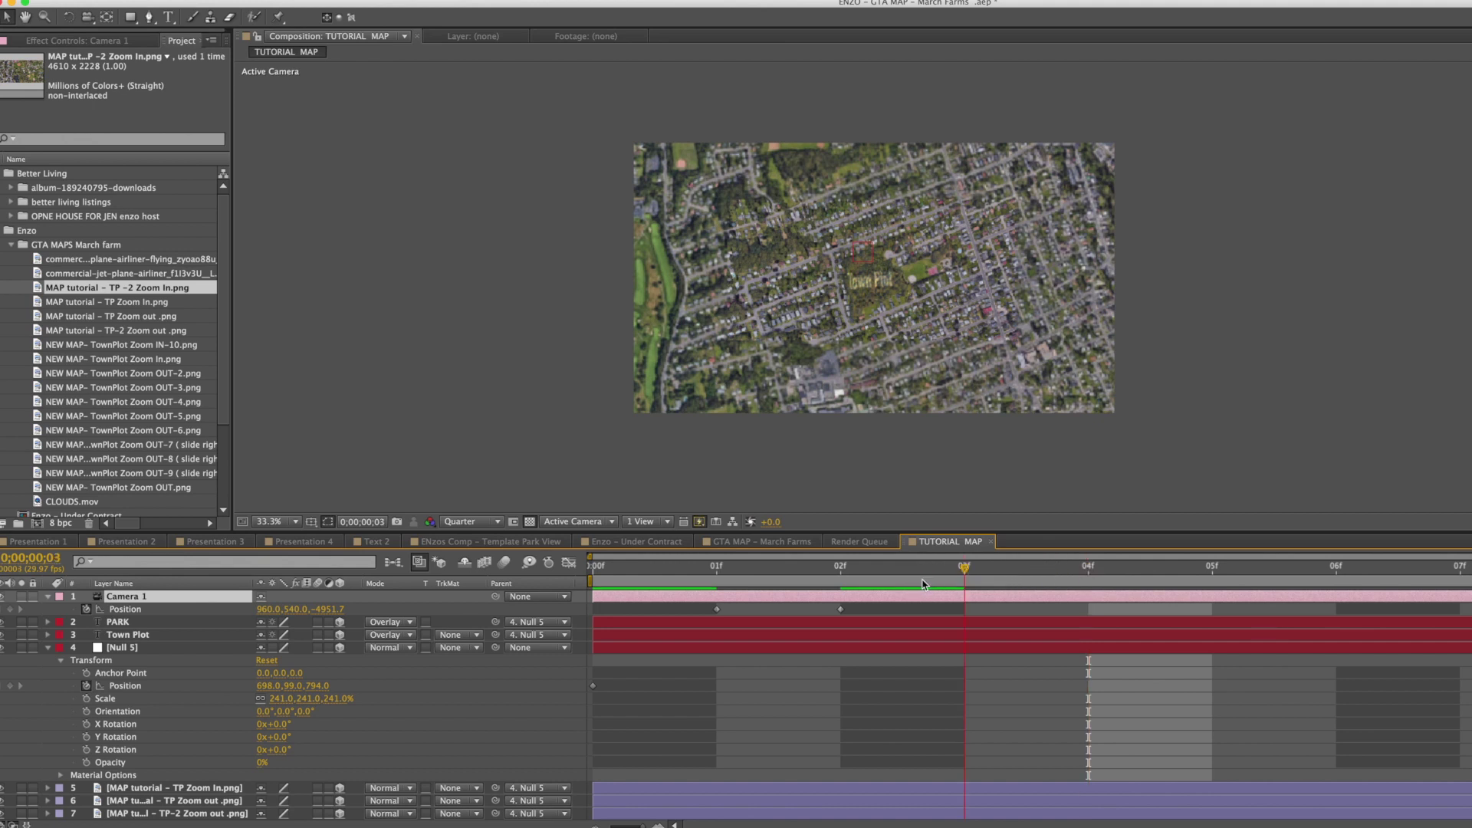
key("Page_Down")
key("Page_Down")
left_click_drag(335, 613, 6, 658)
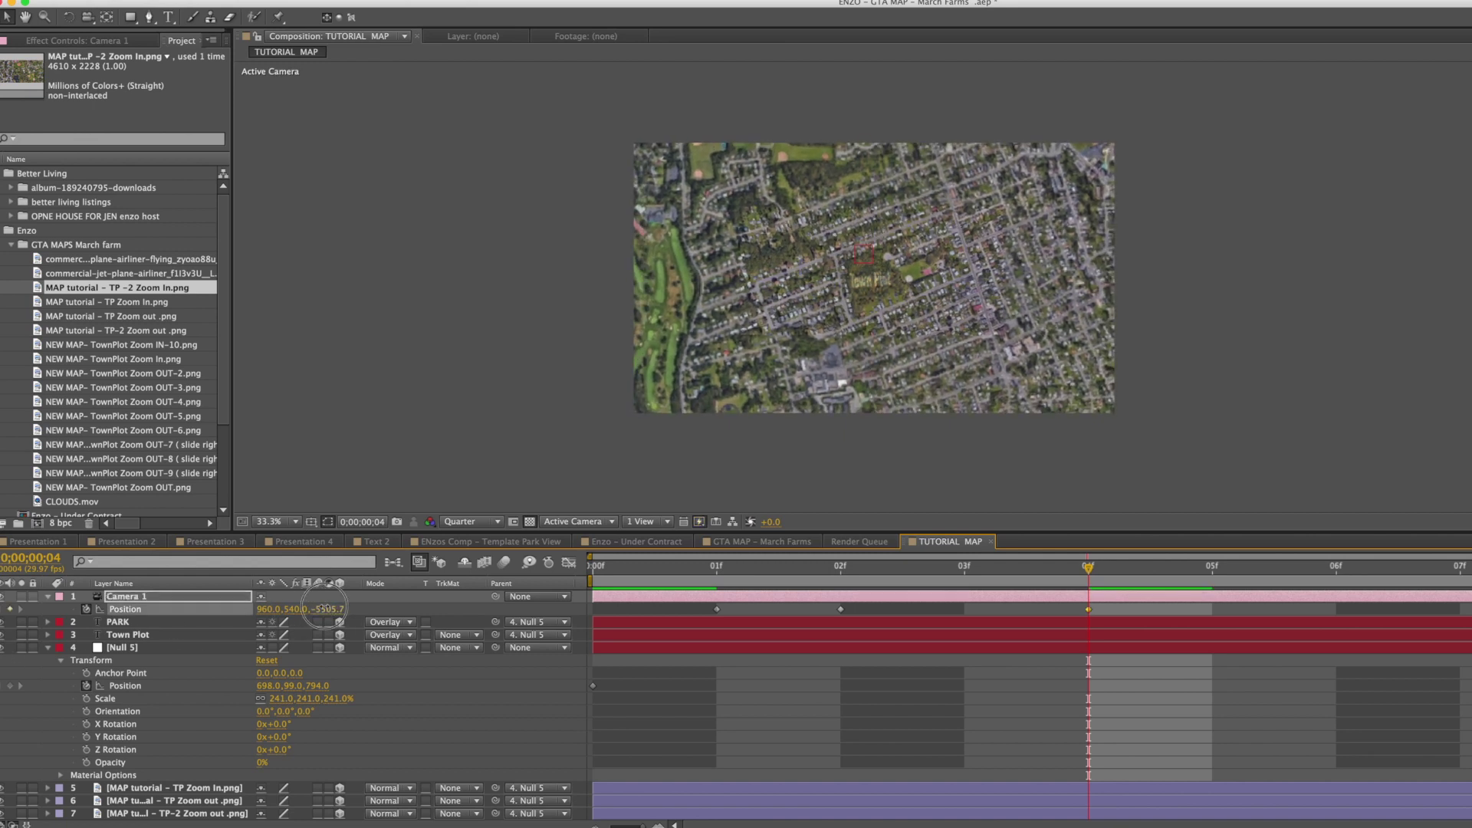
left_click_drag(325, 609, 170, 618)
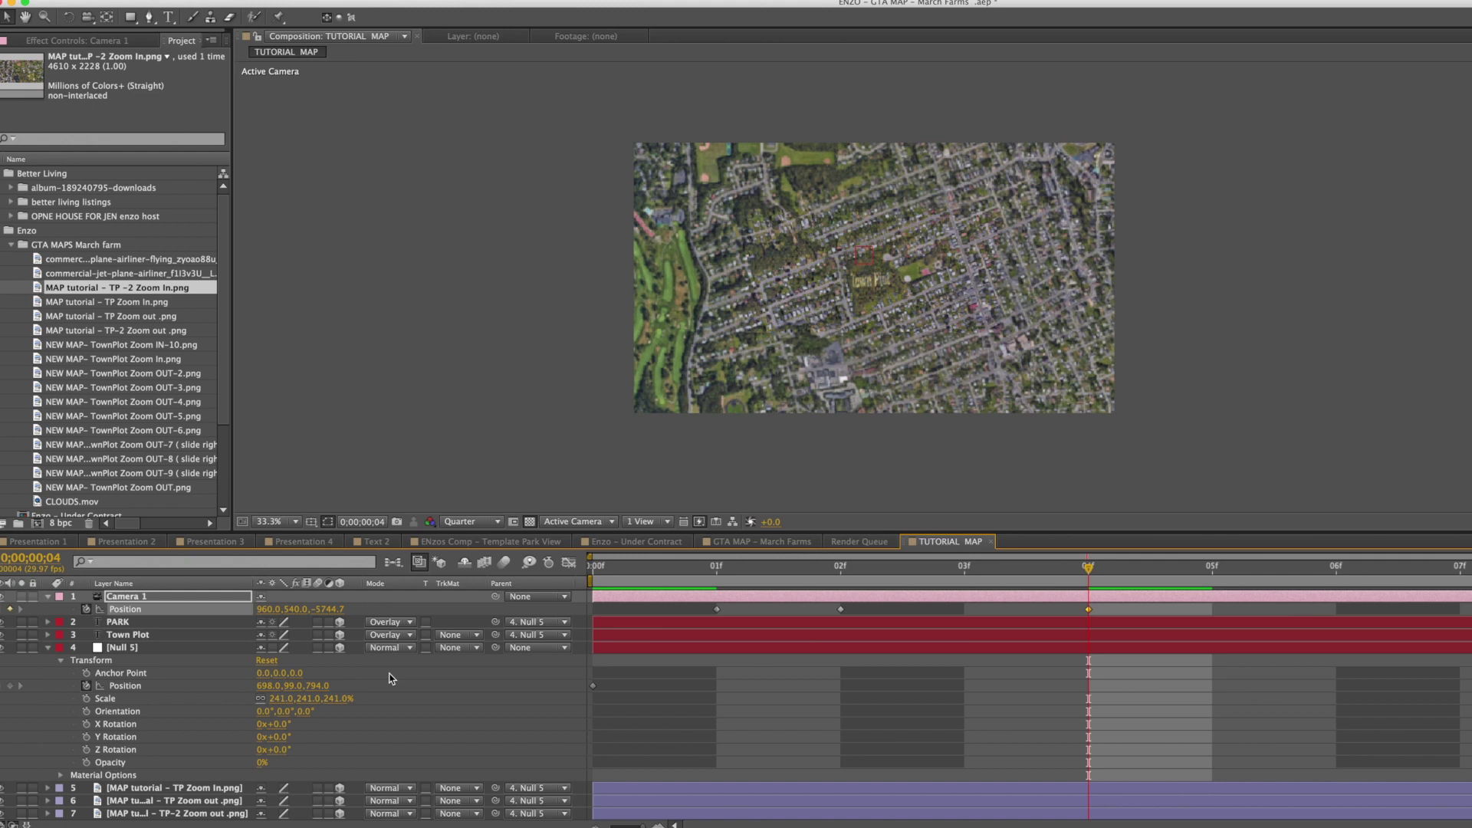
- Keyframe Null 5's Position at 04f, then at 05f slide the map to -4191, 13129
left_click(135, 650)
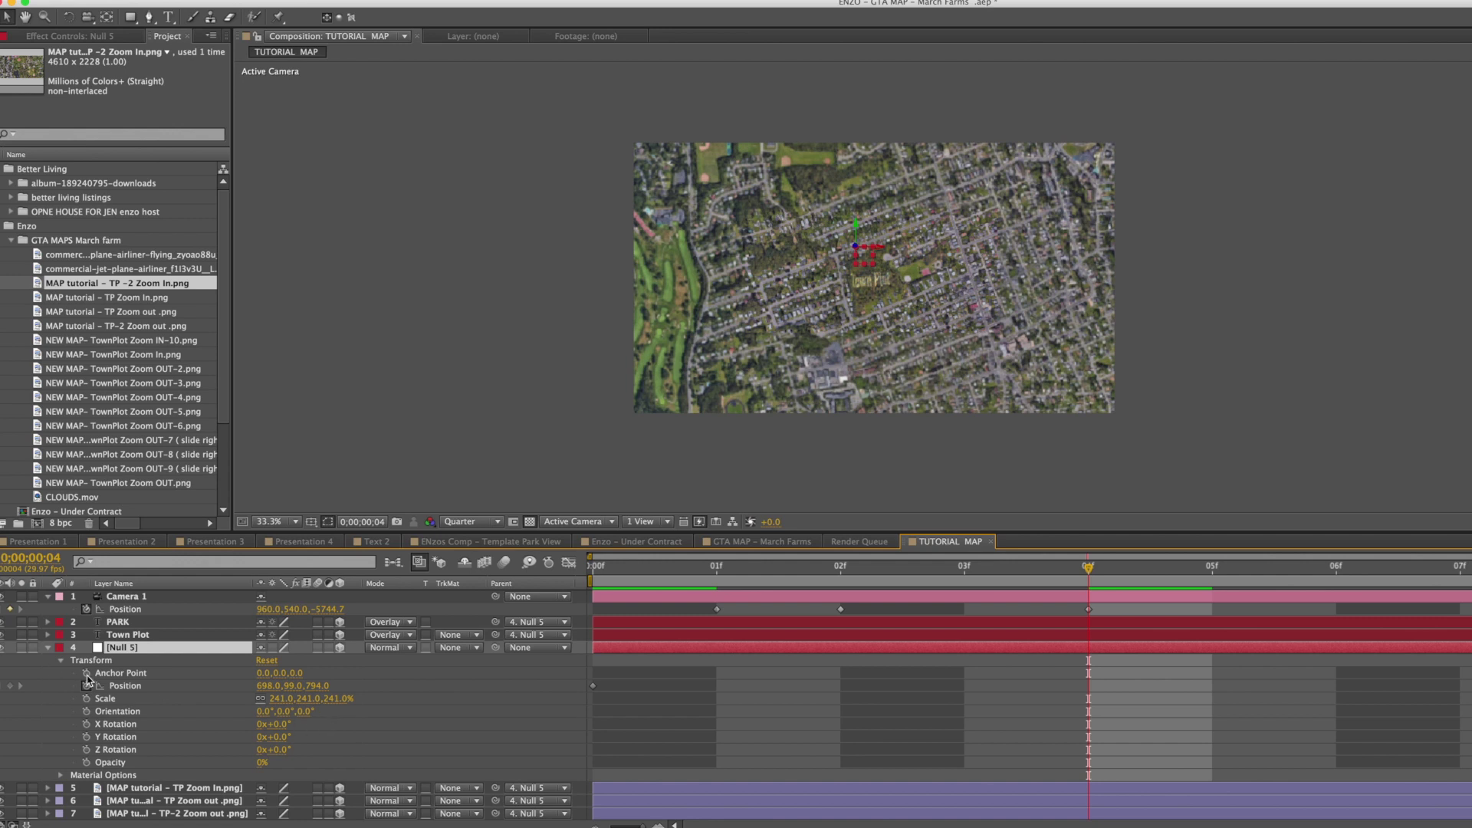
left_click(10, 686)
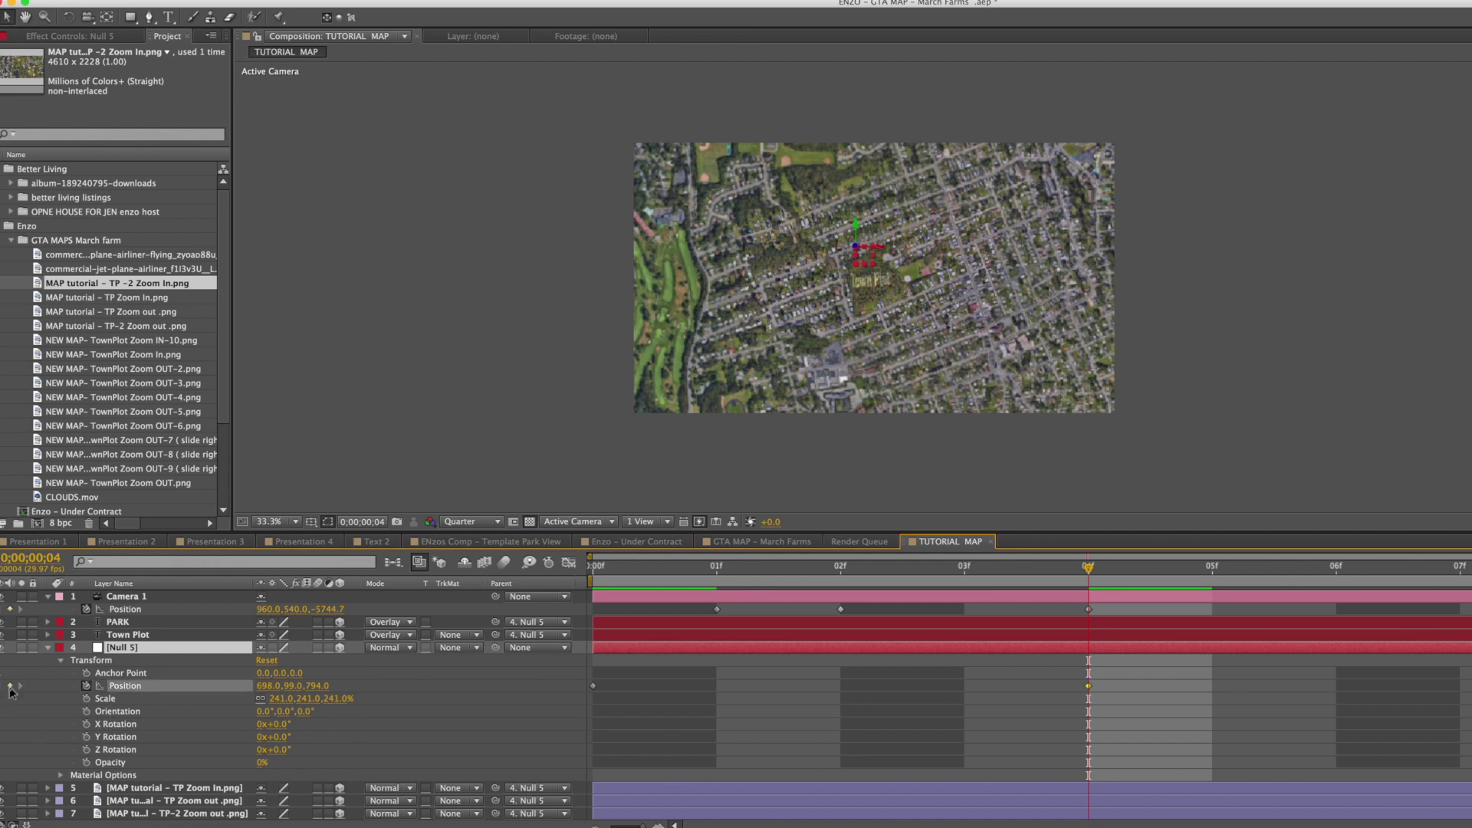
left_click(1216, 574)
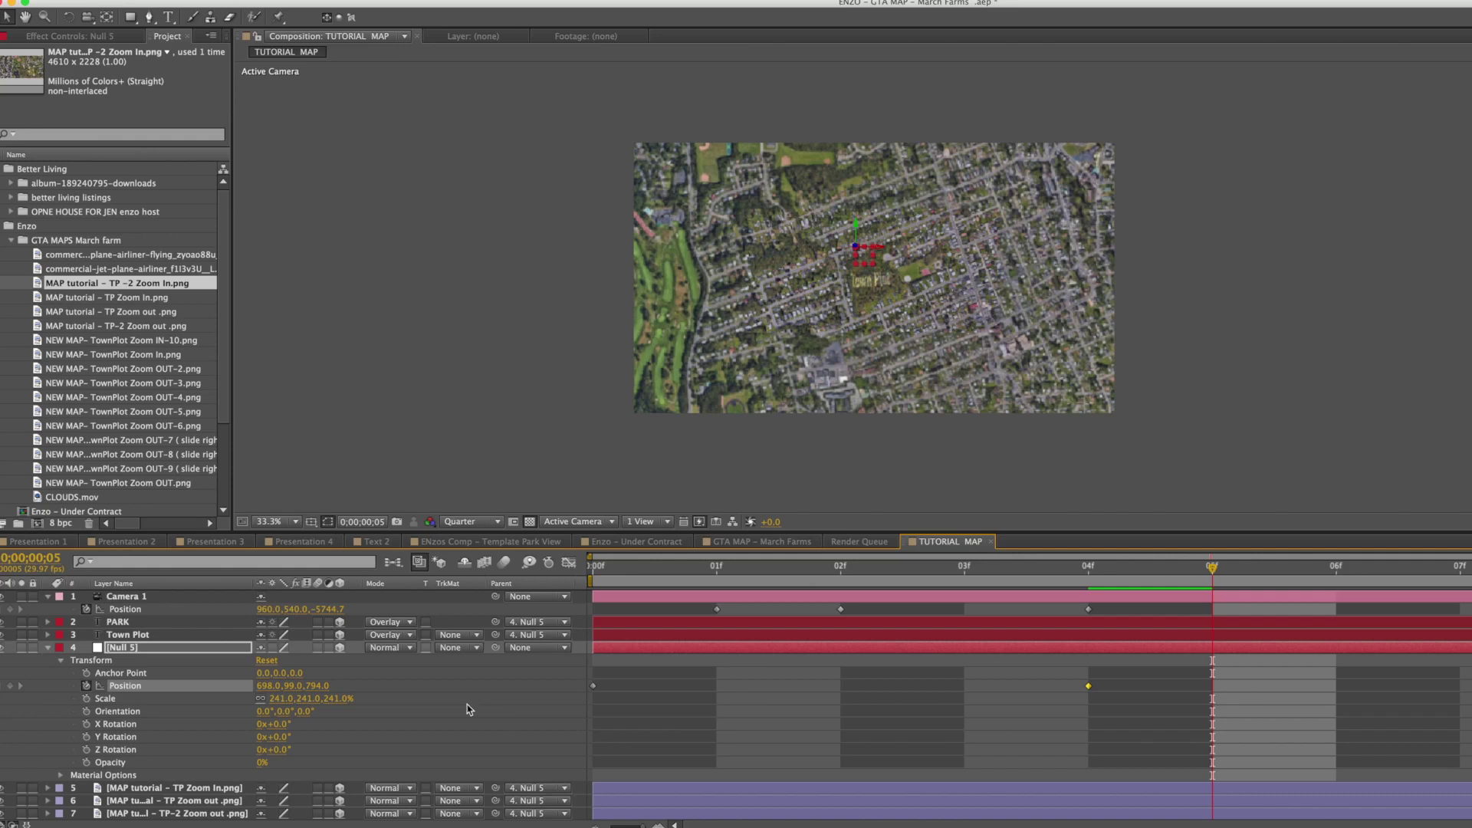
left_click(148, 601)
left_click(138, 648)
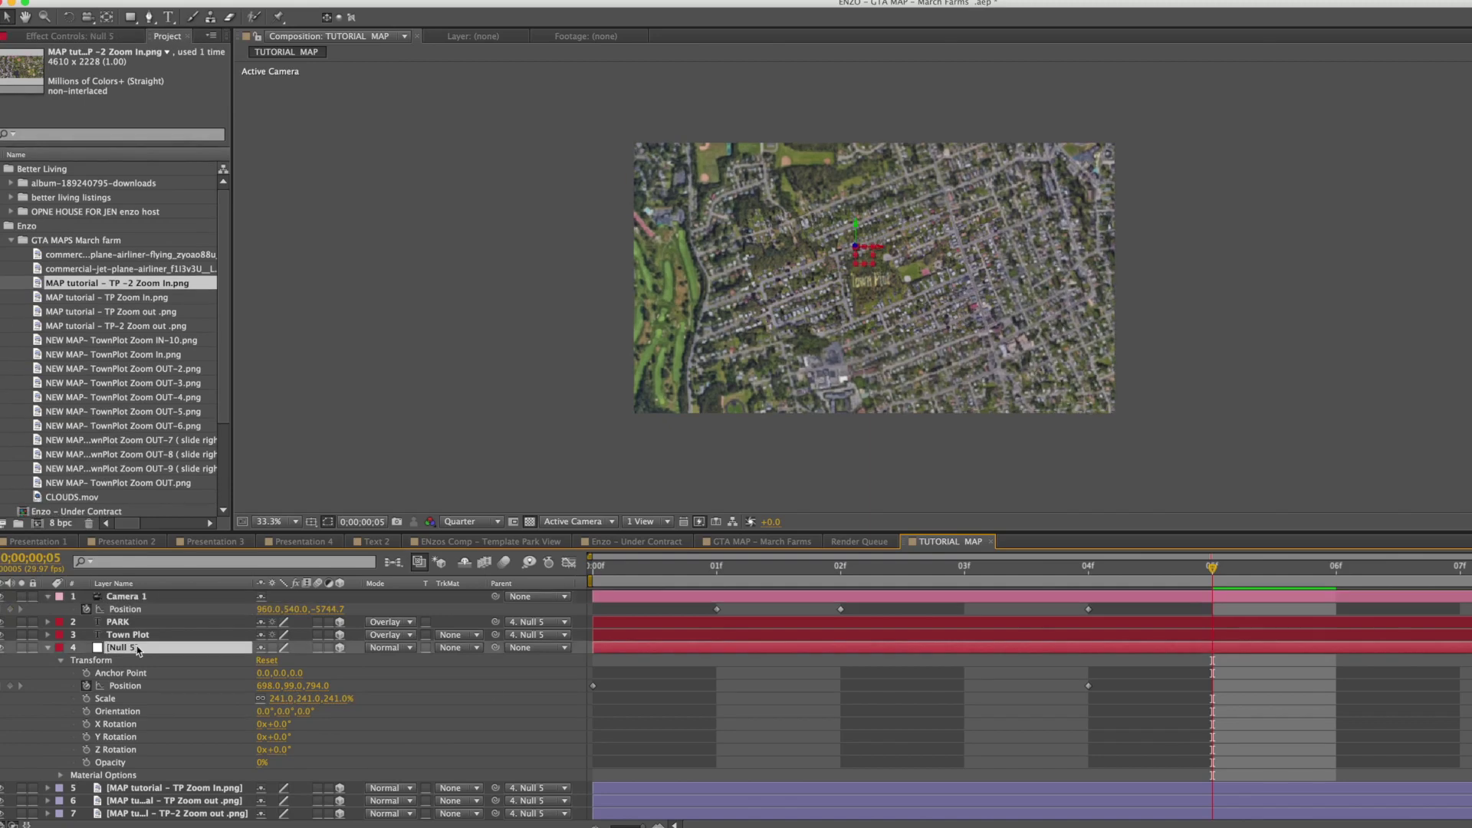
left_click(316, 686)
left_click_drag(318, 686, 1368, 681)
key("comma")
key("comma")
left_click_drag(267, 687, 568, 661)
scroll(293, 527, "up", 1)
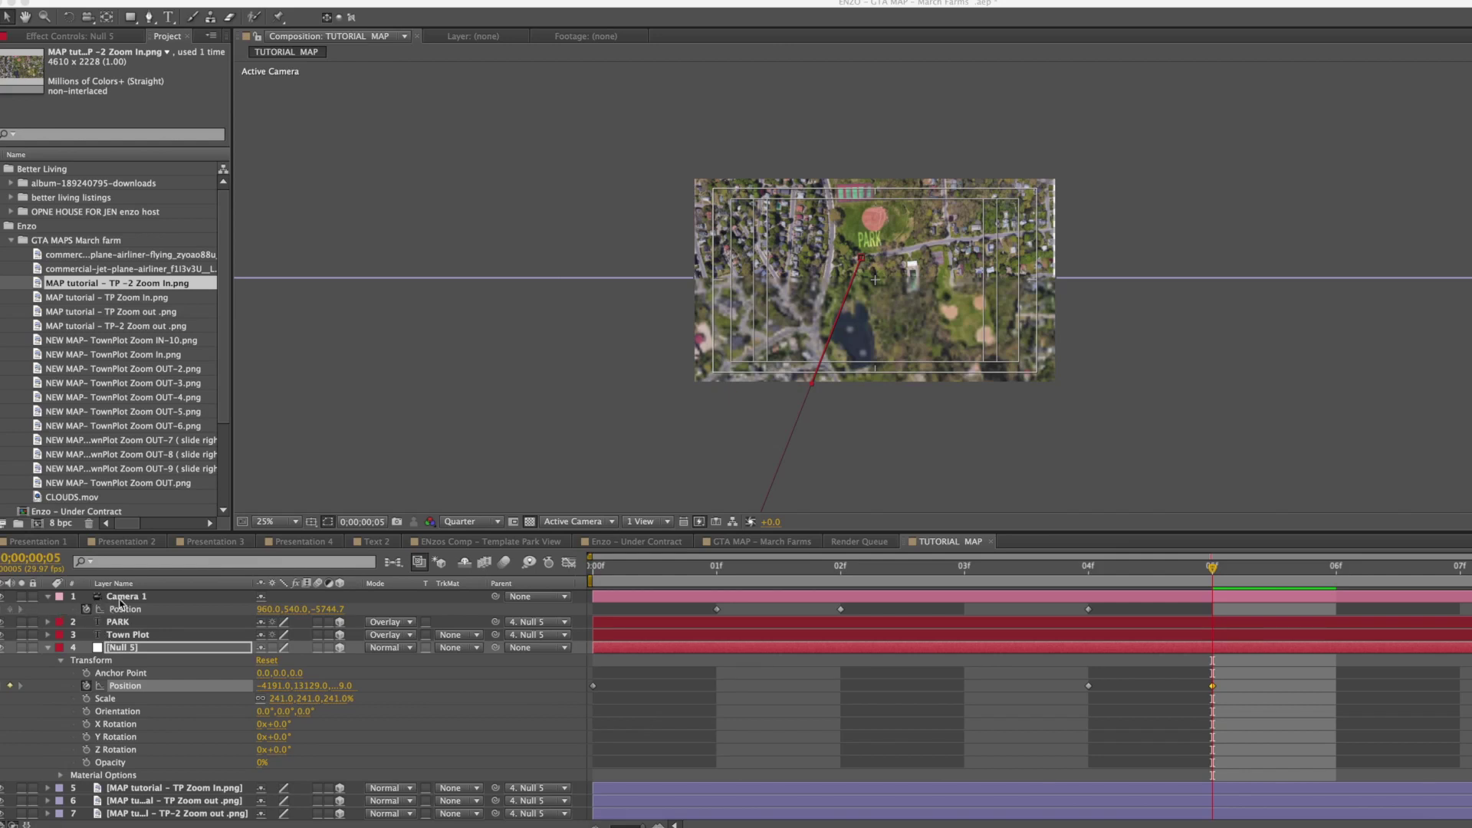
- Hold Camera 1 with a 05f keyframe, then at 06f push it to Z -4252.7 and nudge Null 5
left_click(120, 597)
left_click(10, 609)
left_click(1288, 567)
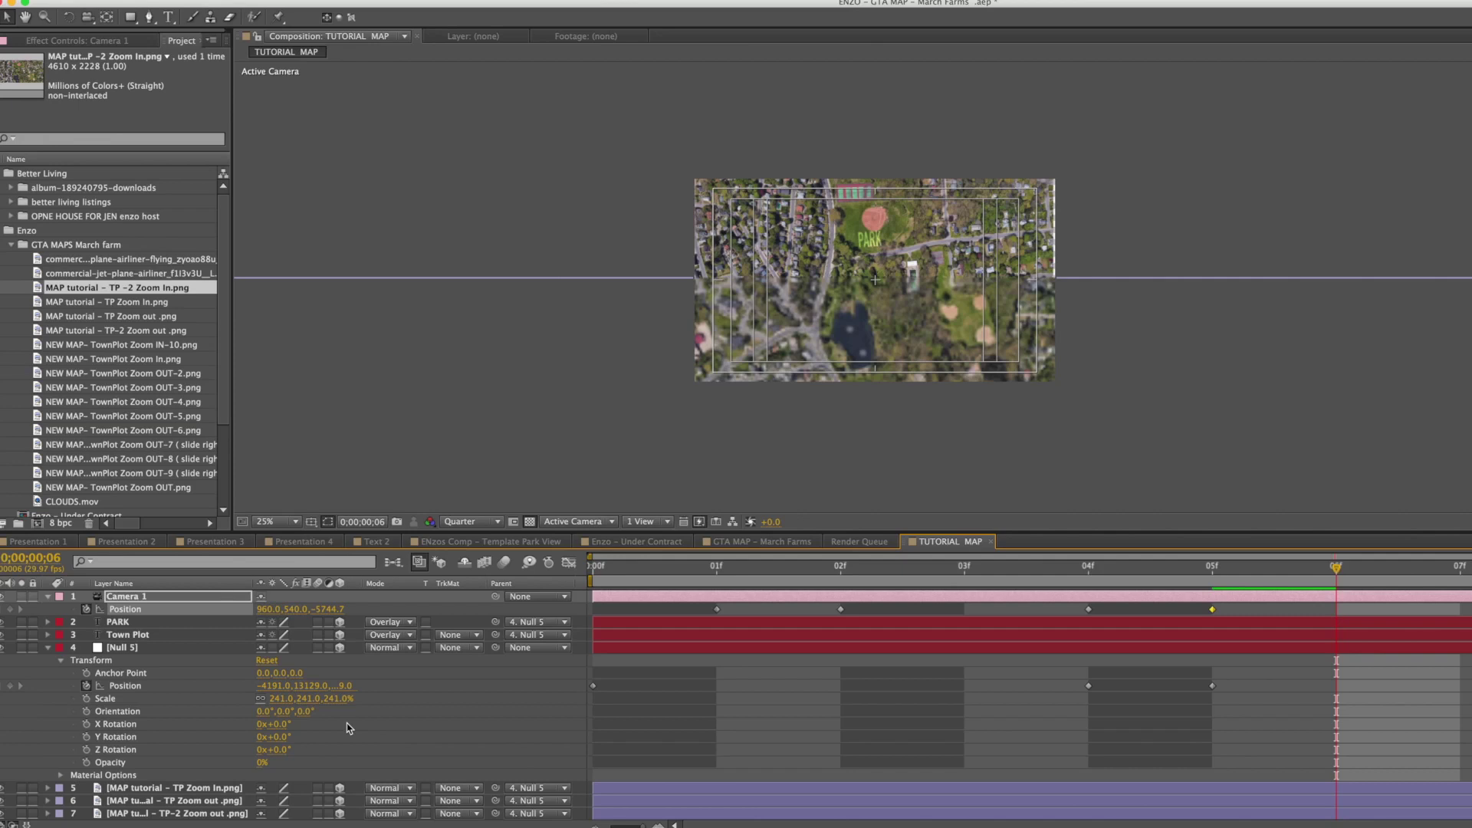
left_click_drag(330, 610, 398, 609)
left_click_drag(298, 609, 399, 610)
left_click_drag(345, 693, 527, 677)
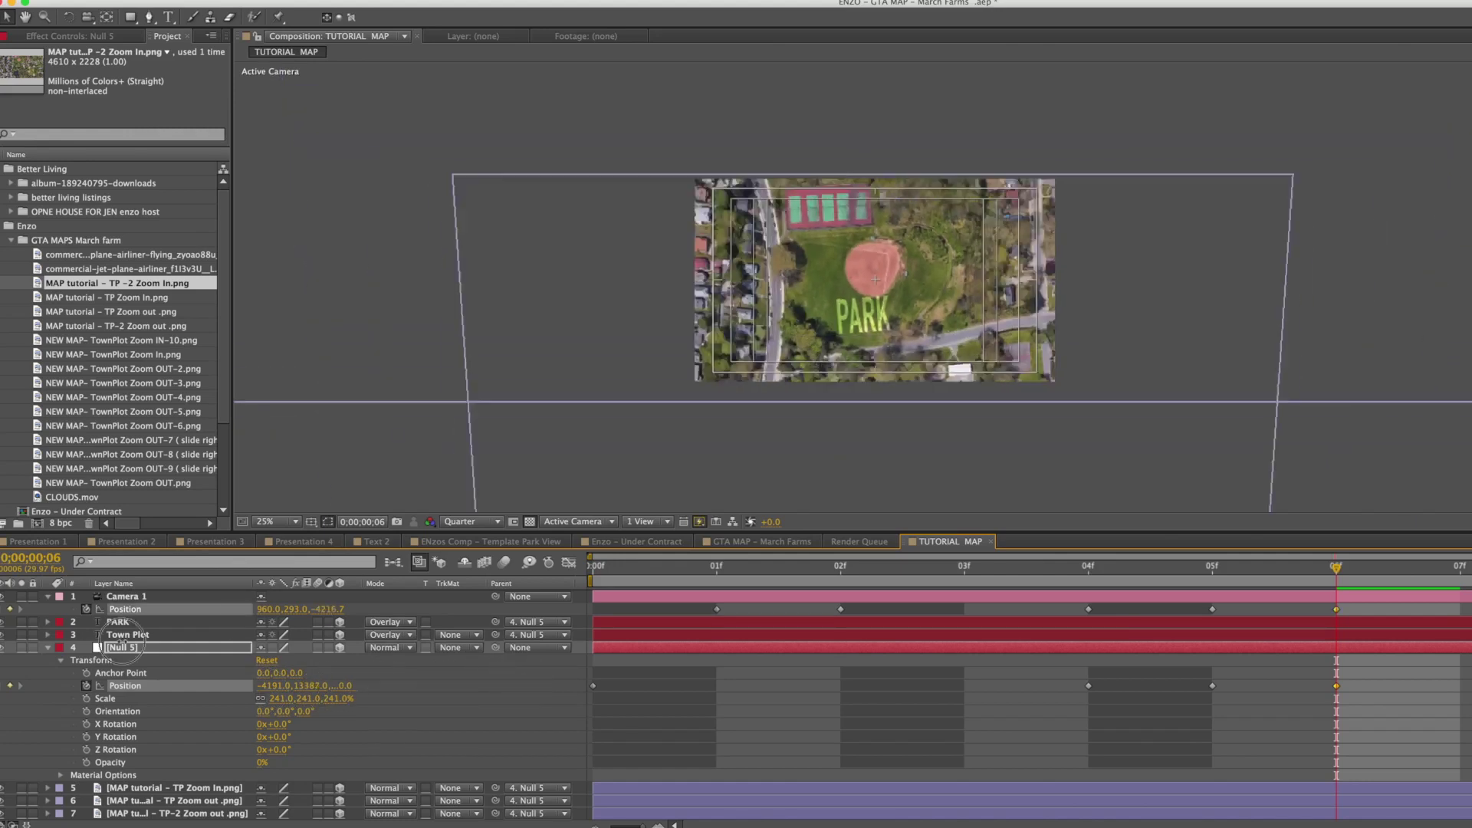
left_click_drag(330, 610, 303, 610)
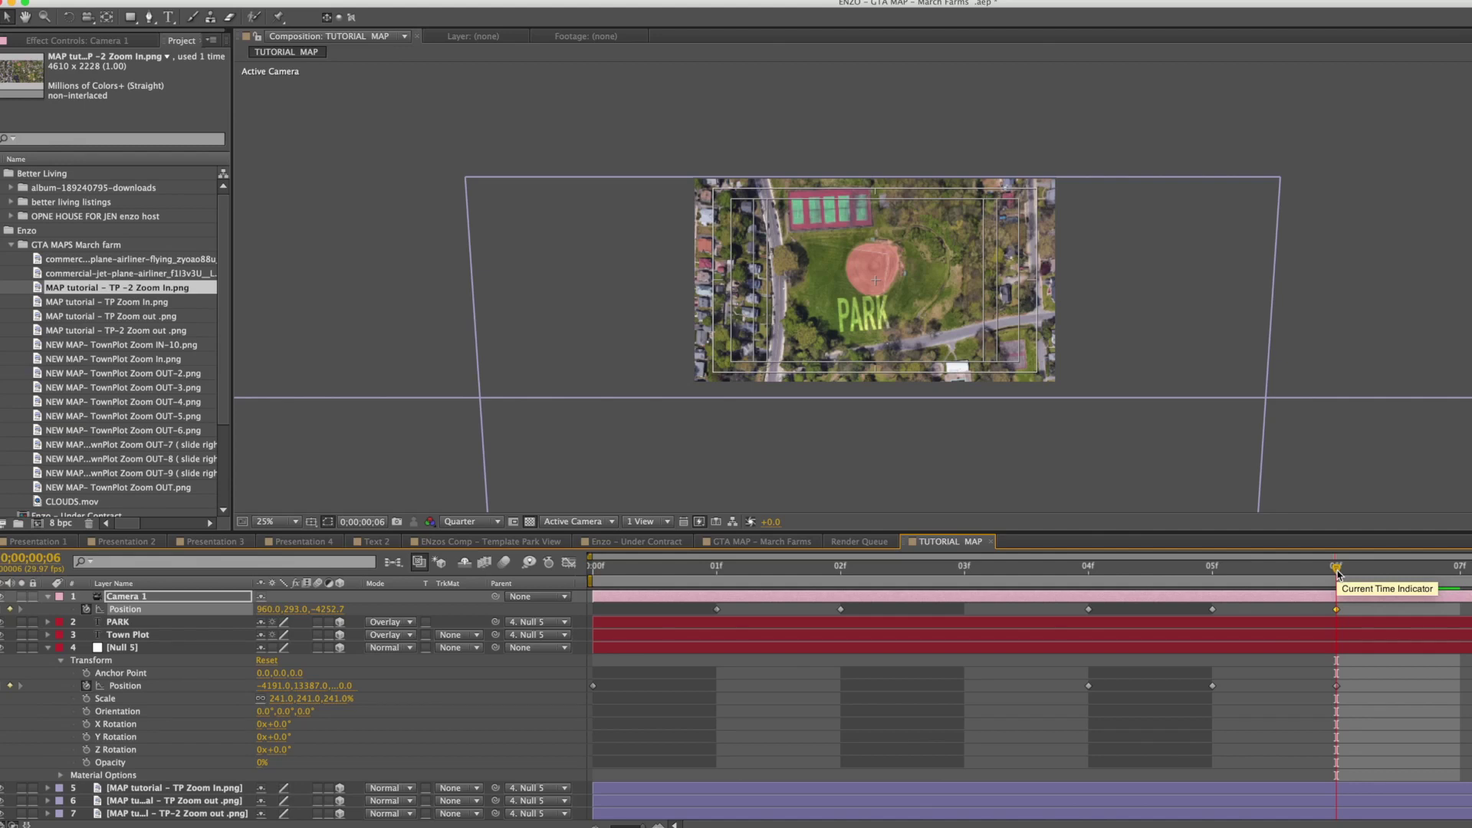
- Apply Easy Ease to every Camera 1 and Null 5 Position keyframe and preview the move
mouse_move(1338, 574)
left_mouse_down()
mouse_move(1088, 571)
mouse_move(1337, 571)
left_mouse_up()
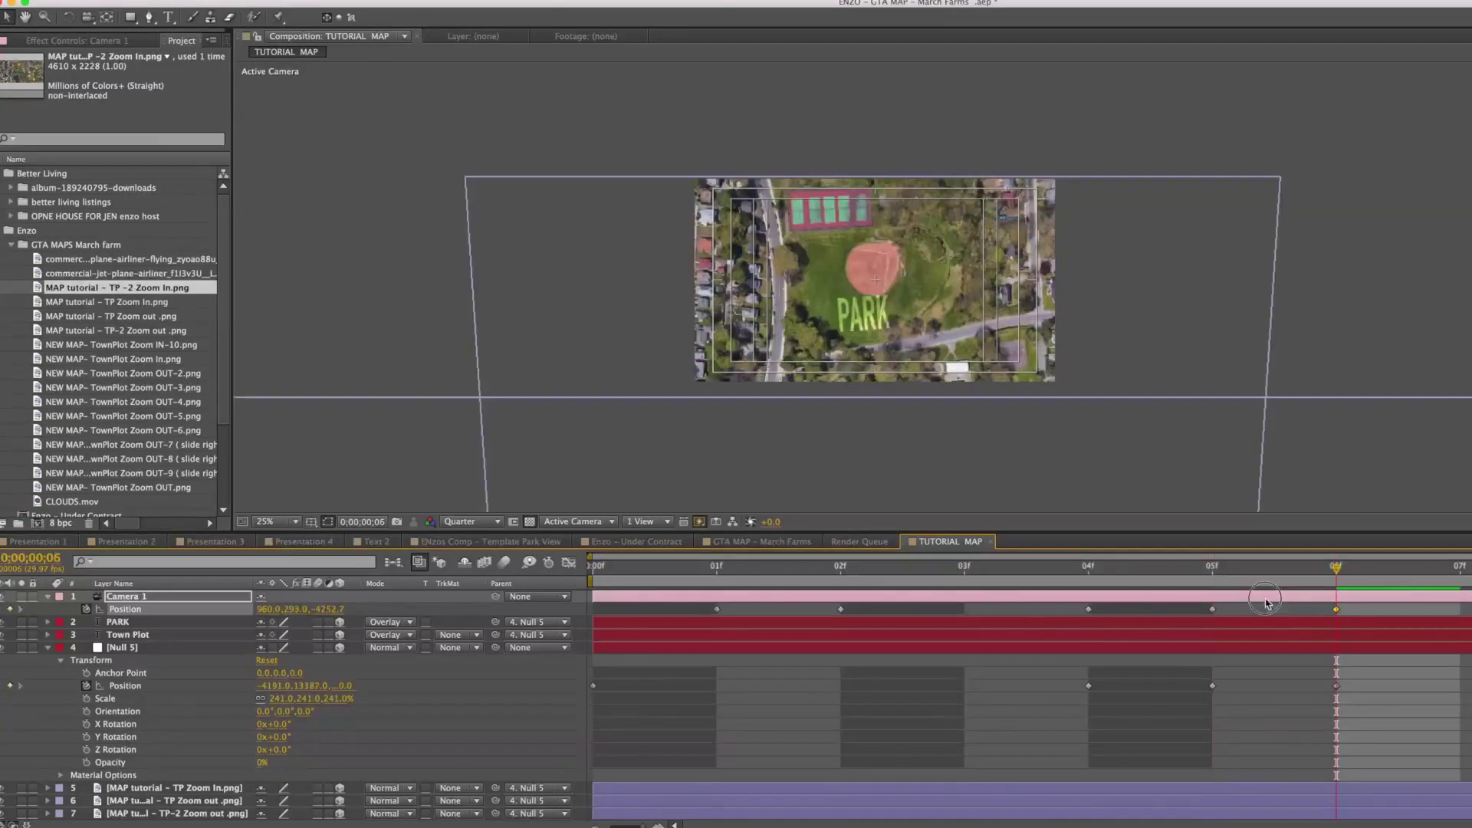
left_click(599, 608)
left_click_drag(593, 610, 1460, 721)
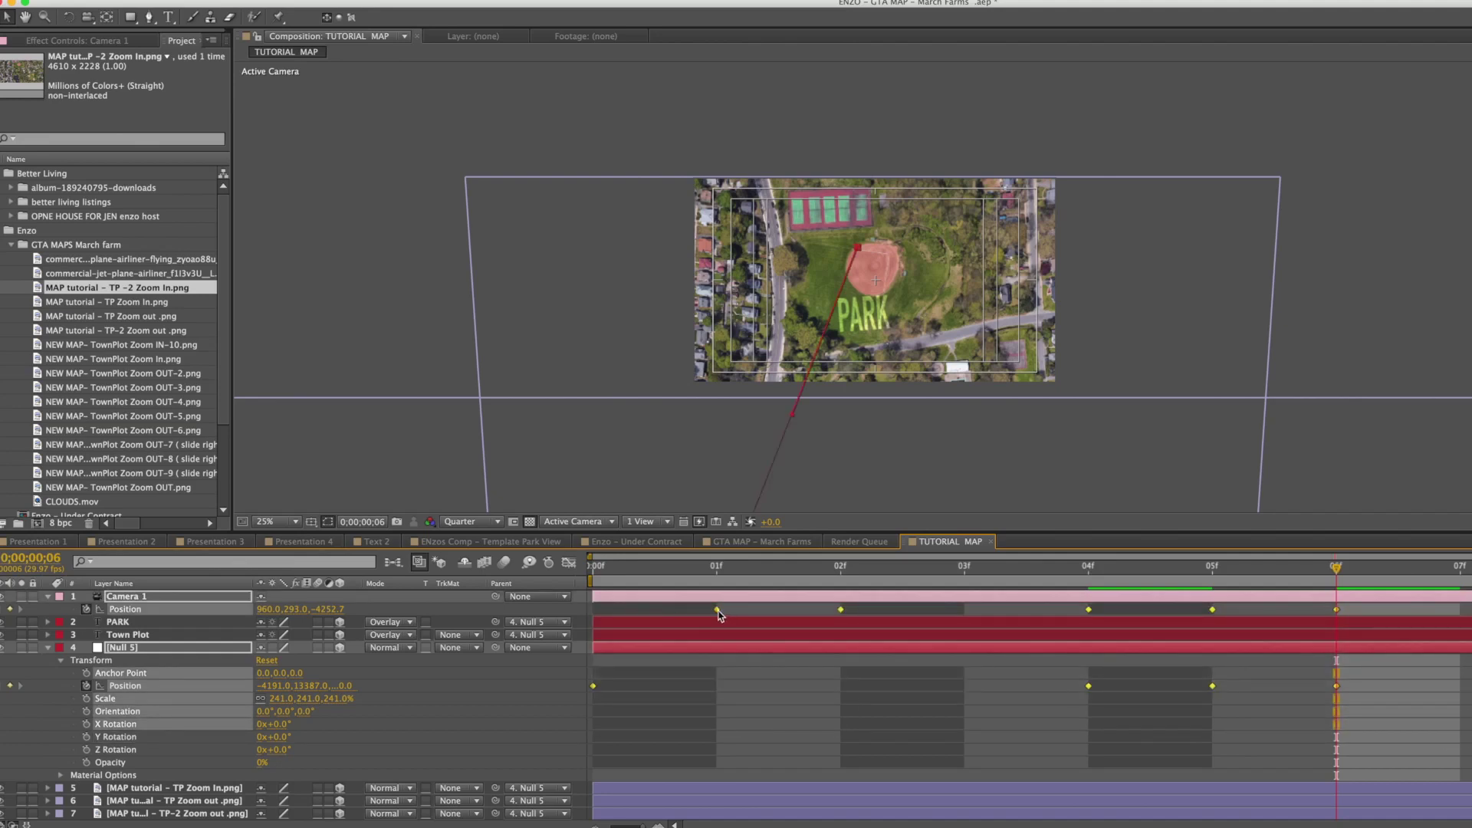
right_click(721, 610)
mouse_move(812, 769)
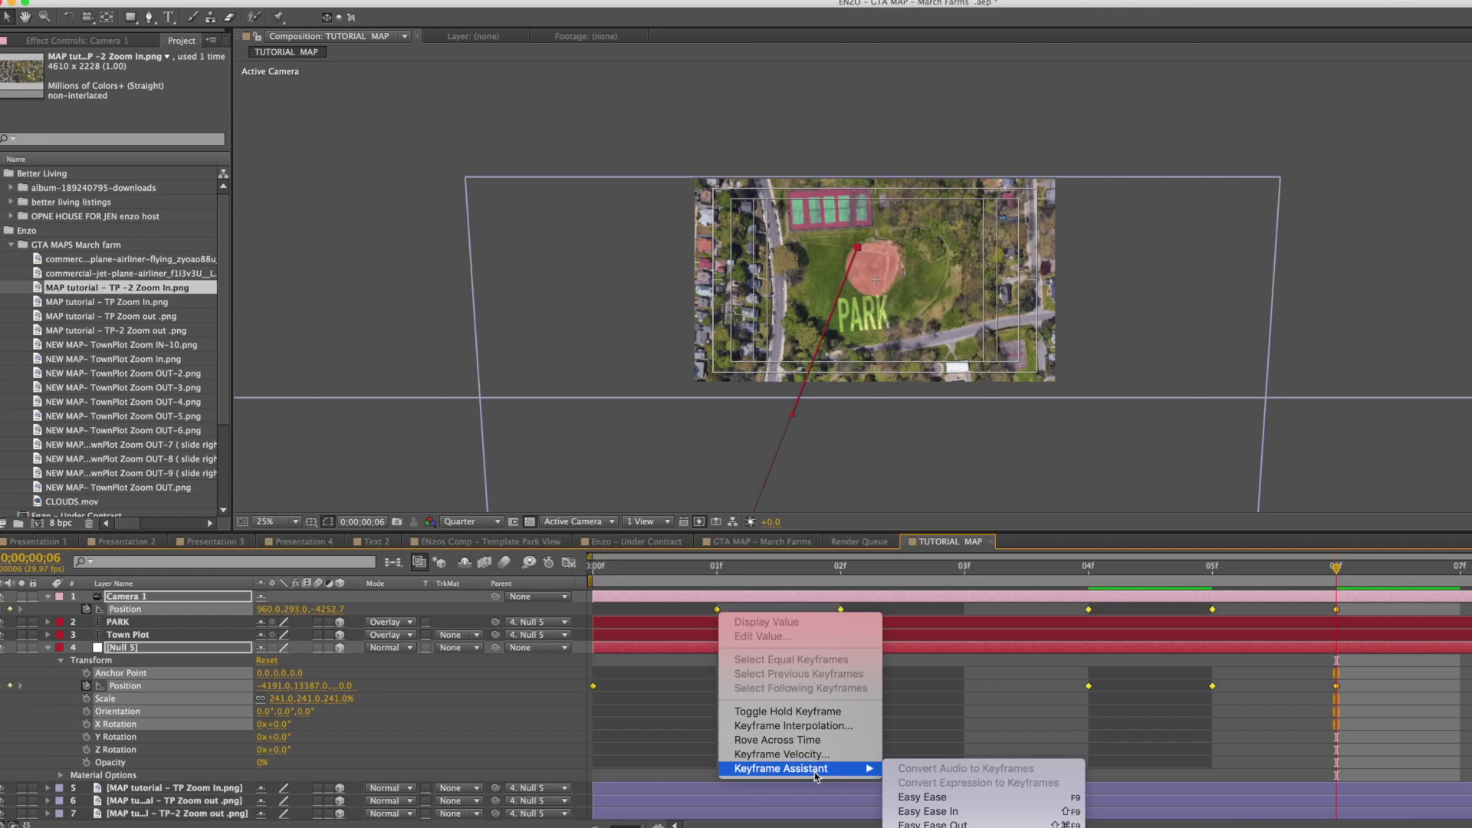
left_click(930, 800)
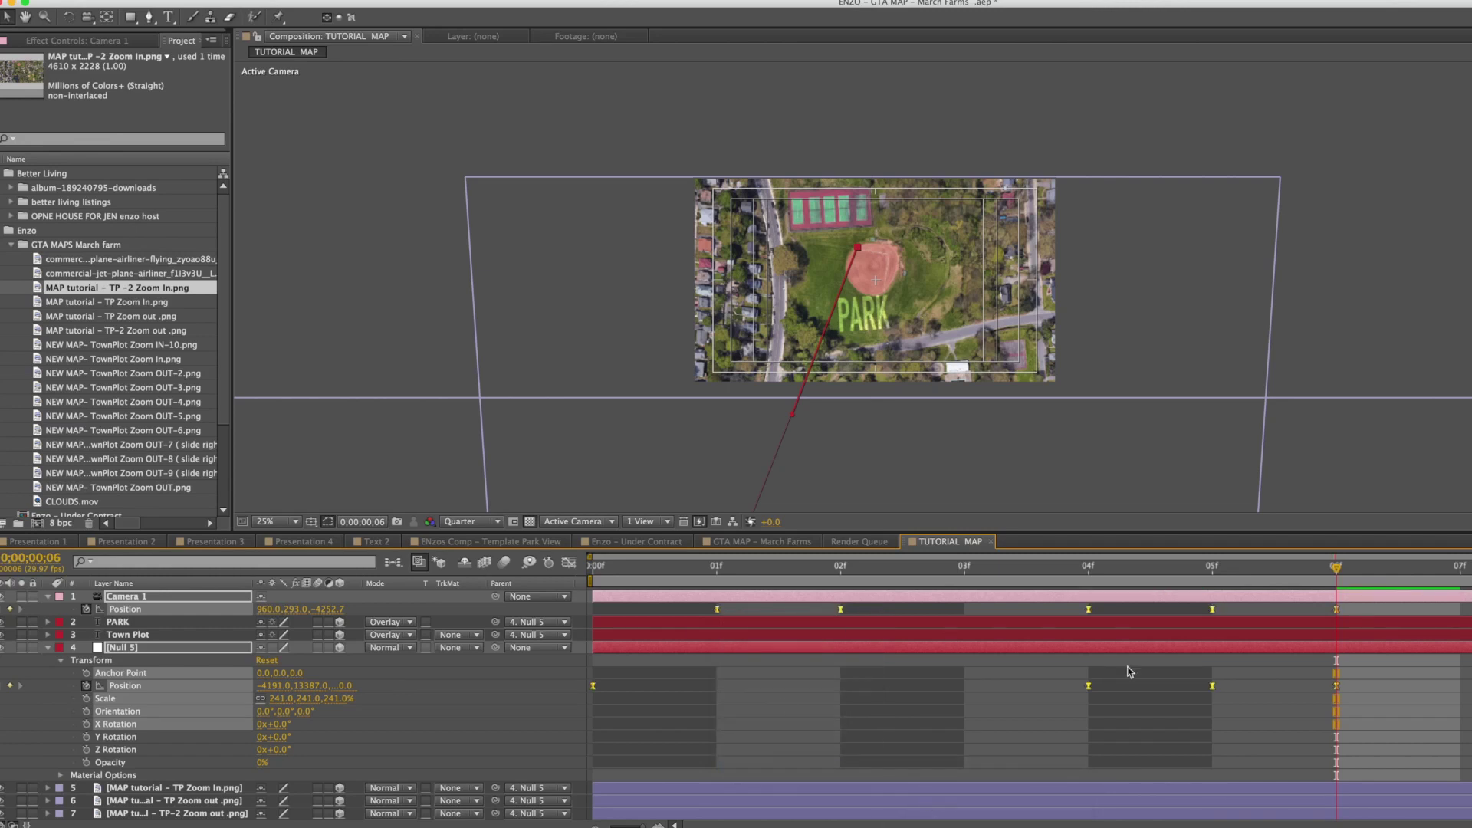
left_click_drag(1337, 574, 1306, 610)
key("super+Tab")
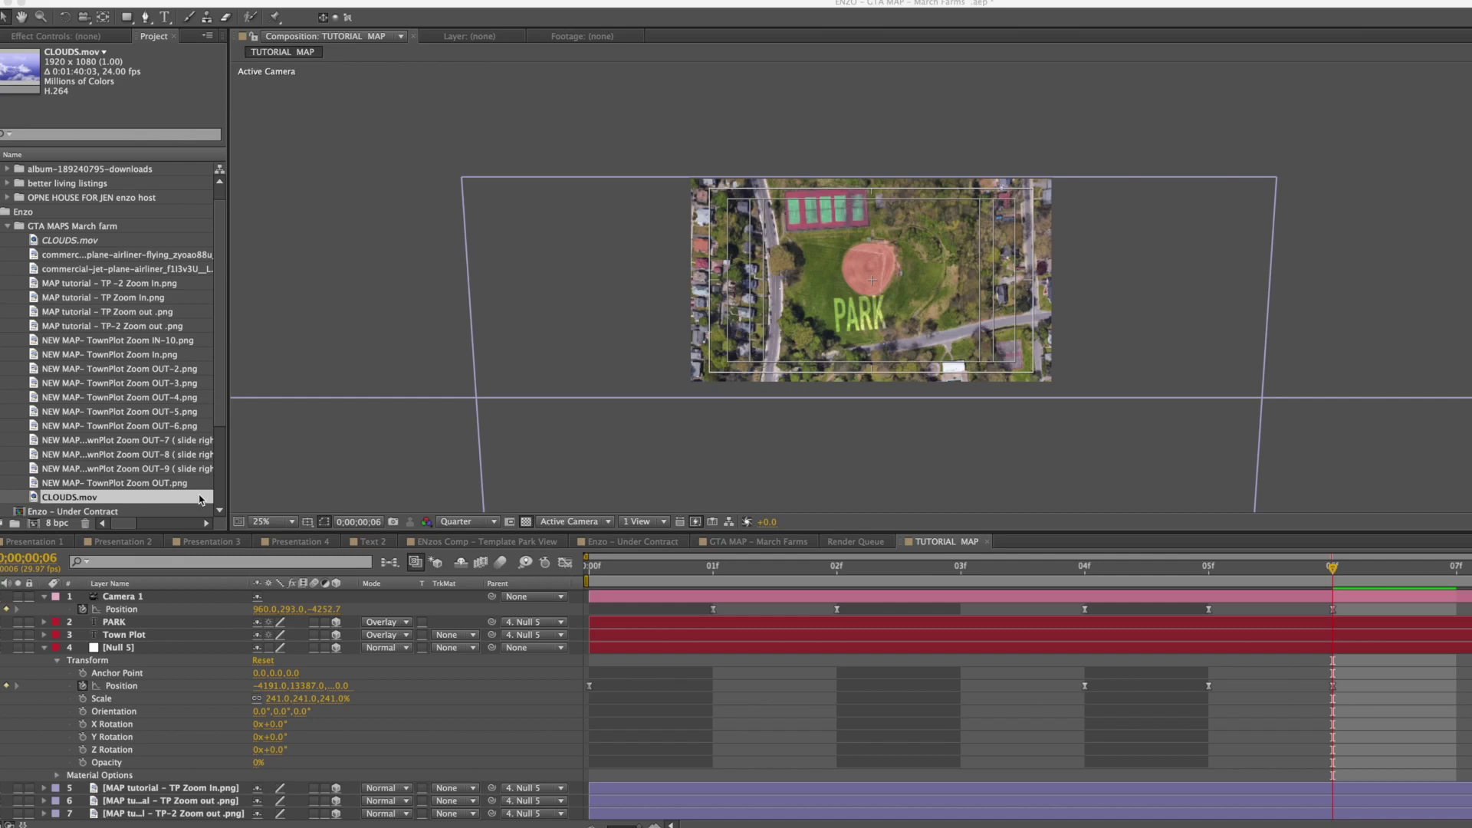
- Drag CLOUDS.mov into the top of TUTORIAL MAP and drop Keylight (1.2) onto it
left_click(144, 511)
scroll(144, 512, "down", 3)
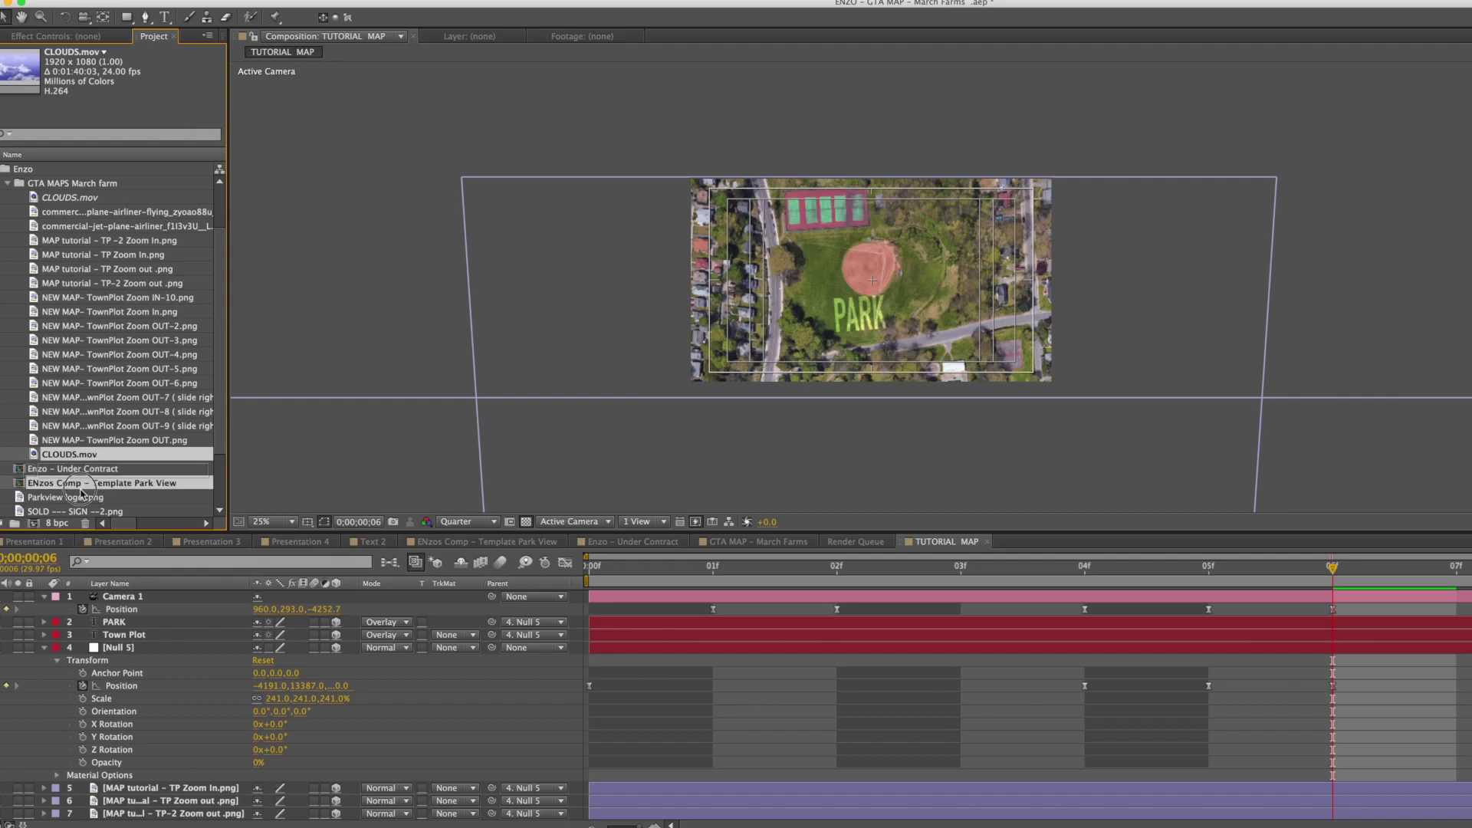
left_click(80, 598)
left_click_drag(79, 597, 79, 596)
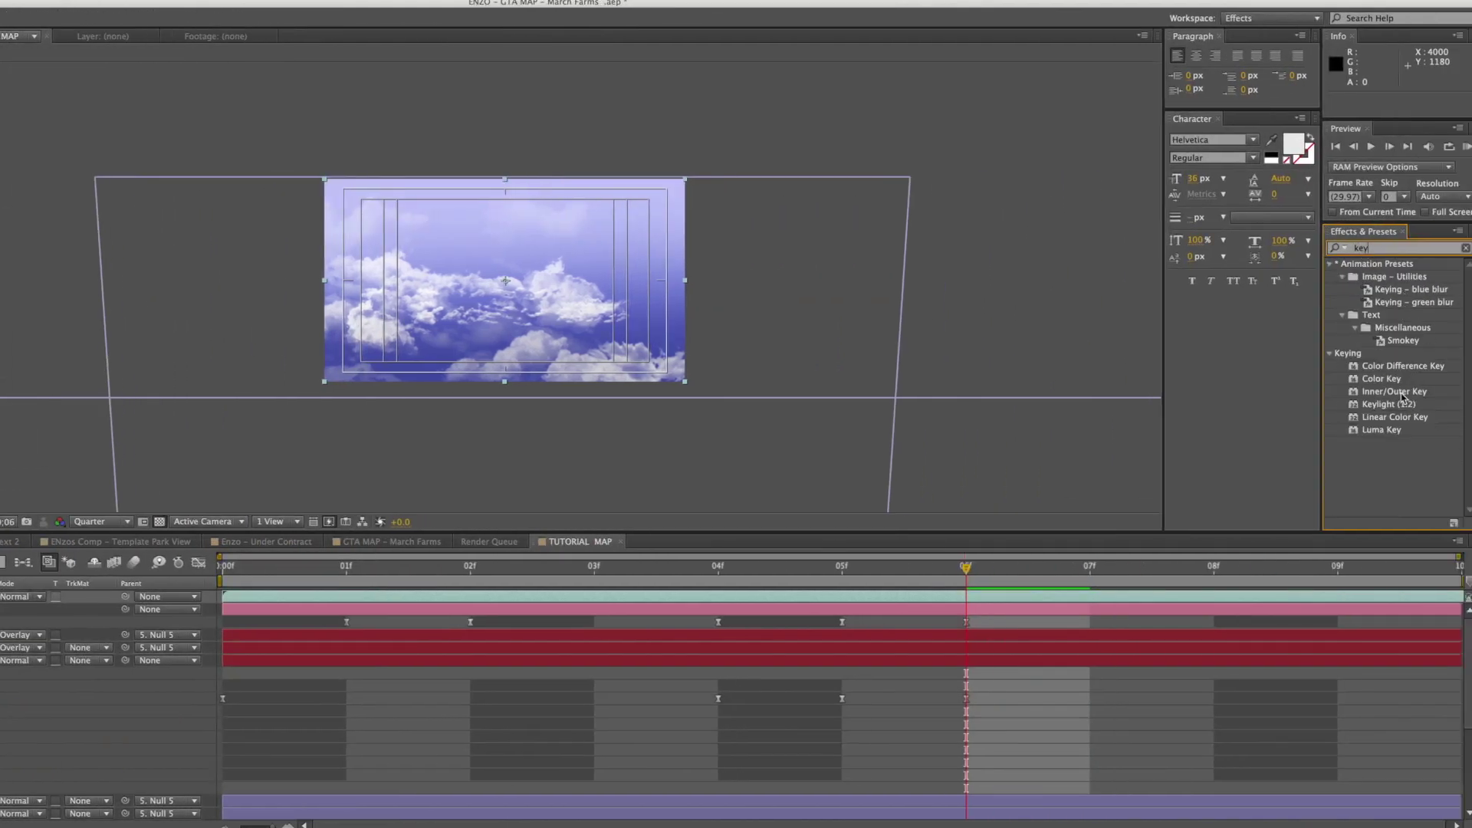
left_click_drag(1386, 408, 173, 611)
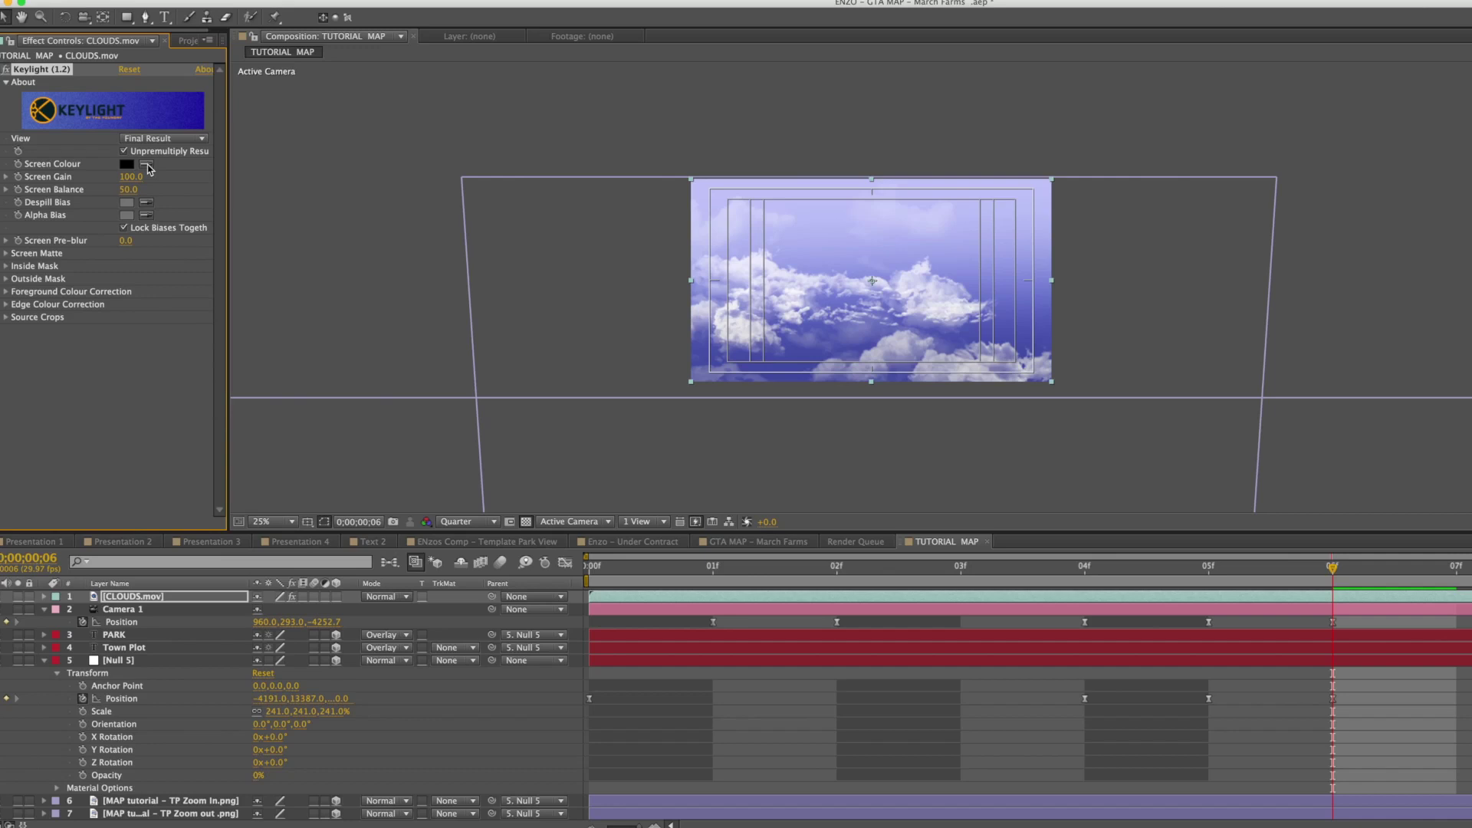
- Sample the purple sky with Keylight's Screen Colour eyedropper and make CLOUDS.mov a 3D layer
left_click(148, 167)
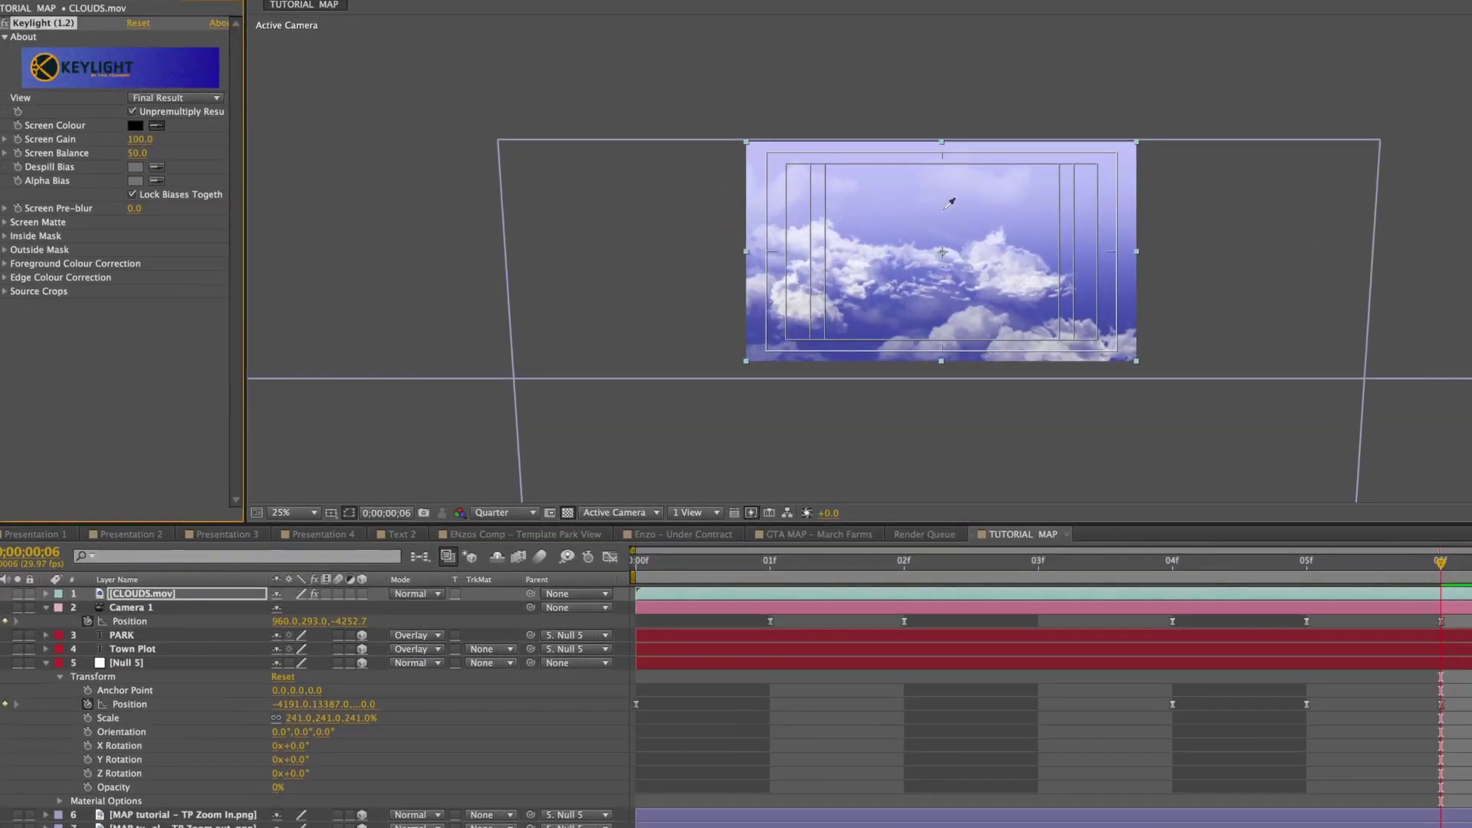
left_click(944, 208)
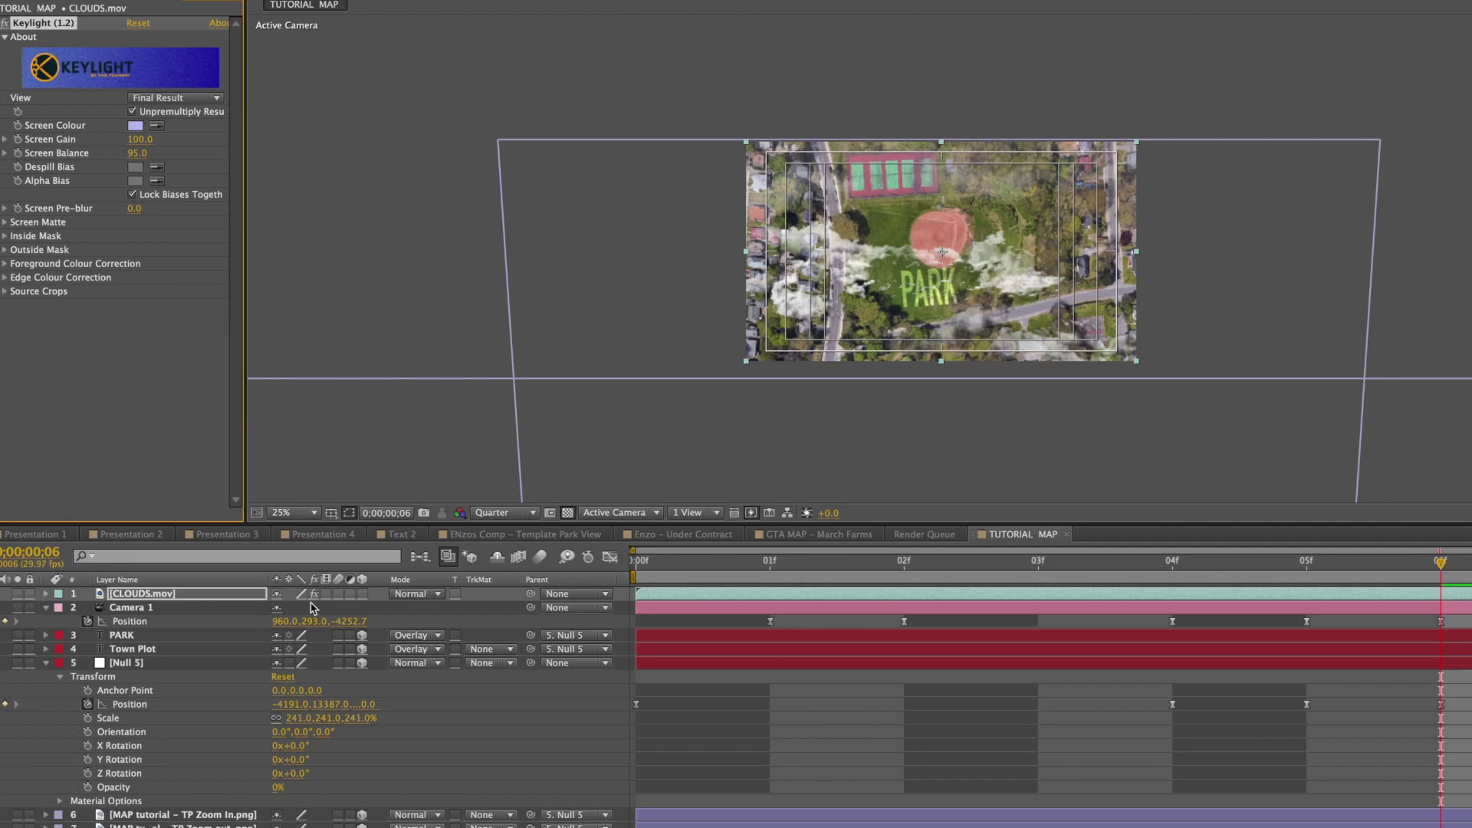
left_click(363, 594)
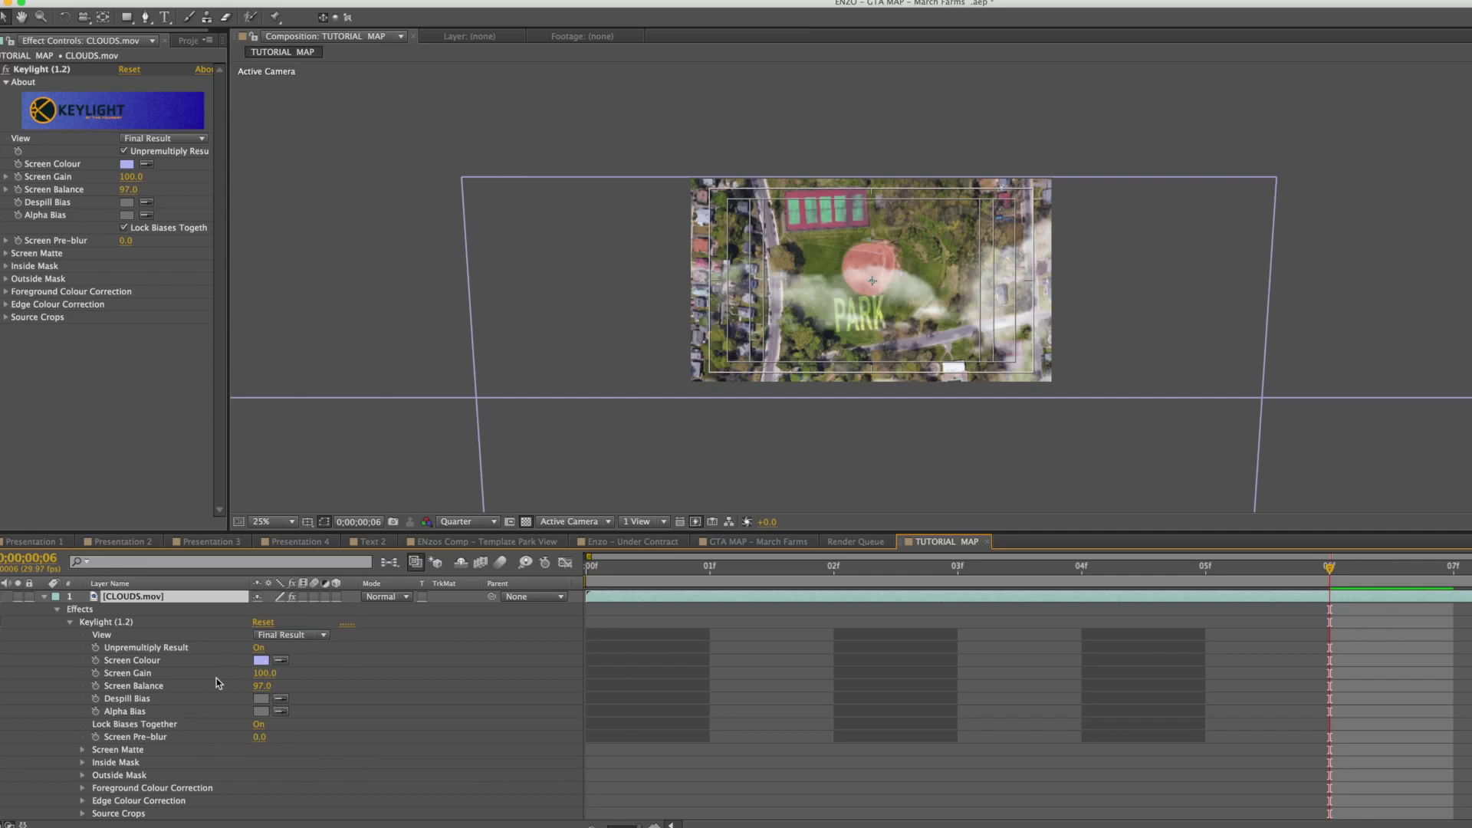
- Scale the clouds layer up in stages, settling around 2166%
scroll(195, 725, "down", 6)
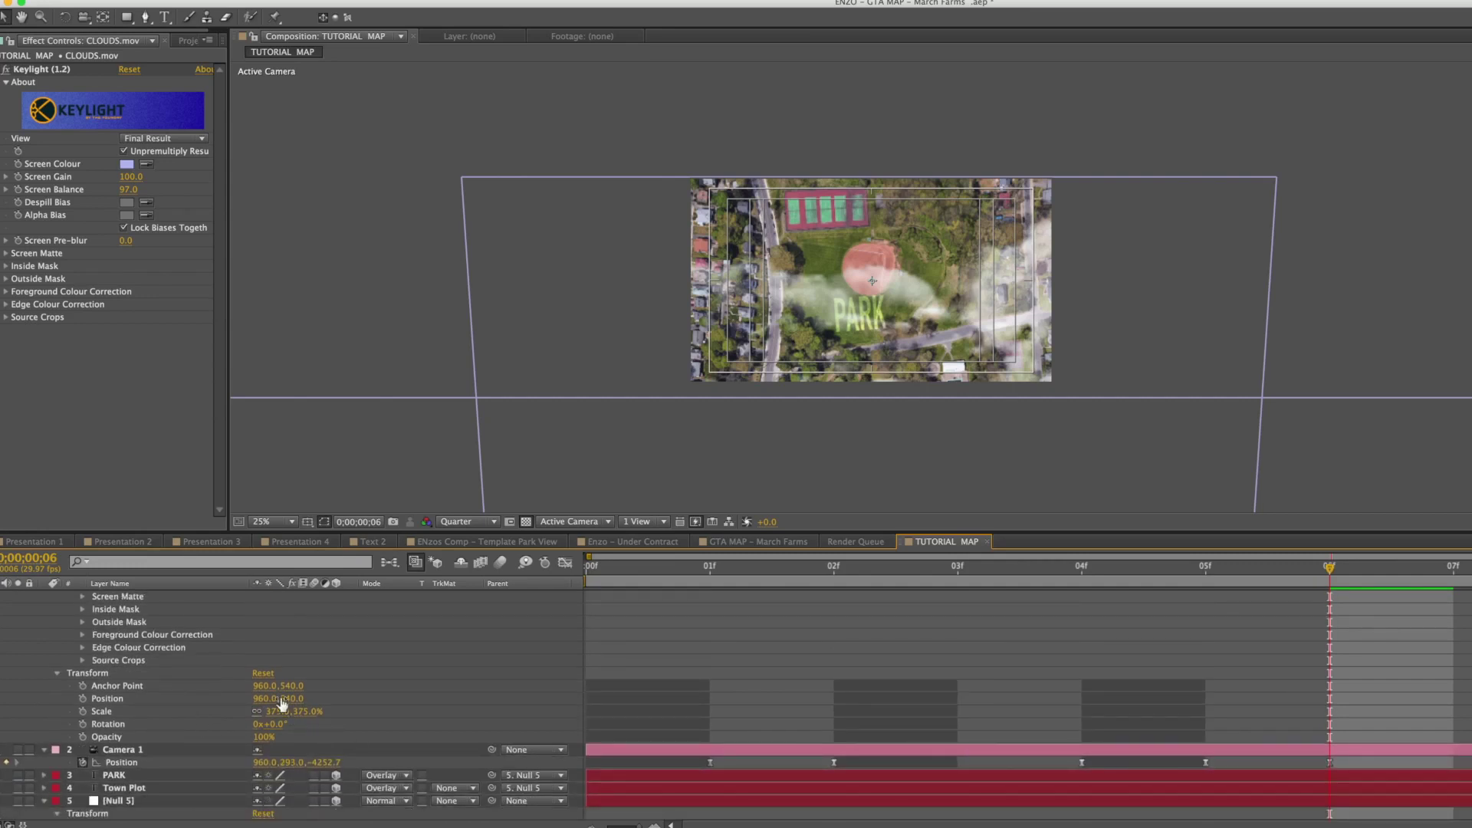
left_click_drag(298, 719, 641, 713)
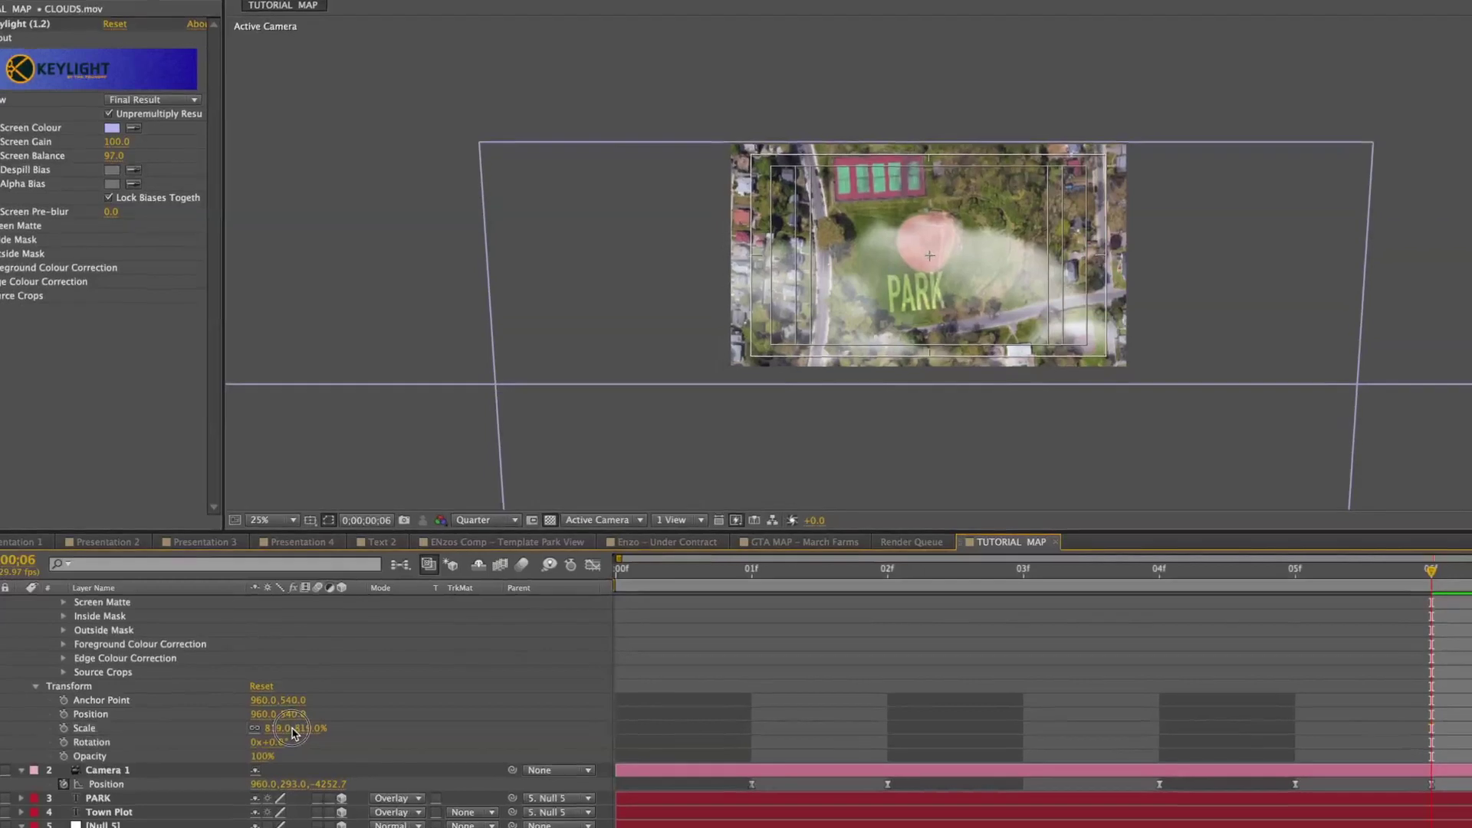
left_click_drag(292, 732, 640, 723)
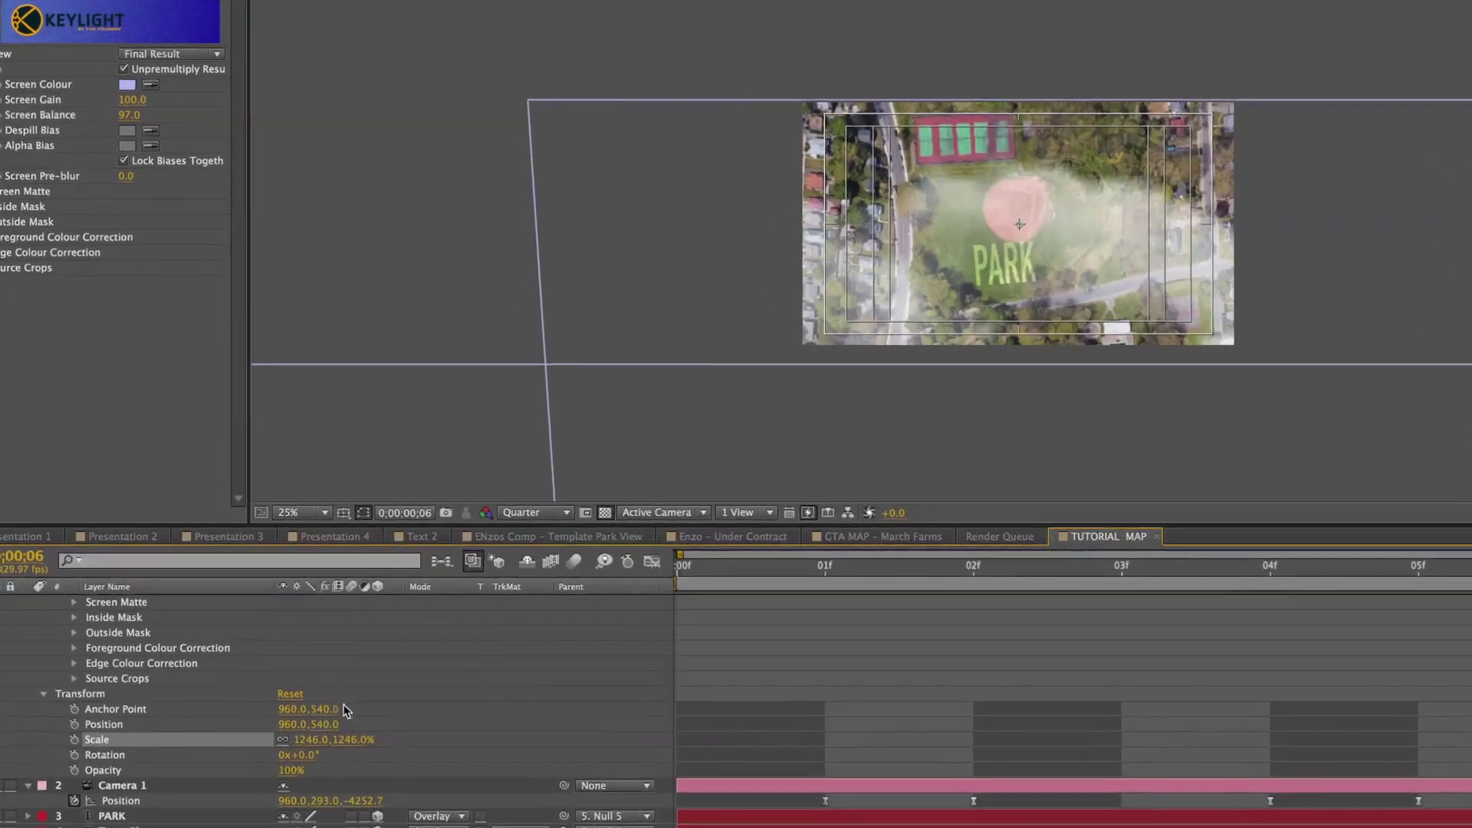
left_click_drag(338, 738, 801, 707)
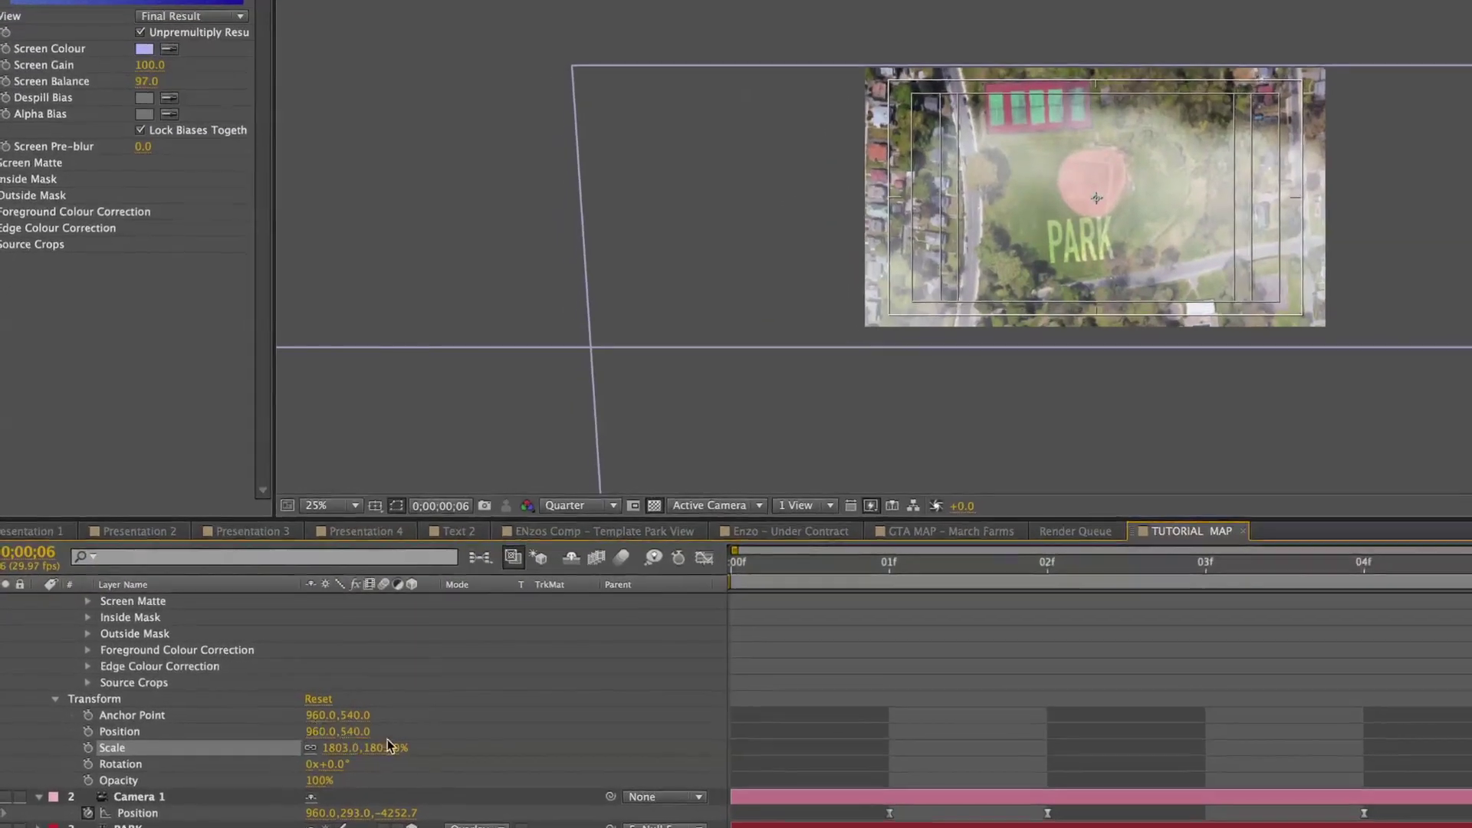
left_click_drag(376, 746, 760, 727)
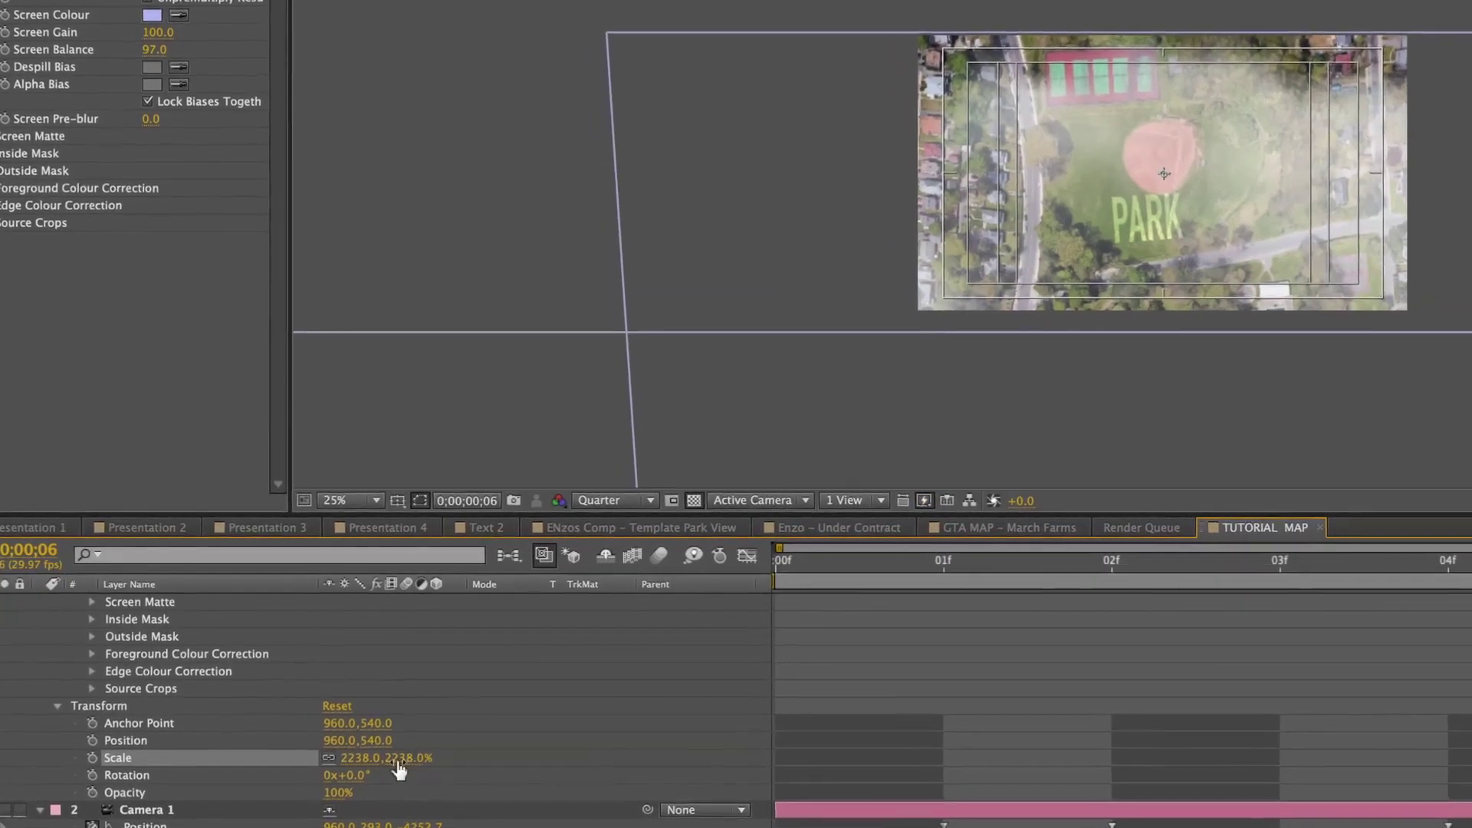
left_click_drag(397, 757, 177, 773)
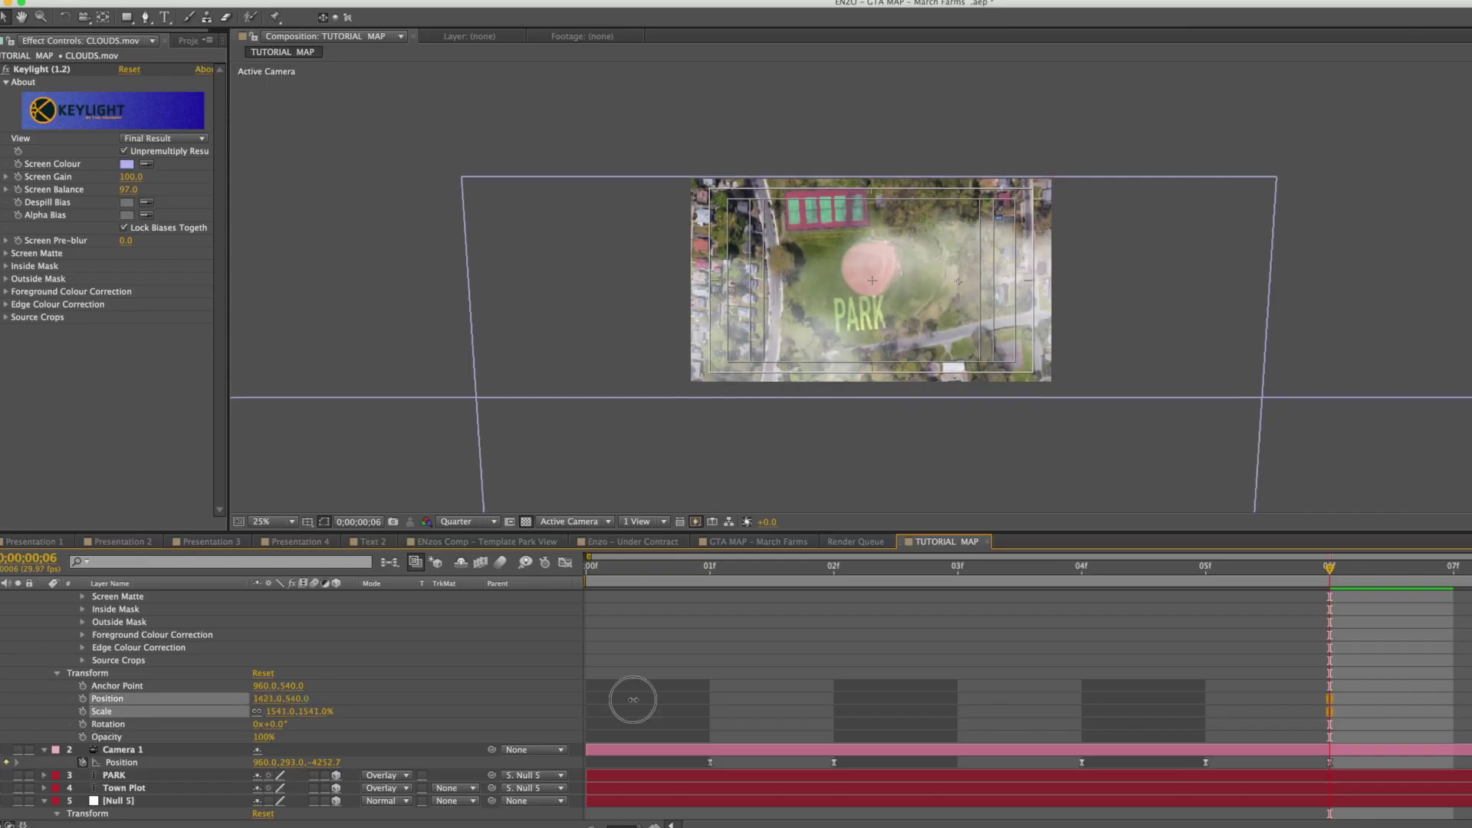
- At the animation's start, shift the clouds down to Position Y -506 and shrink them to 1699%
left_click_drag(633, 699, 280, 704)
mouse_move(1331, 569)
left_mouse_down()
mouse_move(799, 605)
mouse_move(1330, 583)
left_mouse_up()
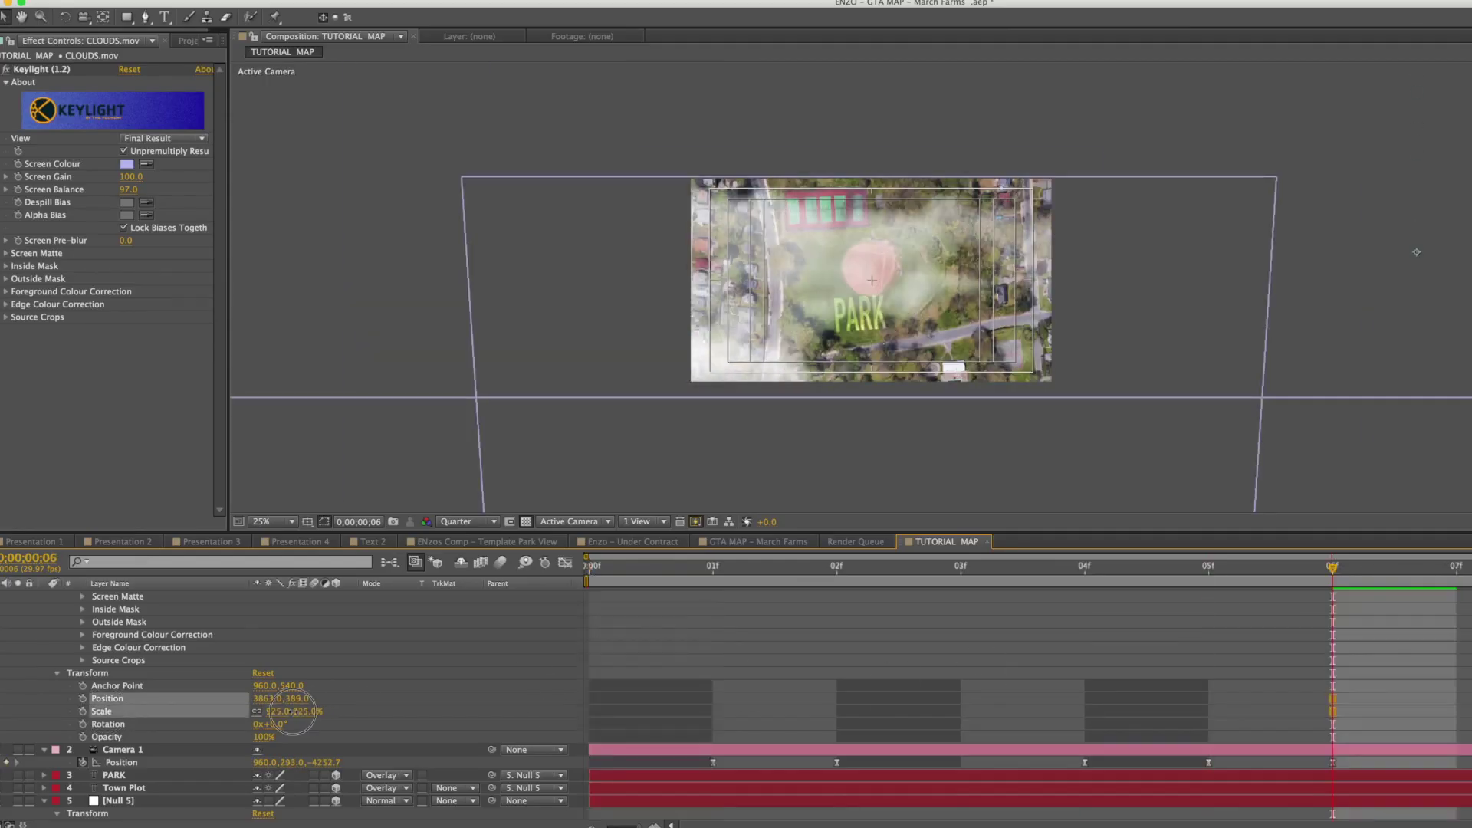
left_click_drag(294, 713, 384, 700)
left_click(589, 569)
left_click(670, 585)
left_click_drag(296, 699, 87, 740)
left_click_drag(298, 712, 238, 713)
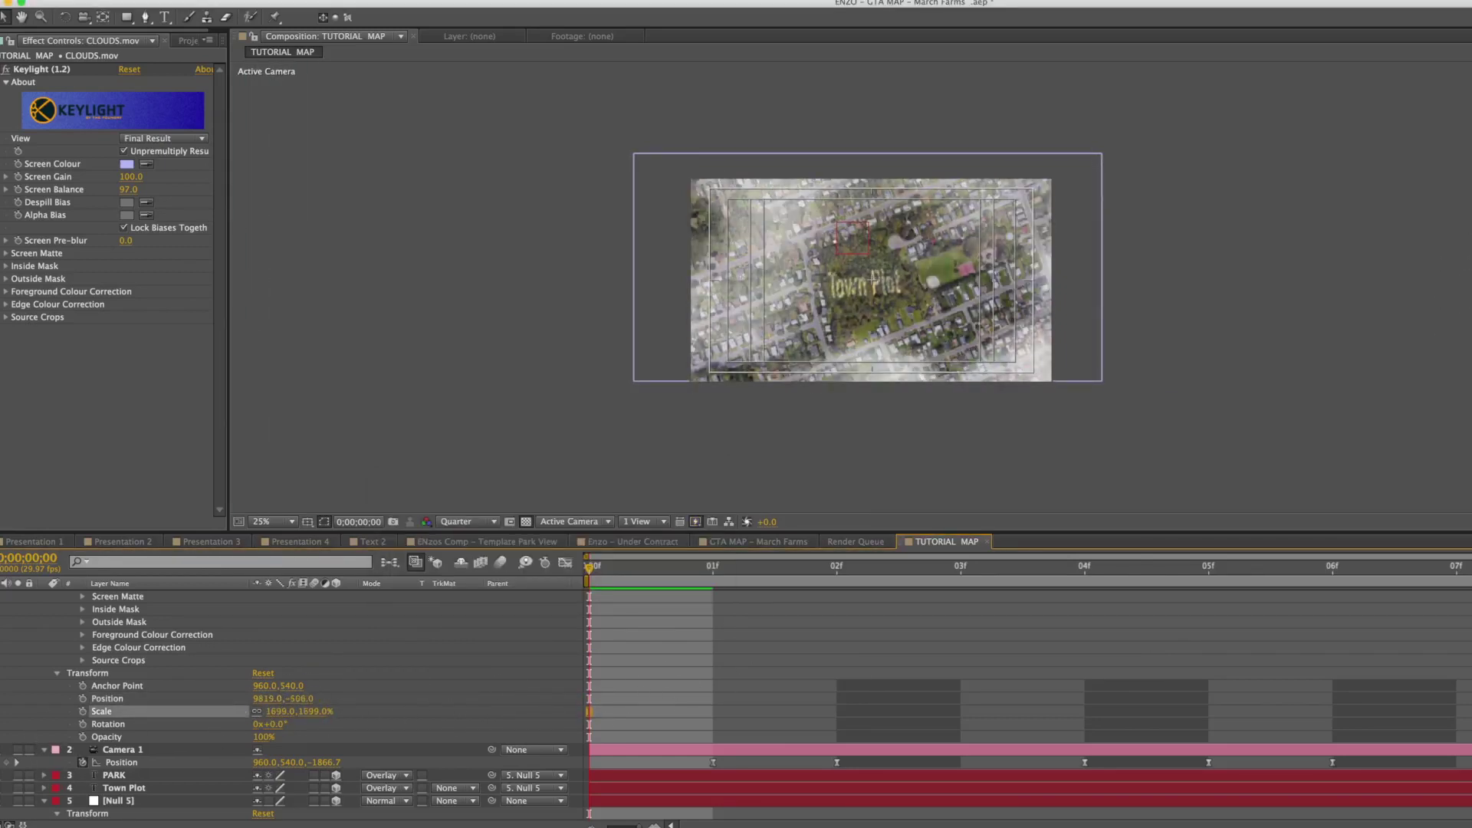
scroll(411, 667, "up", 5)
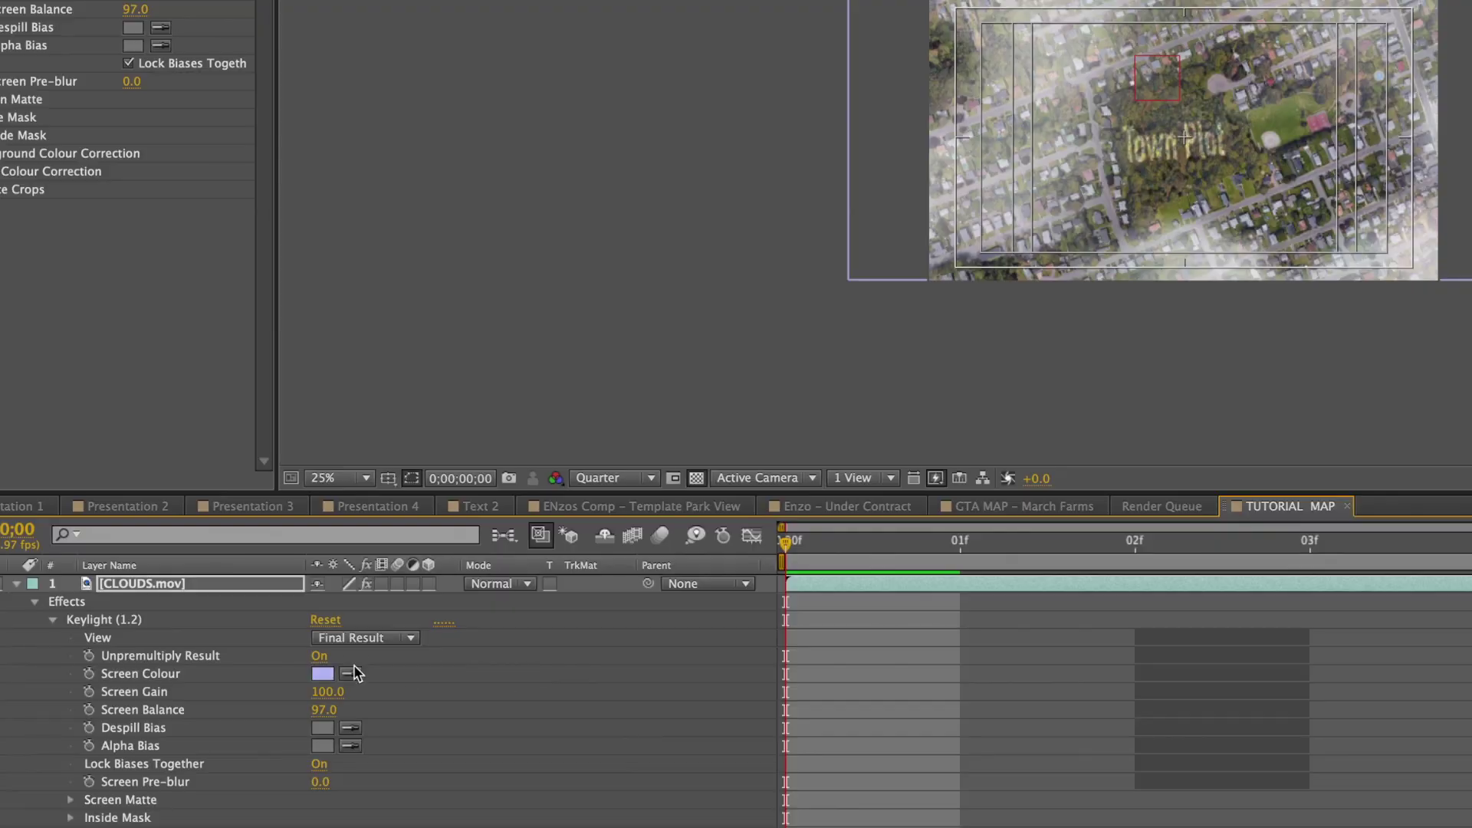
- Parent the CLOUDS.mov layer to Null 5 with the pickwhip
scroll(619, 684, "down", 1)
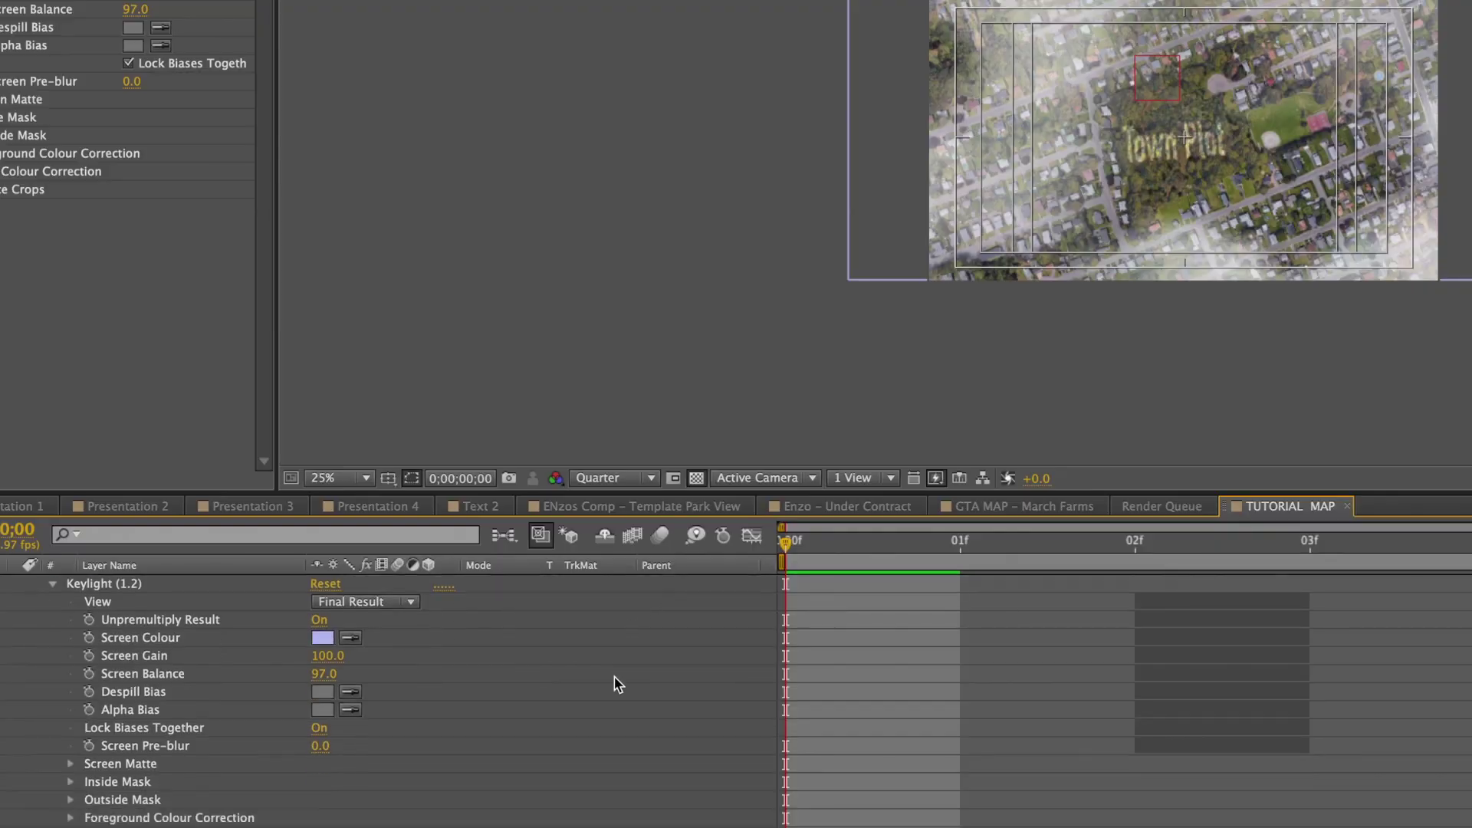
scroll(55, 645, "up", 2)
left_click(16, 584)
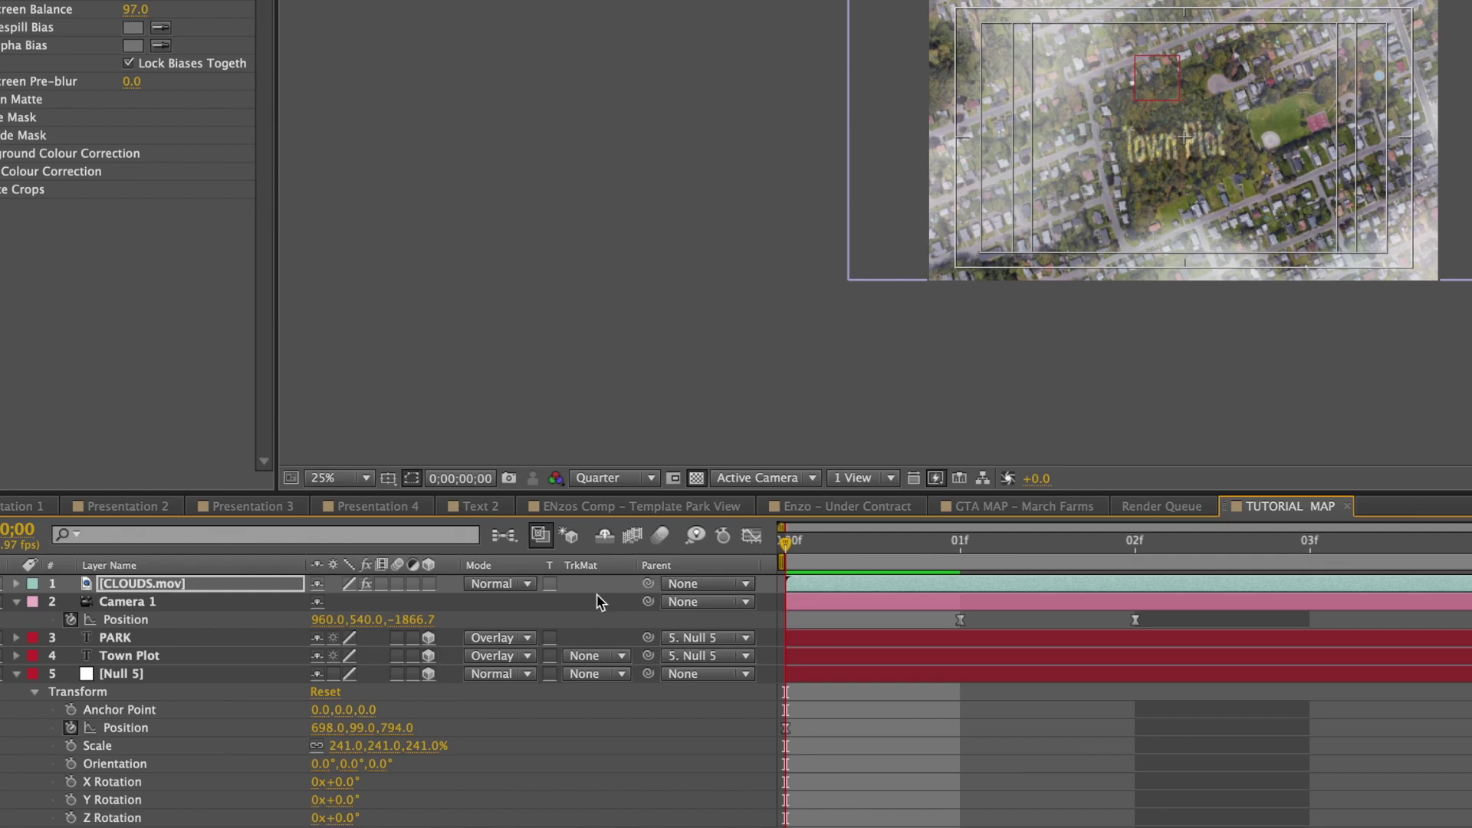
left_click(650, 586)
left_click_drag(650, 586, 214, 678)
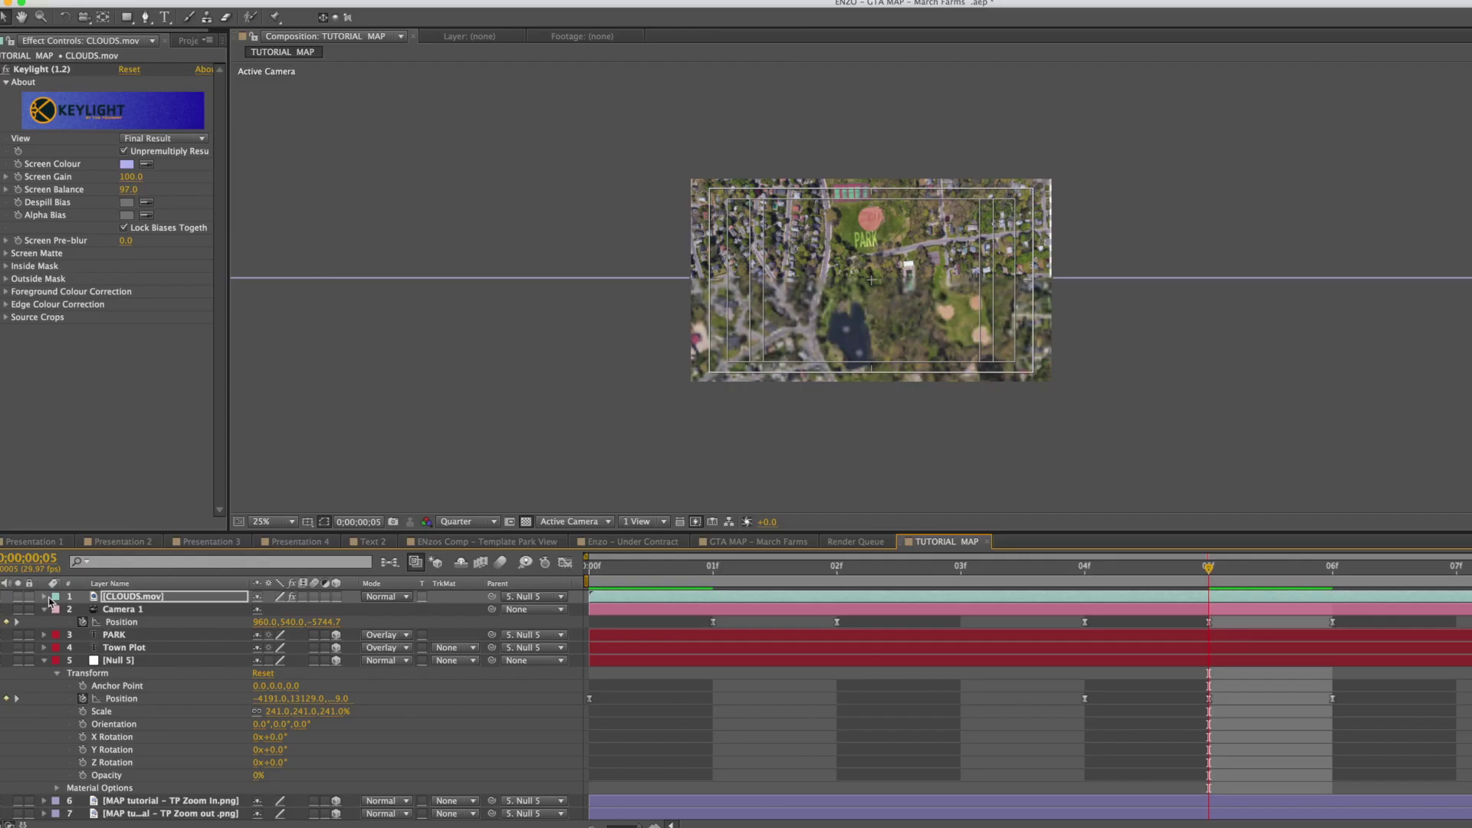
- Move the clouds to 3269.6, -5002.0 and scale them to 244% over the PARK area
left_click(45, 597)
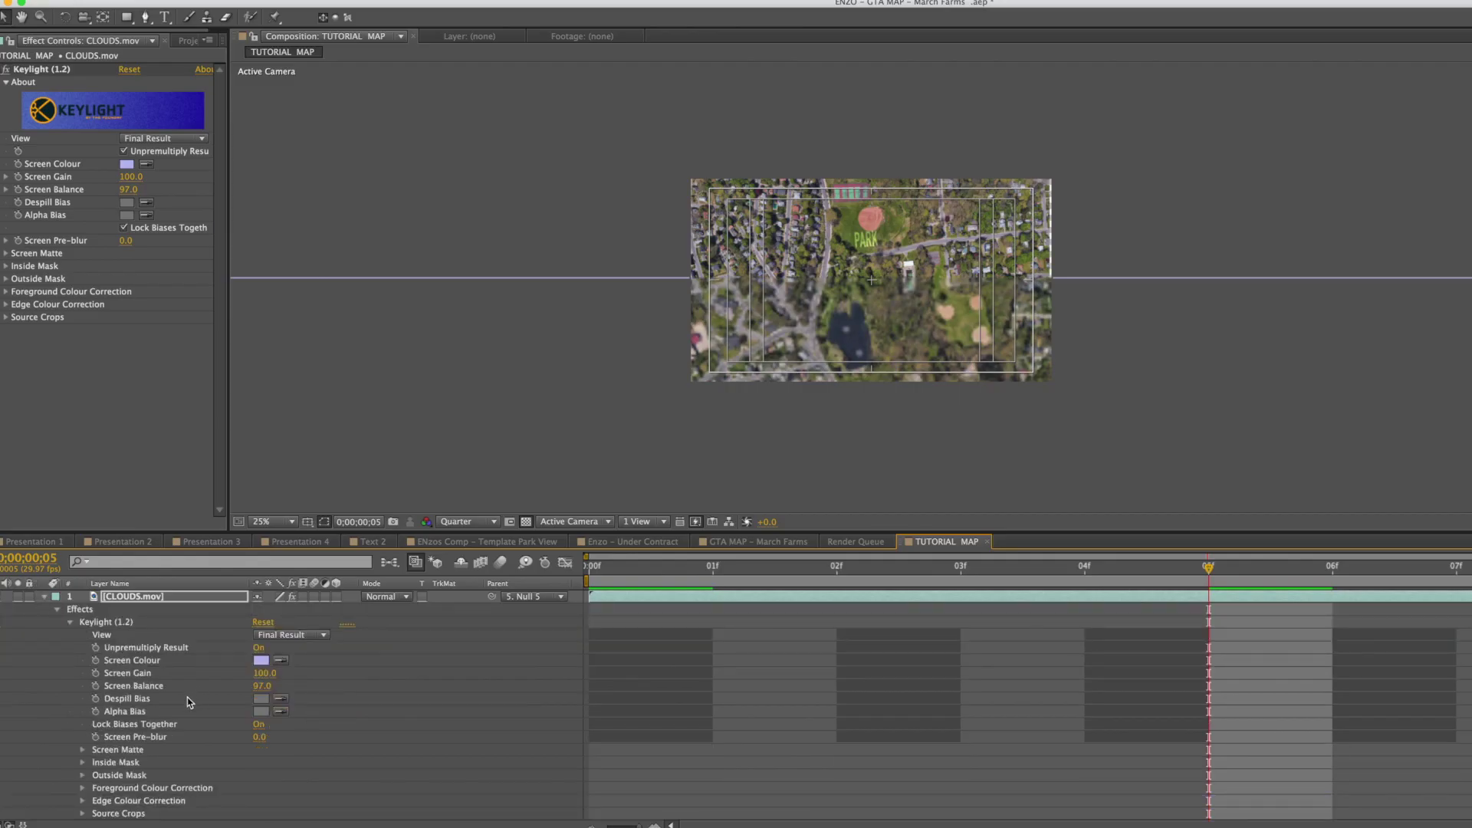
scroll(189, 702, "down", 5)
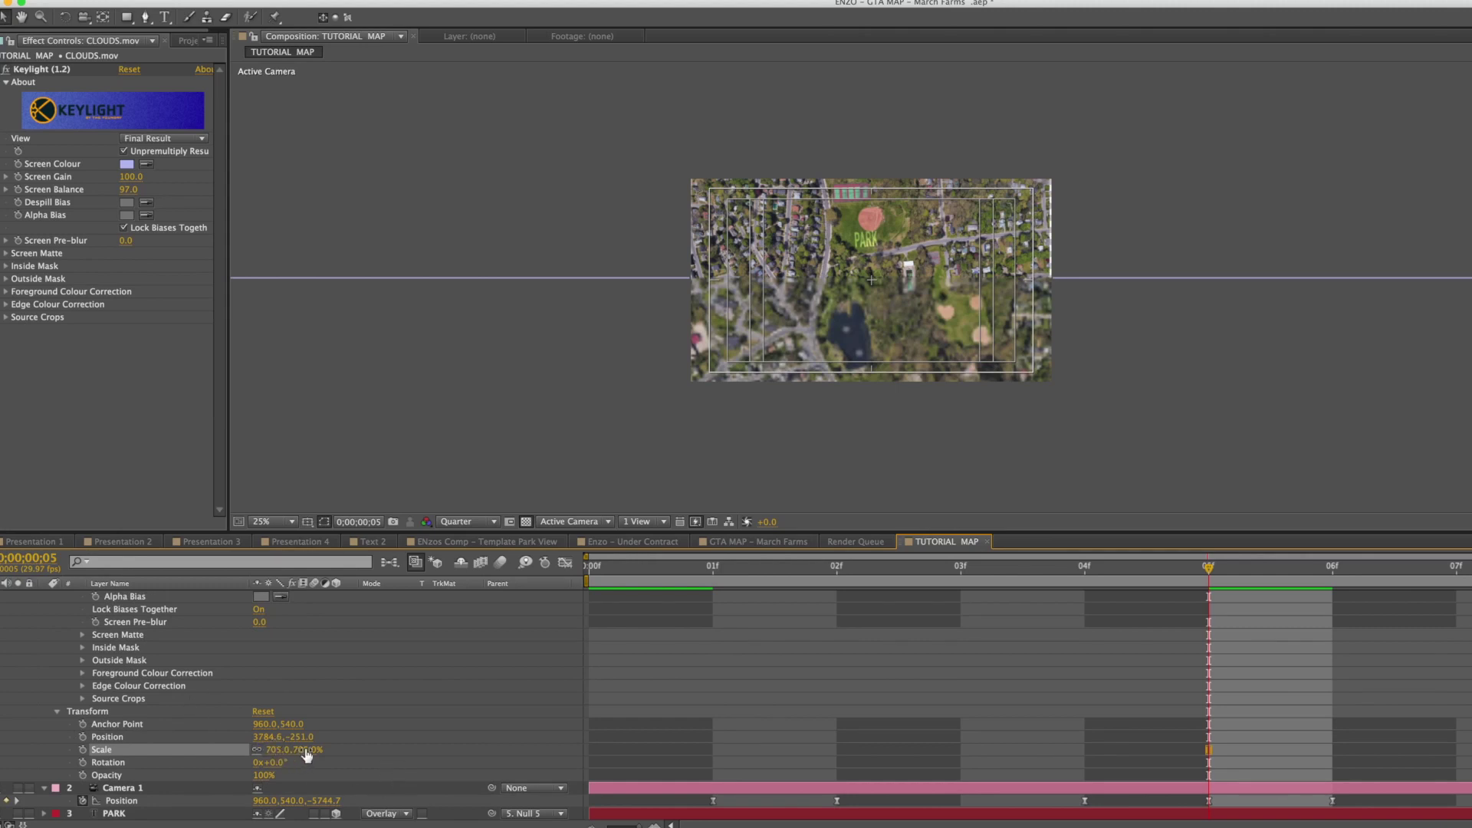
left_click_drag(276, 737, 611, 733)
left_click_drag(262, 738, 529, 729)
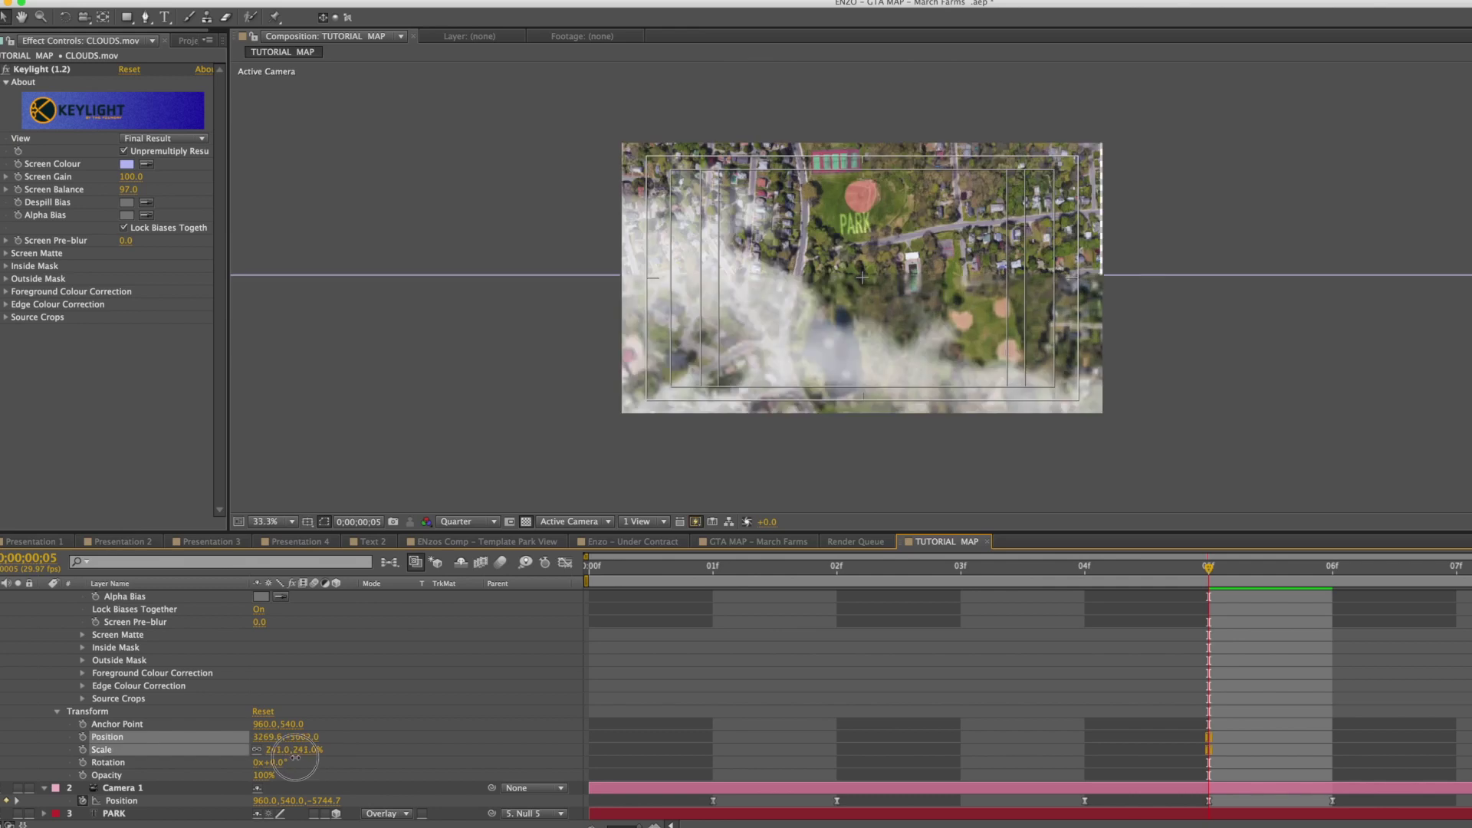
left_click_drag(295, 757, 302, 756)
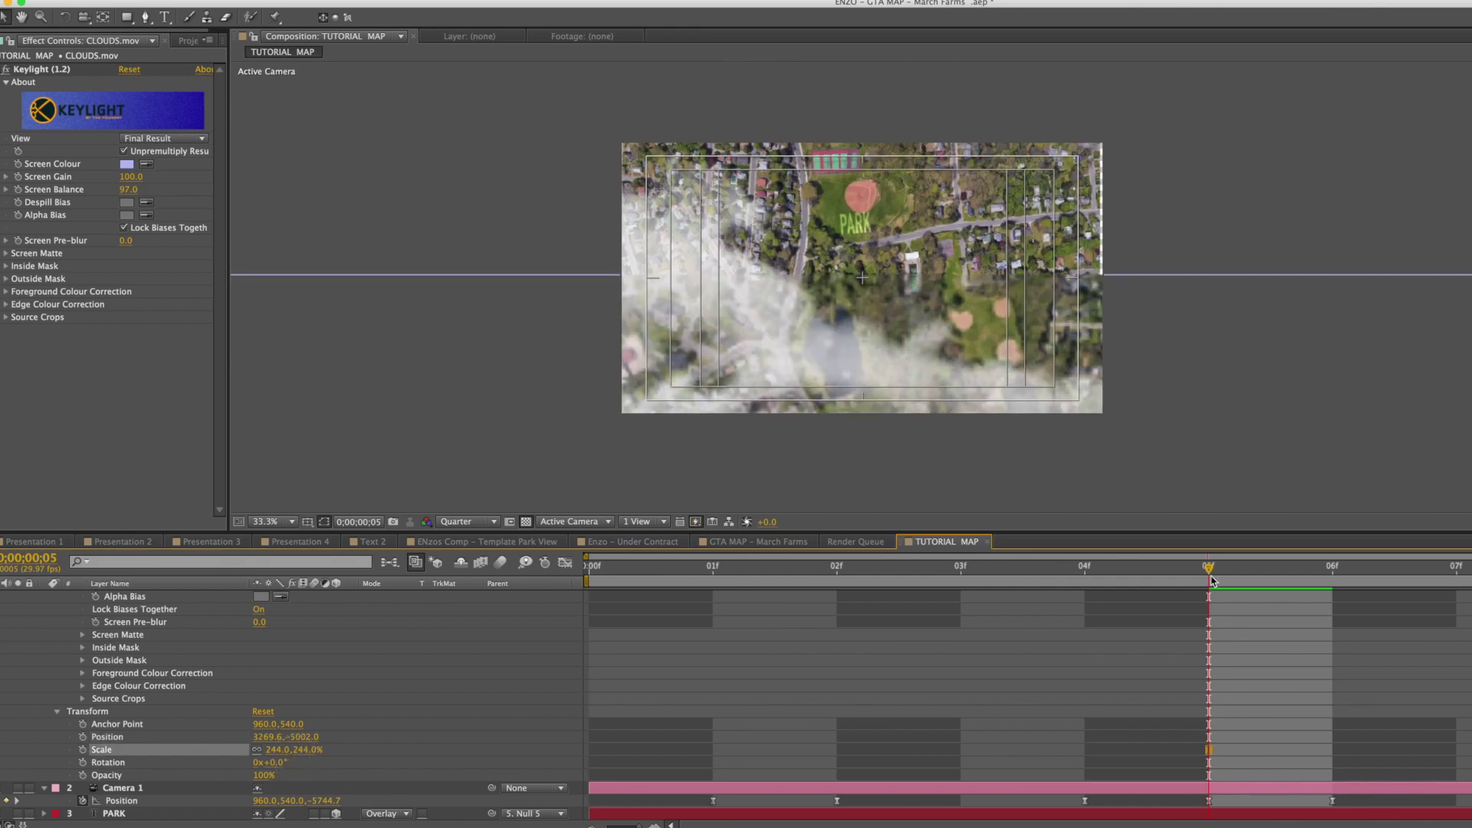
- Start Position keyframes for the clouds at frame 06 and return to the first frame
left_click_drag(1212, 569, 1259, 569)
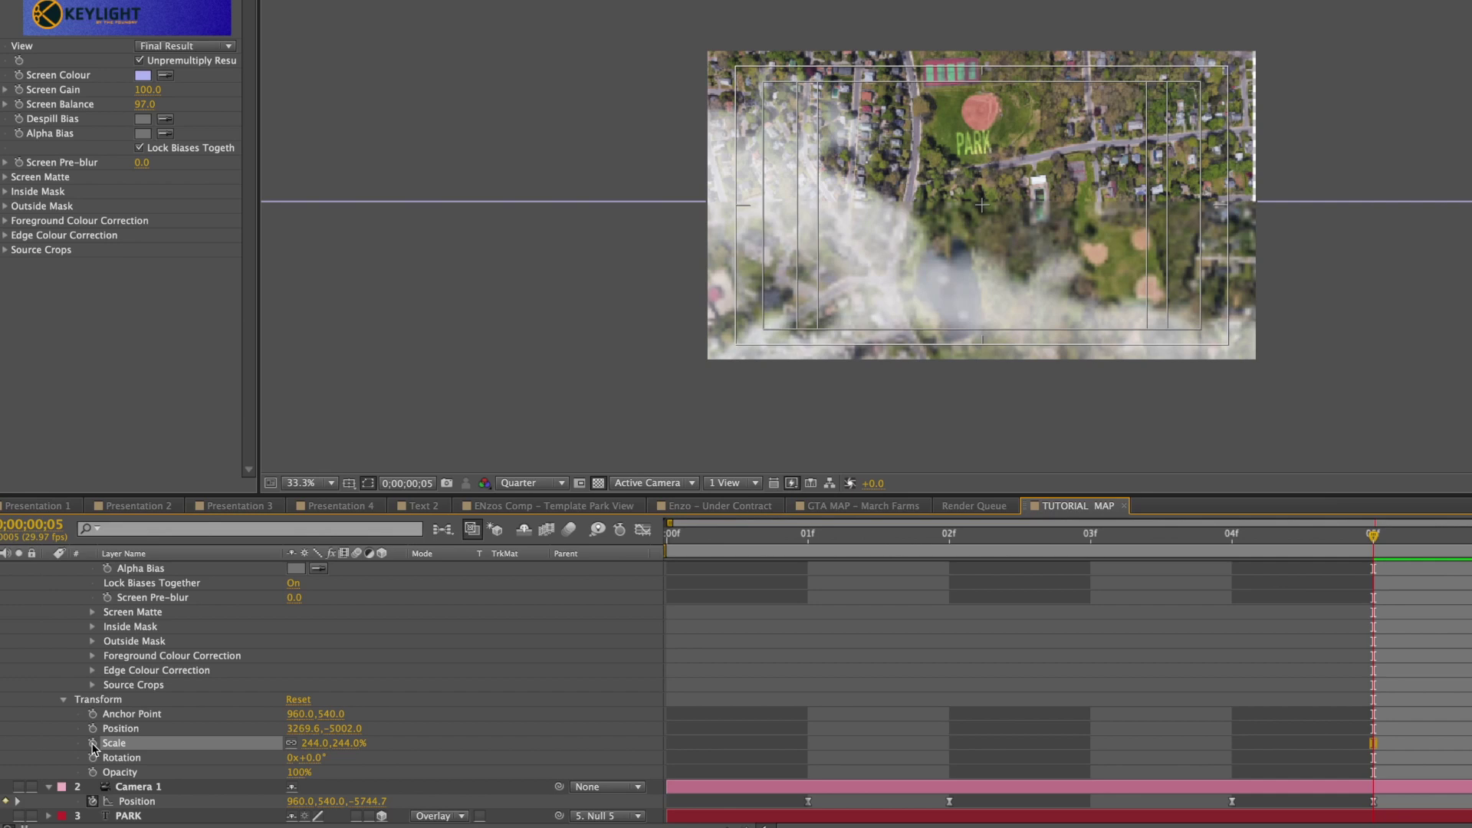
left_click(93, 729)
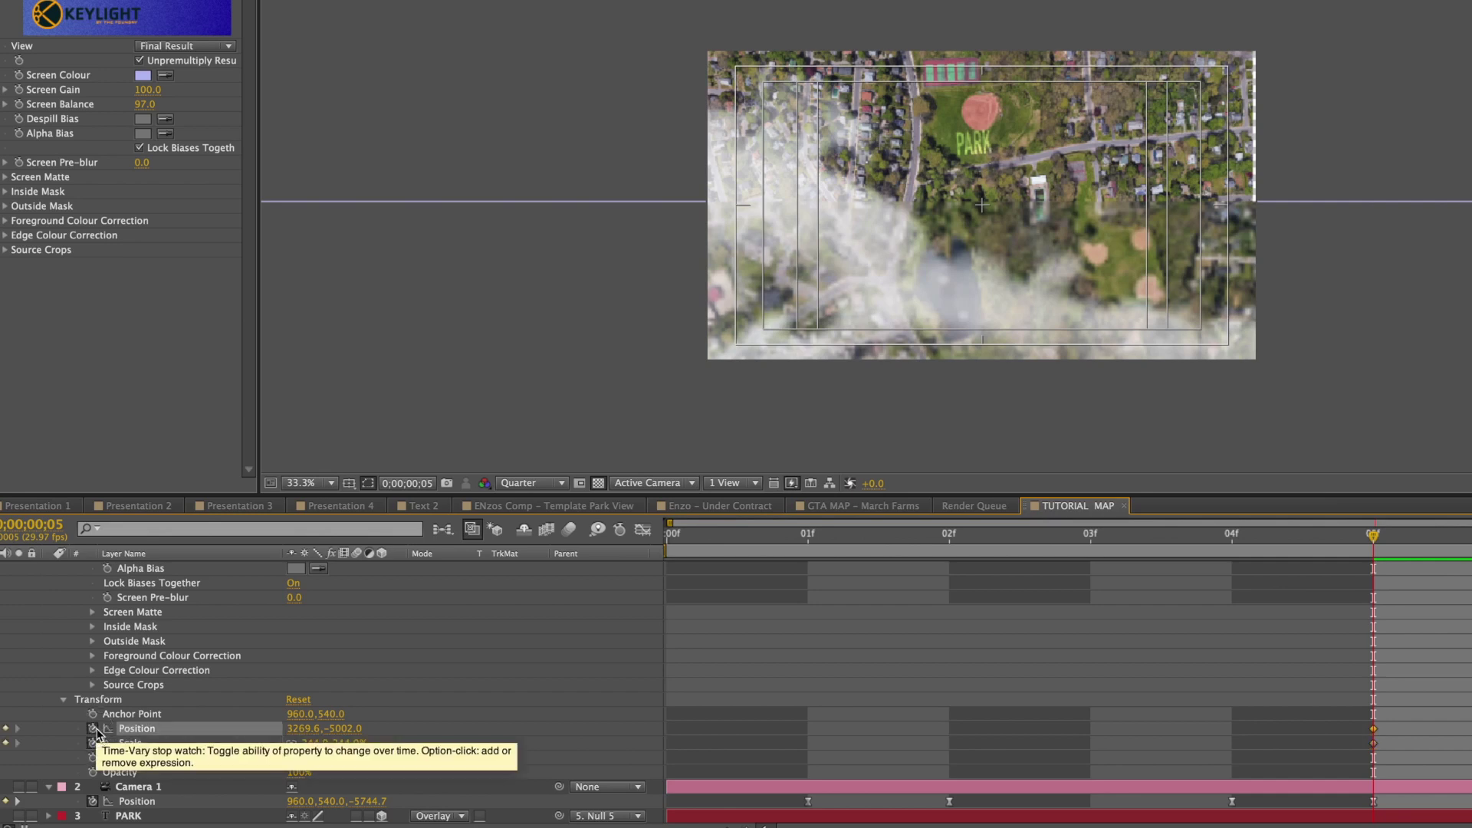
left_click(1375, 539)
left_click_drag(1375, 539, 675, 579)
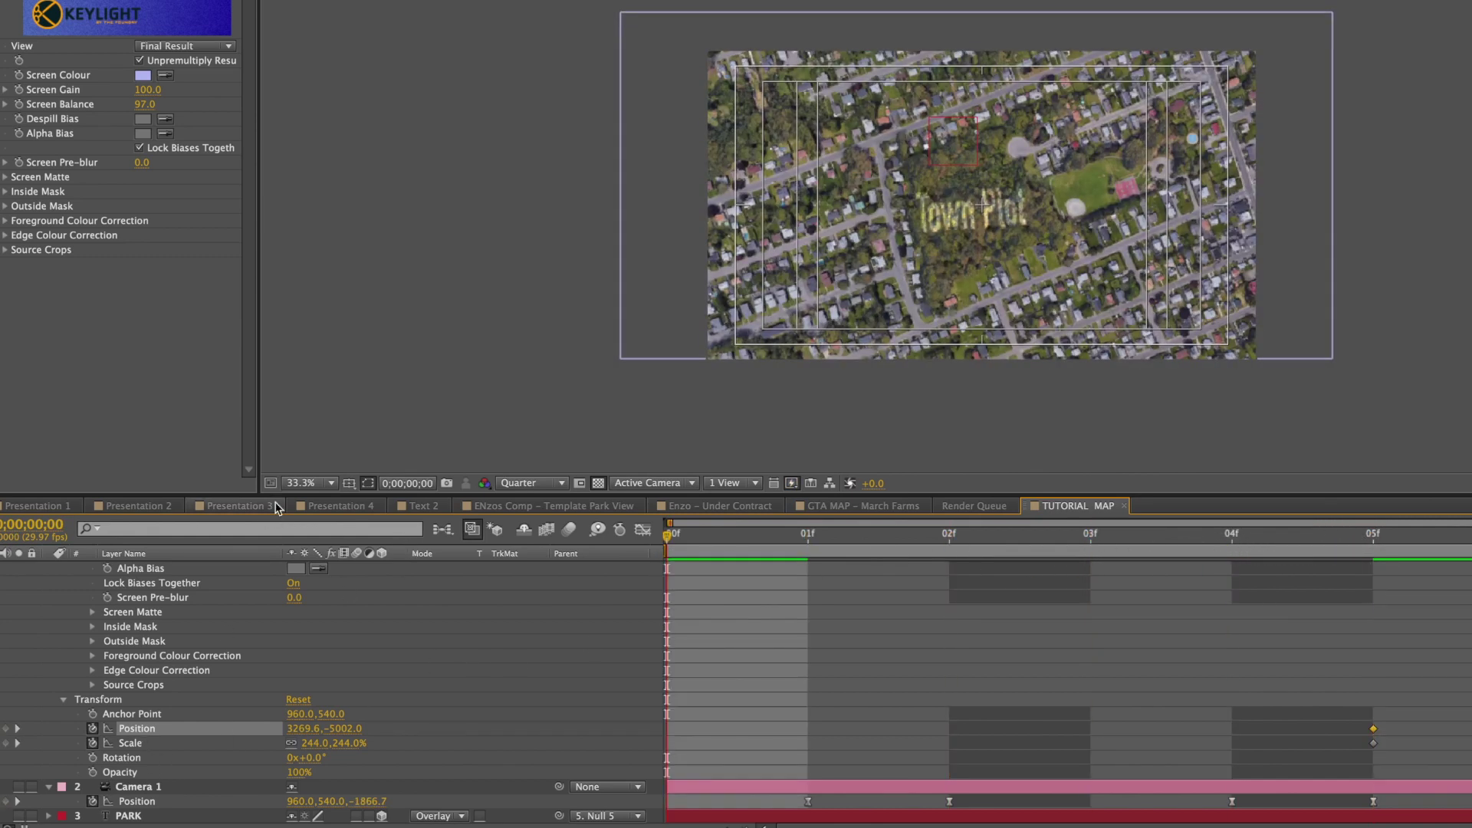
- Drag the clouds up-left at frames 04 and 05, then scrub through to review the drift
left_click_drag(590, 569, 1105, 620)
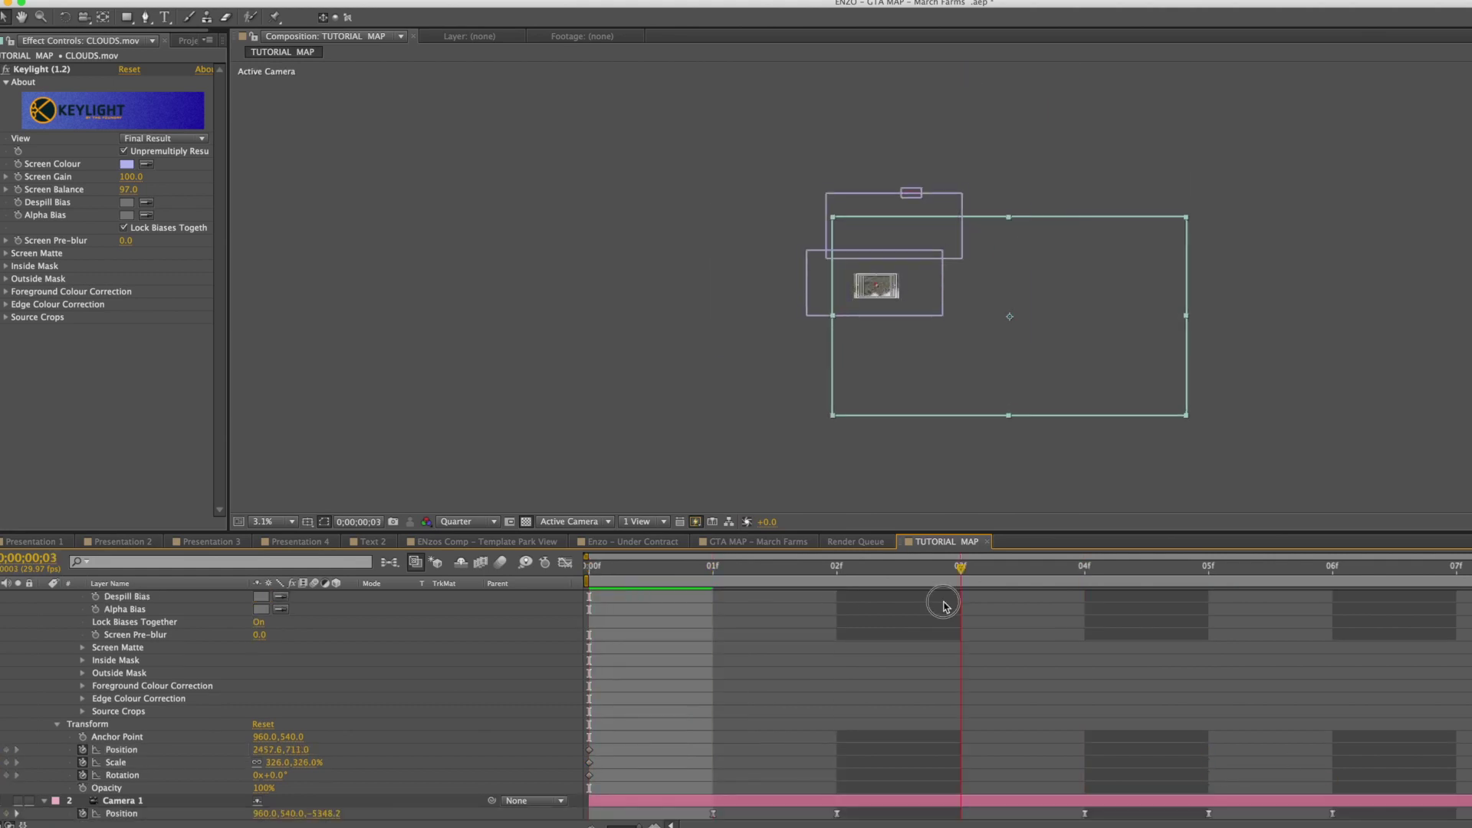
left_click_drag(1014, 374, 885, 336)
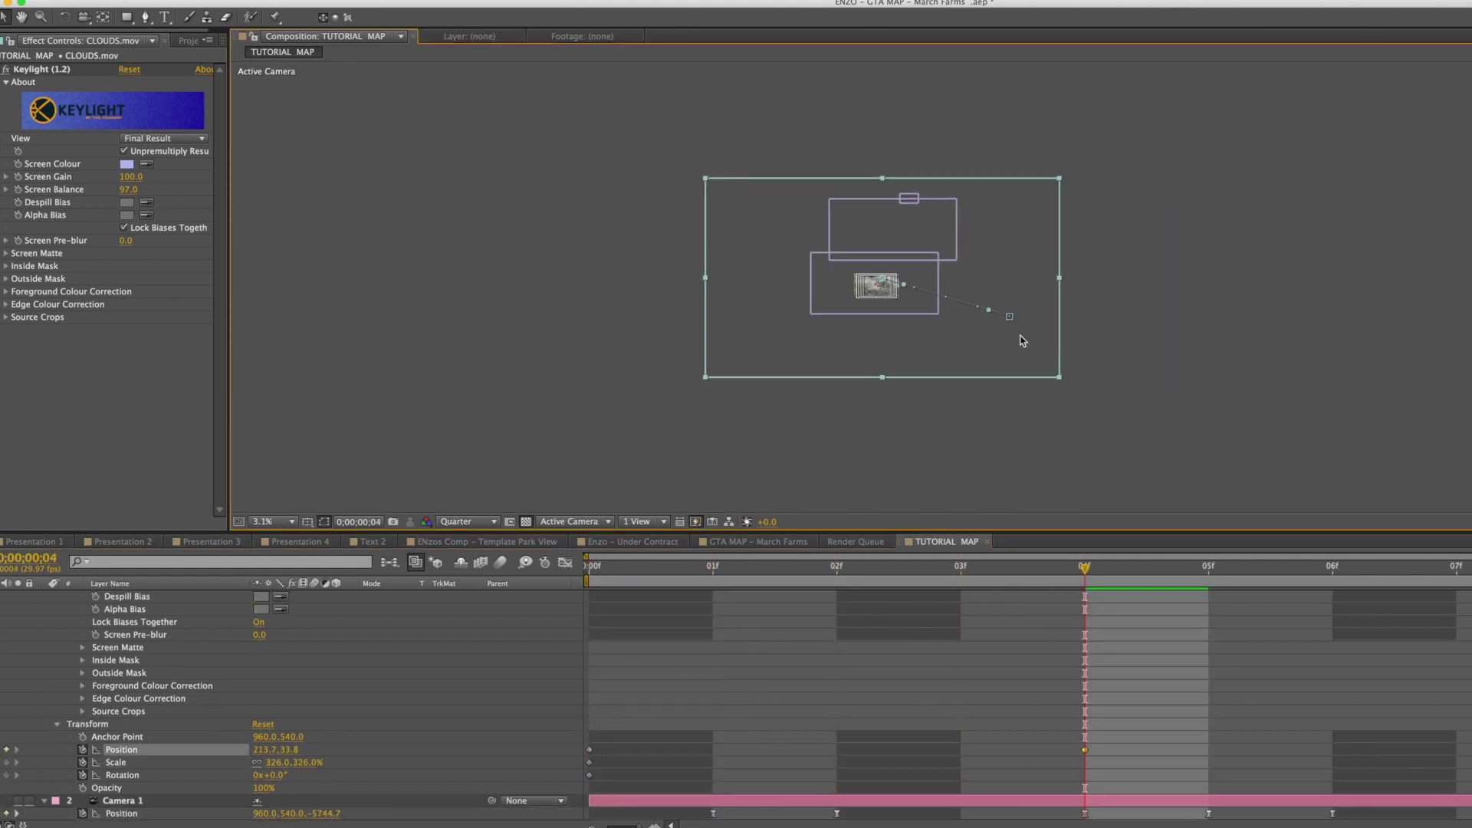
left_click_drag(1064, 573, 1208, 584)
left_click_drag(887, 477, 955, 263)
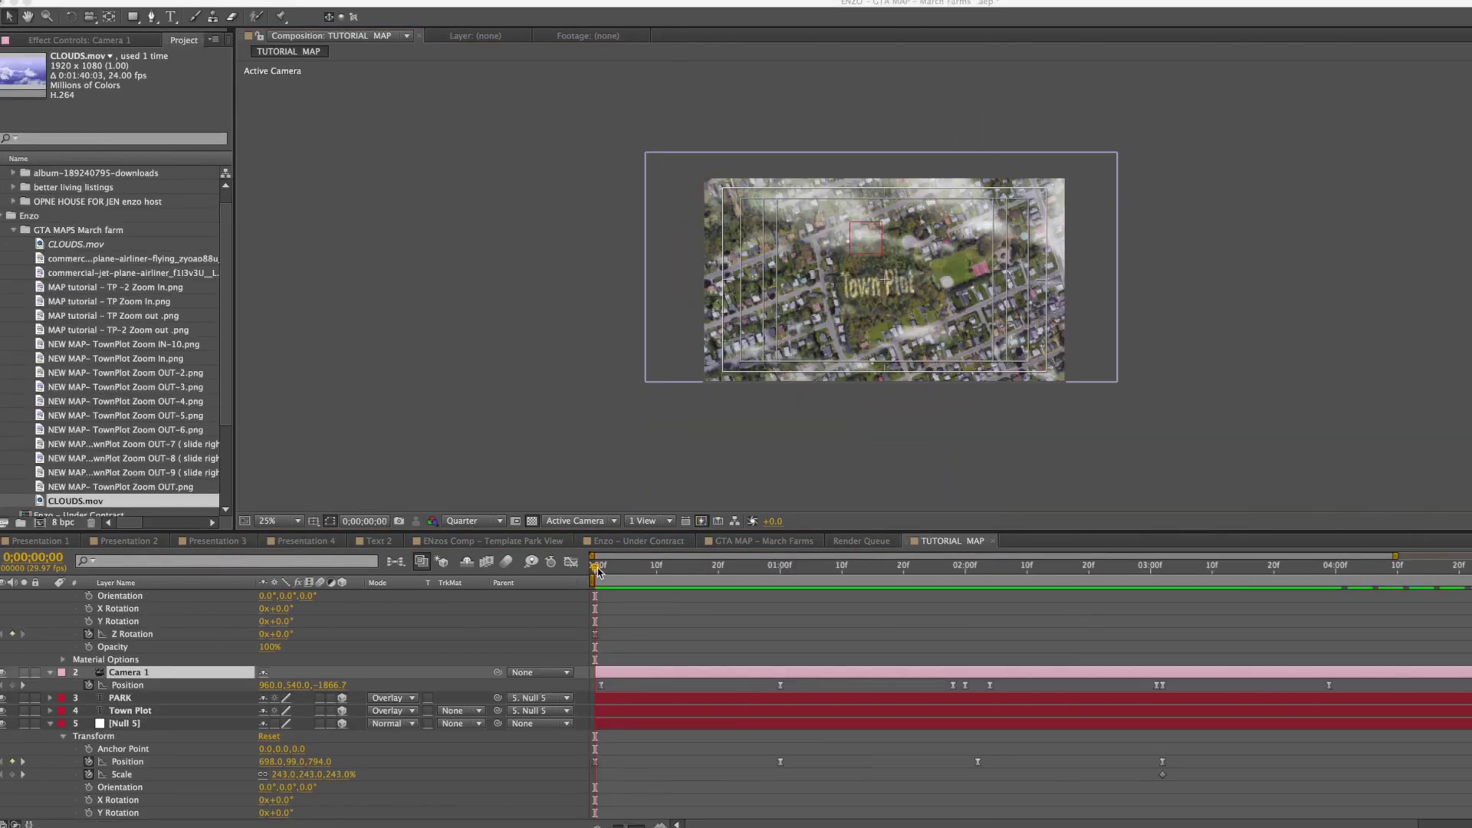
left_click(731, 574)
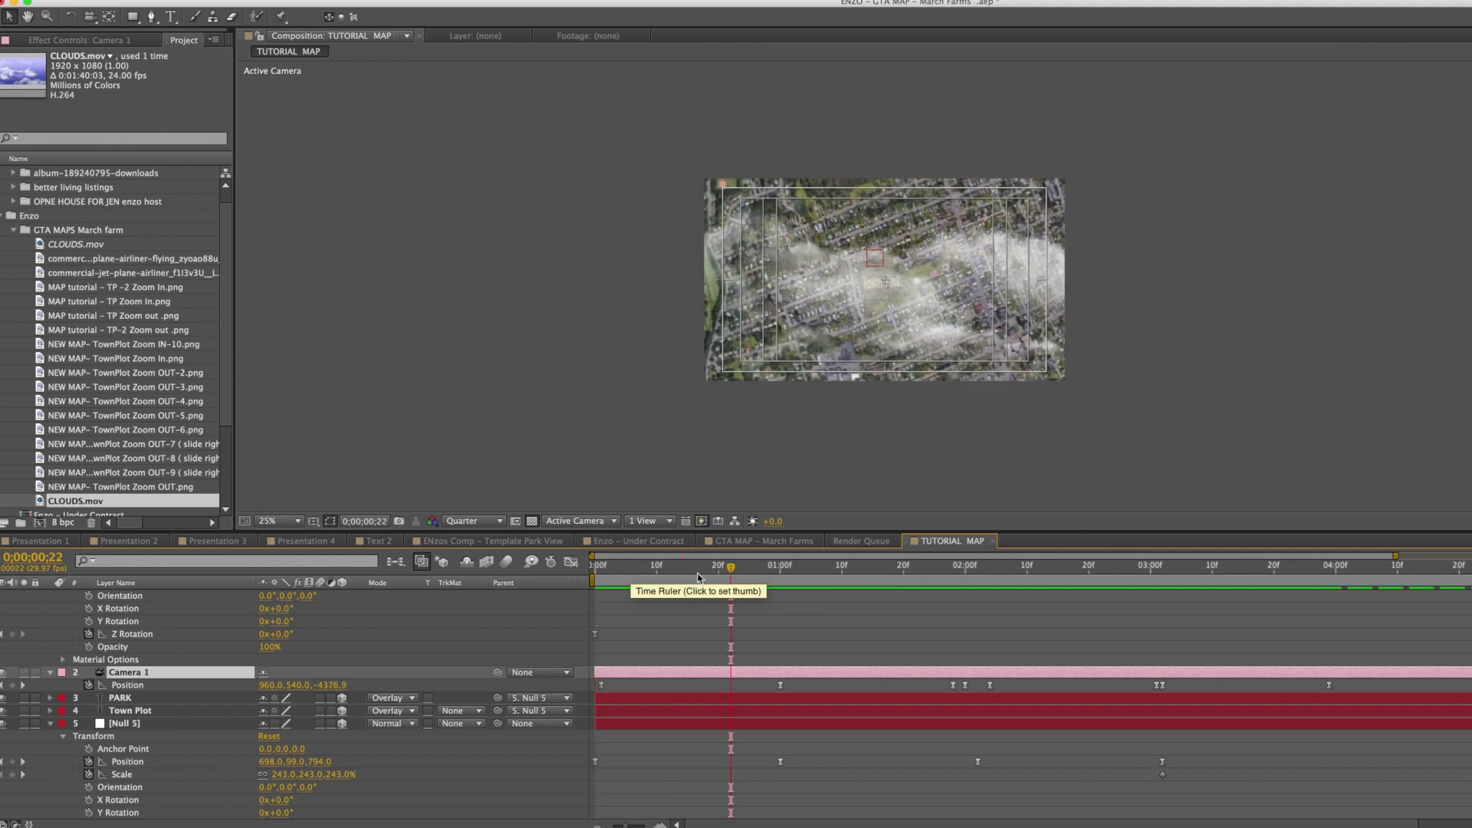
mouse_move(587, 576)
left_mouse_down()
mouse_move(1150, 611)
mouse_move(589, 603)
left_mouse_up()
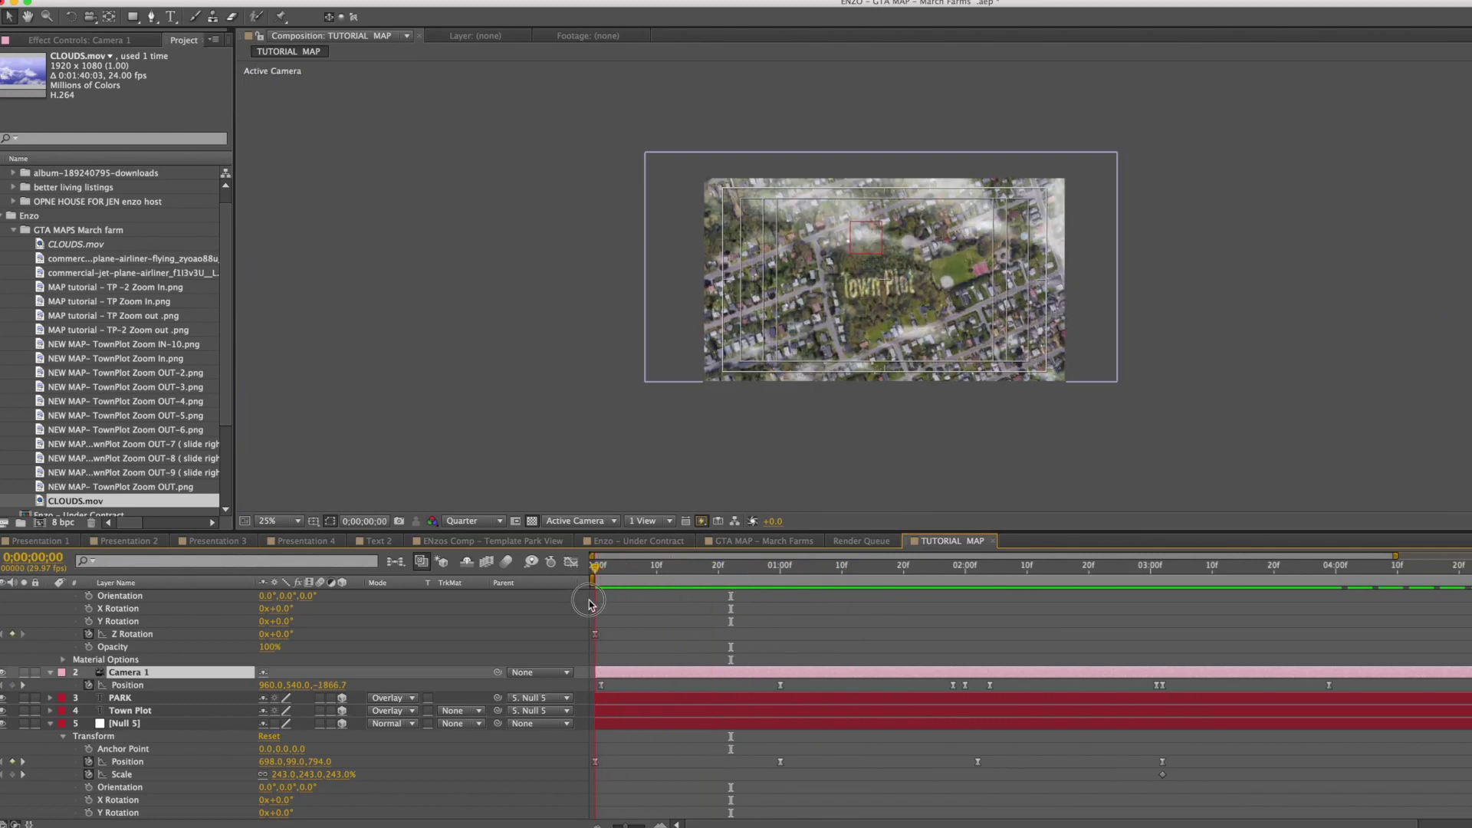
scroll(312, 698, "up", 10)
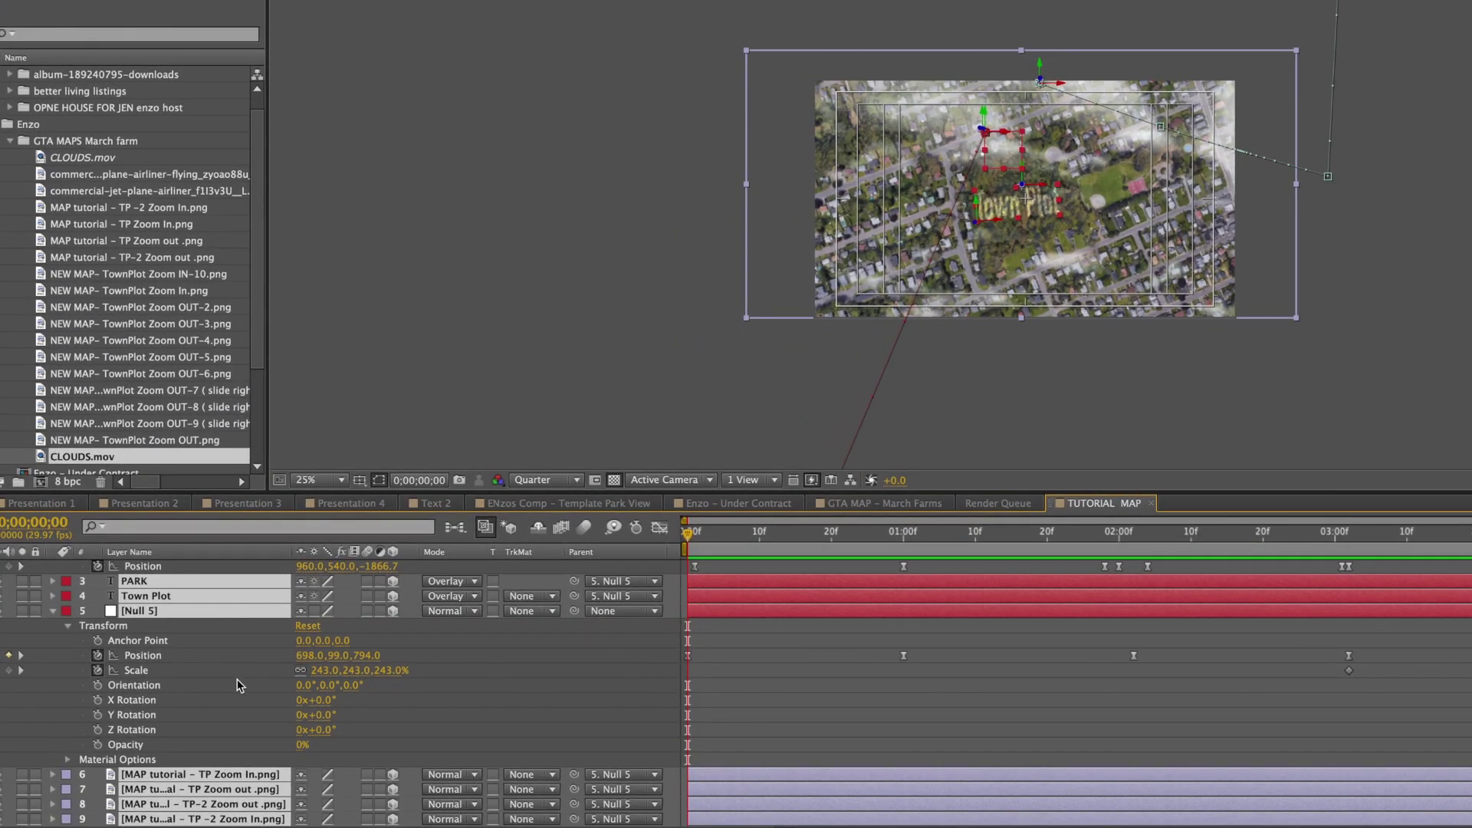
- Turn on motion blur for the selected clouds and map layers, then deselect all layers
scroll(230, 698, "up", 2)
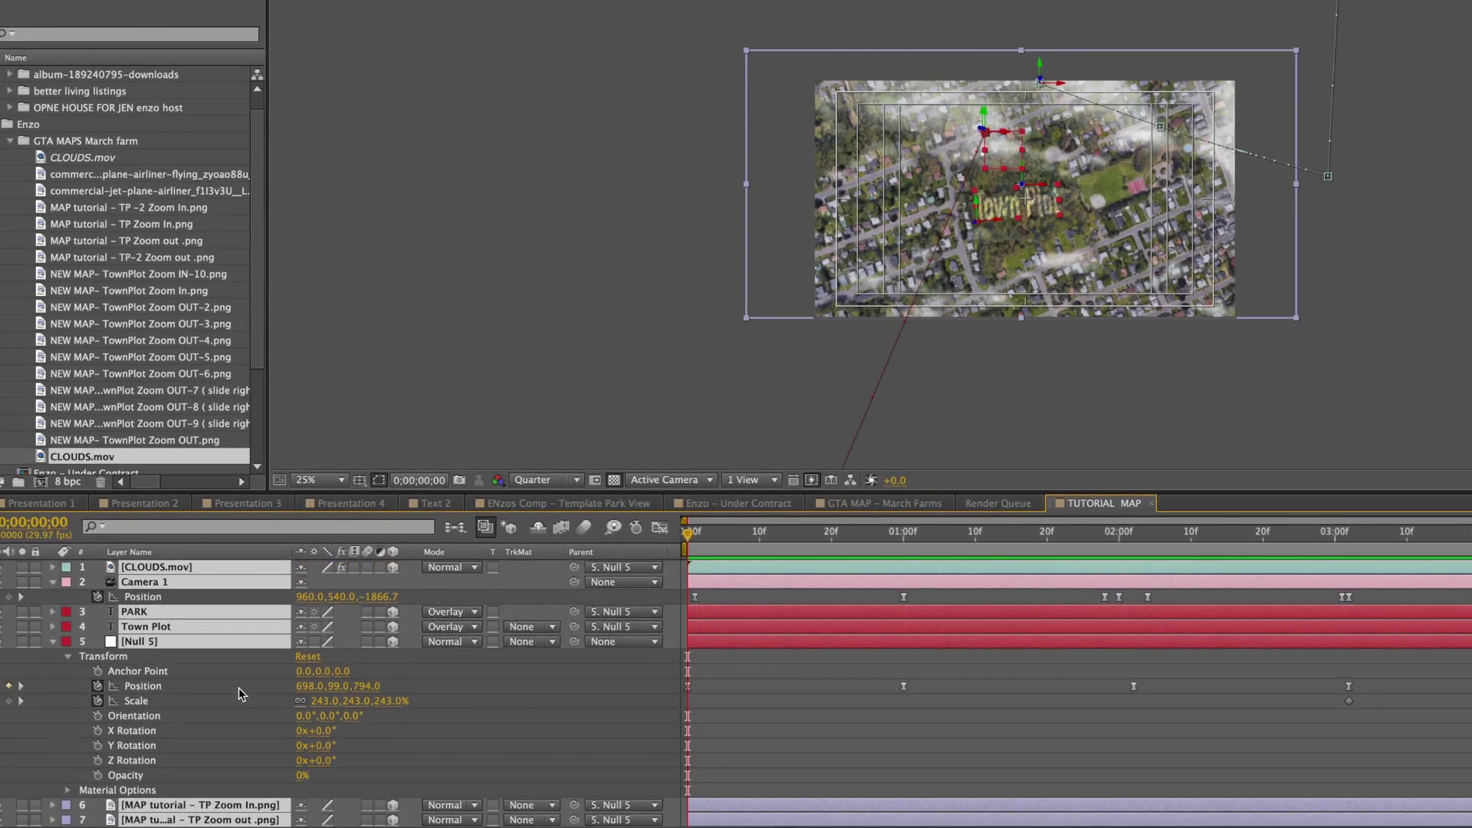
left_click(368, 568)
left_click(843, 691)
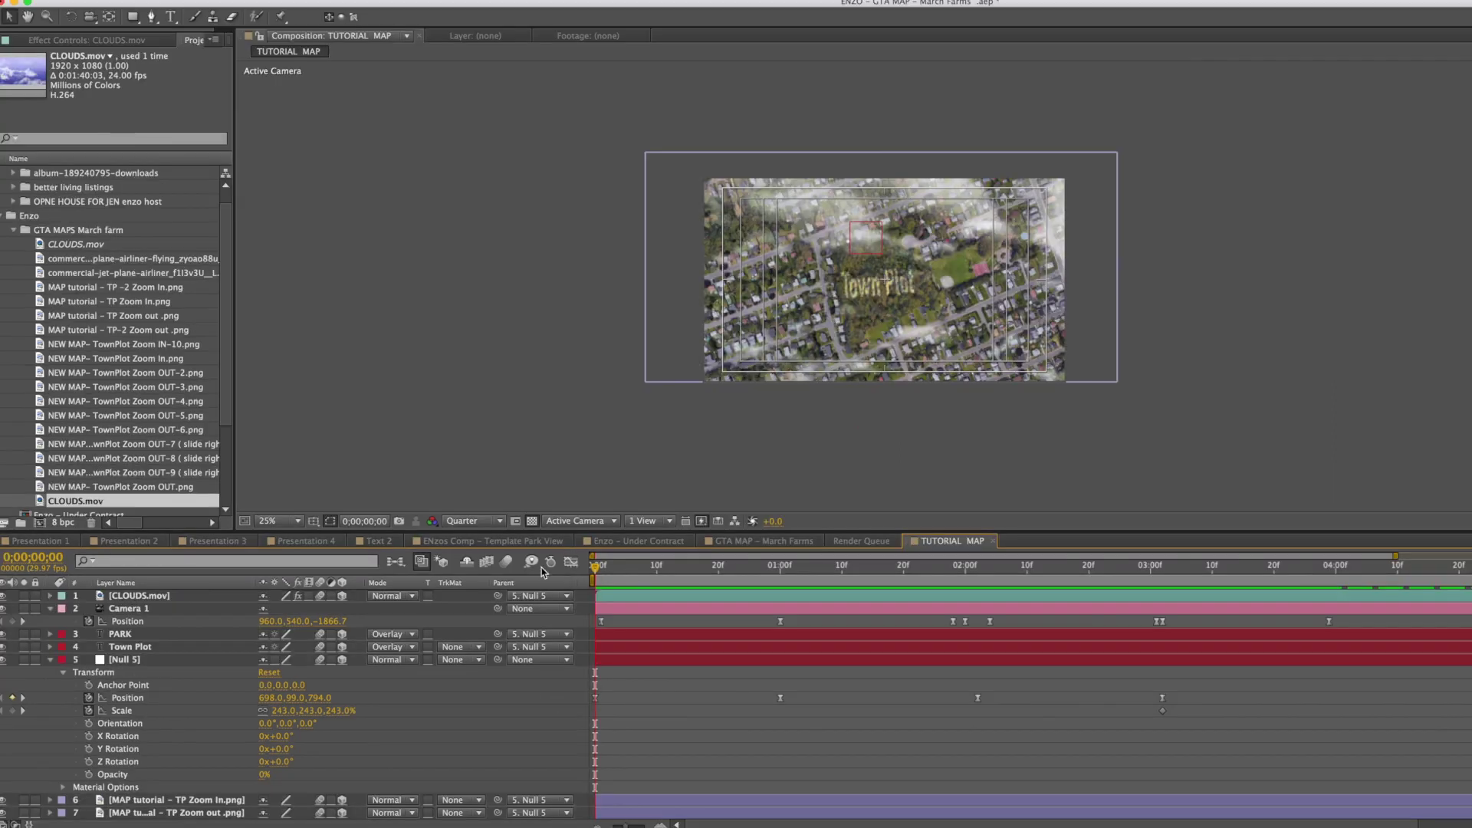
- RAM-preview the zoom, then scrub back from the PARK zoom to its first frames
key("space")
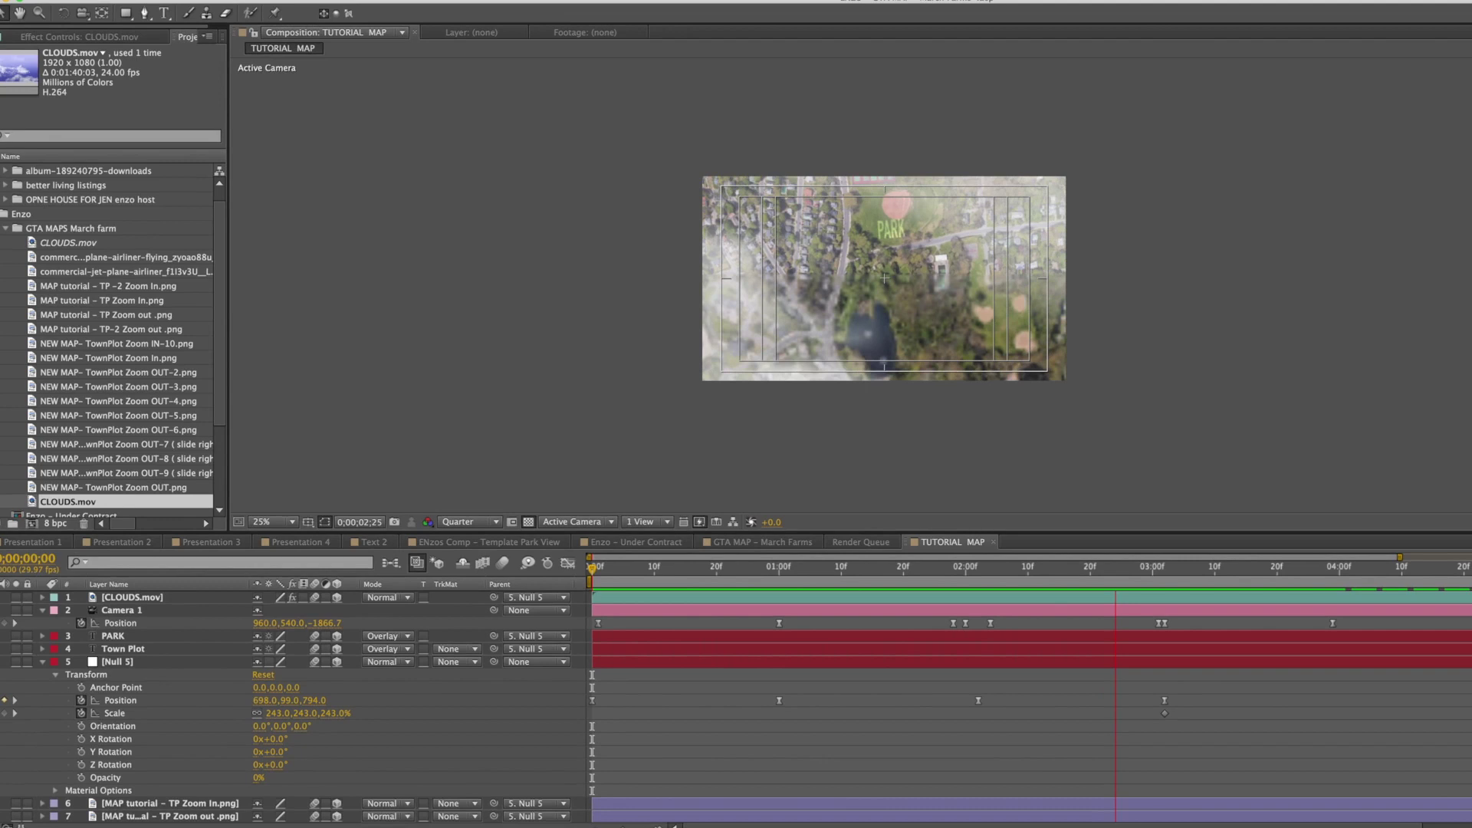
key("space")
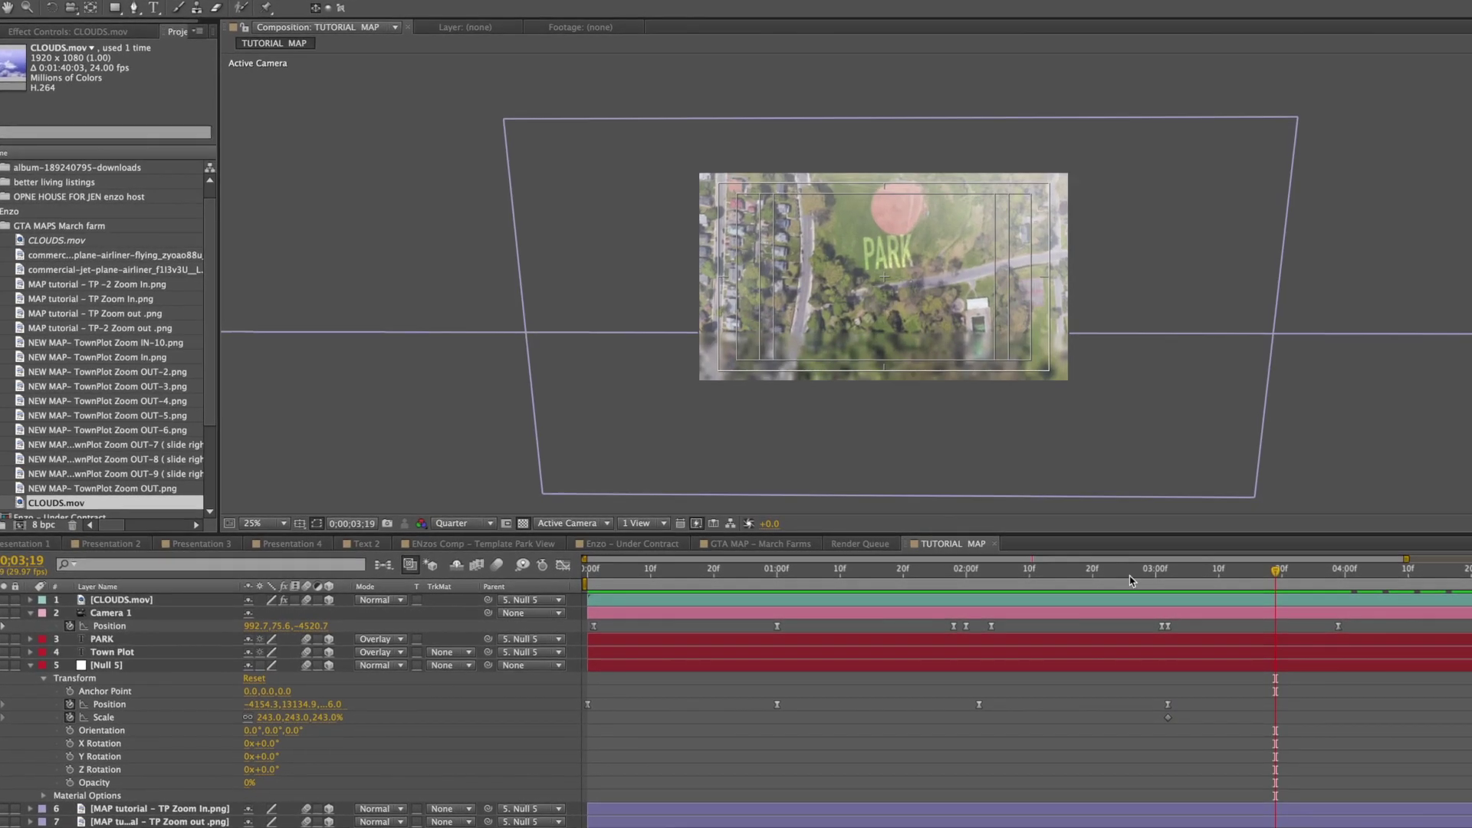
left_click_drag(1279, 573, 1360, 606)
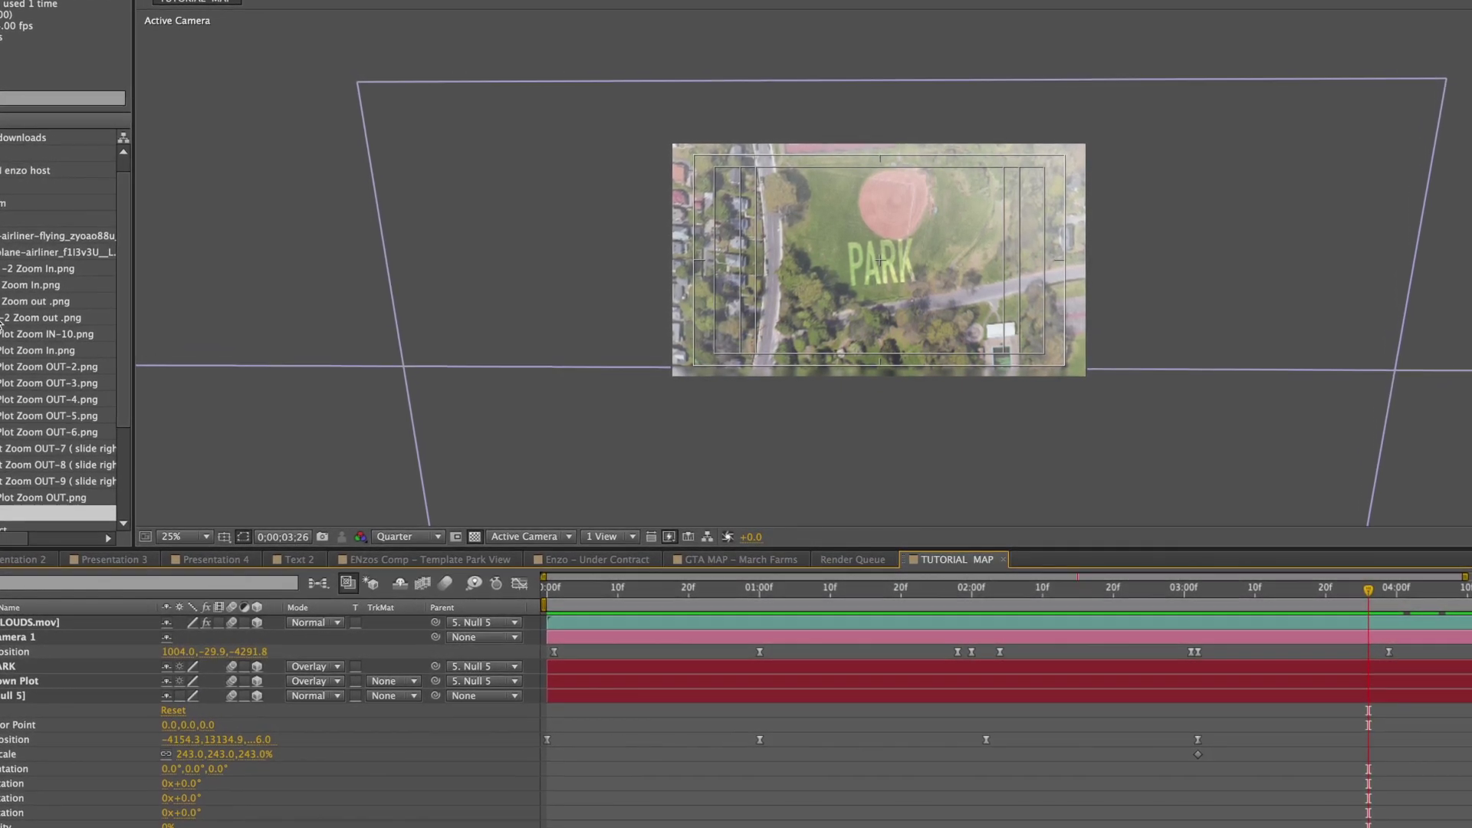
left_click_drag(1370, 590, 661, 604)
left_click_drag(520, 604, 598, 606)
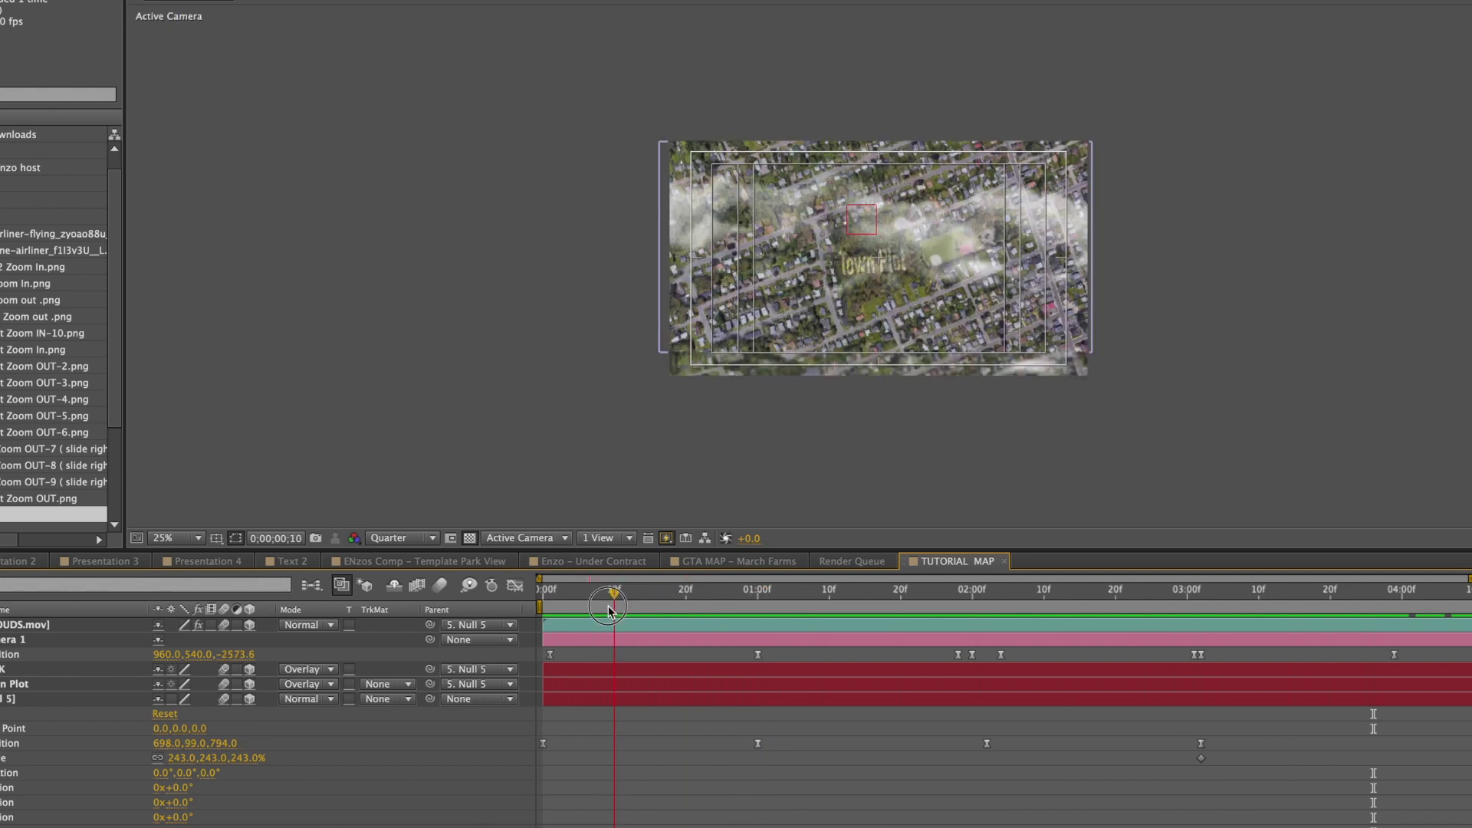
- Add the jet airliner image to the composition at the start of the timeline
left_click_drag(608, 611, 552, 605)
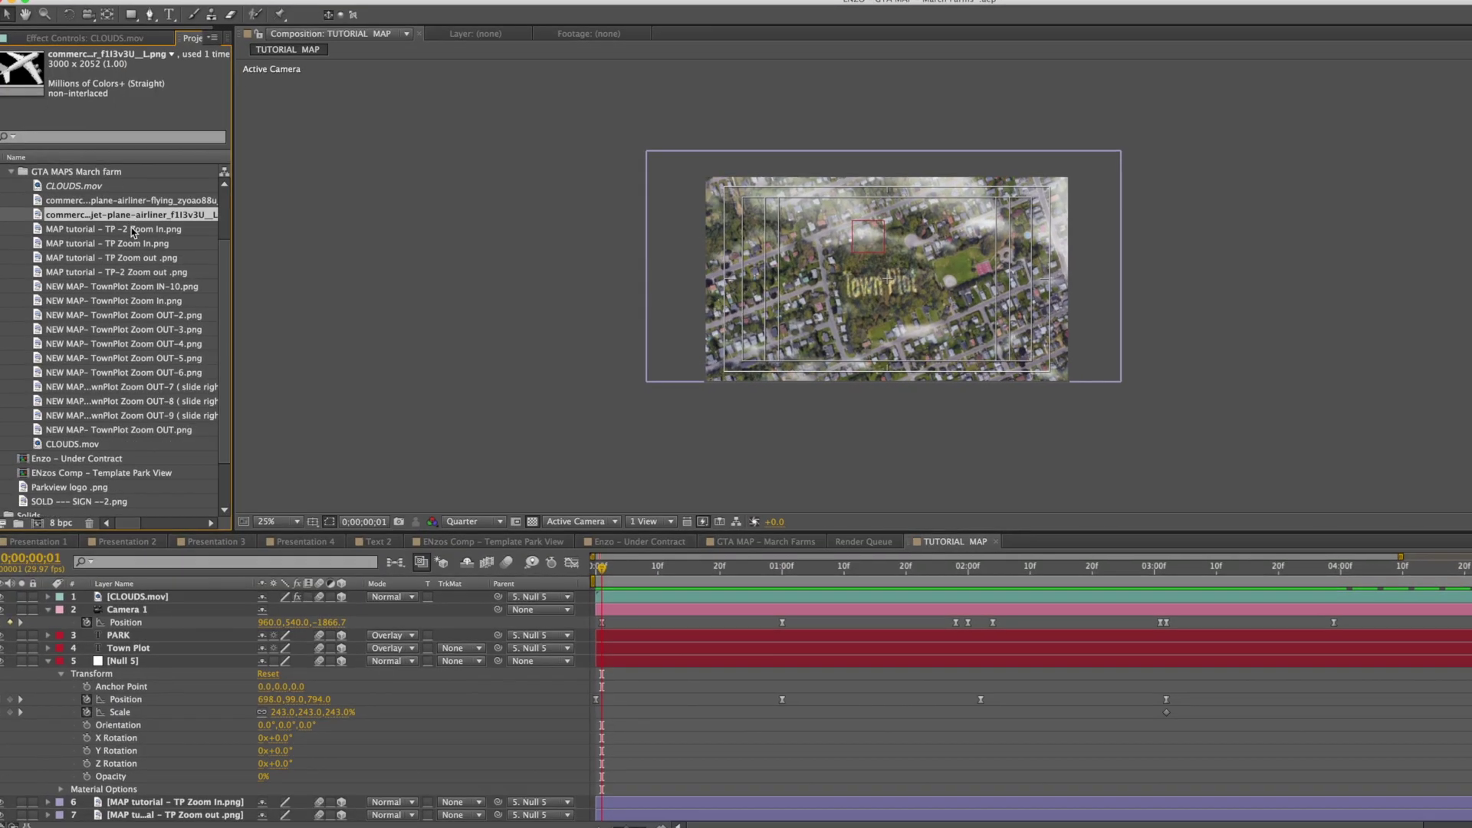
left_click(128, 218)
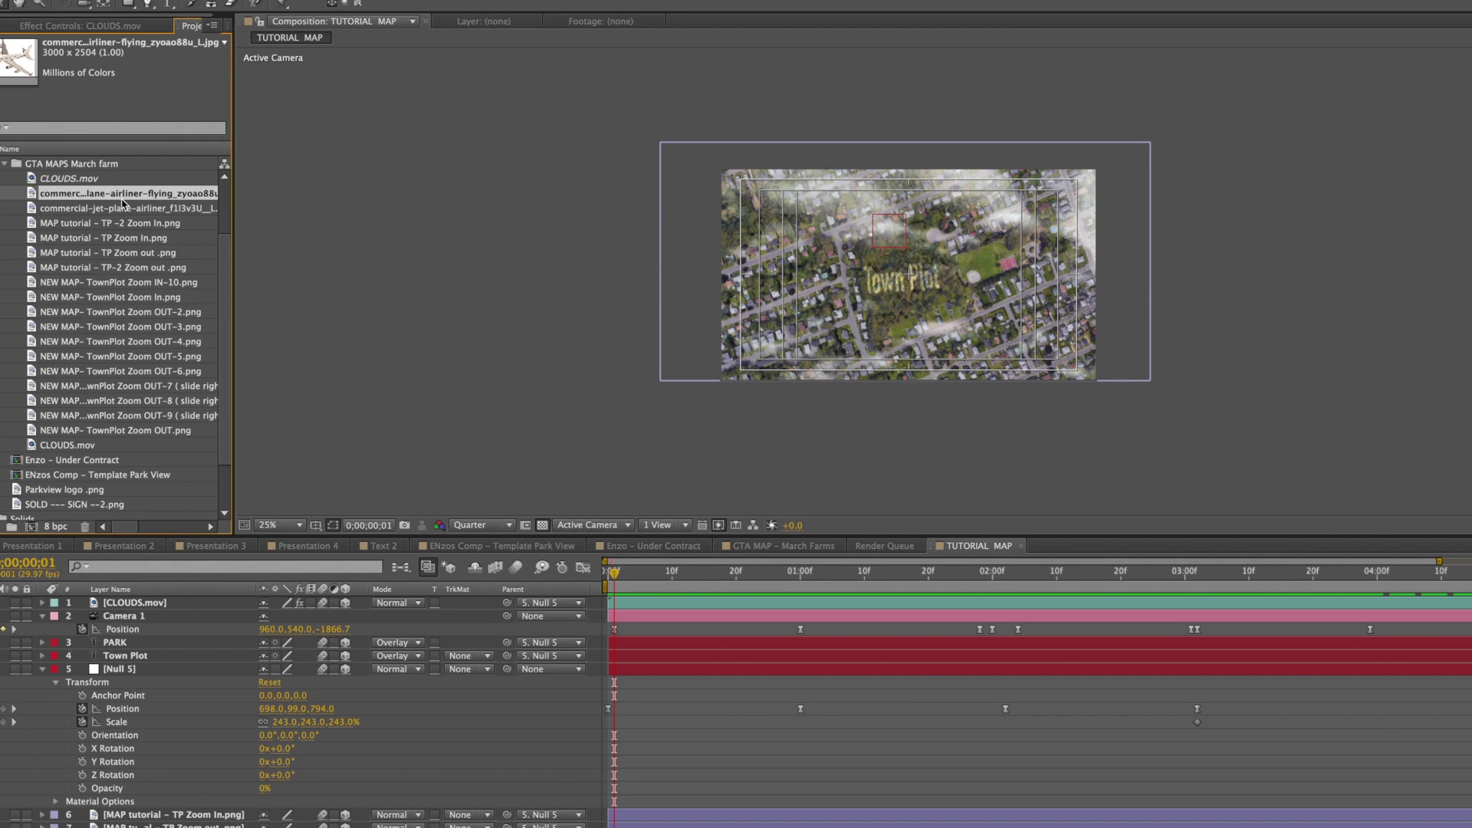
left_click_drag(129, 210, 158, 603)
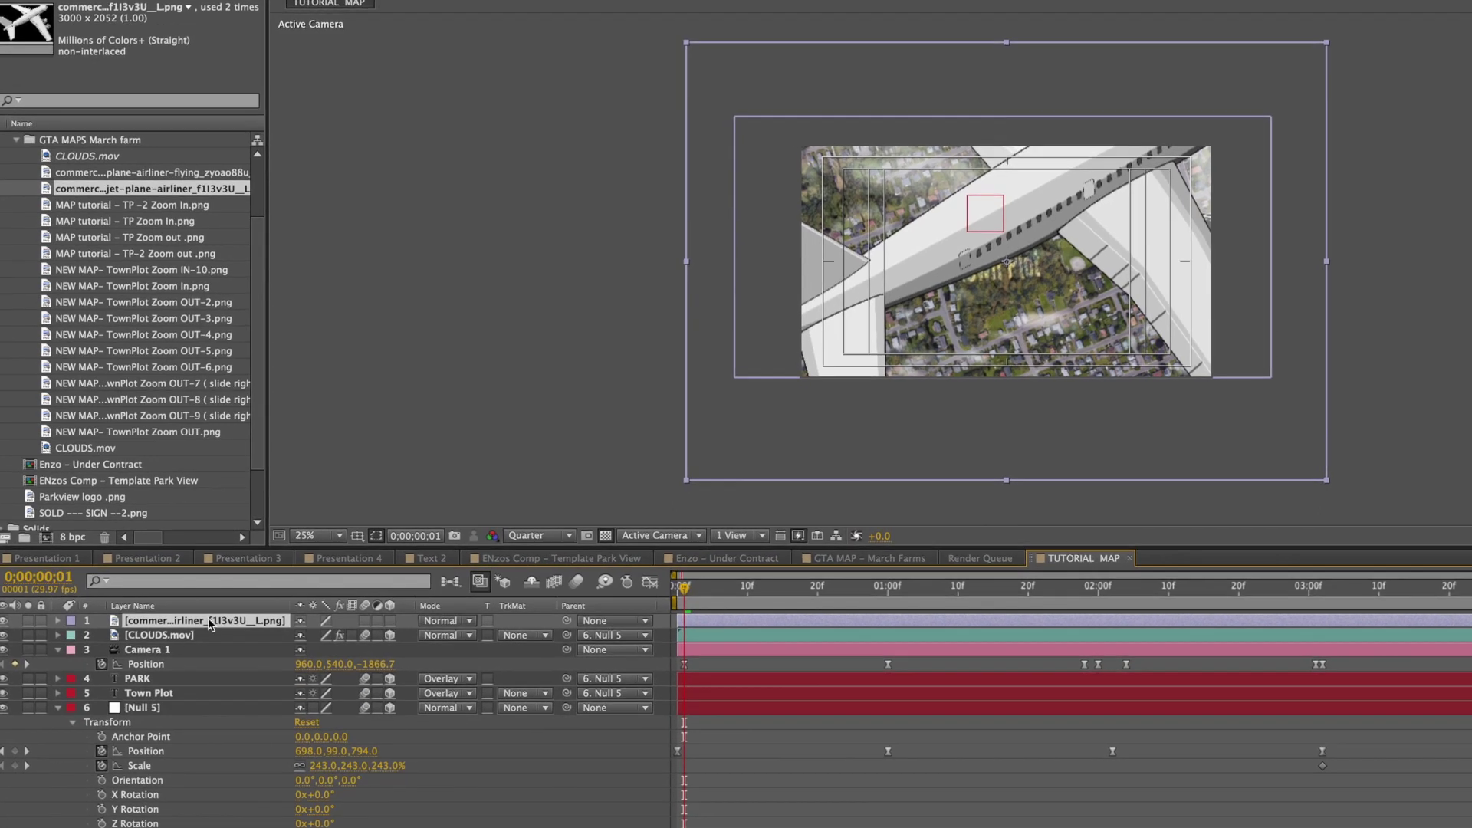
- Scale the airliner to 18.7% and place it off the map's lower-left edge at frame 12
left_click_drag(1356, 43, 1164, 213)
left_click_drag(309, 647, 300, 648)
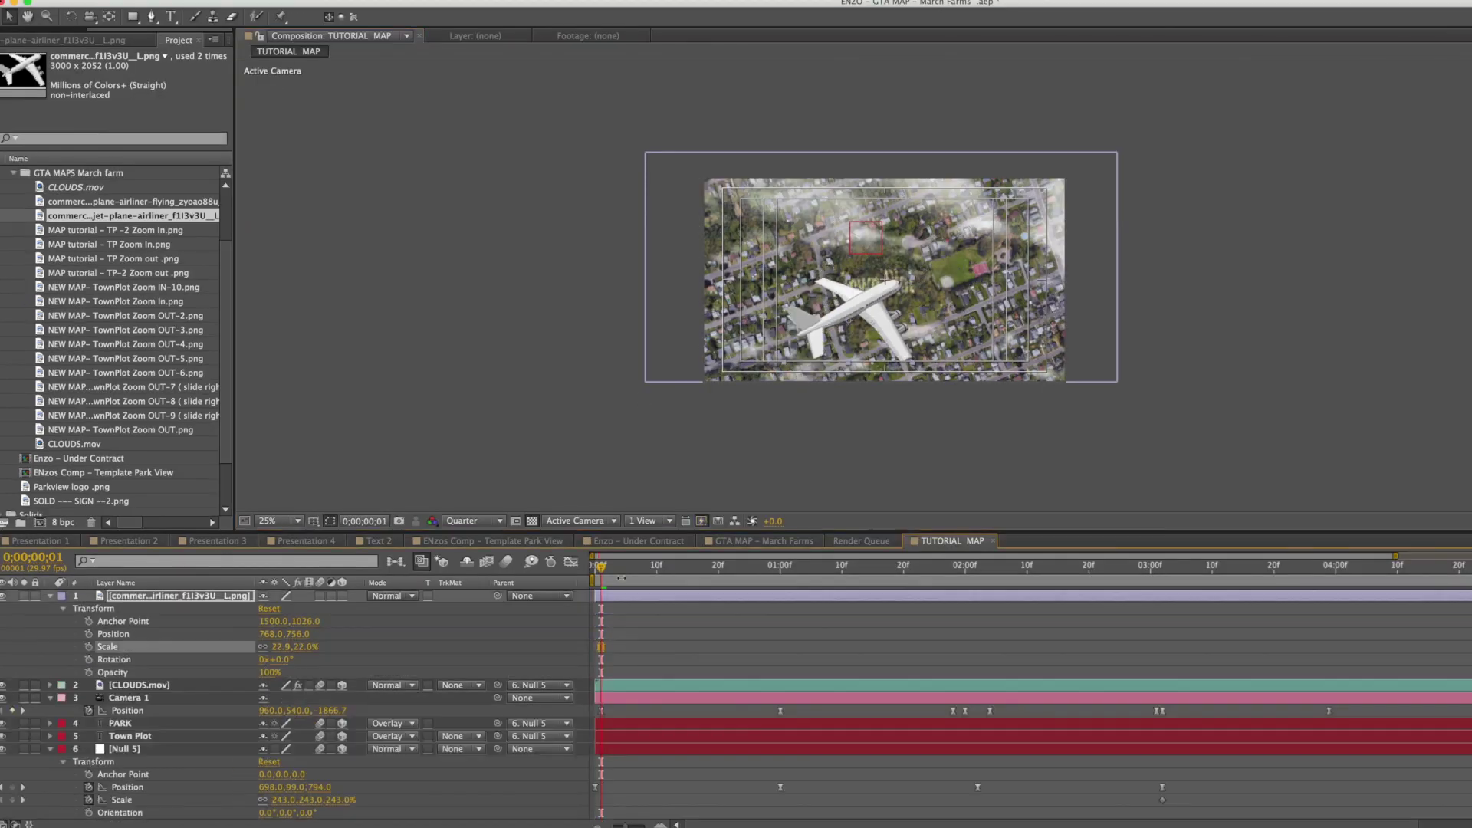
left_click_drag(302, 647, 300, 647)
left_click_drag(767, 575, 672, 588)
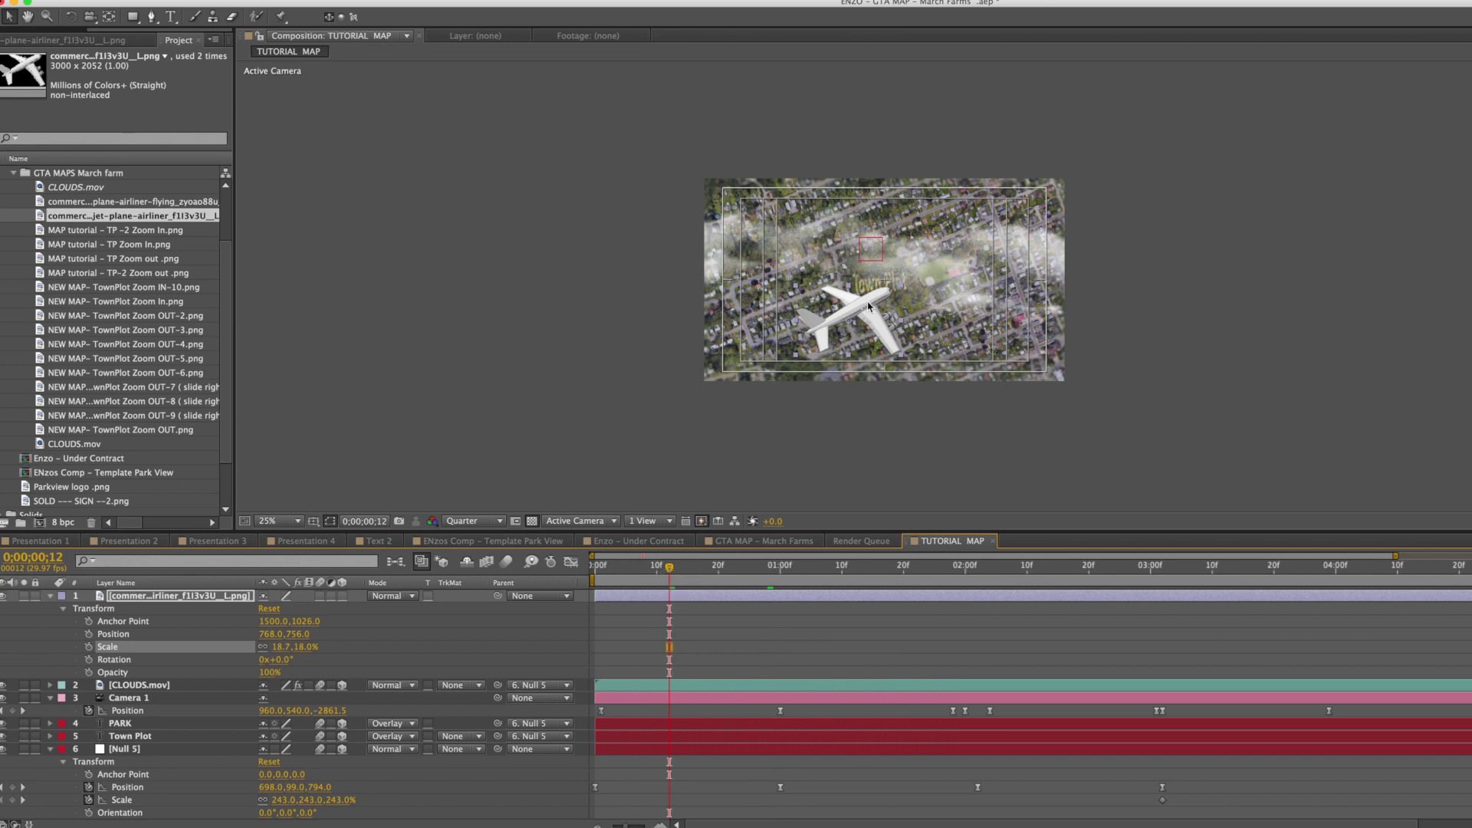
left_click_drag(862, 315, 673, 409)
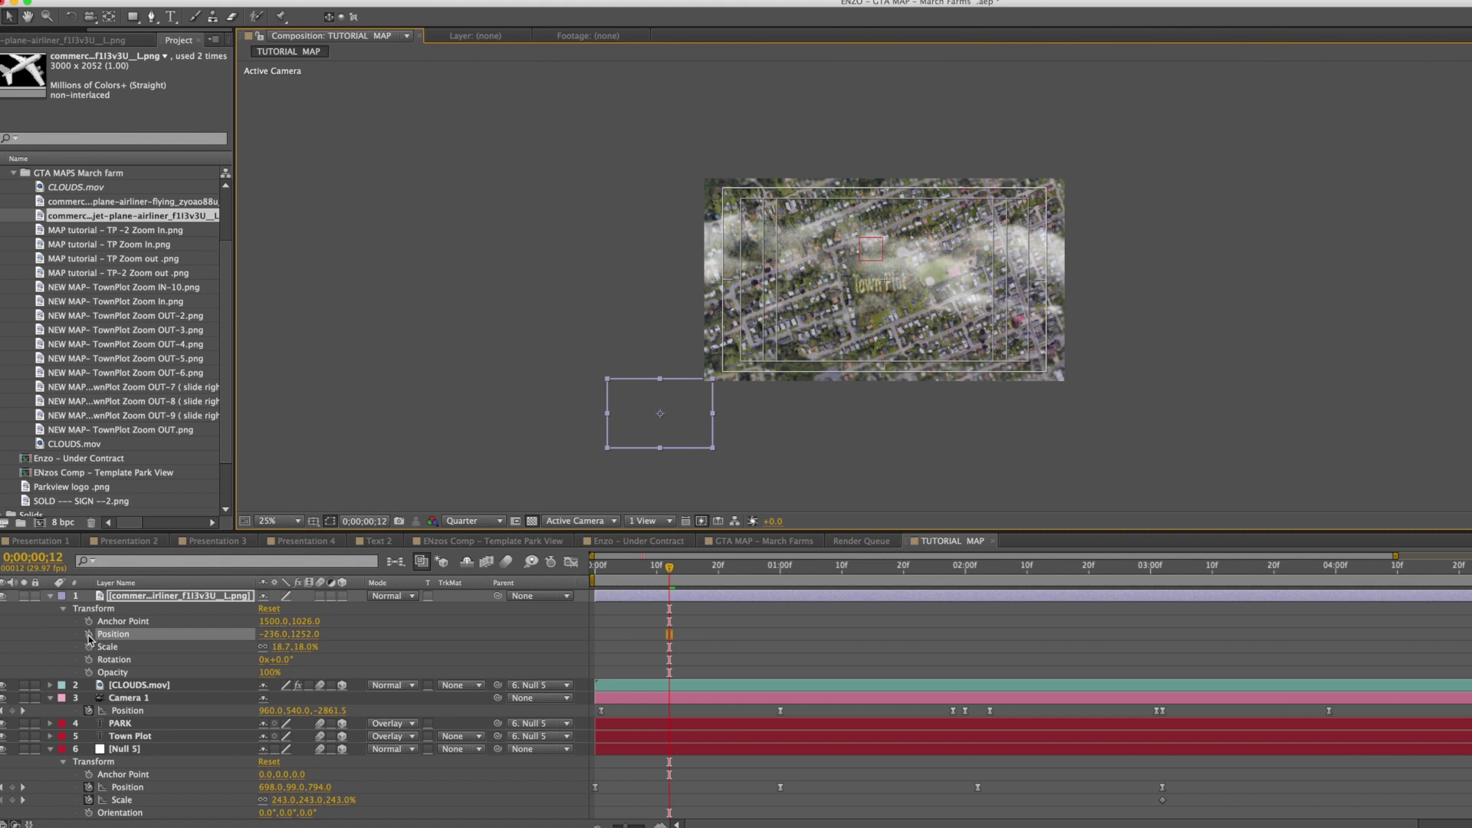
- Keyframe the airliner's Position so it flies to the map's upper-right corner at 2168, -92
left_click(89, 635)
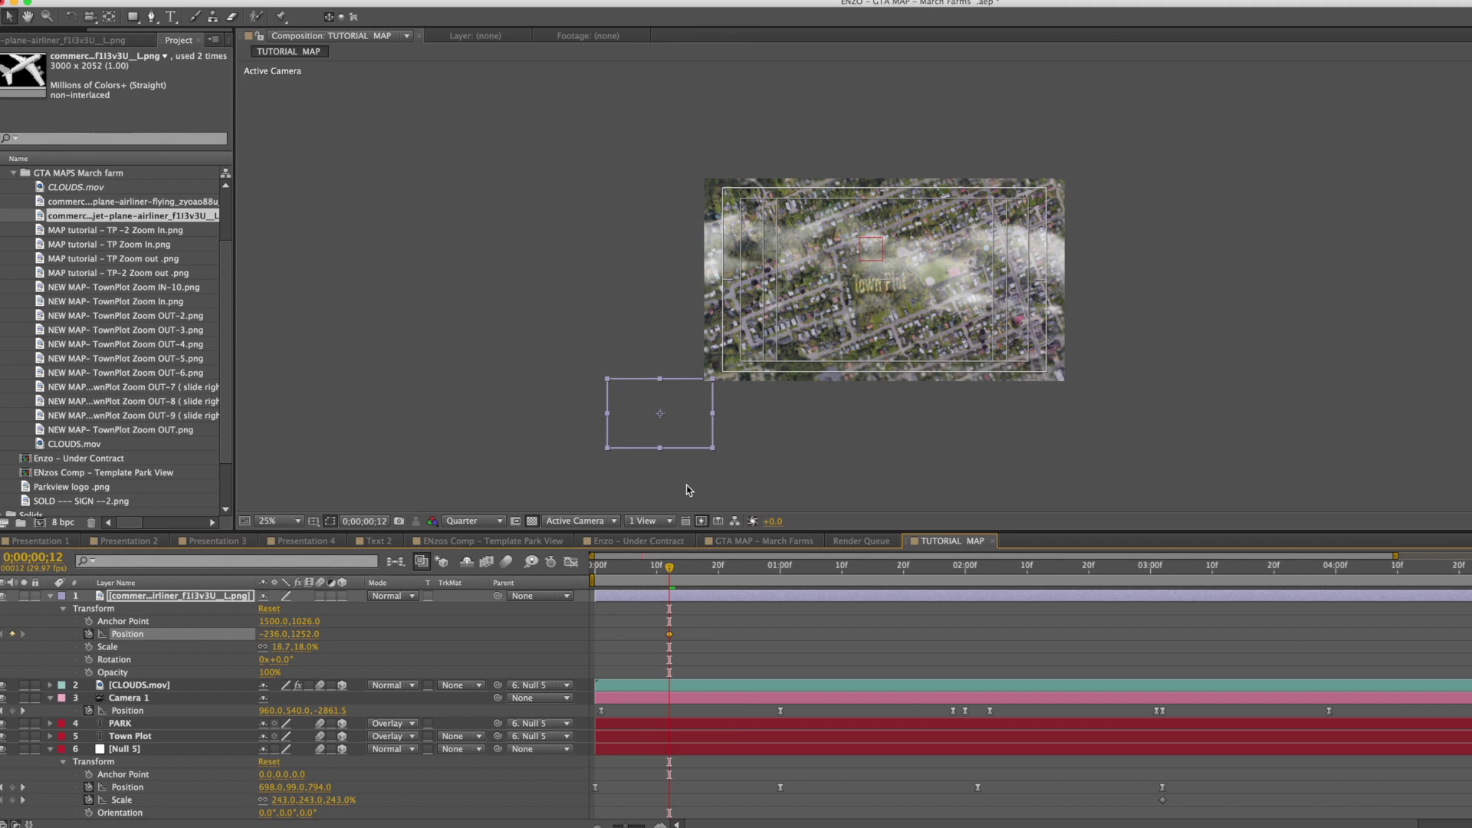
left_click_drag(673, 573, 803, 578)
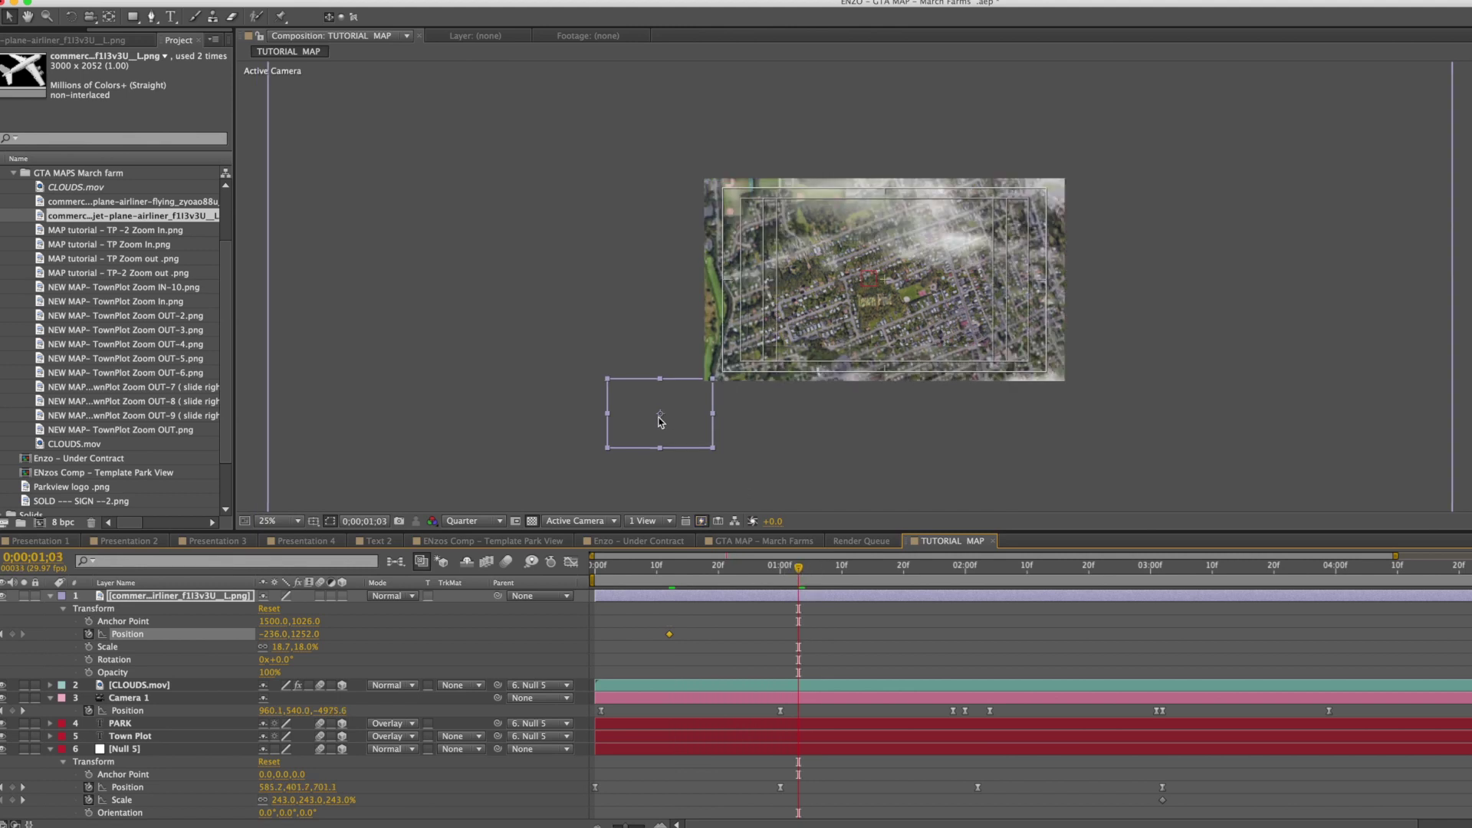
left_click_drag(661, 418, 1109, 167)
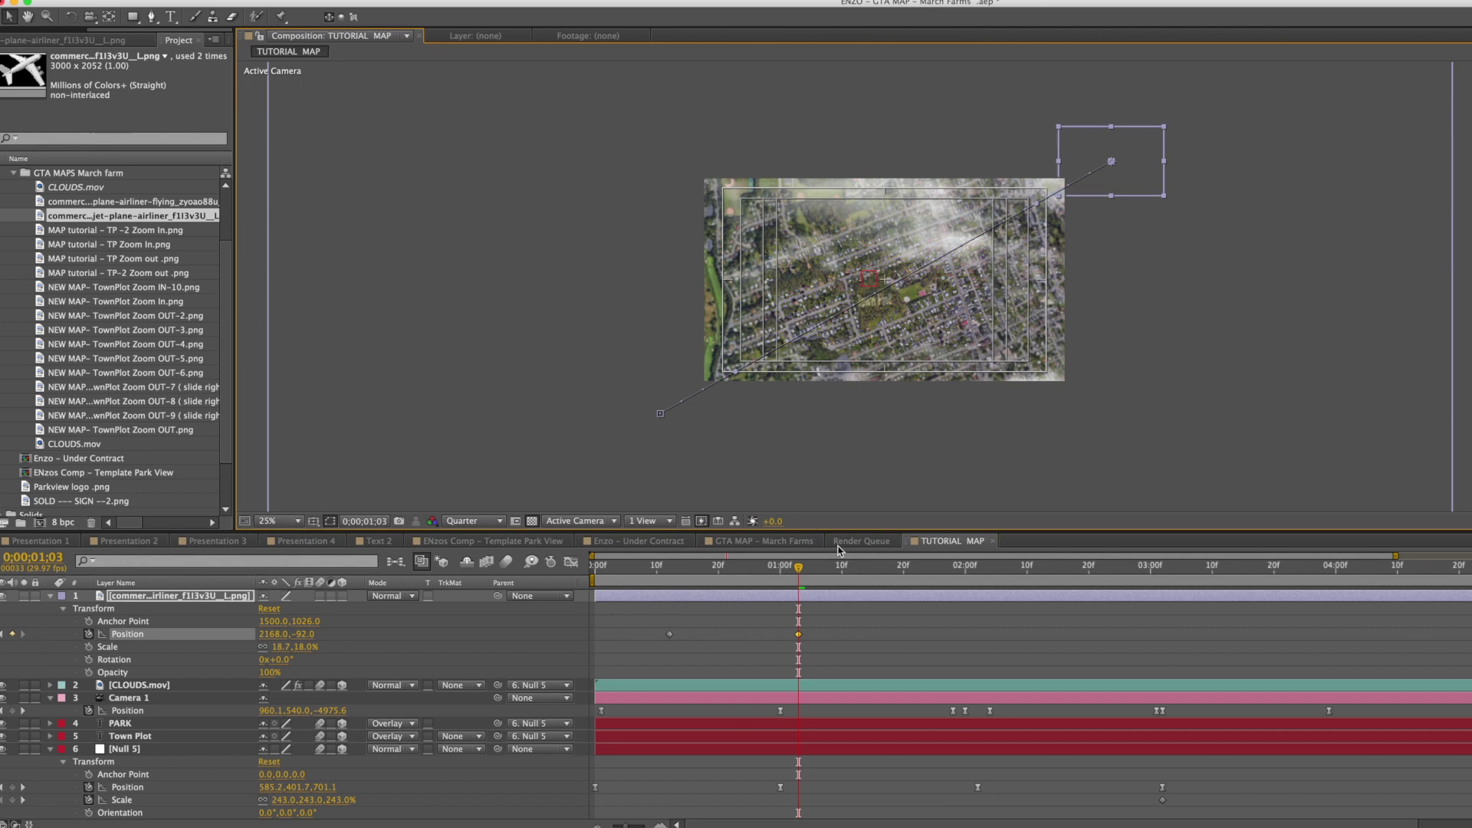
- Scrub back and preview the plane's flight across the map from the first frame
left_click(800, 571)
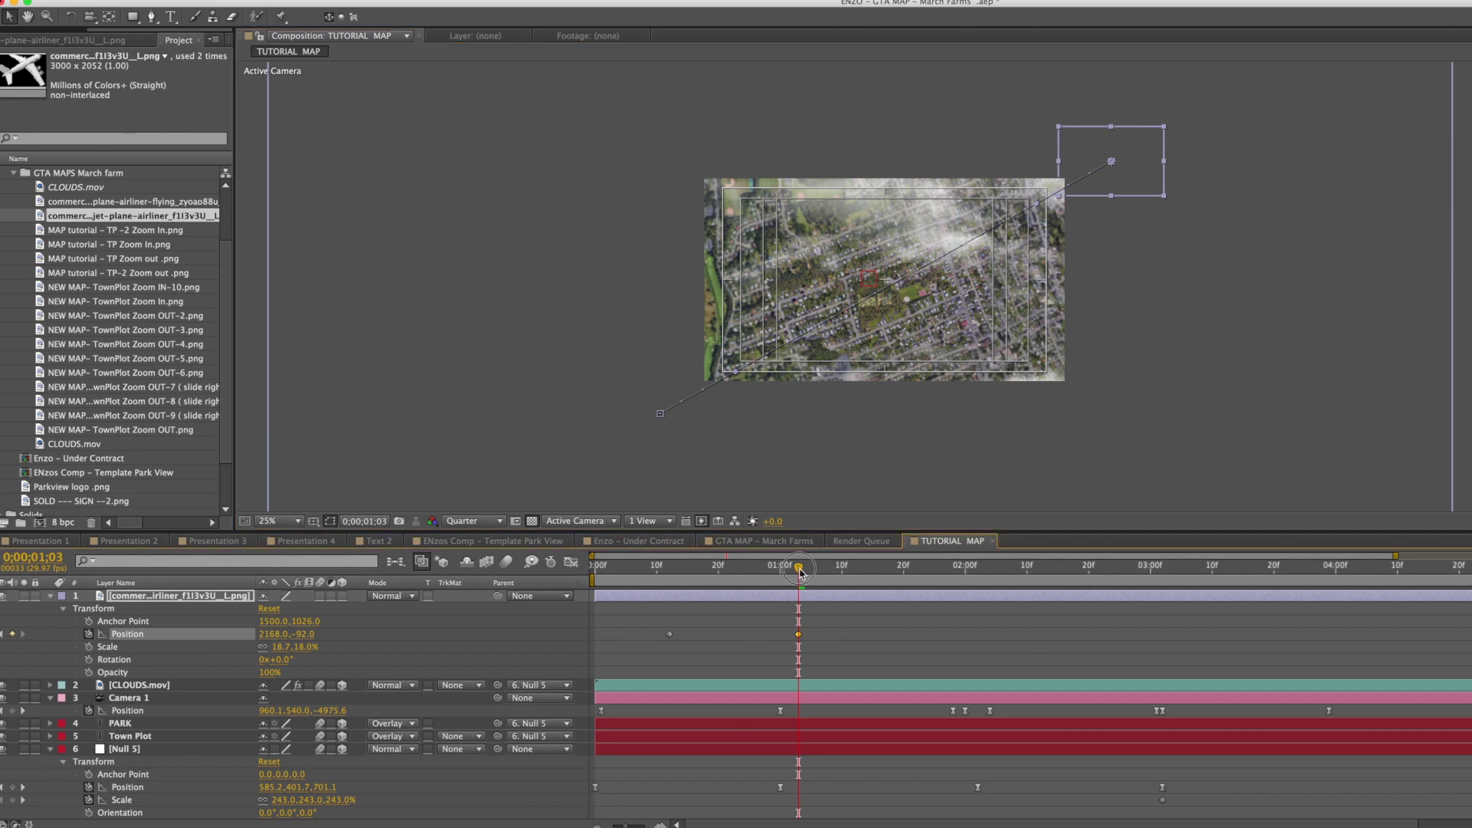
left_click_drag(798, 572, 625, 591)
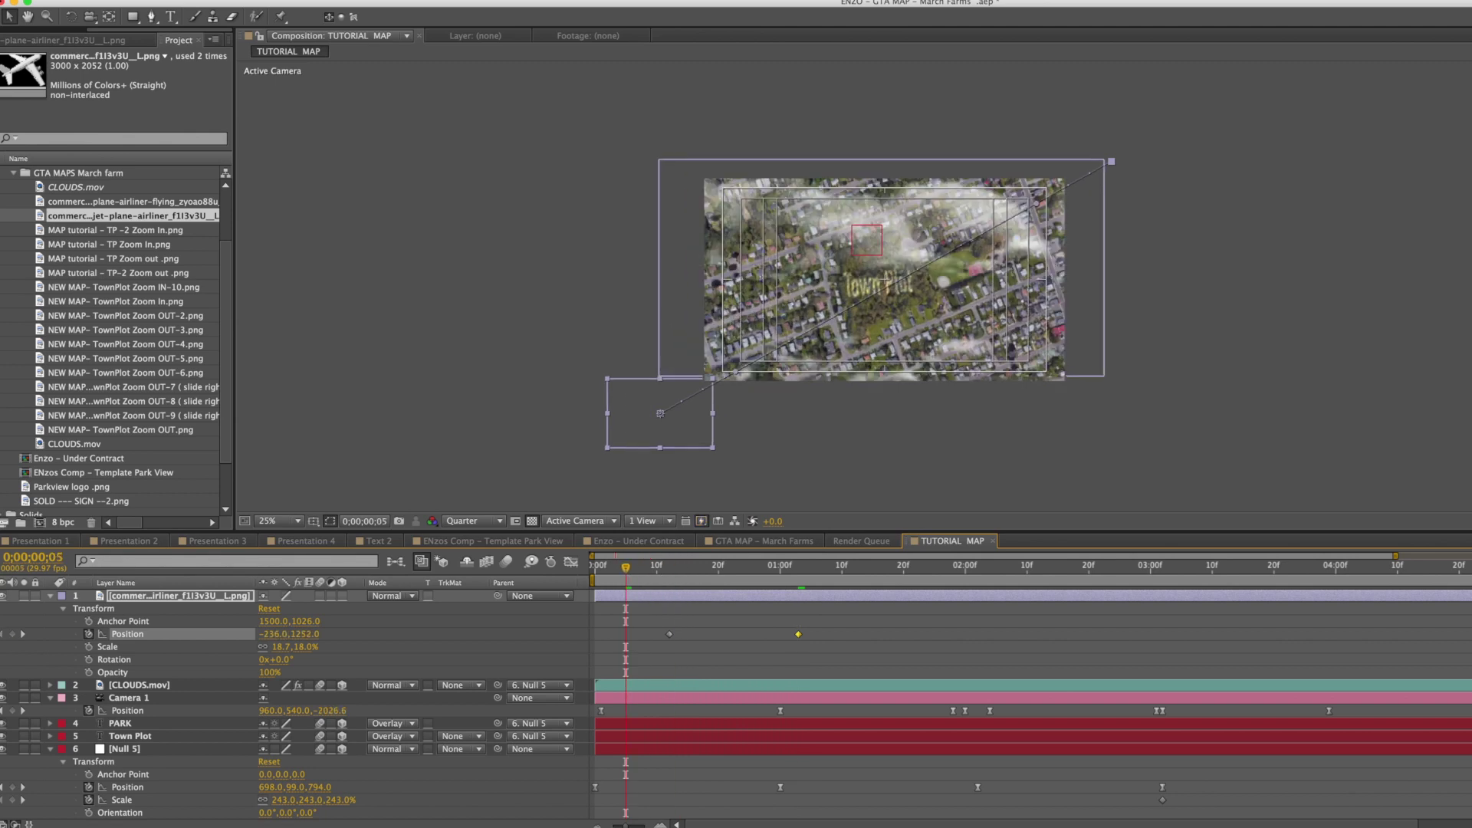
key("space")
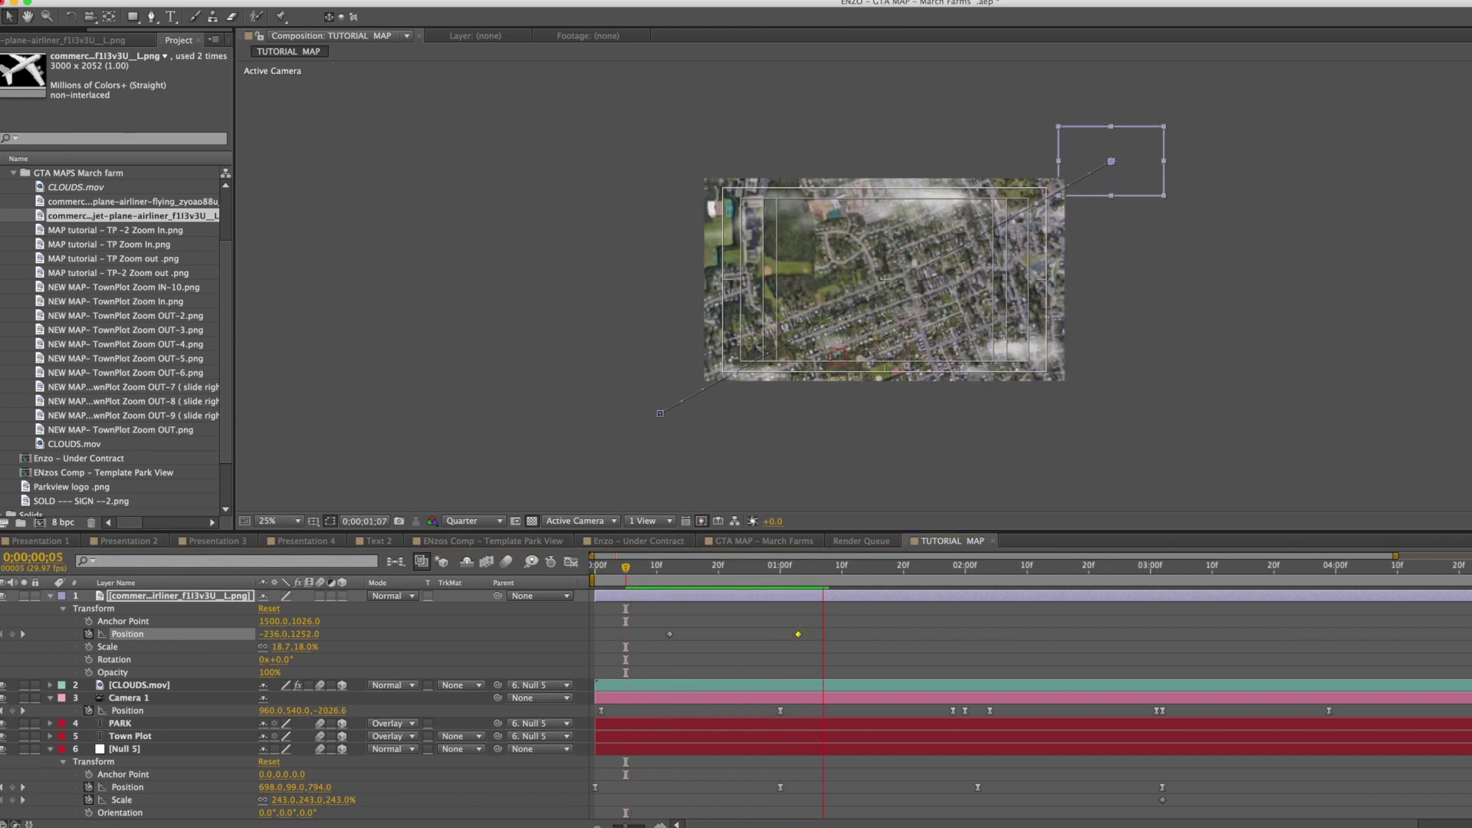
key("space")
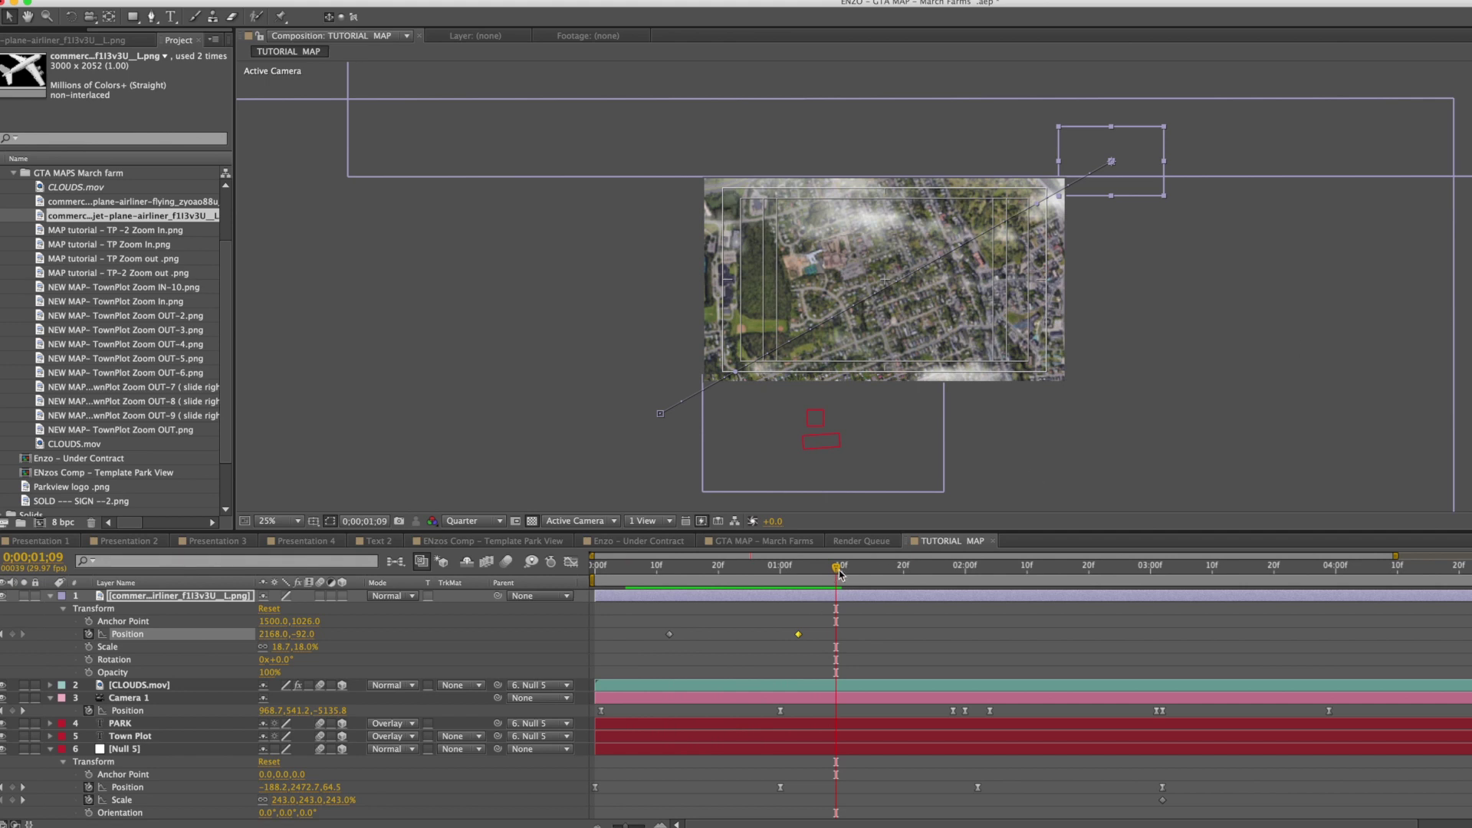
key("Home")
key("space")
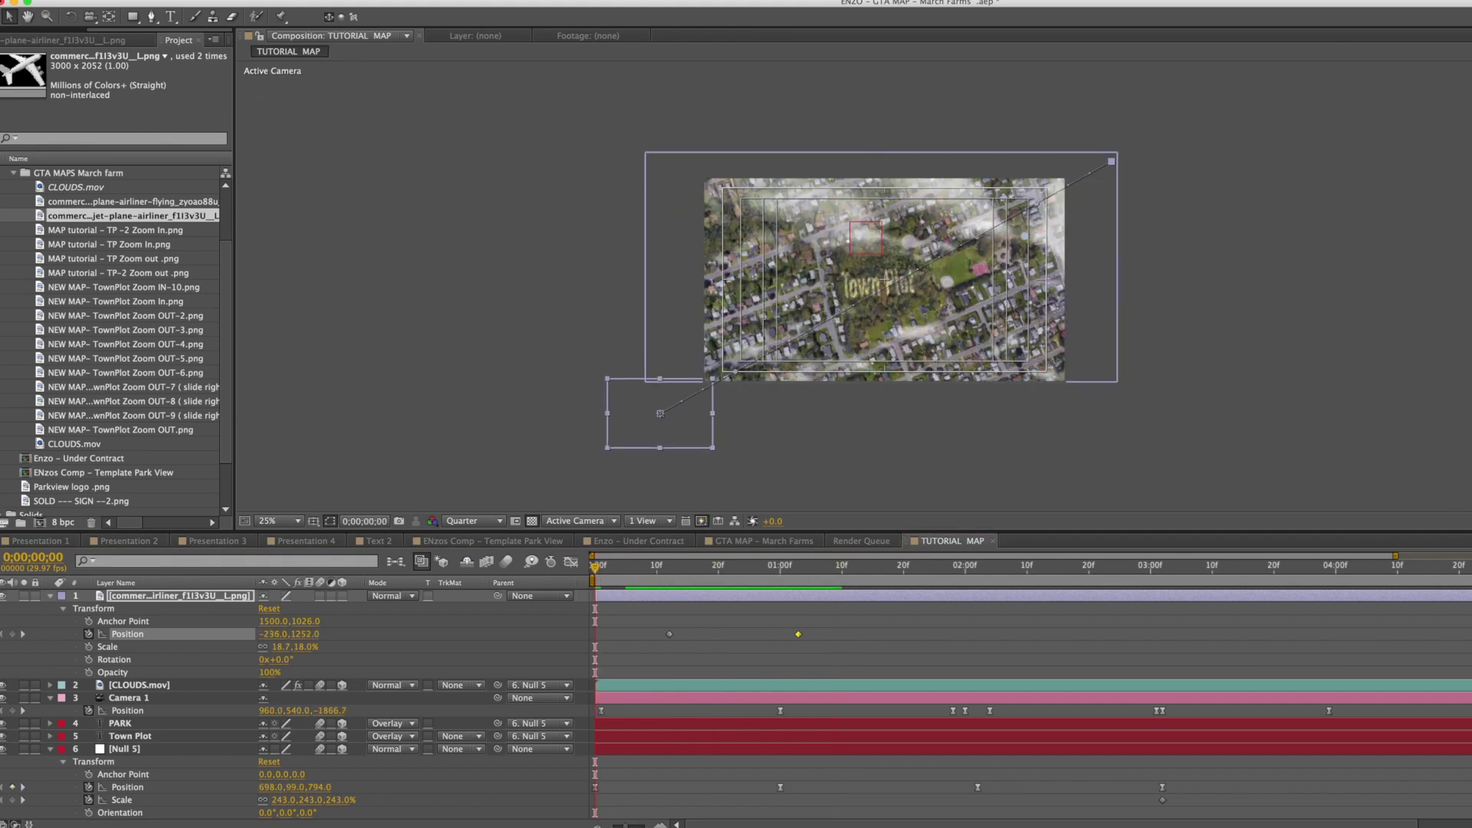
key("space")
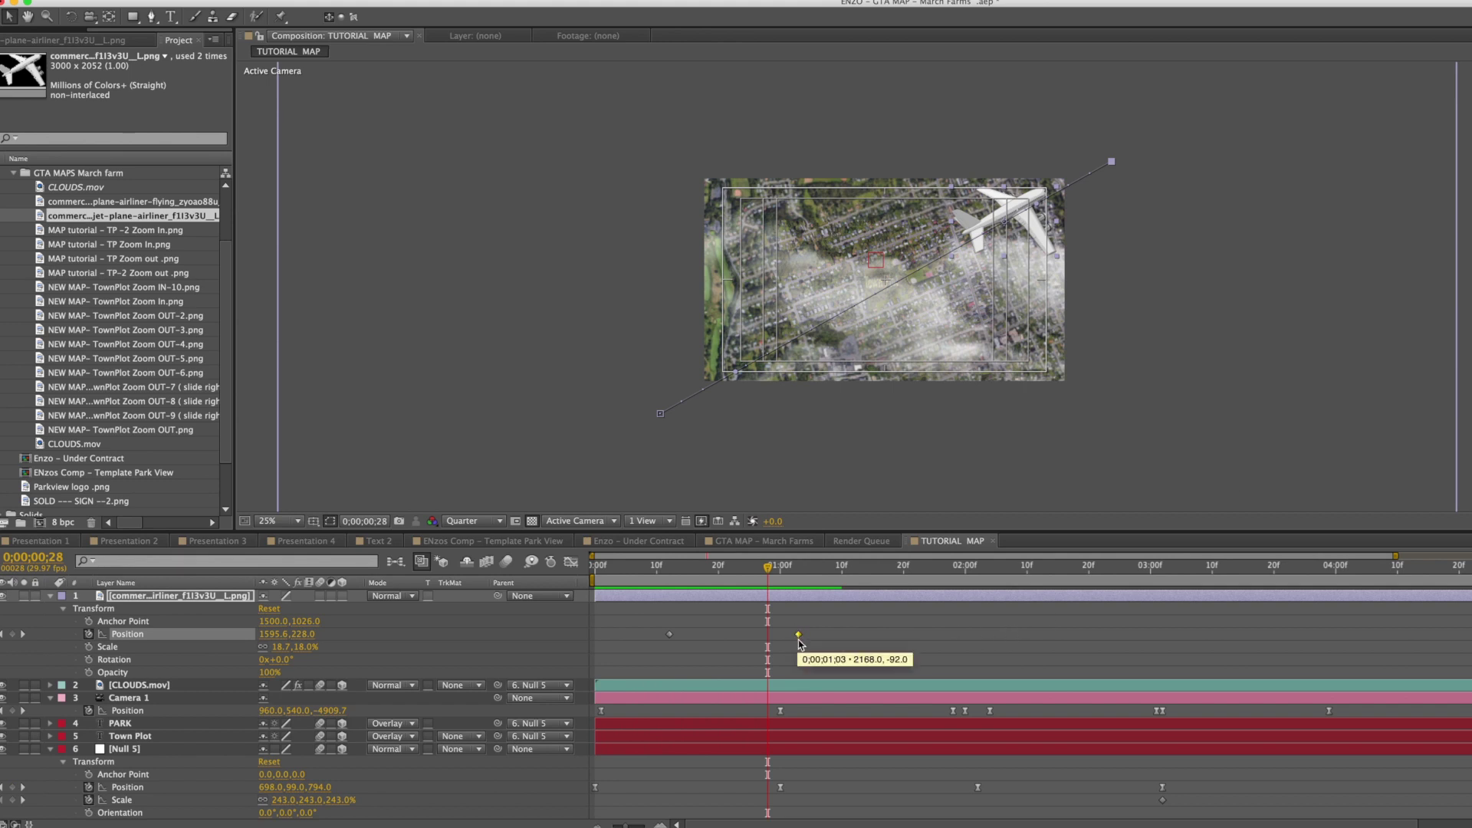
- Move the second Position keyframe later and the first slightly earlier, then preview the flight again
left_click_drag(798, 635, 862, 637)
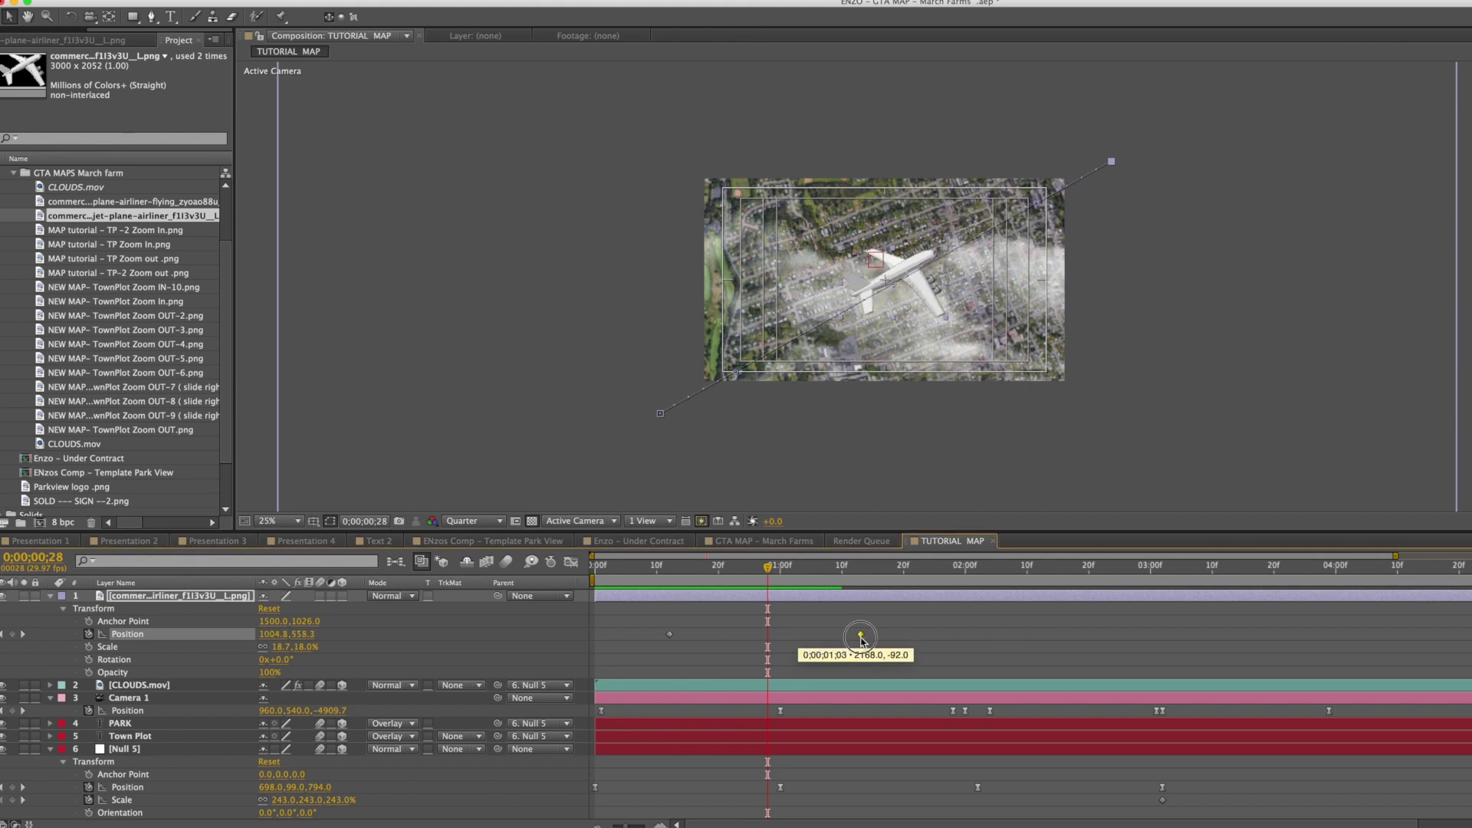
left_click_drag(768, 567, 597, 574)
key("space")
key("space")
left_click_drag(620, 635, 606, 635)
left_click(597, 574)
key("space")
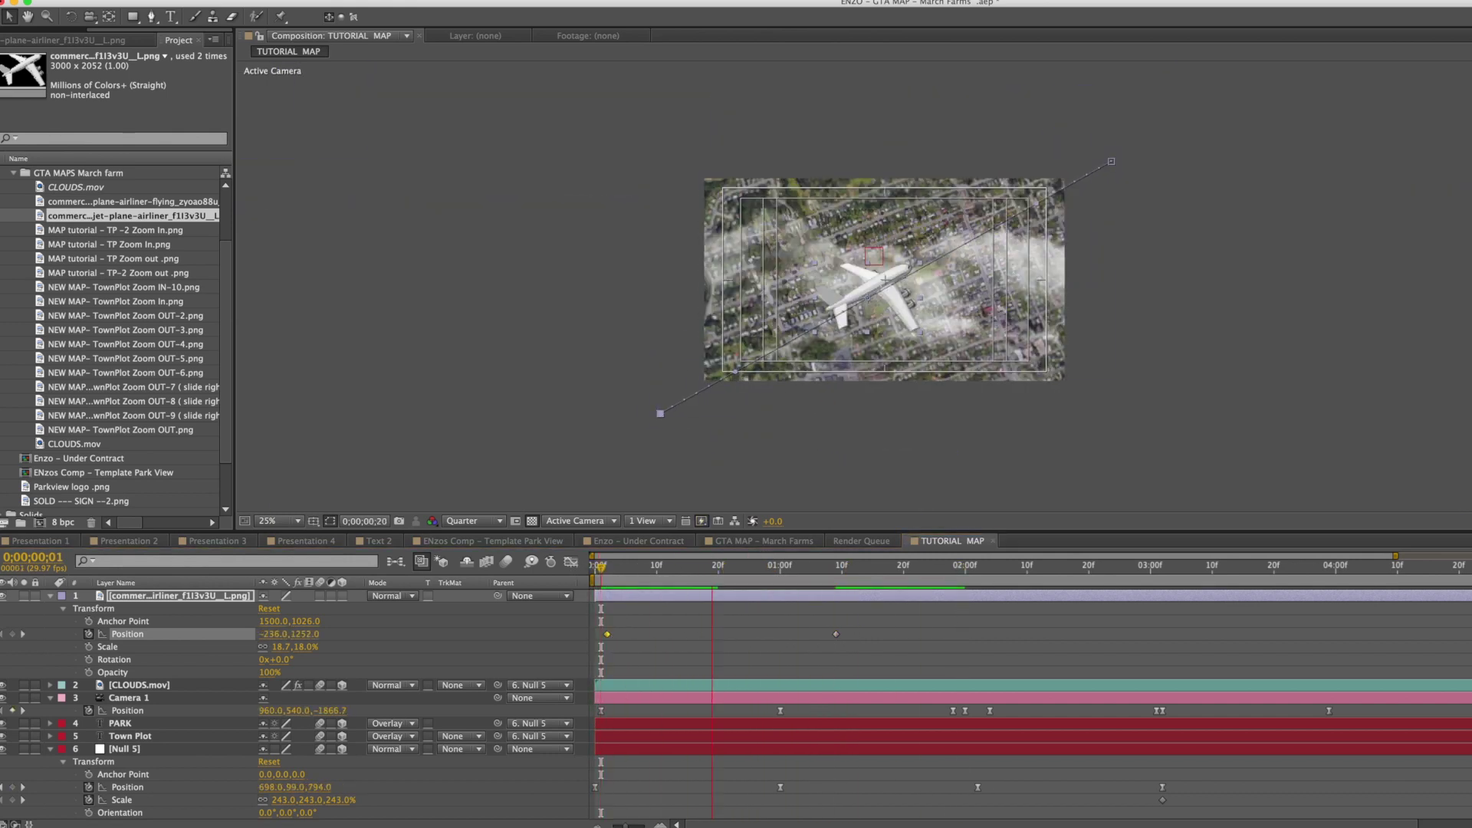
key("space")
left_click_drag(854, 573, 621, 586)
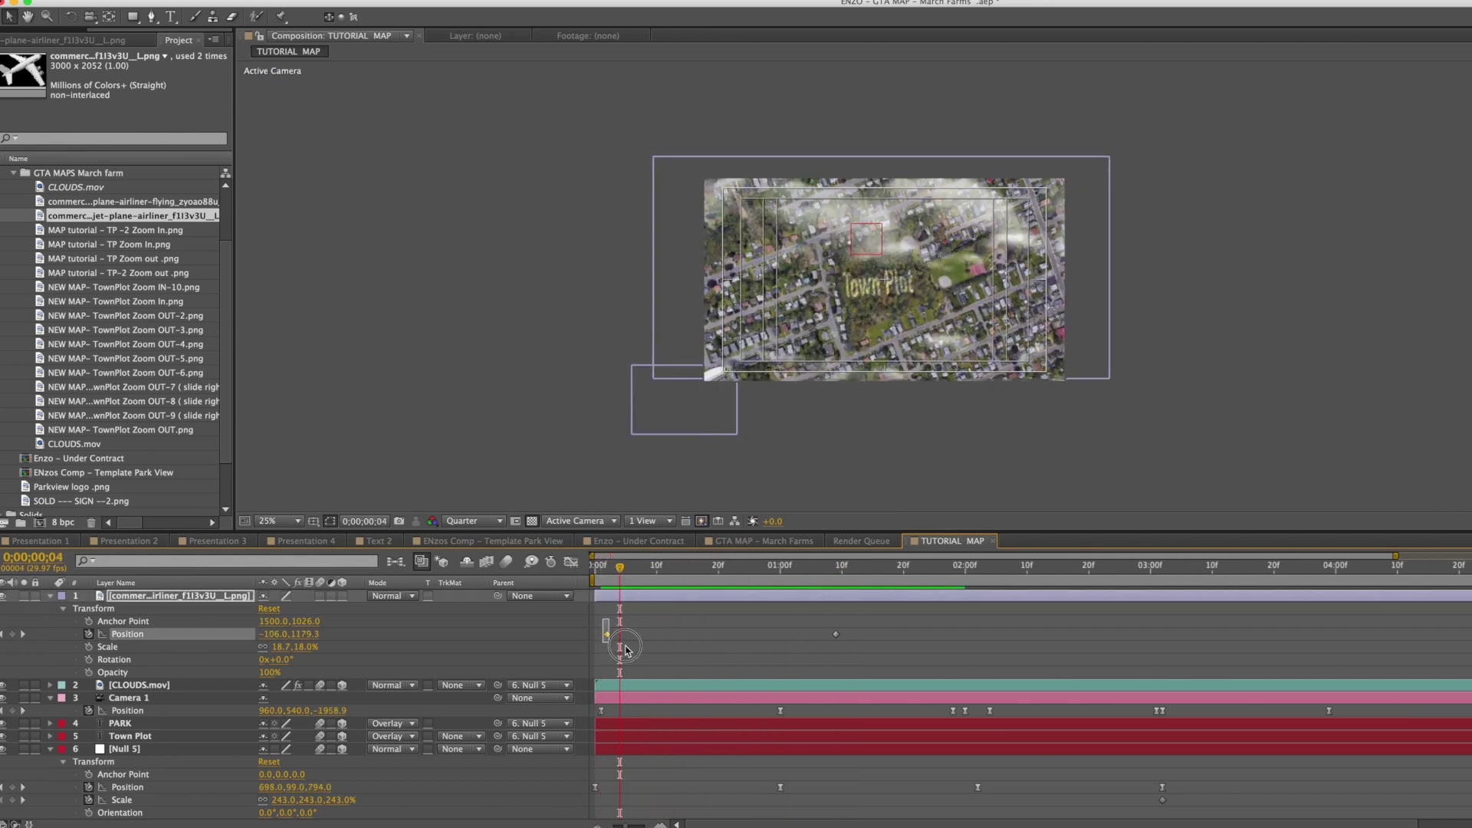
- Apply Easy Ease to the airliner's selected Position keyframes
left_click_drag(625, 650, 882, 625)
right_click(836, 634)
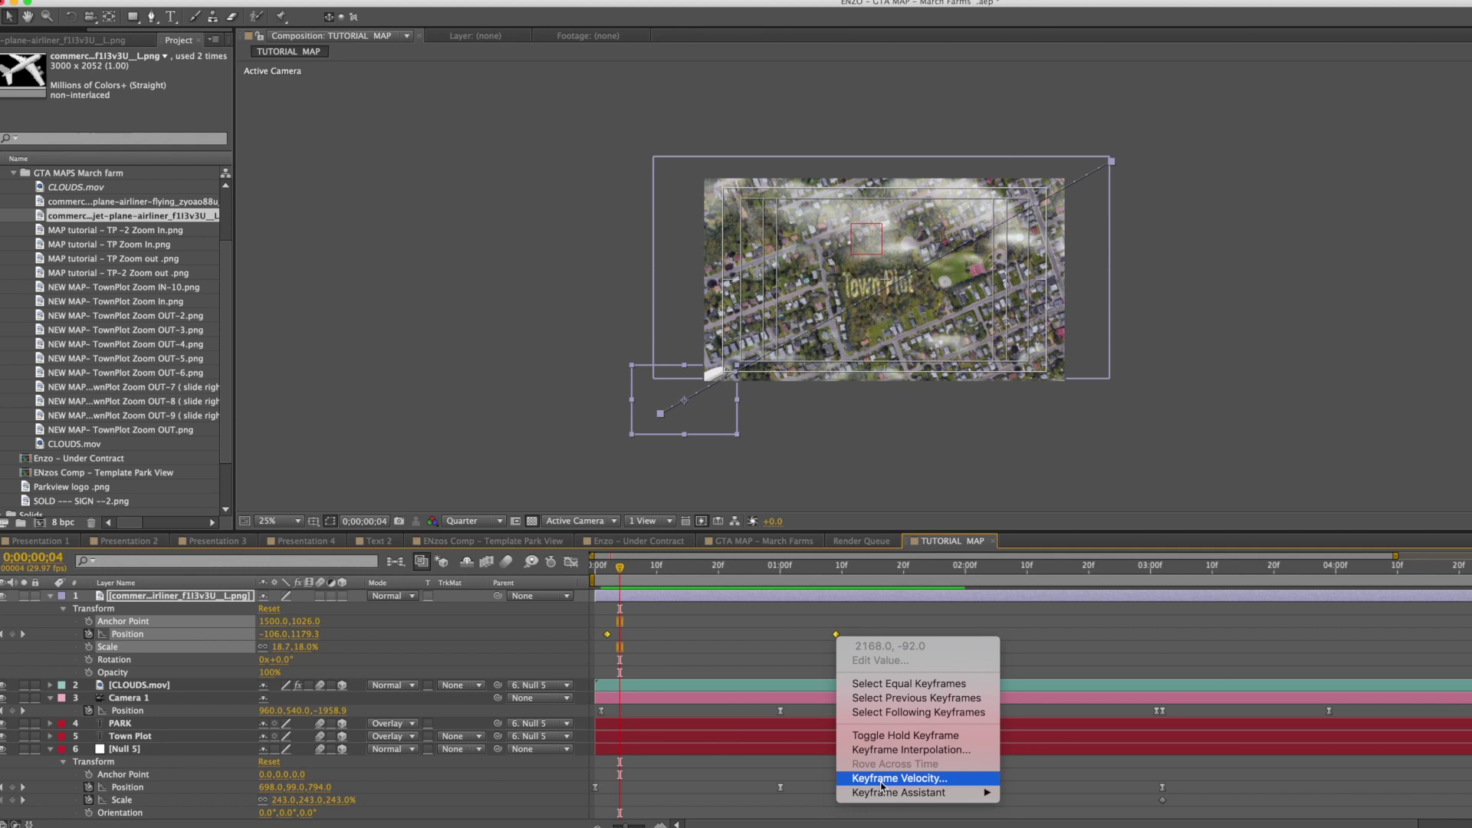
mouse_move(891, 796)
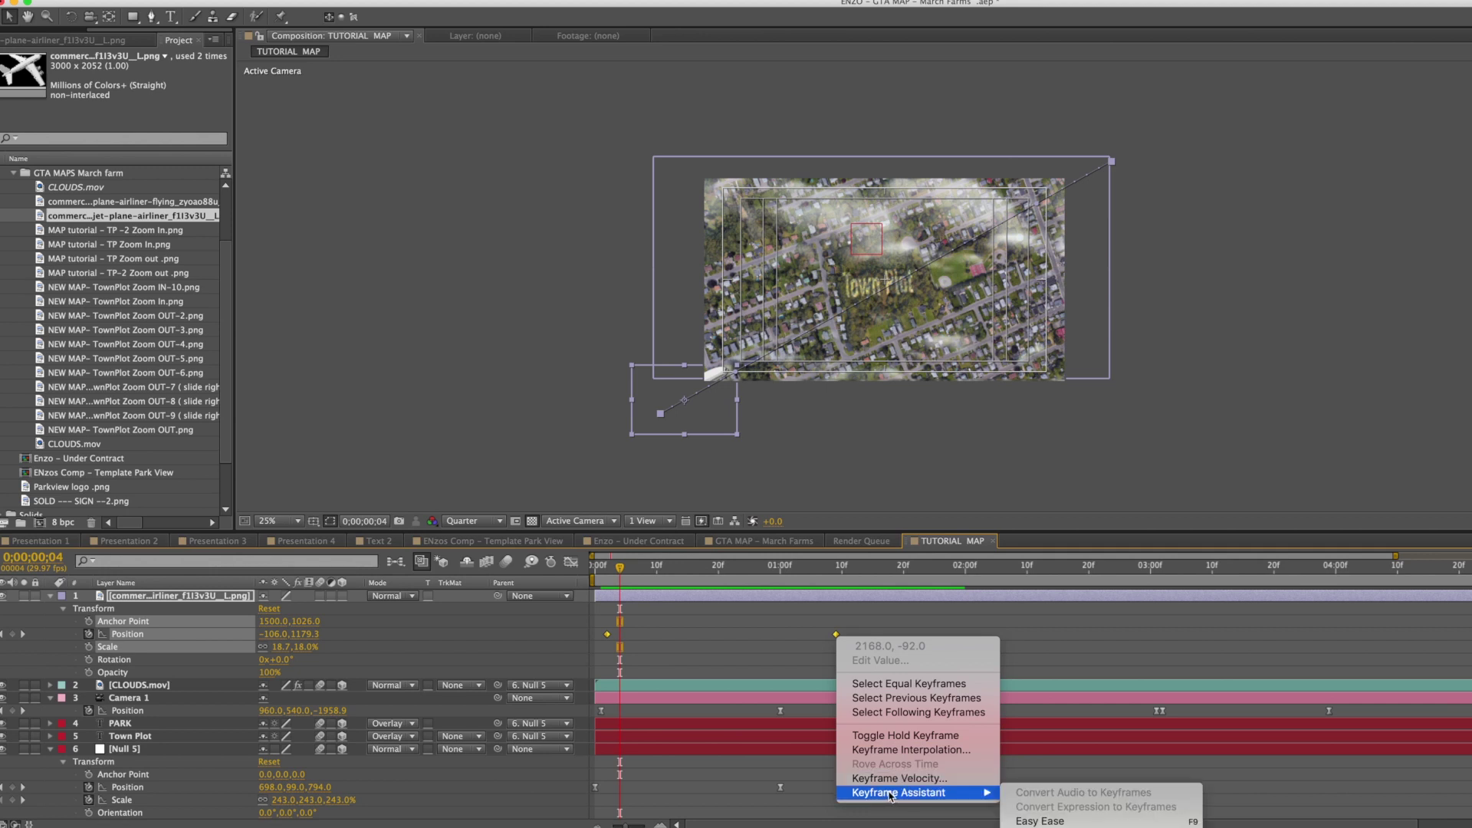
left_click(1029, 820)
- Preview the eased plane flight from frame 0
left_click_drag(621, 574, 597, 582)
key("space")
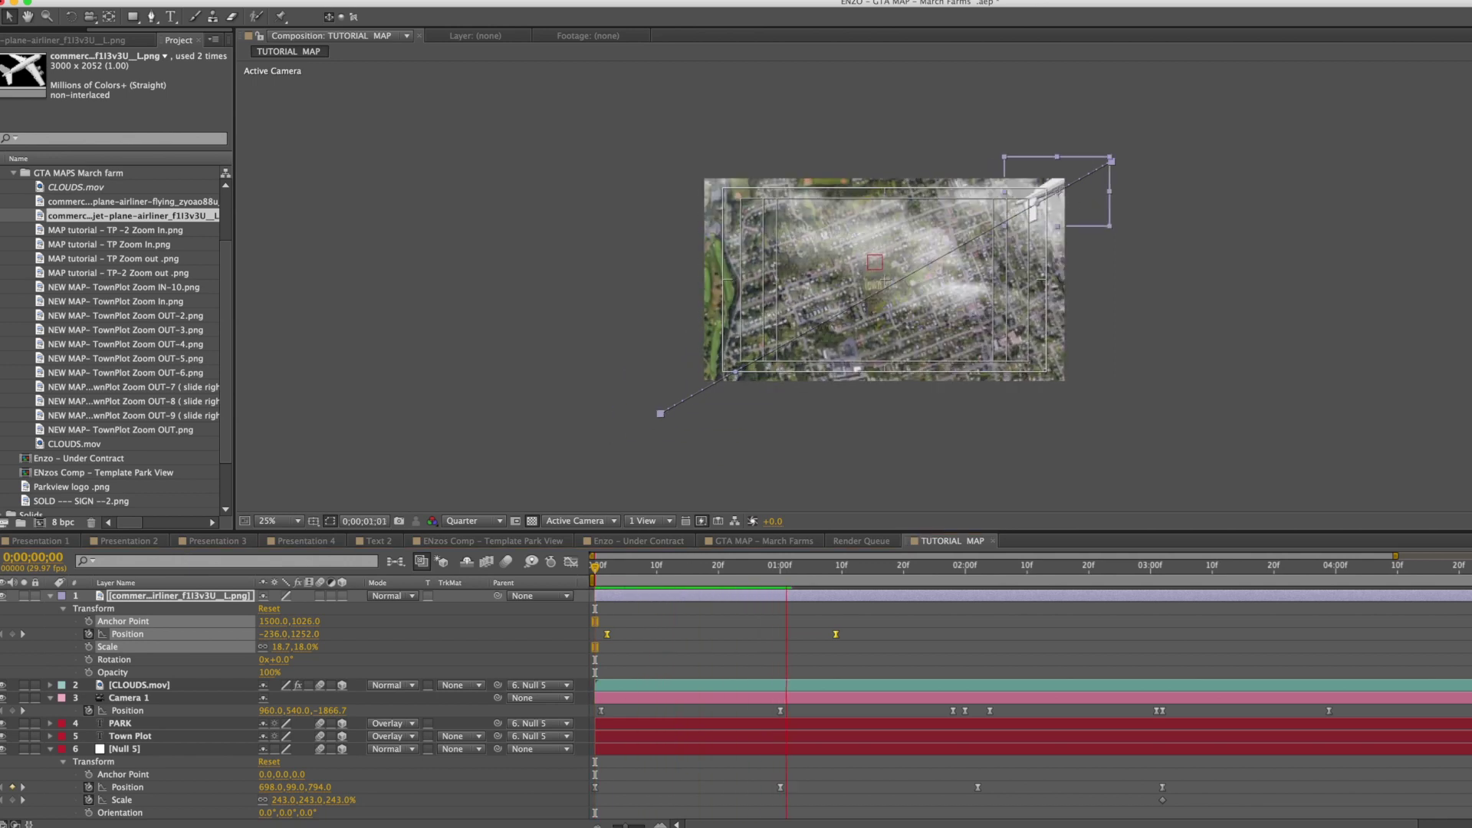
key("space")
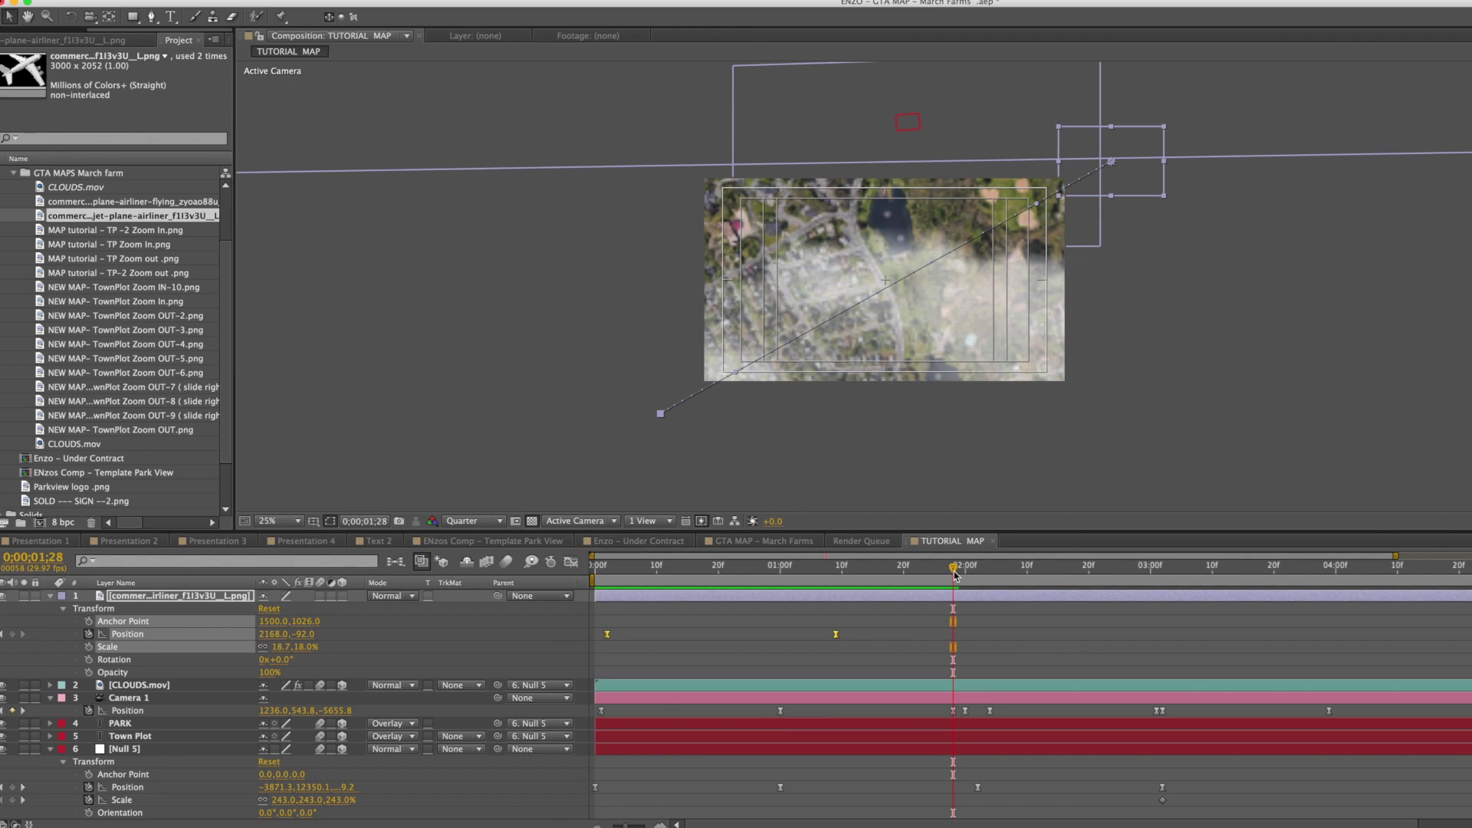
left_click_drag(955, 571, 591, 583)
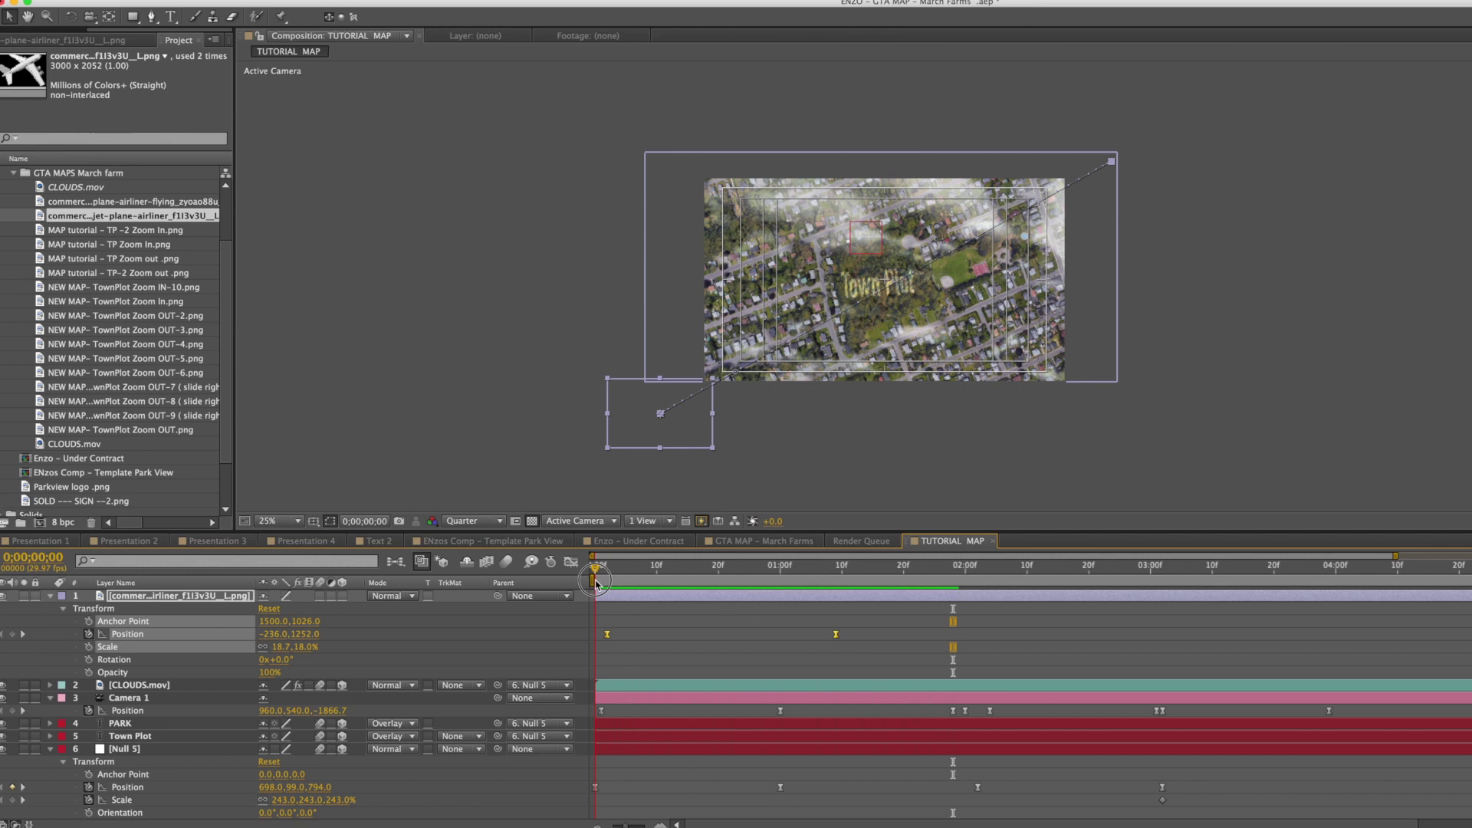
key("space")
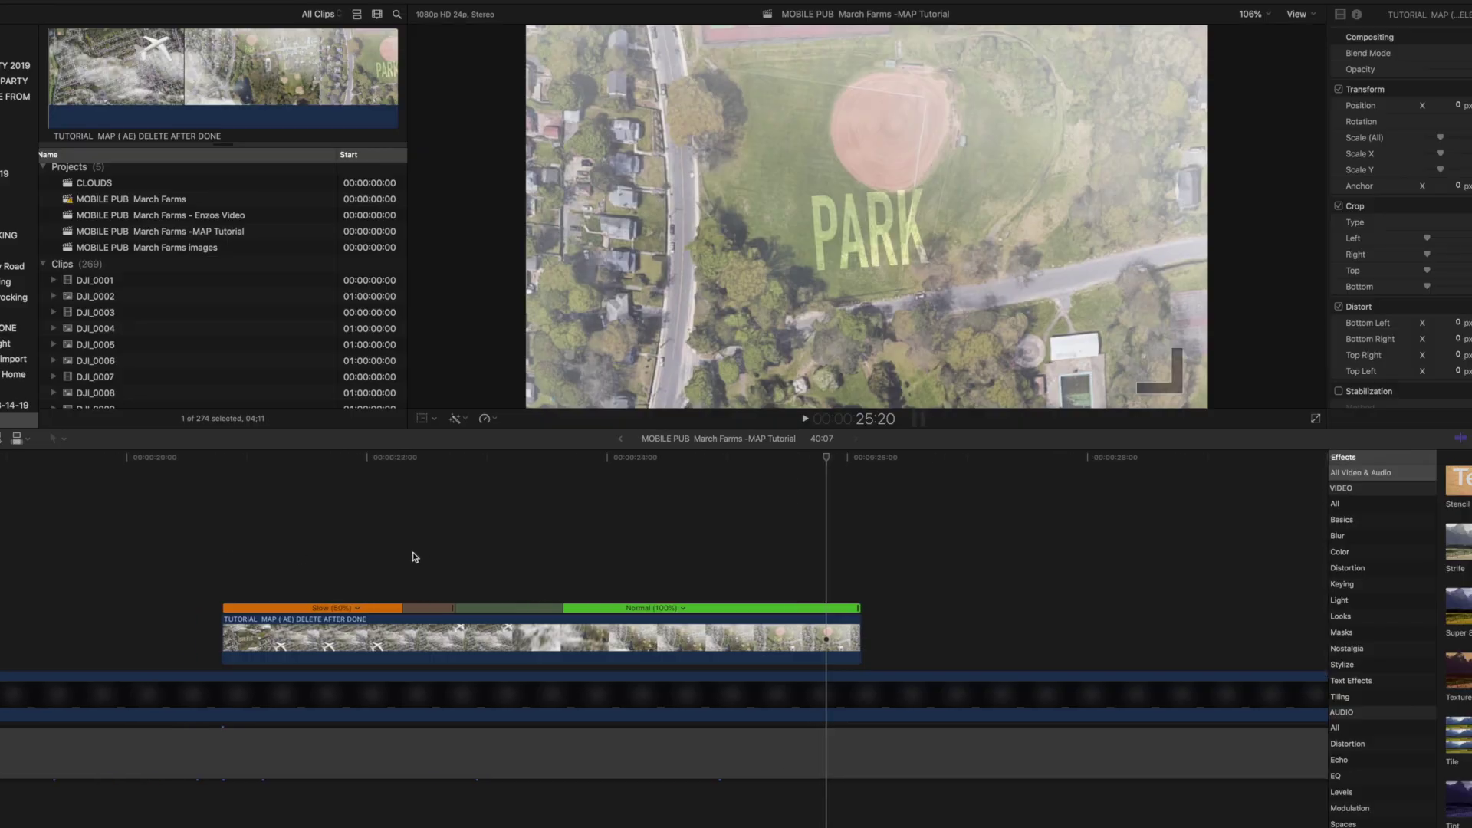
- Scrub the TUTORIAL MAP clip in Final Cut Pro from the plane shot to the PARK shot
scroll(280, 546, "down", 2)
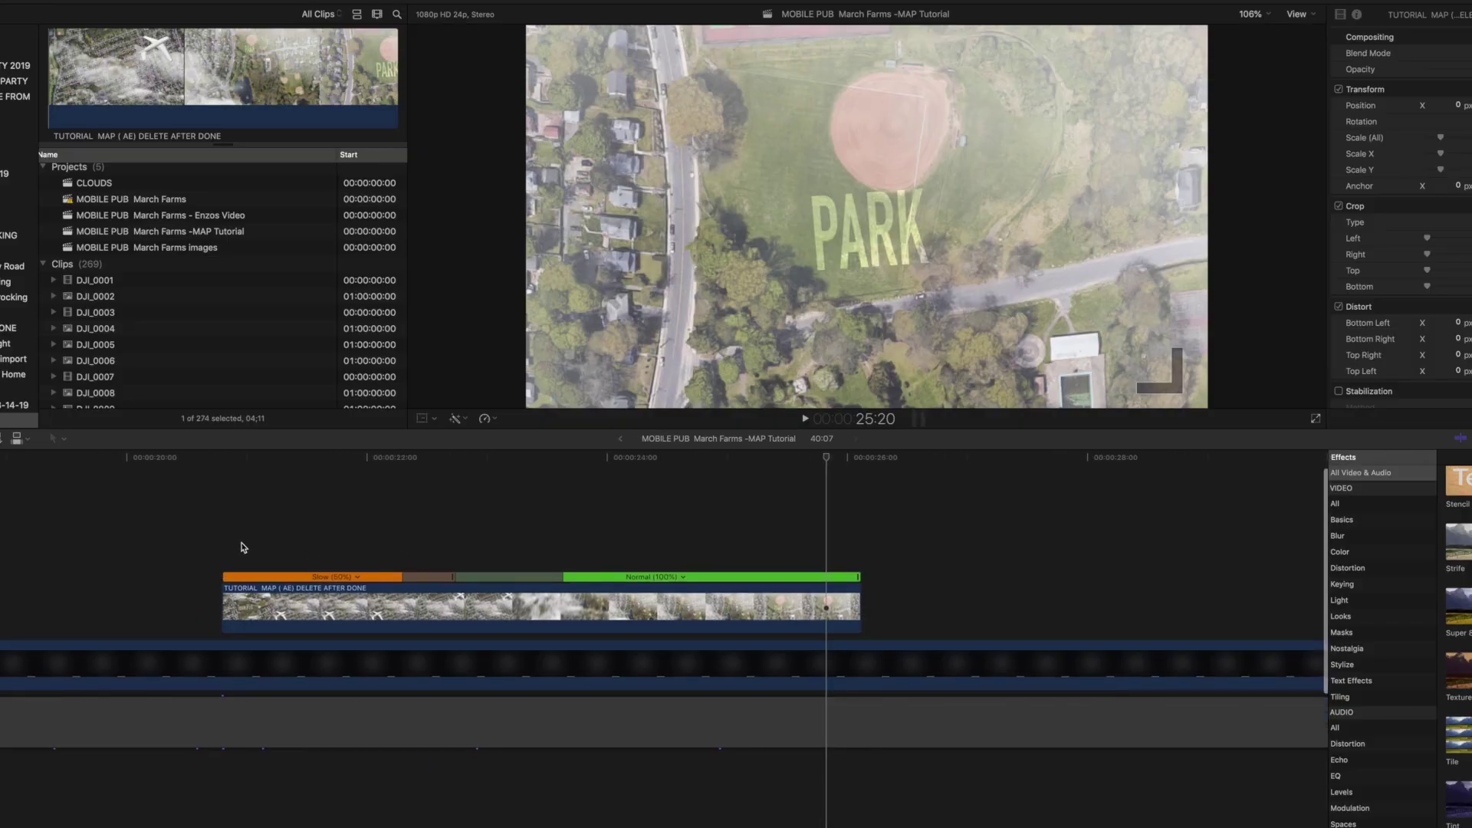
left_click(806, 459)
left_click_drag(828, 460, 455, 489)
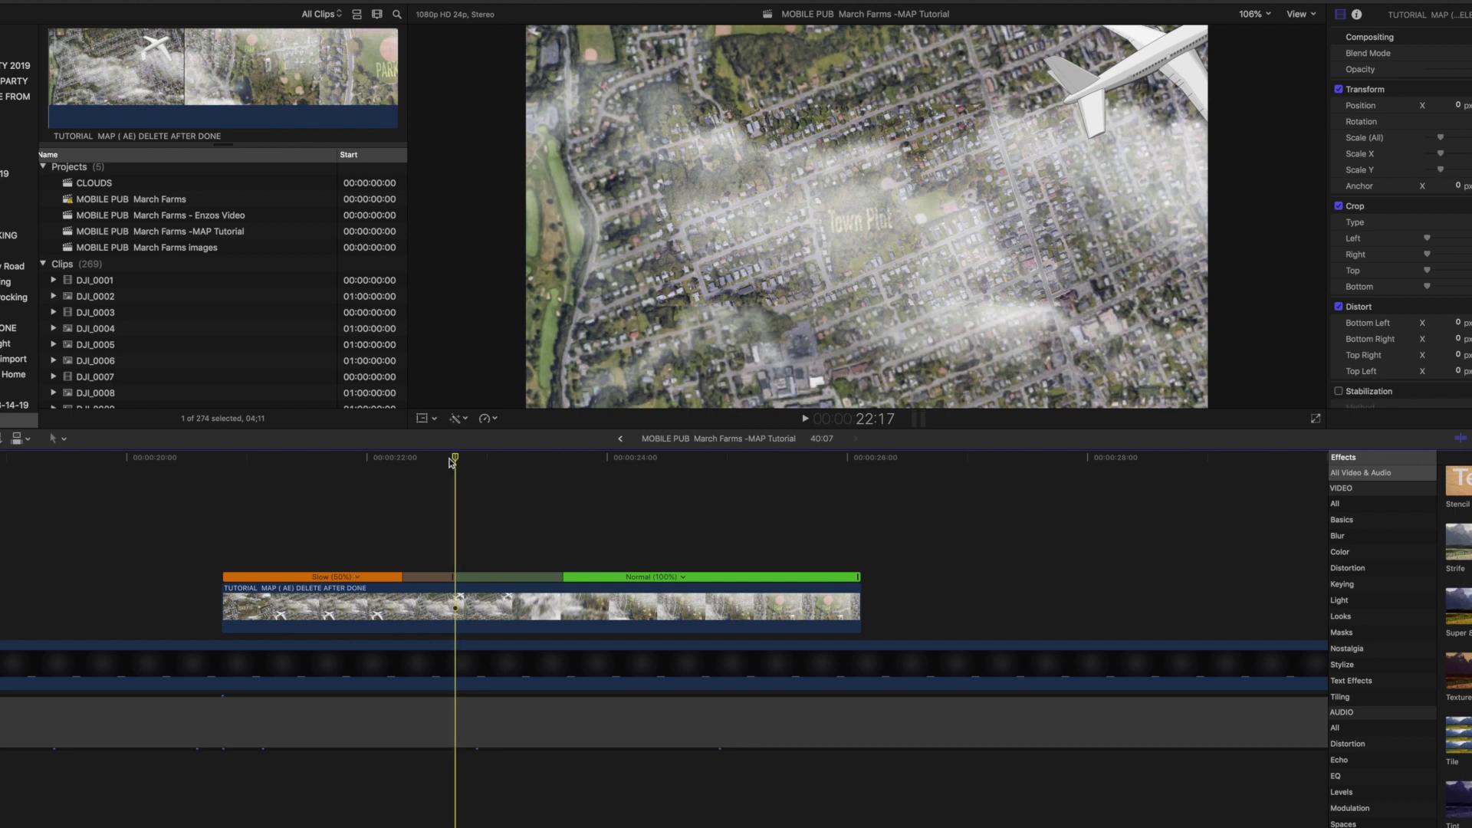
left_click_drag(455, 462, 346, 470)
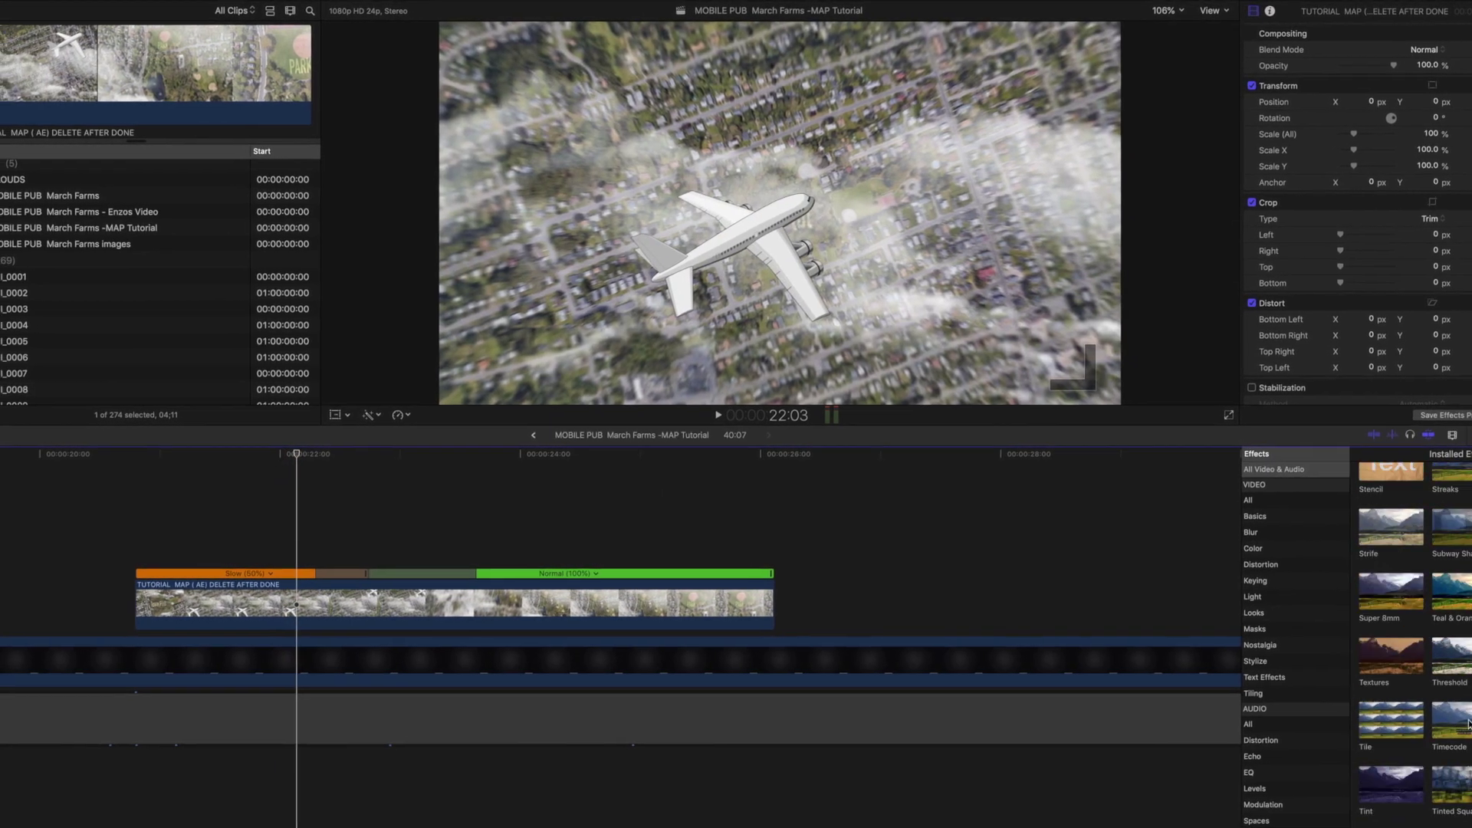
- Apply Teal & Orange to the TUTORIAL MAP clip and scrub between the Town Plot and PARK frames to check the grade
left_click_drag(1459, 601, 440, 613)
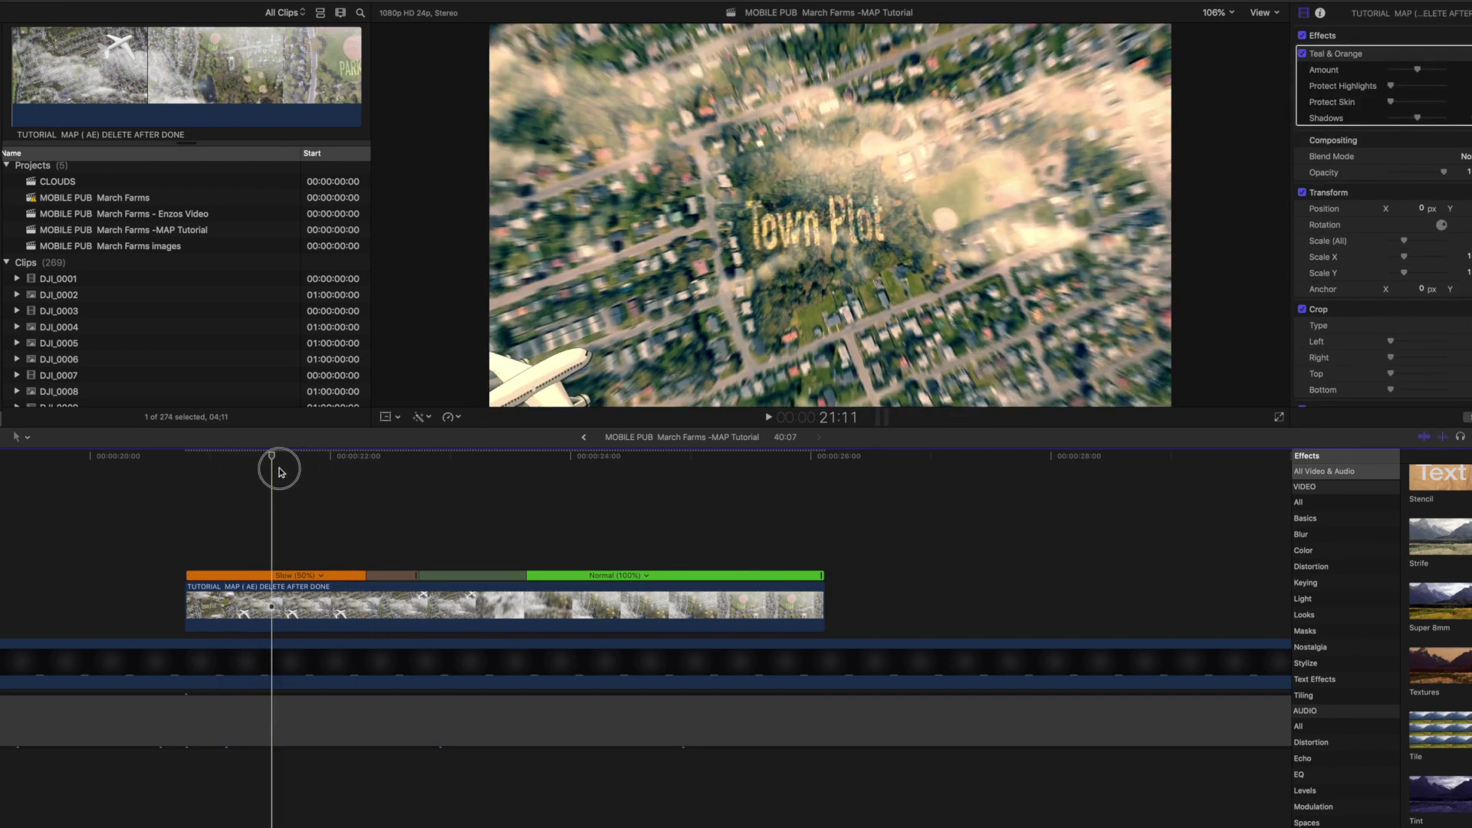
left_click(325, 472)
left_click_drag(448, 480, 620, 485)
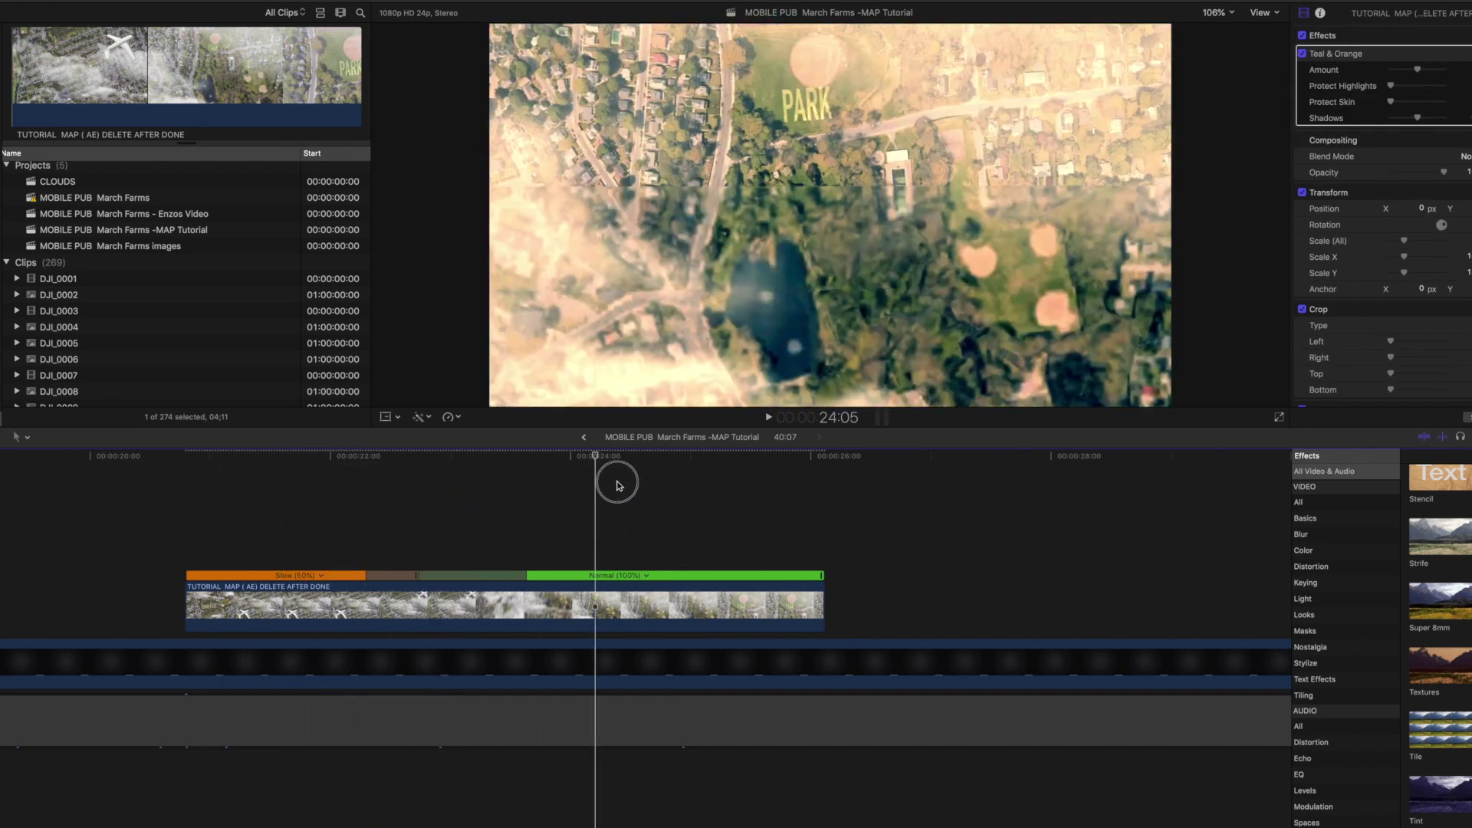
left_click_drag(441, 479, 618, 479)
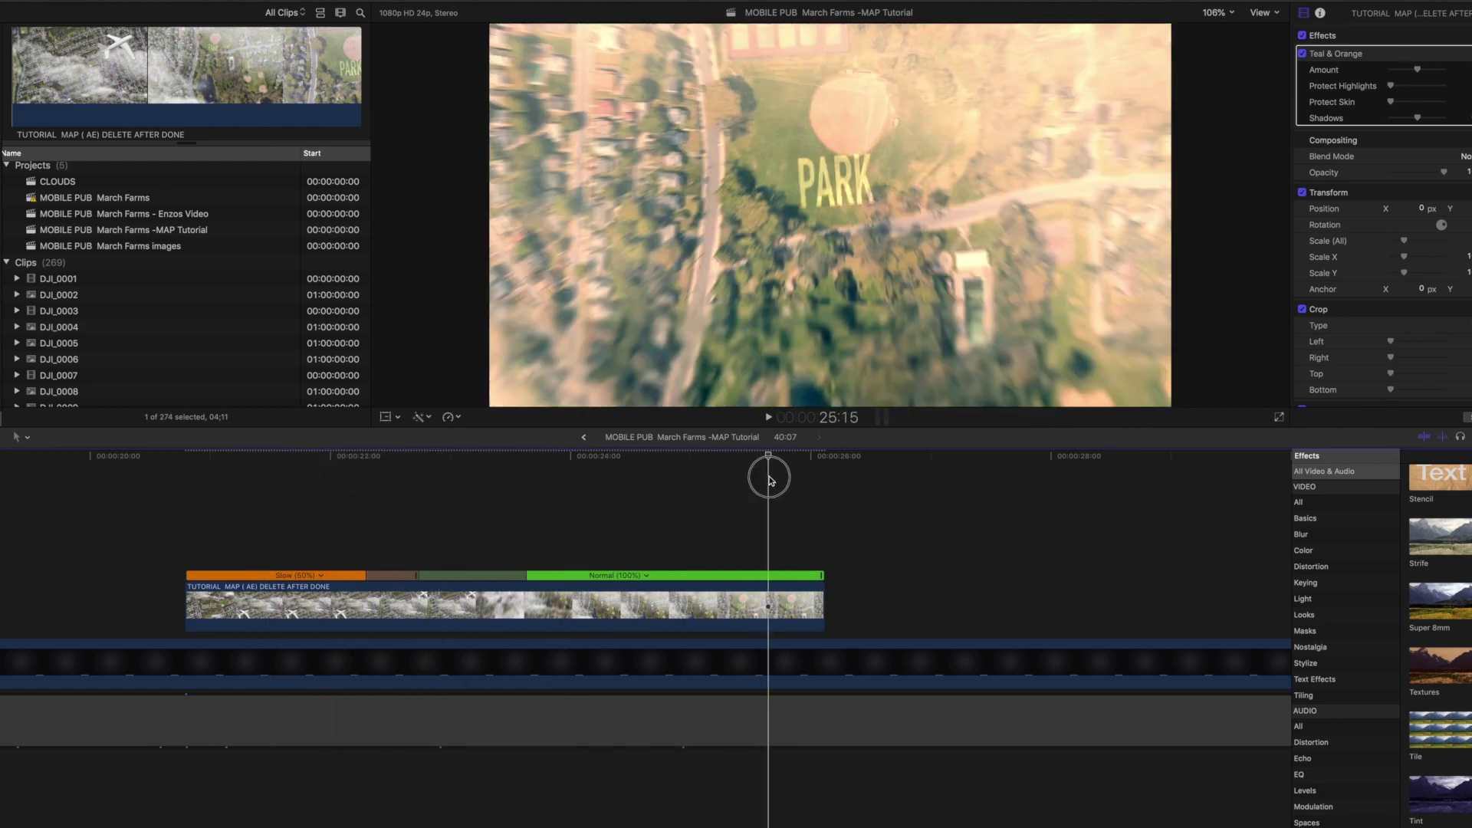
left_click_drag(320, 453, 304, 454)
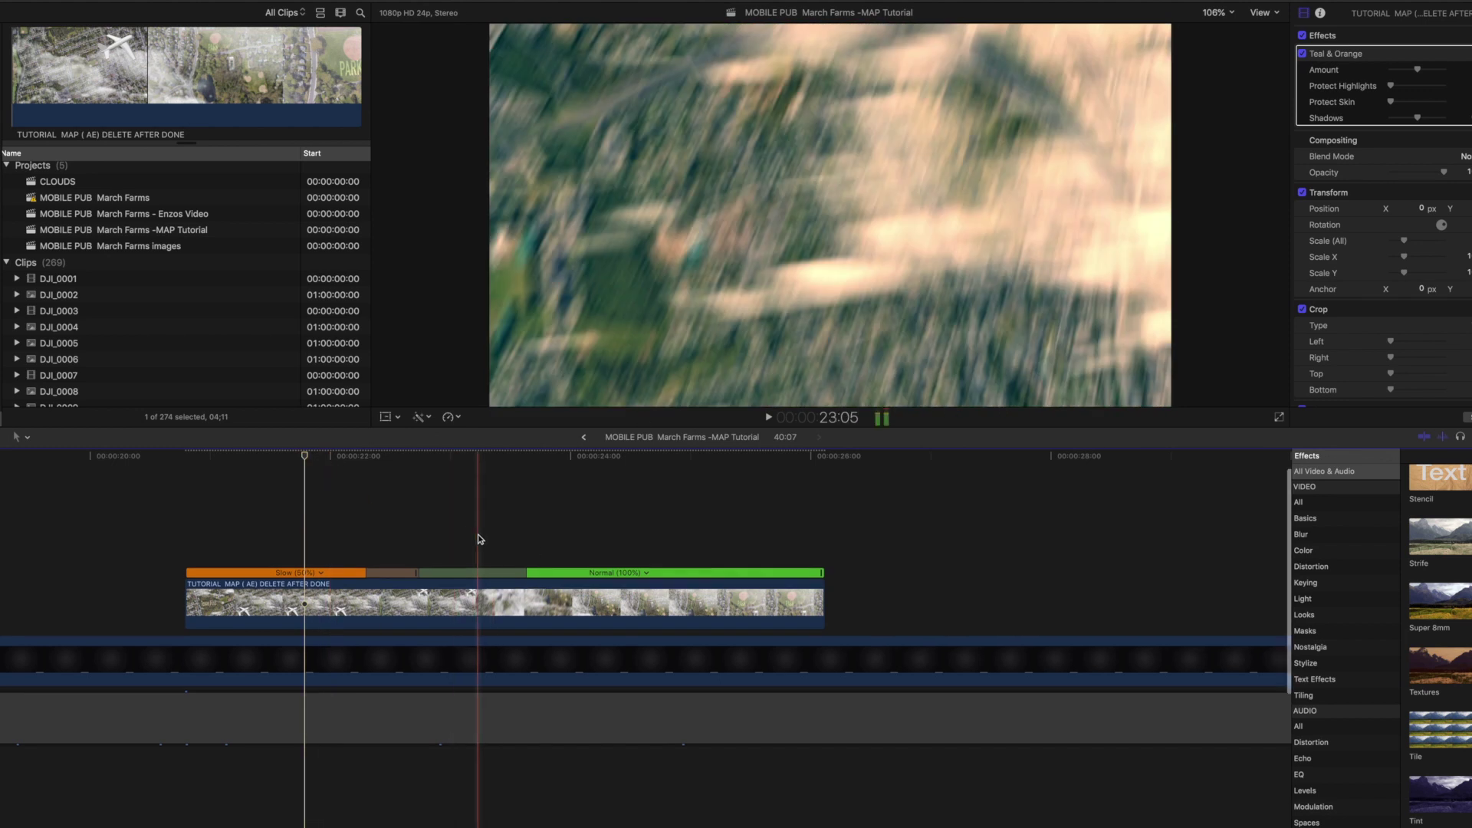
scroll(480, 536, "down", 2)
scroll(536, 526, "up", 4)
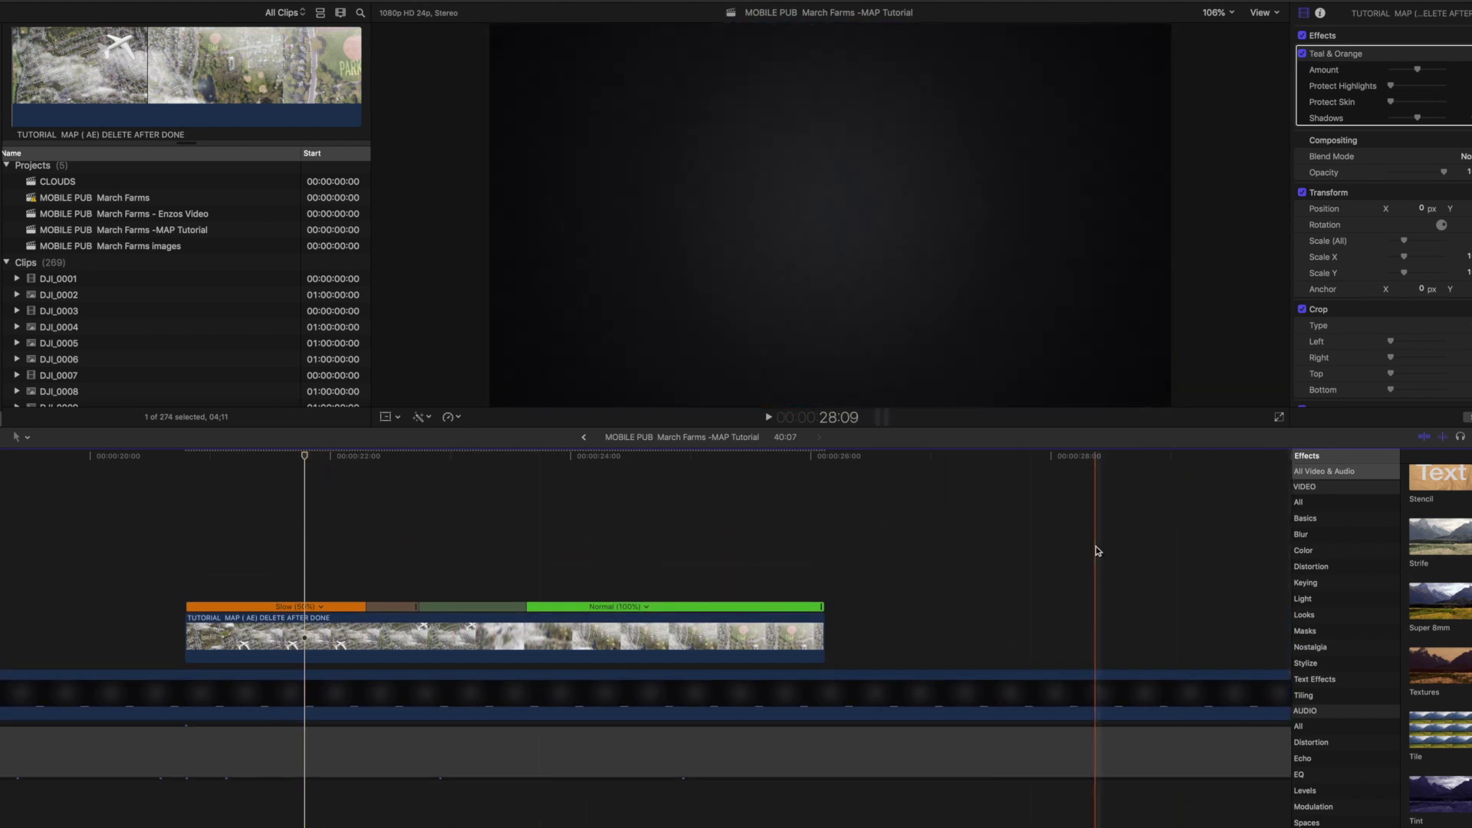
scroll(493, 618, "down", 15)
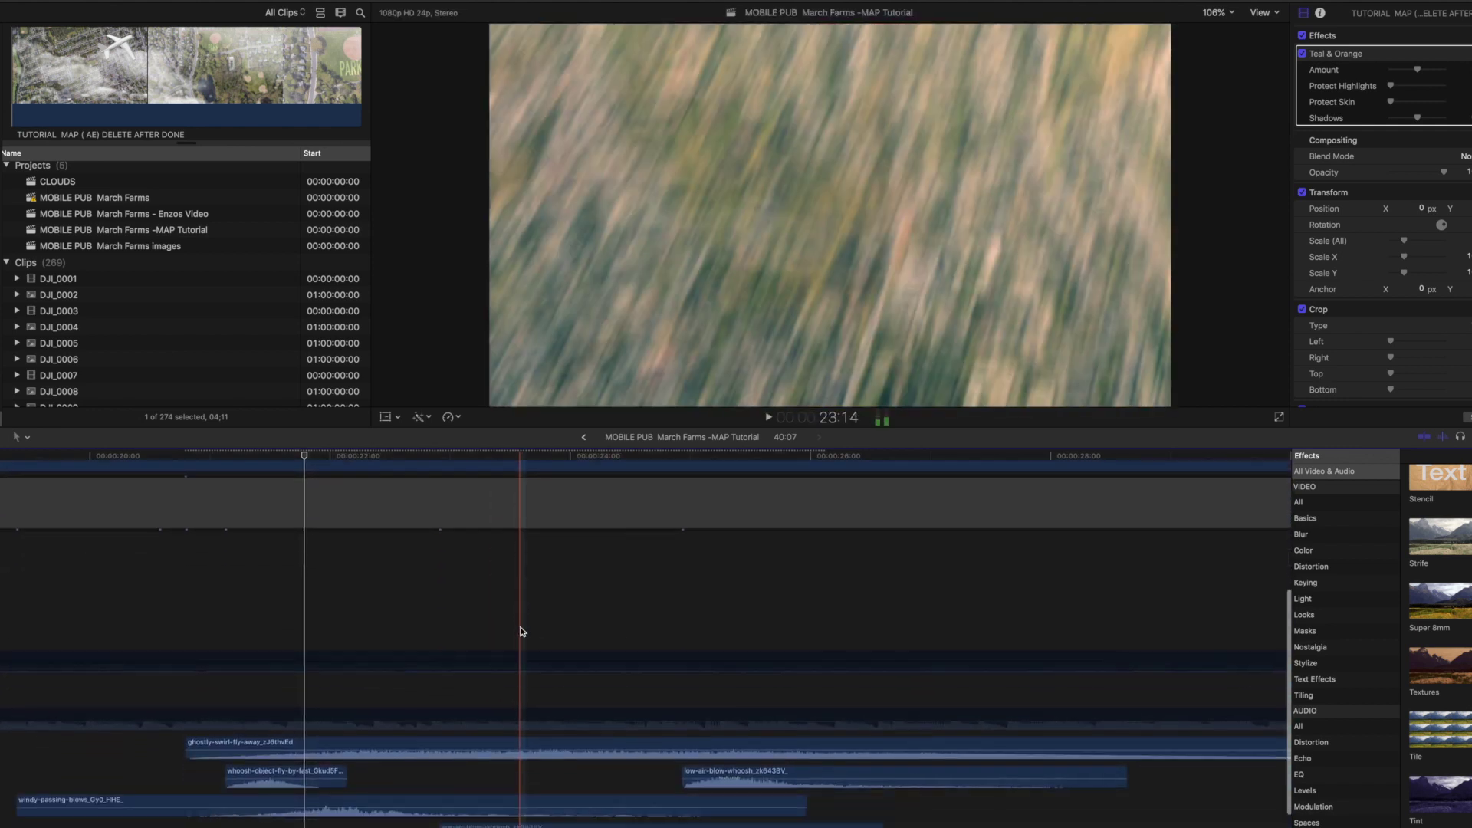
- Rewind to about 21:06, just before the plane appears, and play the flyover with whoosh and wind sound
scroll(230, 728, "down", 2)
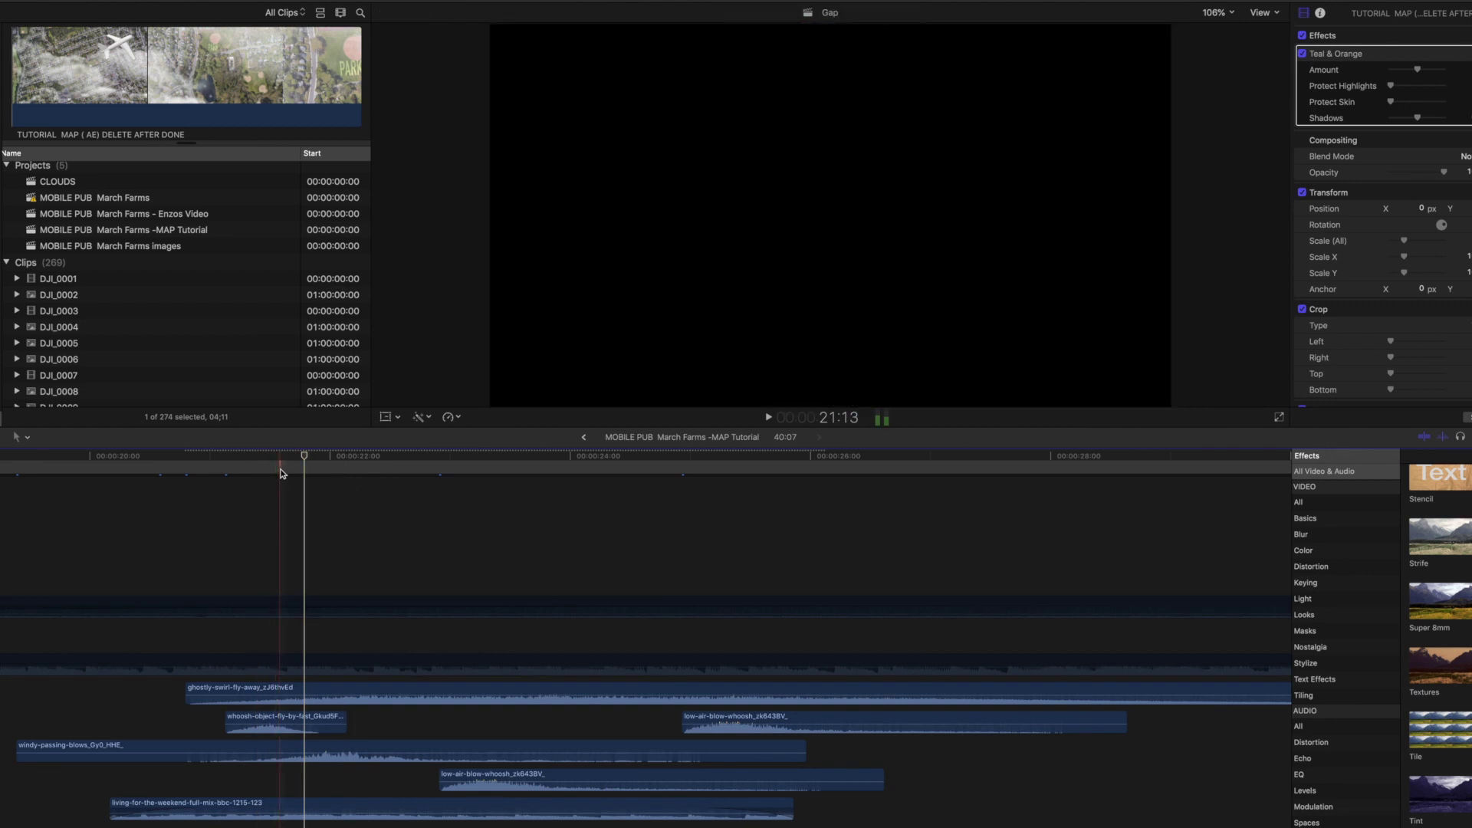
left_click(307, 457)
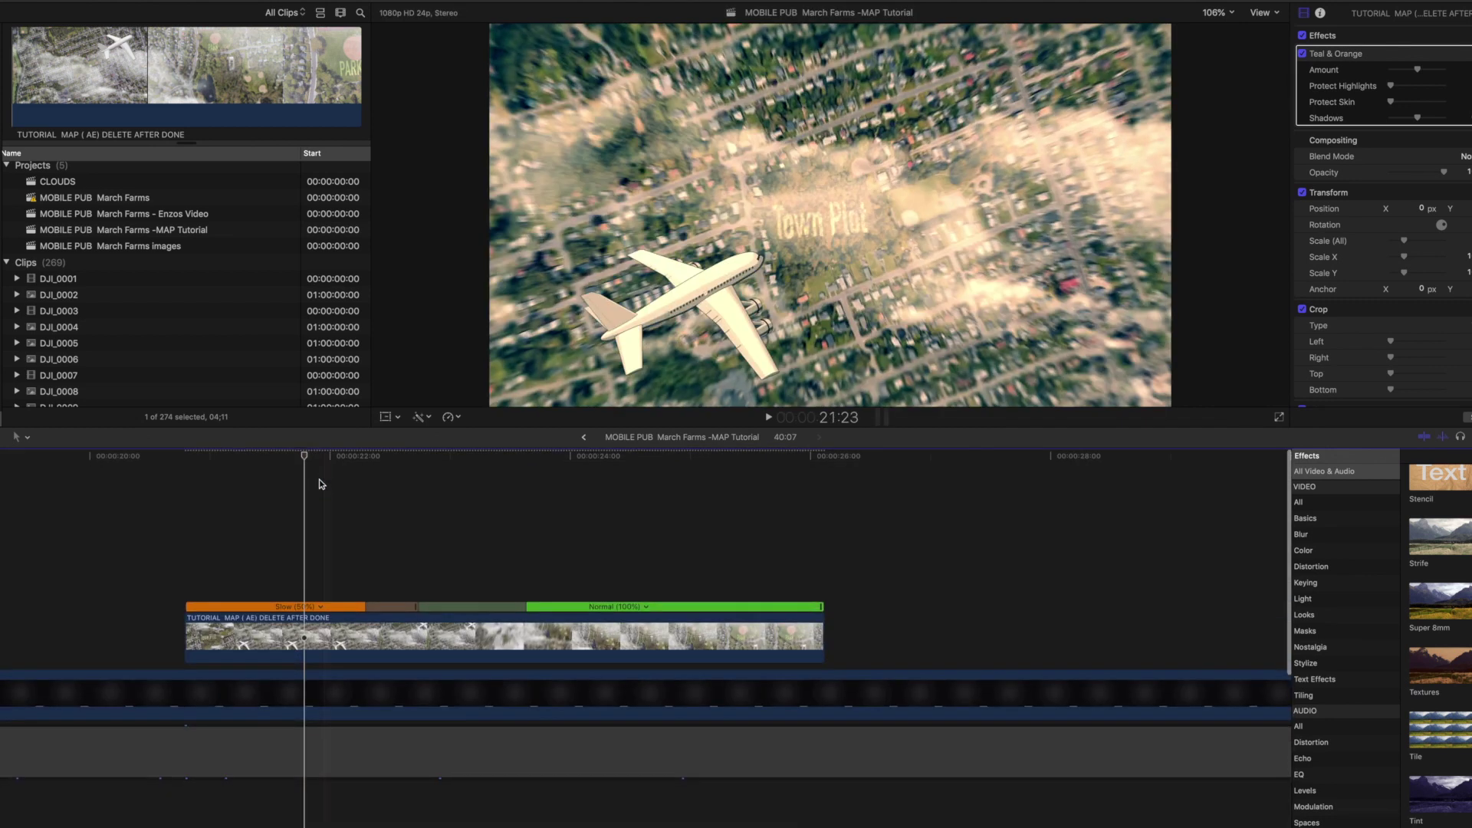
left_click_drag(307, 460, 243, 463)
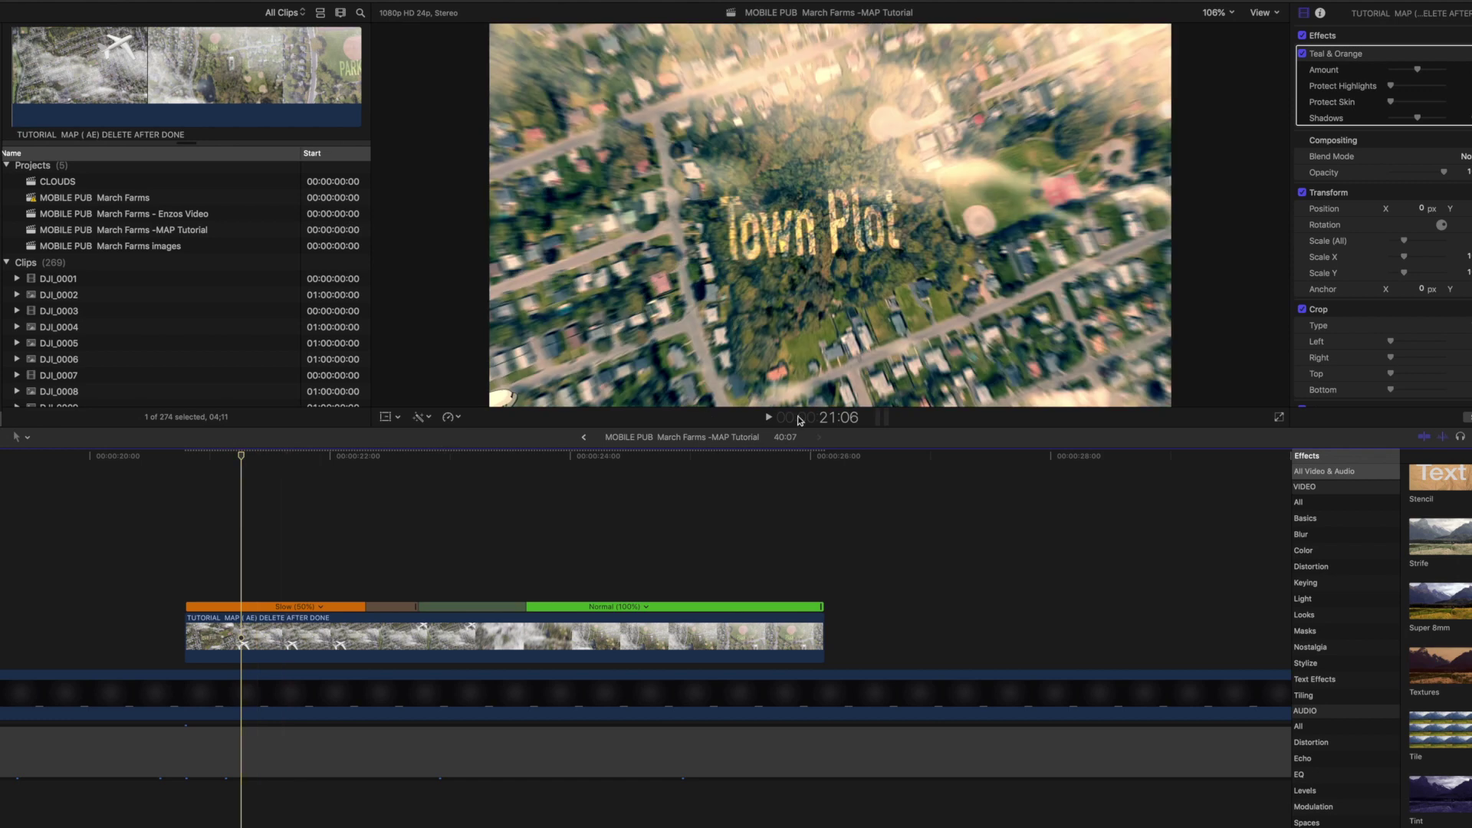
left_click(769, 420)
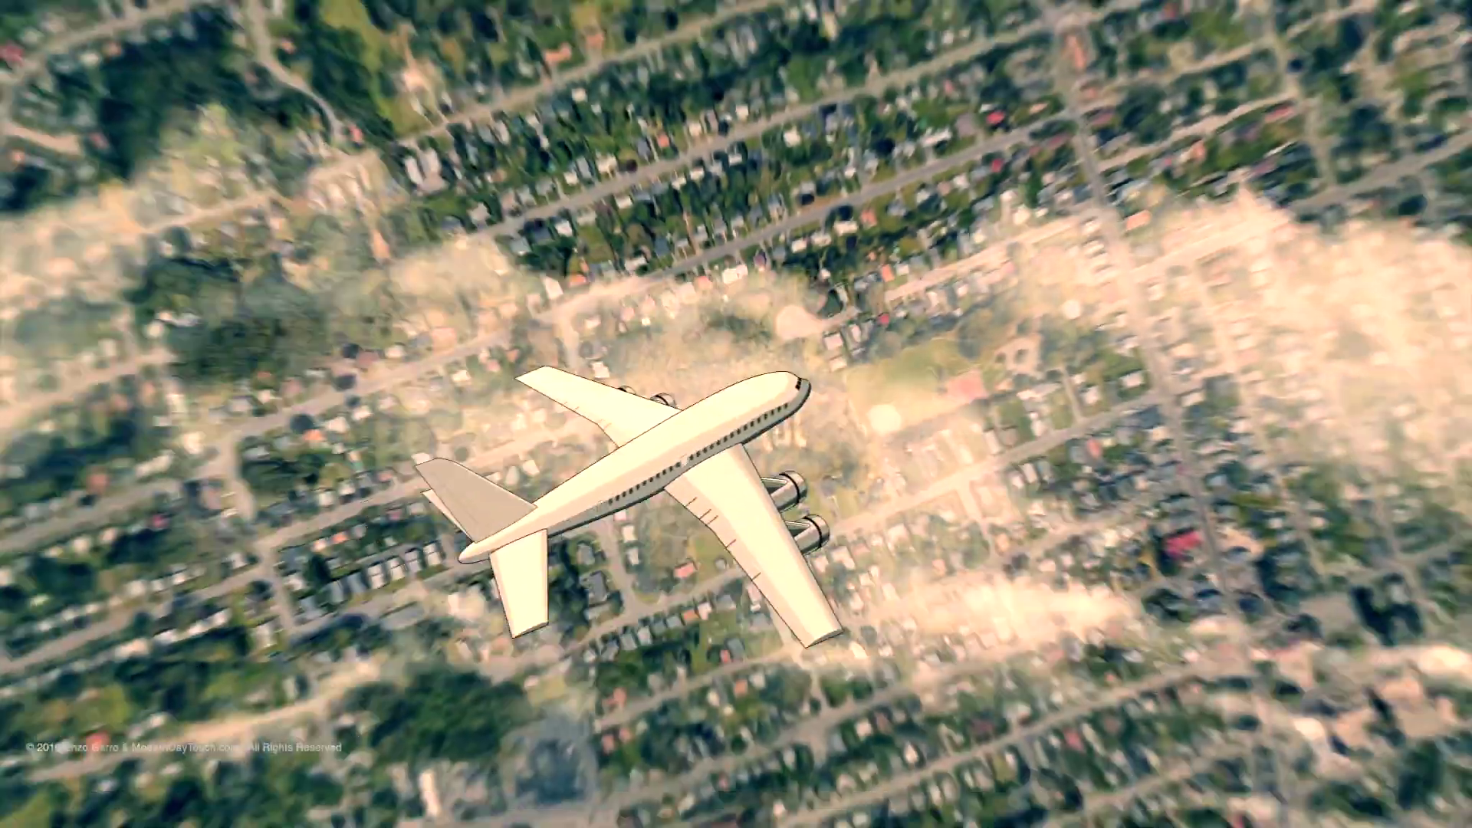